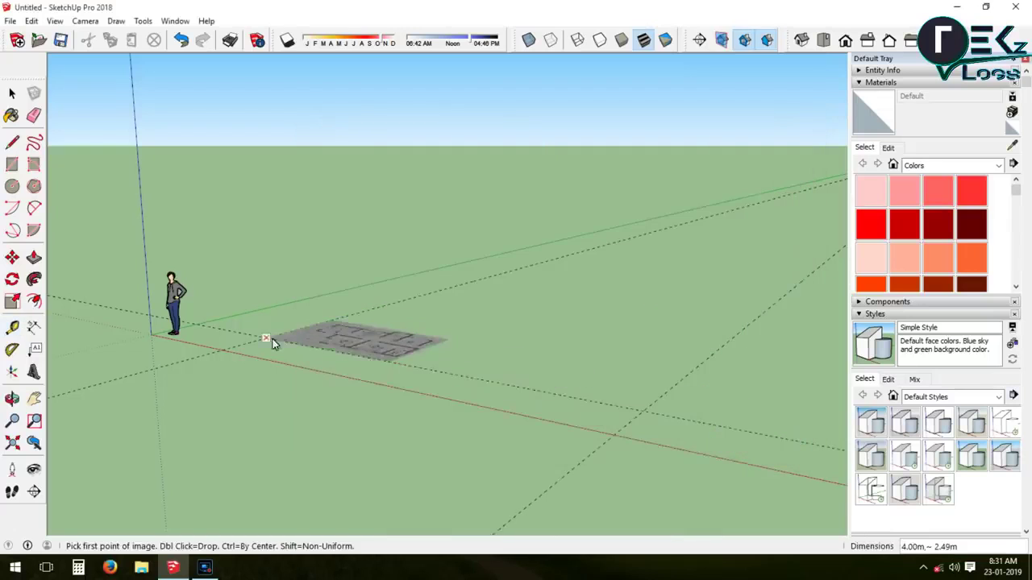
Place the imported floor plan on the ground and rotate it 90° upright in Top view
{"action": "left_click", "coordinate": [728, 342]}
{"action": "left_click", "coordinate": [722, 40]}
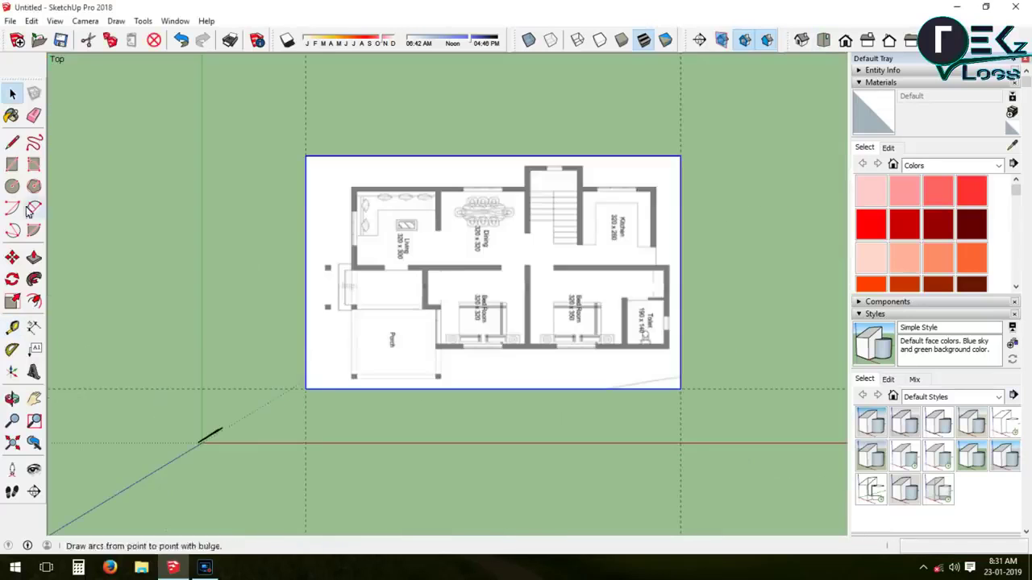
{"action": "left_click", "coordinate": [12, 279]}
{"action": "left_click", "coordinate": [677, 389]}
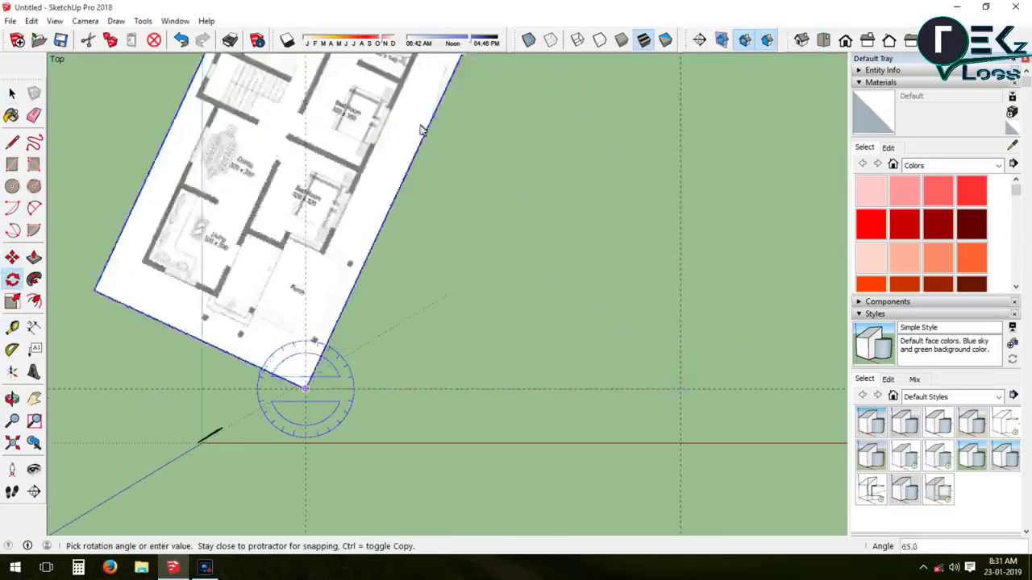
{"action": "left_click", "coordinate": [307, 124]}
Move the plan image near the axes origin and scale it larger from its grips
{"action": "left_click", "coordinate": [12, 257]}
{"action": "left_click", "coordinate": [218, 268]}
{"action": "left_click", "coordinate": [453, 269]}
{"action": "left_click", "coordinate": [12, 301]}
{"action": "scroll", "coordinate": [545, 189], "scroll_direction": "down", "scroll_amount": 2}
{"action": "left_click_drag", "start_coordinate": [546, 186], "coordinate": [588, 120]}
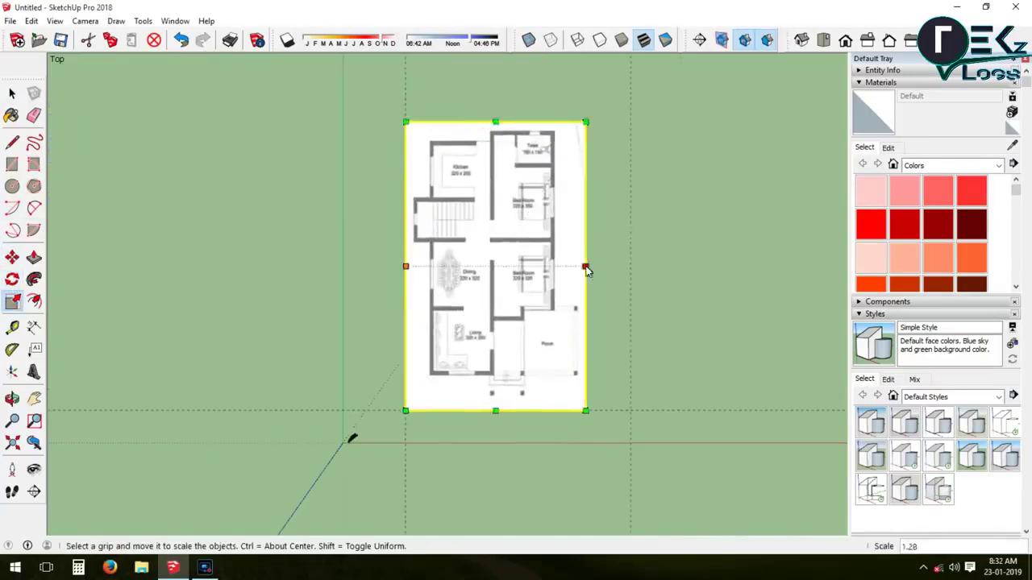
{"action": "left_click_drag", "start_coordinate": [588, 266], "coordinate": [631, 262]}
{"action": "left_click", "coordinate": [12, 164]}
{"action": "scroll", "coordinate": [430, 264], "scroll_direction": "down", "scroll_amount": 2}
Trace two large rectangles over the left rooms and the bedroom side of the plan
{"action": "scroll", "coordinate": [444, 288], "scroll_direction": "up", "scroll_amount": 1}
{"action": "scroll", "coordinate": [497, 129], "scroll_direction": "up", "scroll_amount": 2}
{"action": "scroll", "coordinate": [498, 129], "scroll_direction": "up", "scroll_amount": 1}
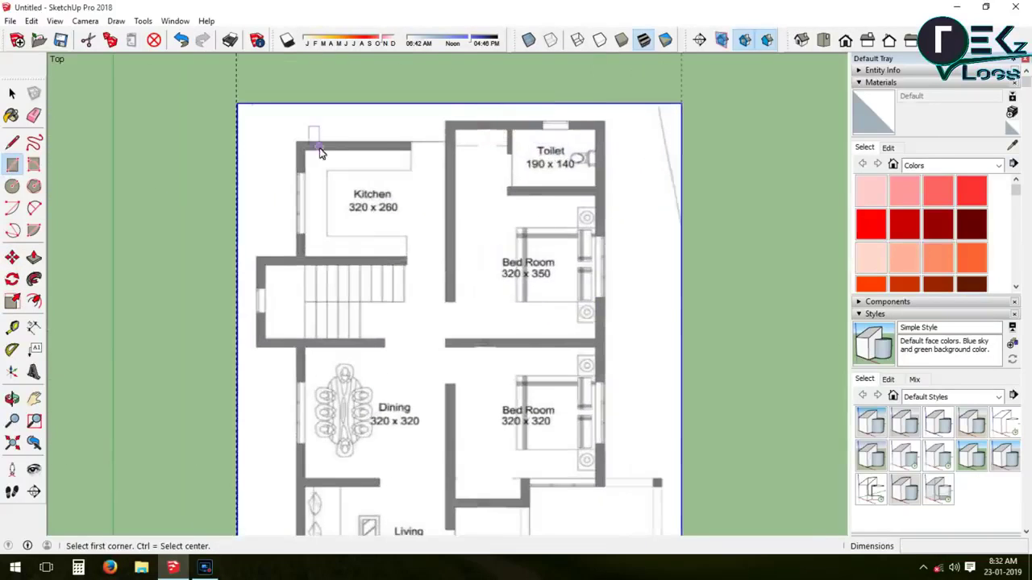
{"action": "left_click", "coordinate": [297, 146]}
{"action": "scroll", "coordinate": [451, 216], "scroll_direction": "down", "scroll_amount": 2}
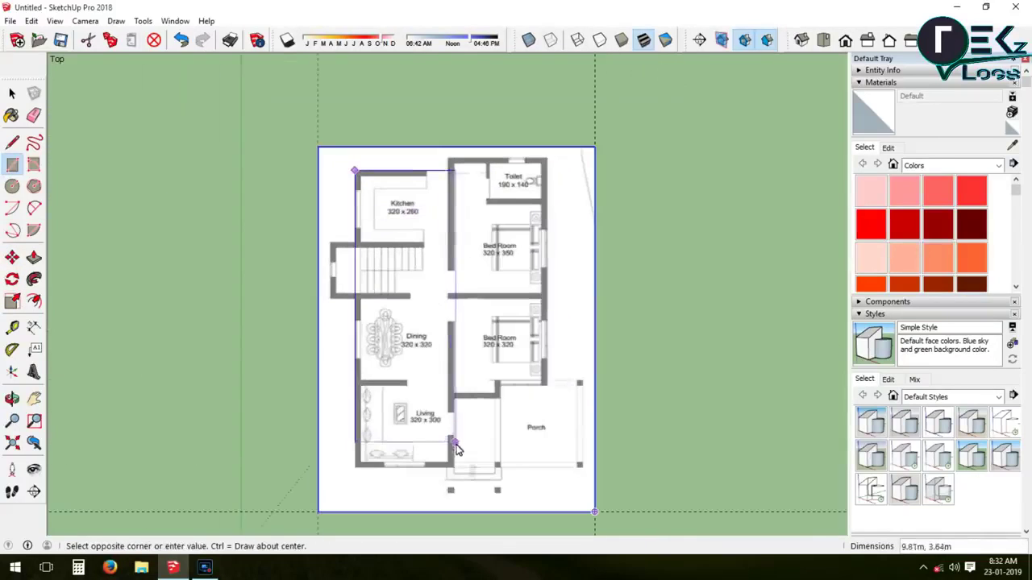
{"action": "scroll", "coordinate": [455, 445], "scroll_direction": "up", "scroll_amount": 1}
{"action": "scroll", "coordinate": [461, 473], "scroll_direction": "up", "scroll_amount": 2}
{"action": "left_click", "coordinate": [454, 472]}
{"action": "scroll", "coordinate": [368, 275], "scroll_direction": "down", "scroll_amount": 1}
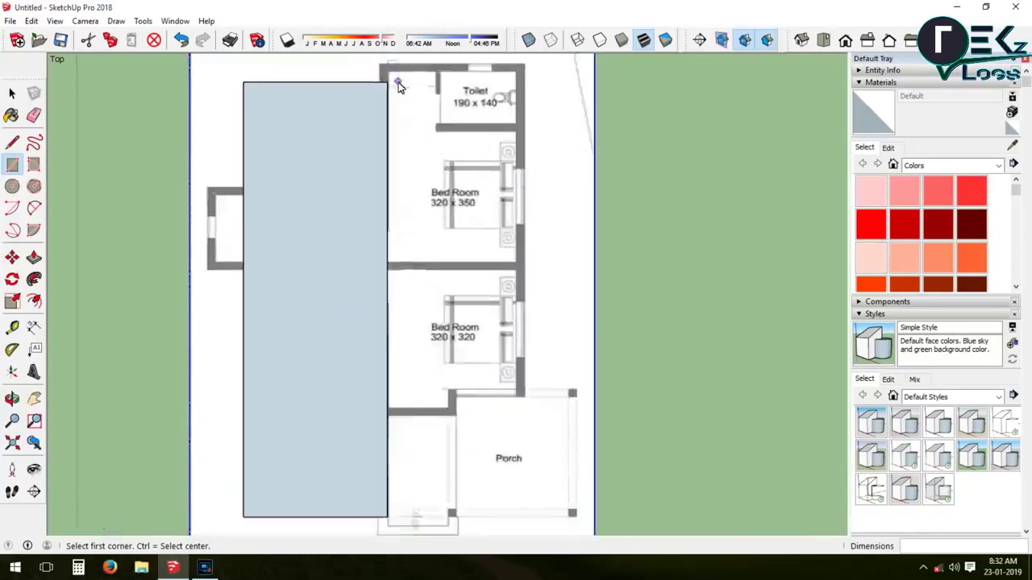
{"action": "scroll", "coordinate": [357, 253], "scroll_direction": "down", "scroll_amount": 1}
{"action": "scroll", "coordinate": [373, 117], "scroll_direction": "up", "scroll_amount": 1}
{"action": "left_click", "coordinate": [376, 115]}
{"action": "scroll", "coordinate": [480, 350], "scroll_direction": "down", "scroll_amount": 2}
{"action": "scroll", "coordinate": [522, 418], "scroll_direction": "up", "scroll_amount": 3}
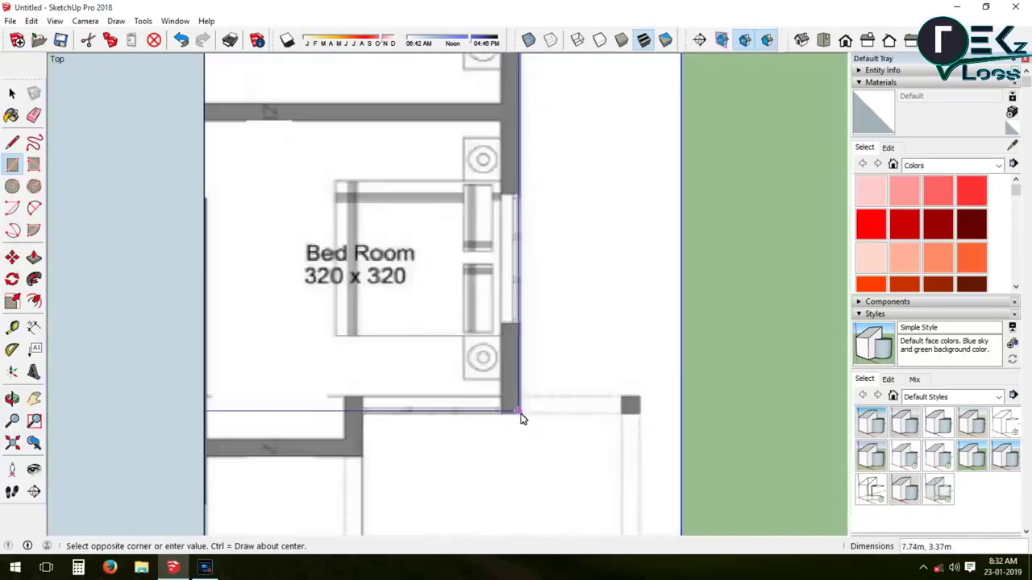
{"action": "left_click", "coordinate": [522, 418]}
Fill the porch notch, toilet wall strip and stair bump-out, then erase the dividing line
{"action": "scroll", "coordinate": [379, 352], "scroll_direction": "up", "scroll_amount": 1}
{"action": "scroll", "coordinate": [322, 355], "scroll_direction": "down", "scroll_amount": 3}
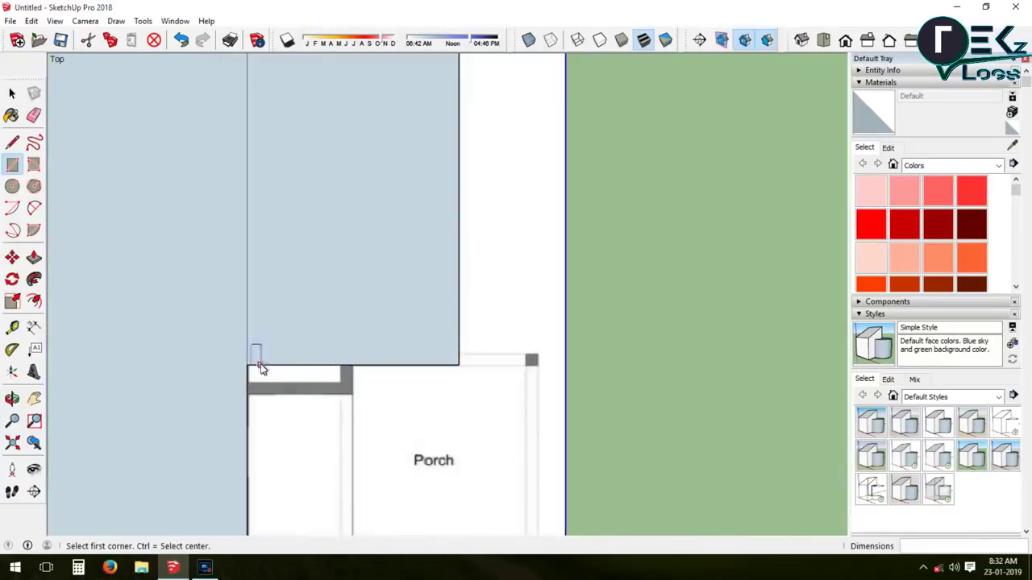
{"action": "left_click", "coordinate": [352, 399]}
{"action": "scroll", "coordinate": [392, 477], "scroll_direction": "down", "scroll_amount": 3}
{"action": "scroll", "coordinate": [501, 253], "scroll_direction": "up", "scroll_amount": 4}
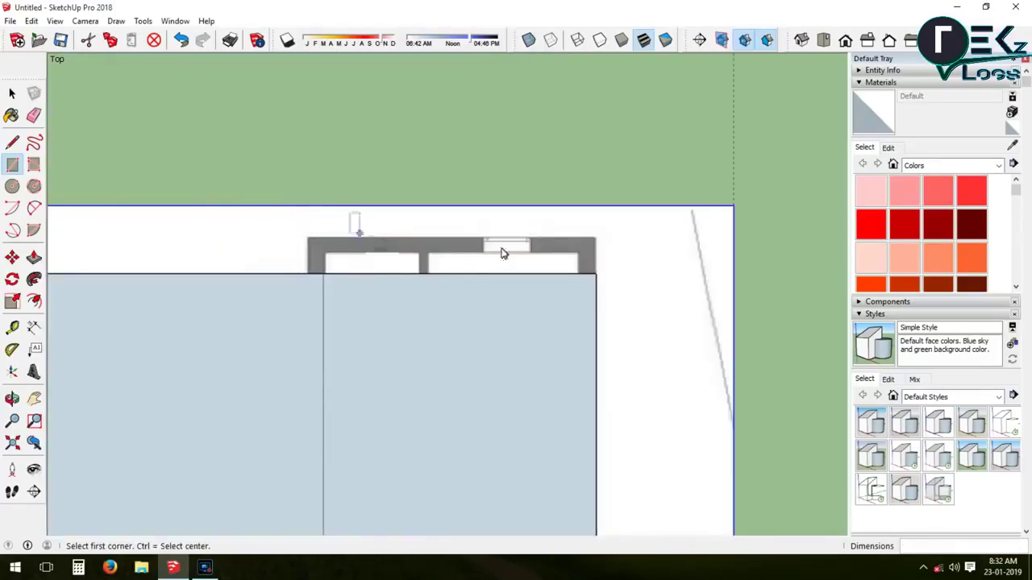
{"action": "left_click", "coordinate": [308, 242]}
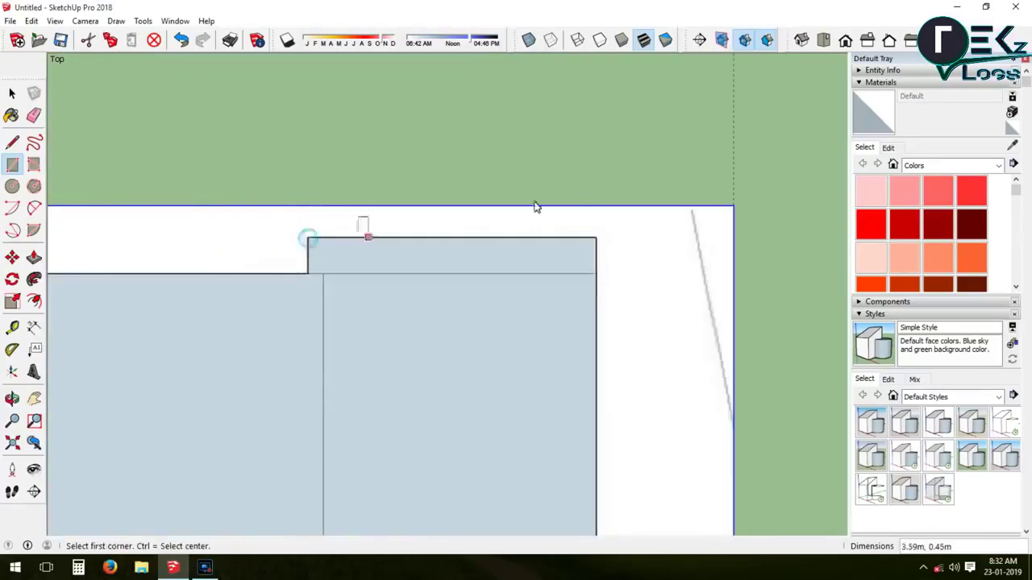
{"action": "scroll", "coordinate": [537, 205], "scroll_direction": "down", "scroll_amount": 2}
{"action": "scroll", "coordinate": [320, 338], "scroll_direction": "up", "scroll_amount": 3}
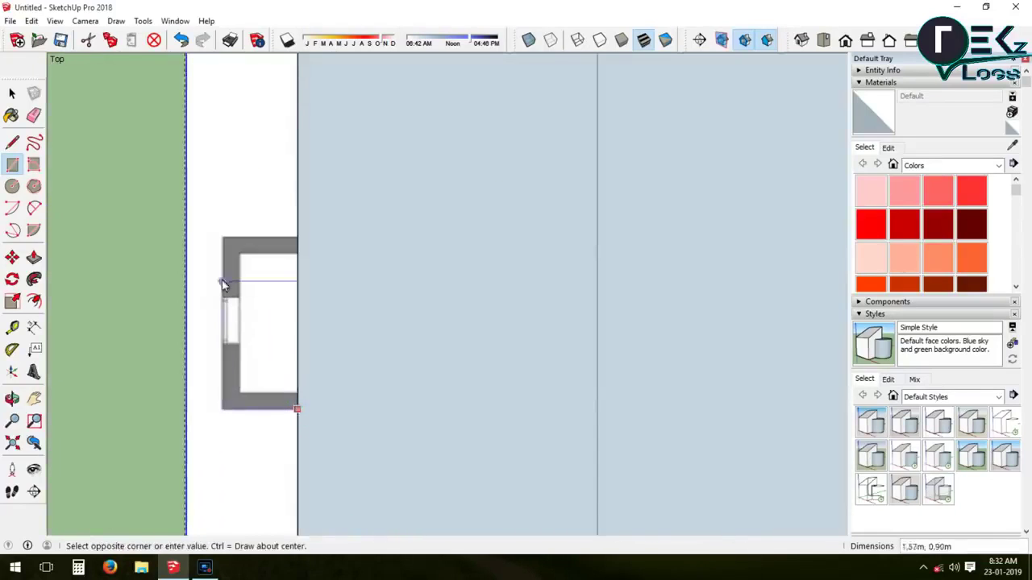
{"action": "left_click", "coordinate": [225, 243]}
{"action": "scroll", "coordinate": [265, 218], "scroll_direction": "down", "scroll_amount": 3}
{"action": "scroll", "coordinate": [495, 219], "scroll_direction": "down", "scroll_amount": 1}
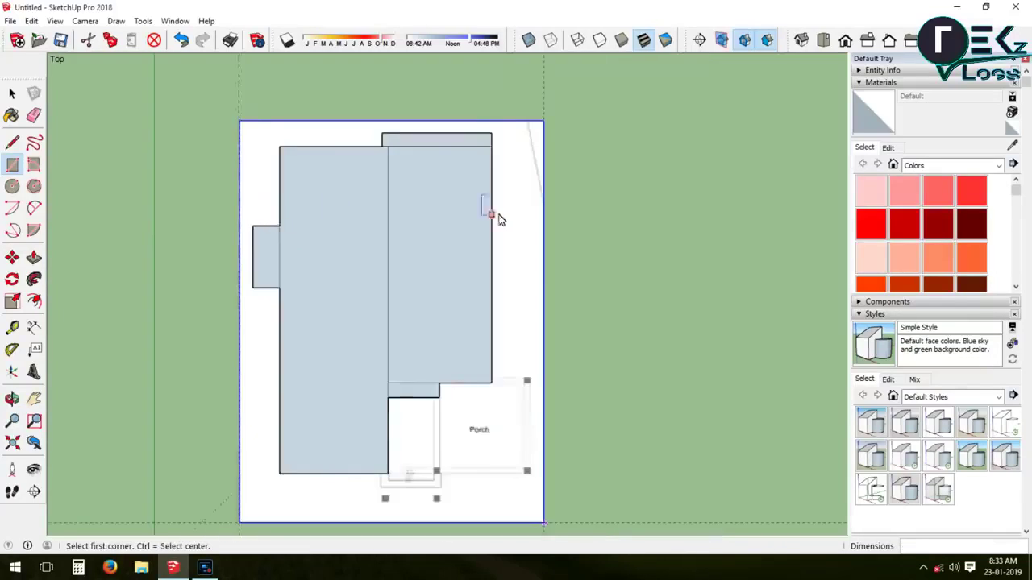
{"action": "scroll", "coordinate": [501, 216], "scroll_direction": "up", "scroll_amount": 1}
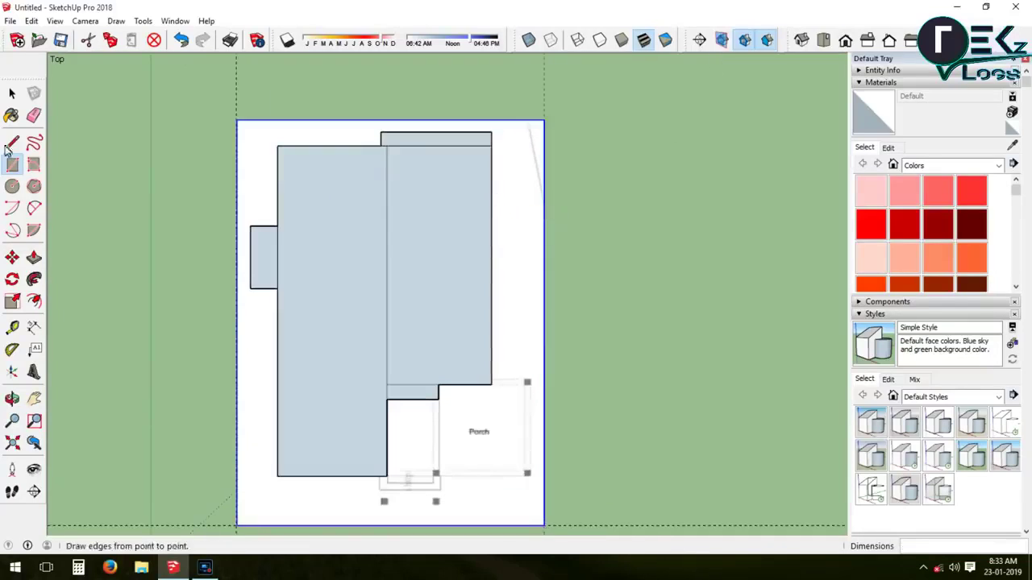
{"action": "left_click", "coordinate": [34, 115]}
{"action": "left_click", "coordinate": [388, 149]}
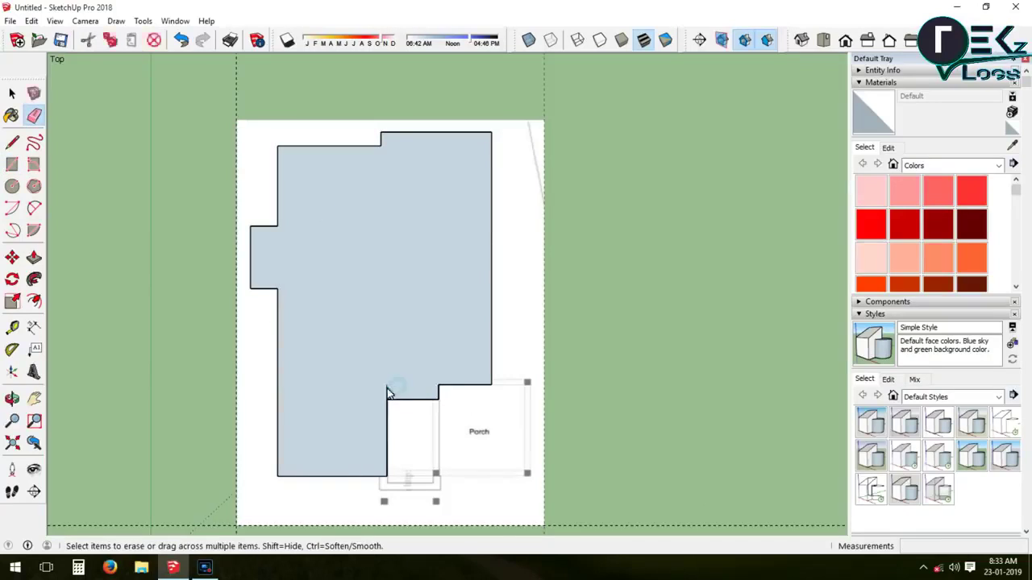
Push/Pull the footprint face up into a 0.40 m slab in Iso view
{"action": "left_click", "coordinate": [800, 42]}
{"action": "left_click", "coordinate": [34, 258]}
{"action": "left_click", "coordinate": [451, 296]}
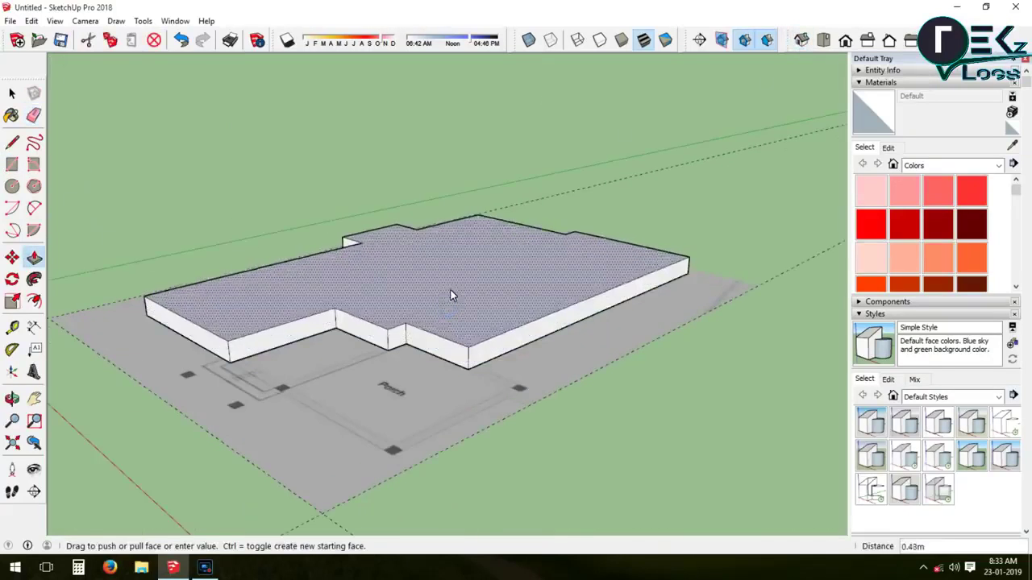
{"action": "left_click", "coordinate": [451, 295]}
Back in Top view, offset the footprint outline inward by the wall thickness
{"action": "left_click", "coordinate": [823, 40]}
{"action": "scroll", "coordinate": [299, 484], "scroll_direction": "down", "scroll_amount": 3}
{"action": "scroll", "coordinate": [368, 392], "scroll_direction": "down", "scroll_amount": 3}
{"action": "scroll", "coordinate": [481, 327], "scroll_direction": "up", "scroll_amount": 8}
{"action": "scroll", "coordinate": [489, 230], "scroll_direction": "down", "scroll_amount": 1}
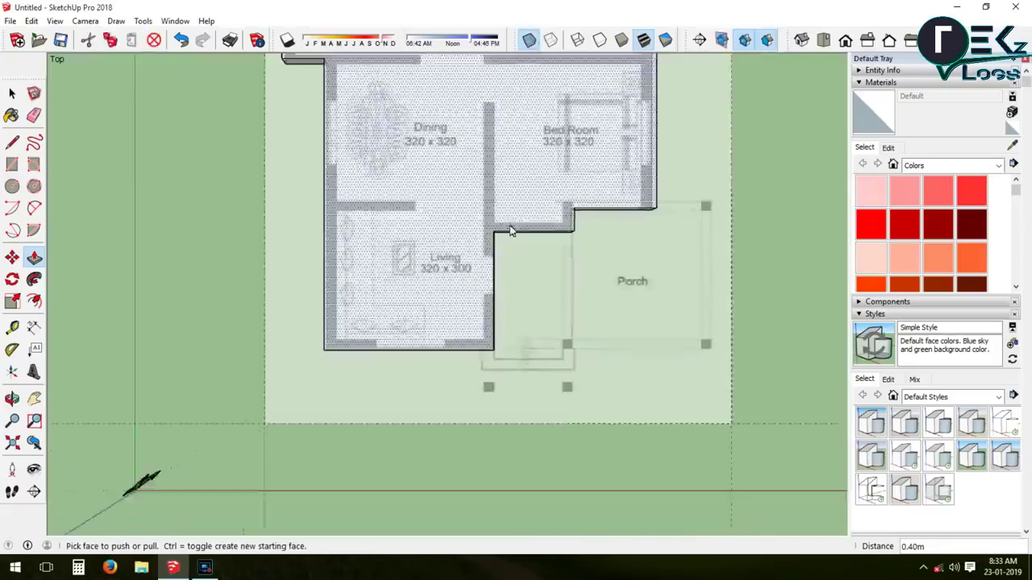
{"action": "scroll", "coordinate": [507, 266], "scroll_direction": "up", "scroll_amount": 4}
{"action": "scroll", "coordinate": [507, 266], "scroll_direction": "up", "scroll_amount": 2}
{"action": "left_click", "coordinate": [36, 303]}
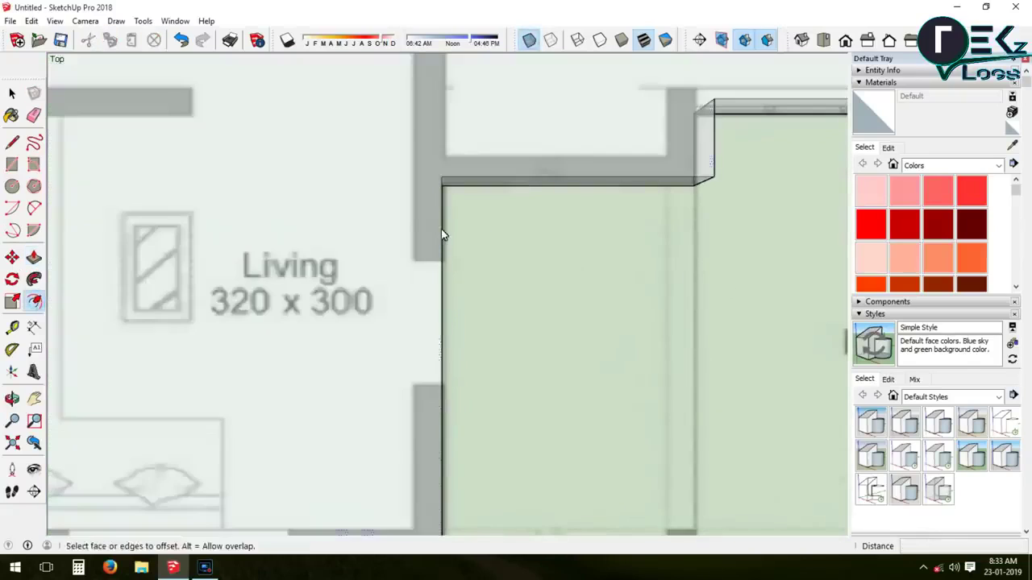
{"action": "left_click", "coordinate": [426, 233]}
{"action": "scroll", "coordinate": [586, 285], "scroll_direction": "down", "scroll_amount": 3}
{"action": "scroll", "coordinate": [586, 285], "scroll_direction": "down", "scroll_amount": 2}
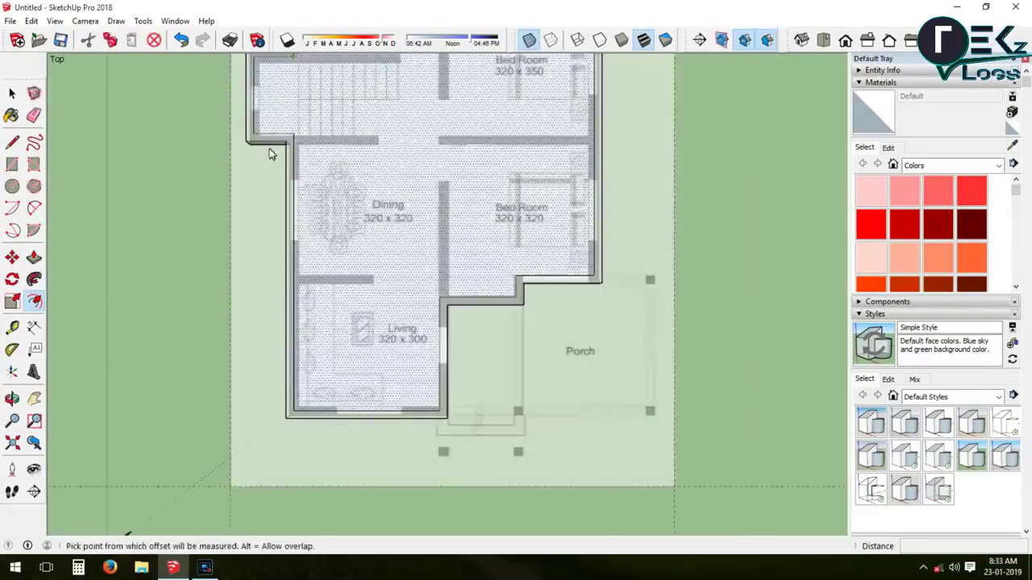
{"action": "scroll", "coordinate": [334, 154], "scroll_direction": "up", "scroll_amount": 4}
{"action": "scroll", "coordinate": [316, 158], "scroll_direction": "down", "scroll_amount": 1}
{"action": "left_click", "coordinate": [12, 143]}
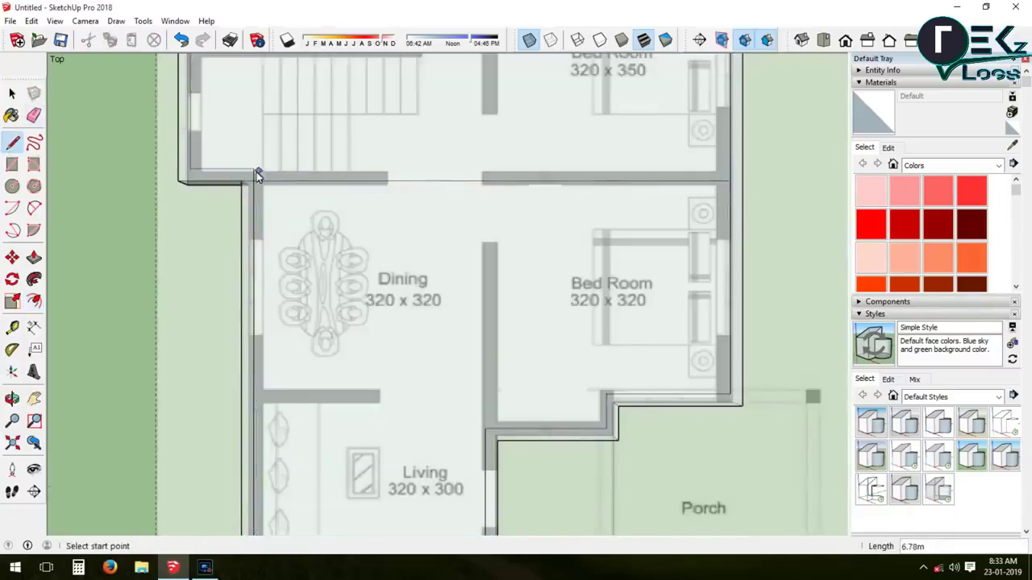
Draw lines from the stair and inner wall corners to the right outer wall and living room wall
{"action": "left_click", "coordinate": [480, 430]}
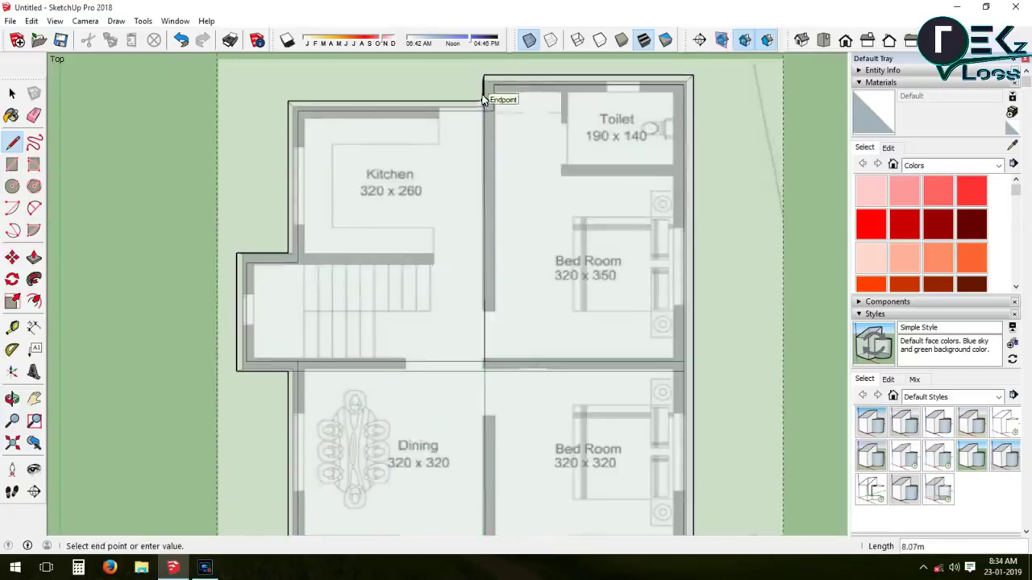
{"action": "scroll", "coordinate": [482, 100], "scroll_direction": "up", "scroll_amount": 5}
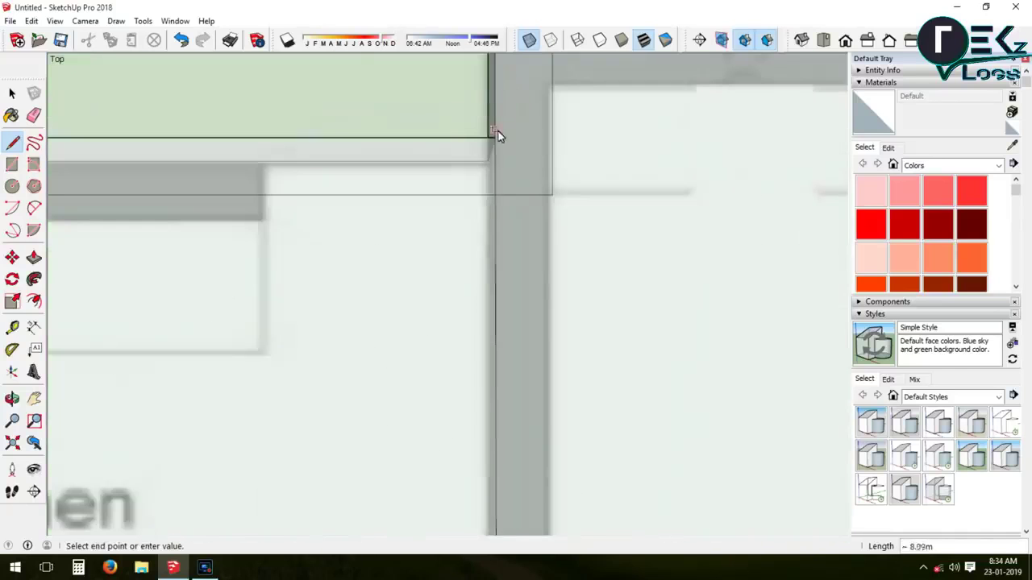
{"action": "left_click", "coordinate": [545, 195]}
{"action": "scroll", "coordinate": [463, 94], "scroll_direction": "down", "scroll_amount": 5}
{"action": "scroll", "coordinate": [472, 306], "scroll_direction": "up", "scroll_amount": 3}
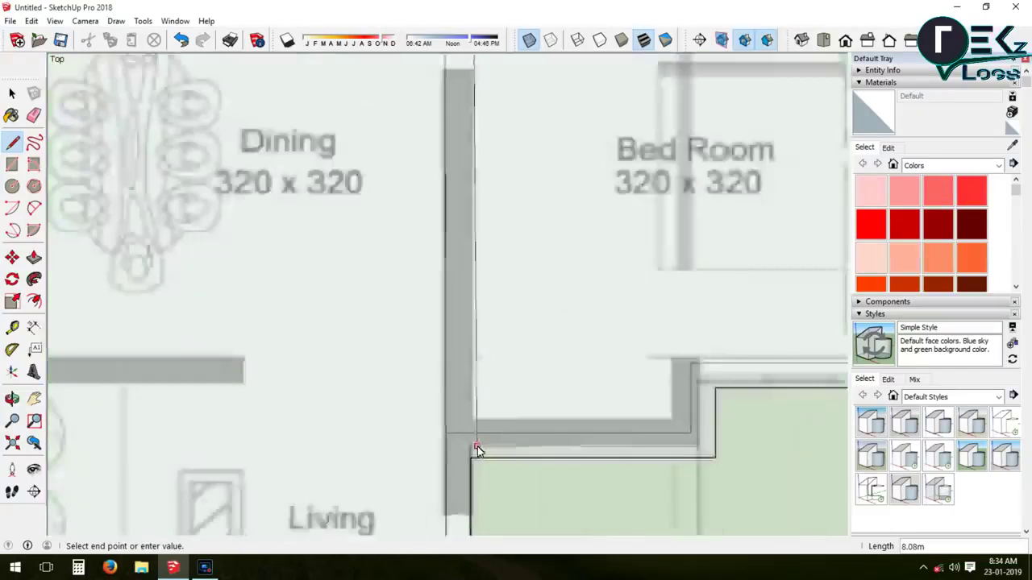
{"action": "scroll", "coordinate": [471, 471], "scroll_direction": "up", "scroll_amount": 3}
{"action": "scroll", "coordinate": [471, 471], "scroll_direction": "down", "scroll_amount": 3}
{"action": "scroll", "coordinate": [352, 414], "scroll_direction": "down", "scroll_amount": 3}
{"action": "scroll", "coordinate": [288, 167], "scroll_direction": "up", "scroll_amount": 5}
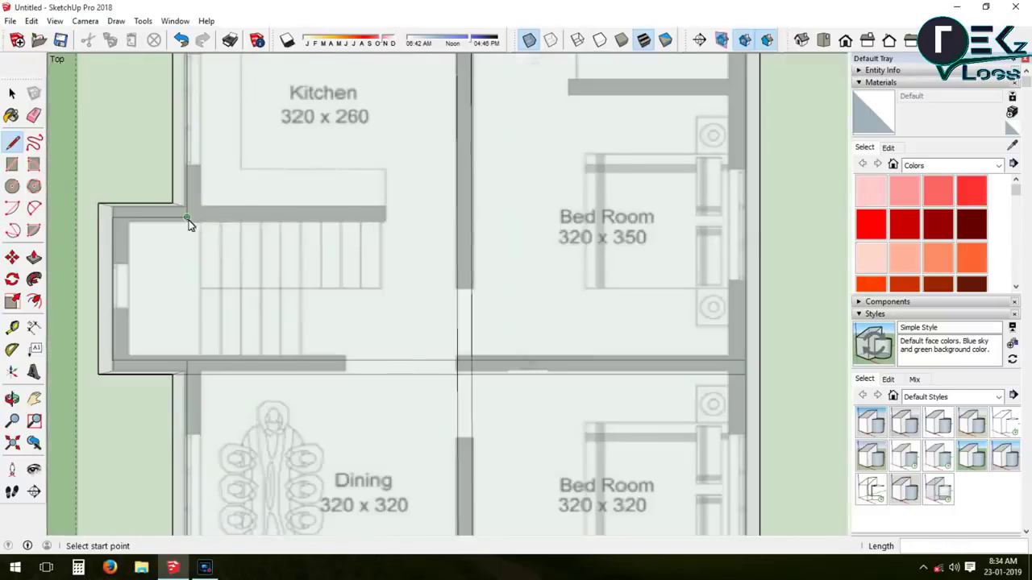
{"action": "left_click", "coordinate": [173, 204]}
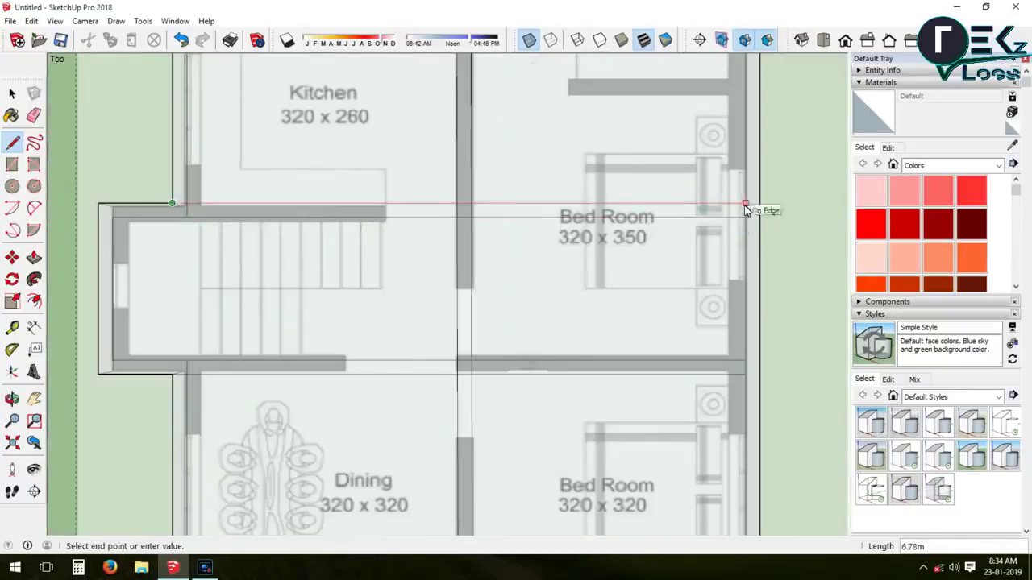
{"action": "left_click", "coordinate": [744, 207]}
{"action": "scroll", "coordinate": [380, 403], "scroll_direction": "down", "scroll_amount": 3}
{"action": "scroll", "coordinate": [246, 366], "scroll_direction": "up", "scroll_amount": 2}
{"action": "scroll", "coordinate": [246, 365], "scroll_direction": "up", "scroll_amount": 2}
{"action": "scroll", "coordinate": [363, 258], "scroll_direction": "down", "scroll_amount": 2}
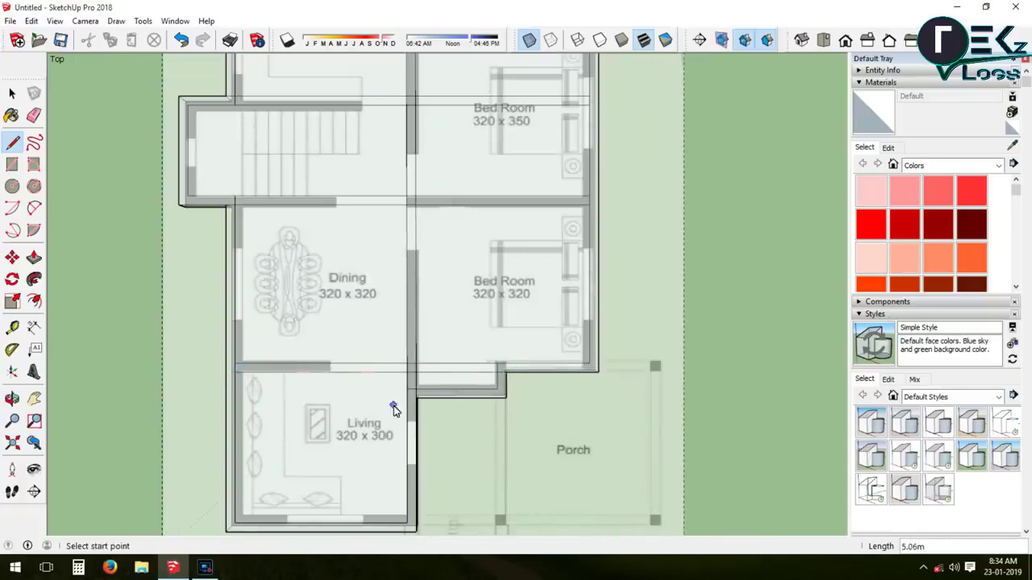
{"action": "scroll", "coordinate": [392, 409], "scroll_direction": "up", "scroll_amount": 4}
{"action": "scroll", "coordinate": [394, 374], "scroll_direction": "down", "scroll_amount": 3}
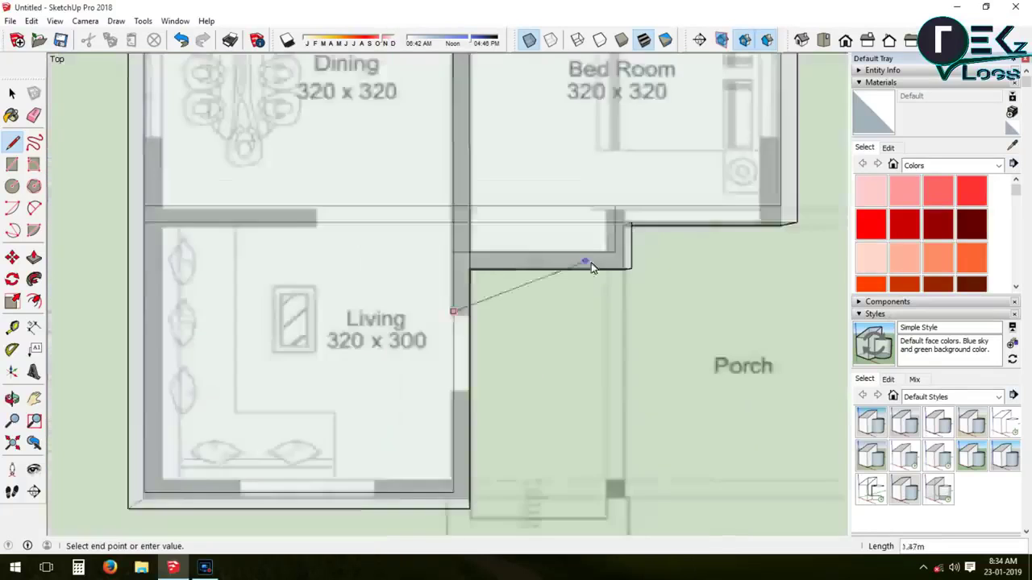
{"action": "scroll", "coordinate": [523, 297], "scroll_direction": "up", "scroll_amount": 2}
{"action": "scroll", "coordinate": [519, 316], "scroll_direction": "up", "scroll_amount": 2}
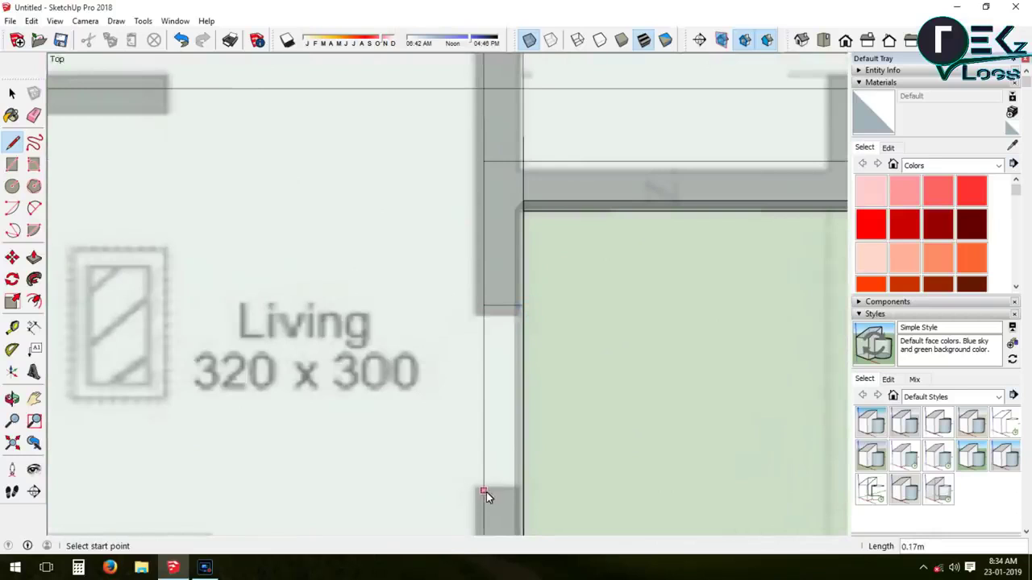
{"action": "left_click", "coordinate": [523, 492]}
{"action": "scroll", "coordinate": [403, 363], "scroll_direction": "down", "scroll_amount": 2}
Close the wall opening and remaining wall edges with lines, then start a rectangle over the toilet partition
{"action": "middle_click_drag", "start_coordinate": [212, 172], "coordinate": [282, 256], "text": "shift"}
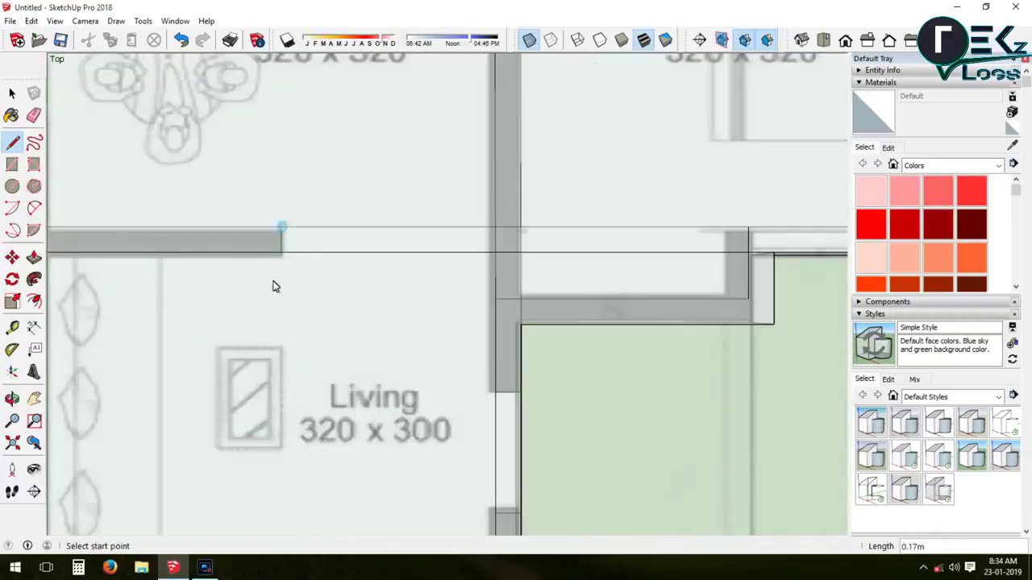
{"action": "scroll", "coordinate": [274, 286], "scroll_direction": "down", "scroll_amount": 3}
{"action": "scroll", "coordinate": [331, 229], "scroll_direction": "up", "scroll_amount": 3}
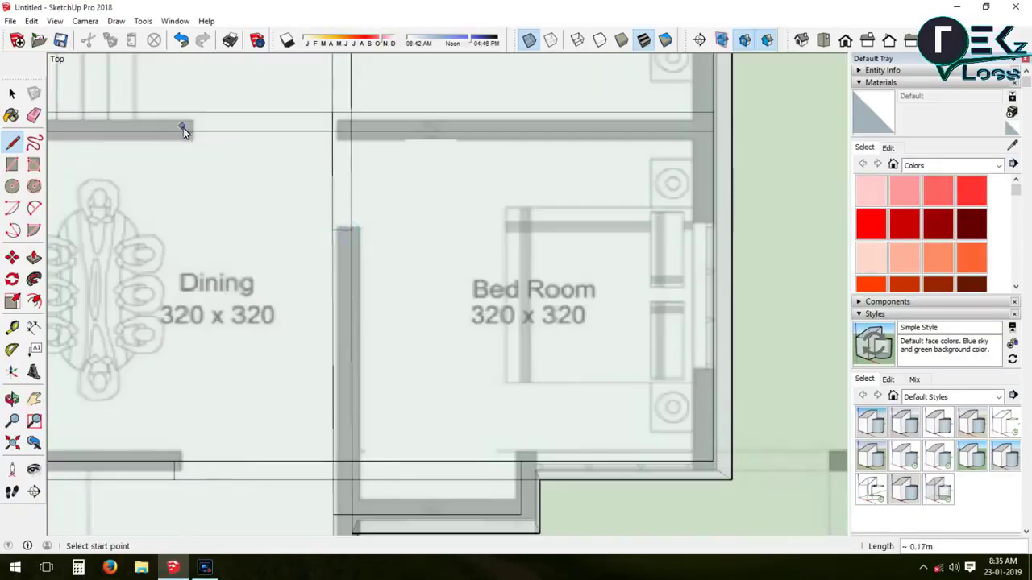
{"action": "key", "text": "Escape"}
{"action": "scroll", "coordinate": [190, 127], "scroll_direction": "down", "scroll_amount": 3}
{"action": "scroll", "coordinate": [347, 173], "scroll_direction": "up", "scroll_amount": 3}
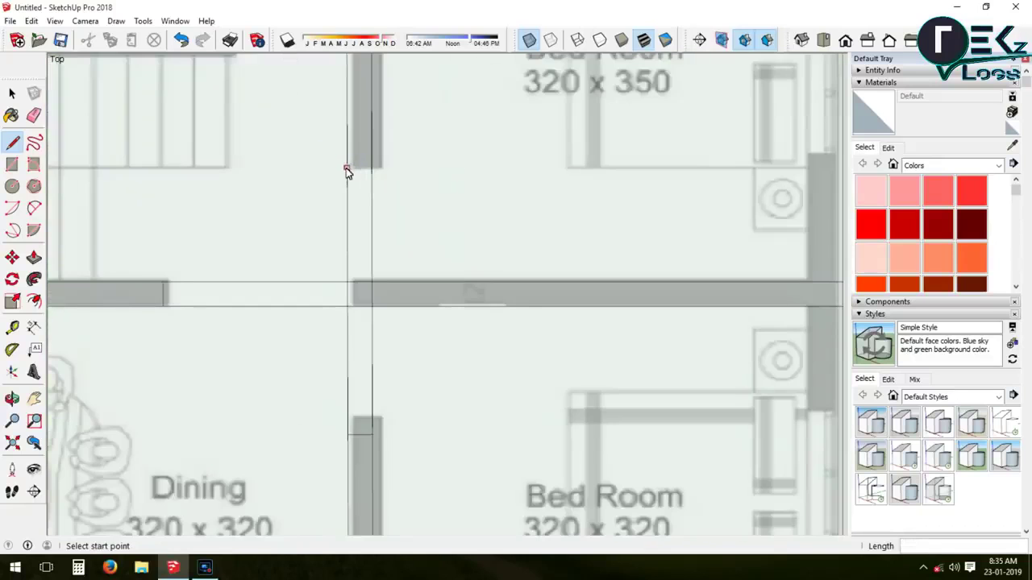
{"action": "scroll", "coordinate": [367, 167], "scroll_direction": "down", "scroll_amount": 3}
{"action": "scroll", "coordinate": [438, 185], "scroll_direction": "up", "scroll_amount": 5}
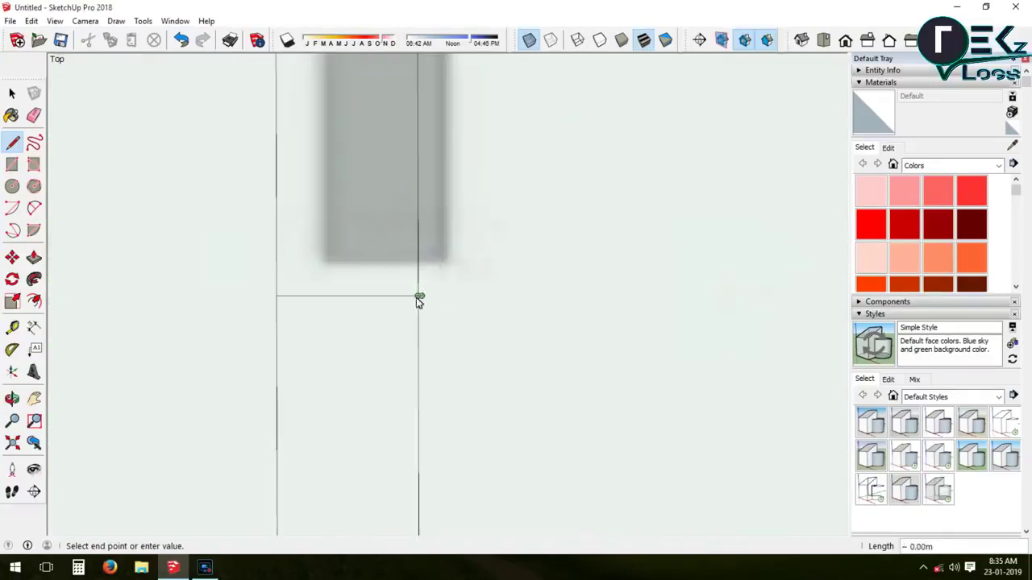
{"action": "left_click", "coordinate": [444, 295]}
{"action": "scroll", "coordinate": [677, 364], "scroll_direction": "down", "scroll_amount": 1}
{"action": "scroll", "coordinate": [677, 364], "scroll_direction": "down", "scroll_amount": 3}
{"action": "scroll", "coordinate": [298, 342], "scroll_direction": "up", "scroll_amount": 3}
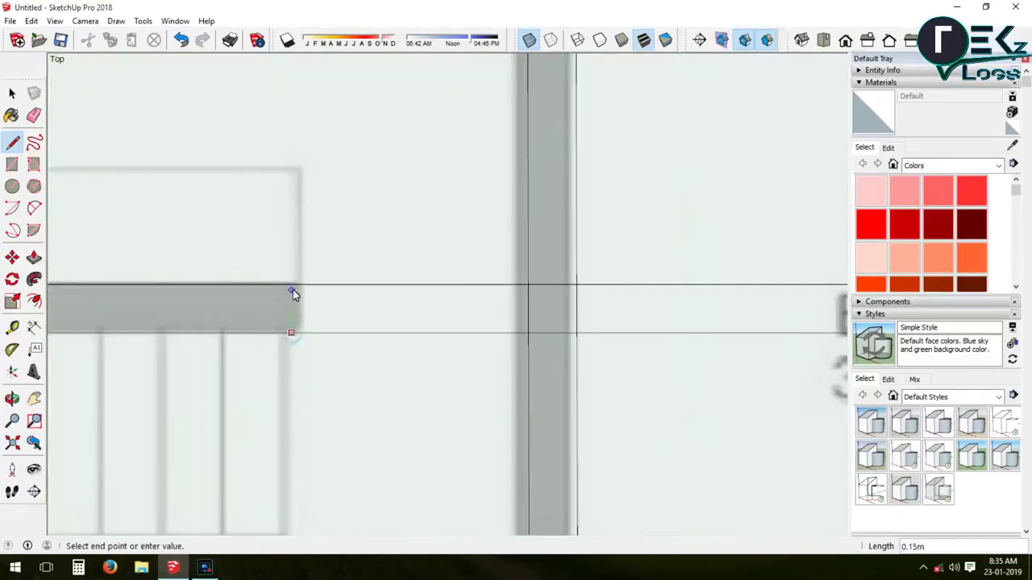
{"action": "left_click", "coordinate": [293, 296]}
{"action": "scroll", "coordinate": [424, 452], "scroll_direction": "down", "scroll_amount": 3}
{"action": "scroll", "coordinate": [373, 201], "scroll_direction": "up", "scroll_amount": 3}
{"action": "left_click", "coordinate": [372, 212]}
{"action": "scroll", "coordinate": [242, 240], "scroll_direction": "down", "scroll_amount": 1}
{"action": "scroll", "coordinate": [362, 136], "scroll_direction": "down", "scroll_amount": 2}
{"action": "scroll", "coordinate": [560, 237], "scroll_direction": "up", "scroll_amount": 2}
{"action": "scroll", "coordinate": [561, 241], "scroll_direction": "up", "scroll_amount": 1}
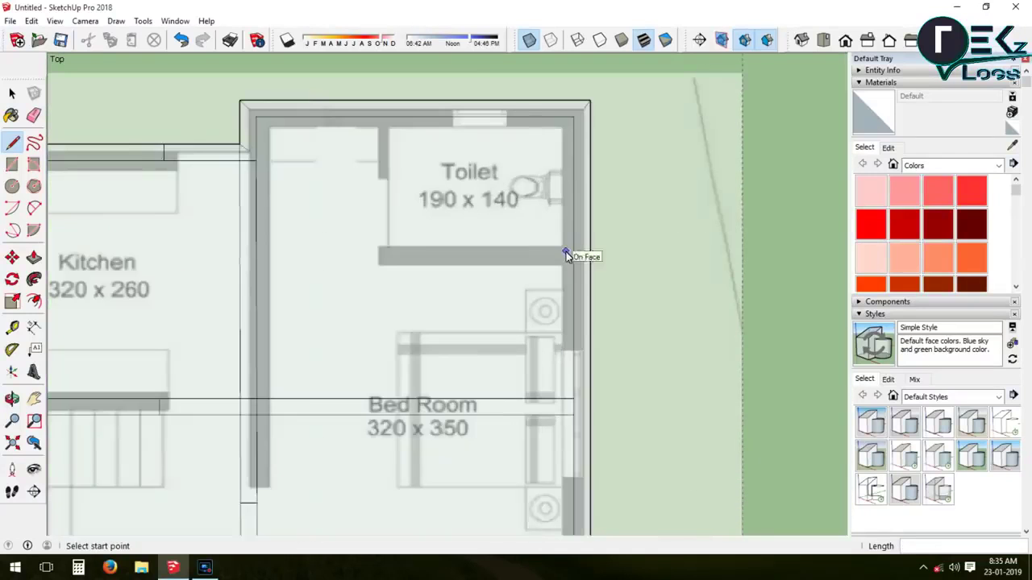
{"action": "left_click", "coordinate": [12, 165]}
{"action": "left_click", "coordinate": [573, 247]}
Draw a rectangle filling the wall gap below the Toilet
{"action": "left_click", "coordinate": [381, 261]}
{"action": "scroll", "coordinate": [258, 72], "scroll_direction": "up", "scroll_amount": 2}
{"action": "left_click", "coordinate": [437, 142]}
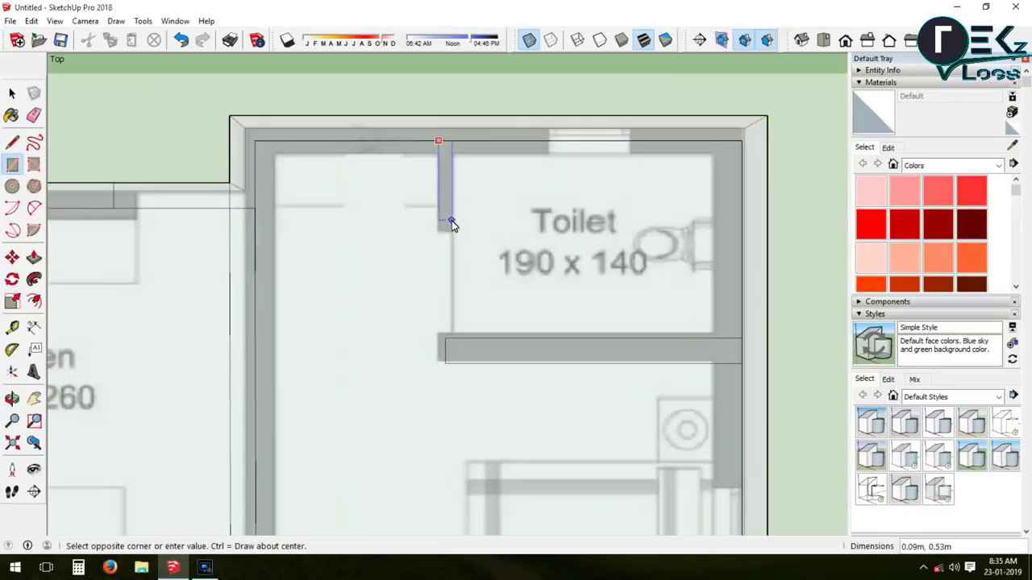
{"action": "left_click", "coordinate": [451, 227]}
{"action": "scroll", "coordinate": [636, 116], "scroll_direction": "down", "scroll_amount": 3}
{"action": "scroll", "coordinate": [226, 84], "scroll_direction": "down", "scroll_amount": 2}
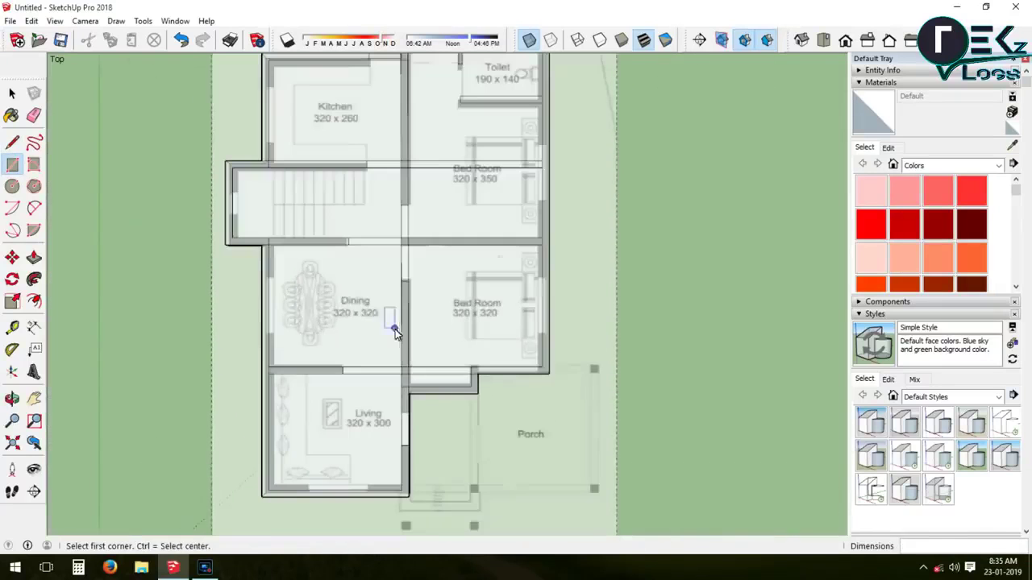
Erase the stray wall-corner edge and the door-opening edges across the wall
{"action": "left_click", "coordinate": [33, 115]}
{"action": "scroll", "coordinate": [378, 233], "scroll_direction": "up", "scroll_amount": 4}
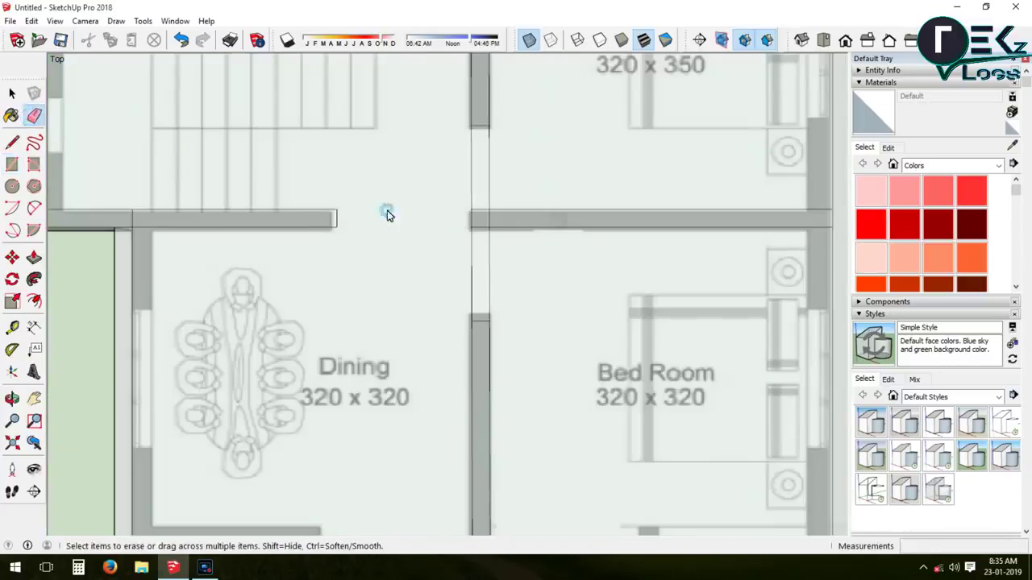
{"action": "left_click", "coordinate": [133, 223]}
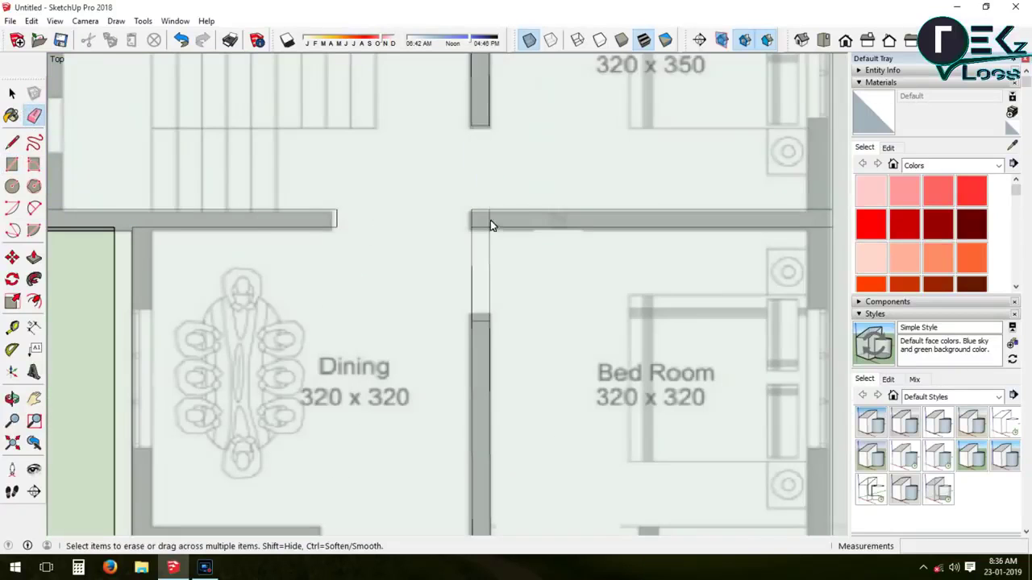
{"action": "left_click_drag", "start_coordinate": [490, 258], "coordinate": [470, 269]}
{"action": "scroll", "coordinate": [416, 187], "scroll_direction": "down", "scroll_amount": 2}
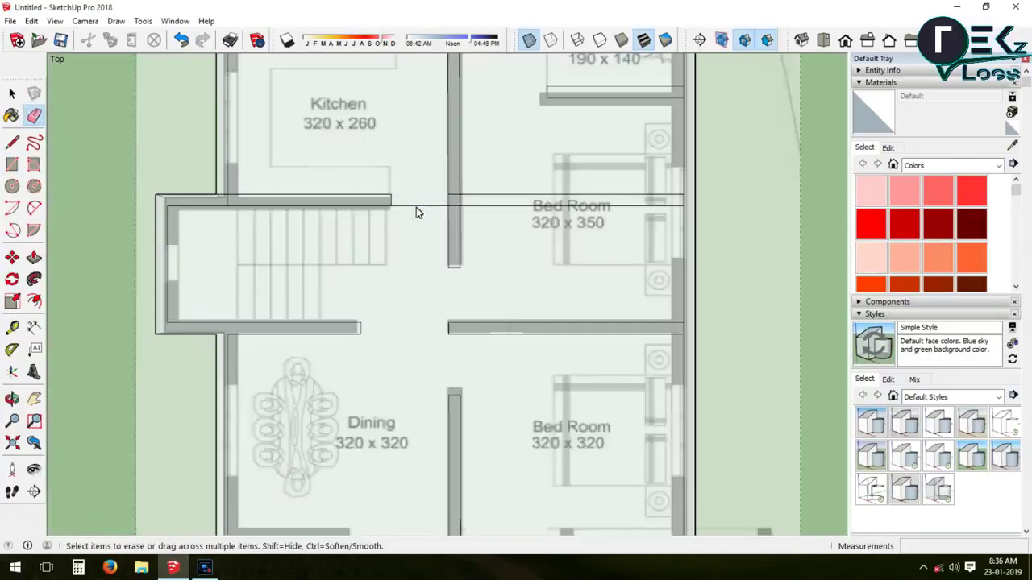
{"action": "scroll", "coordinate": [224, 201], "scroll_direction": "up", "scroll_amount": 5}
{"action": "scroll", "coordinate": [255, 240], "scroll_direction": "down", "scroll_amount": 5}
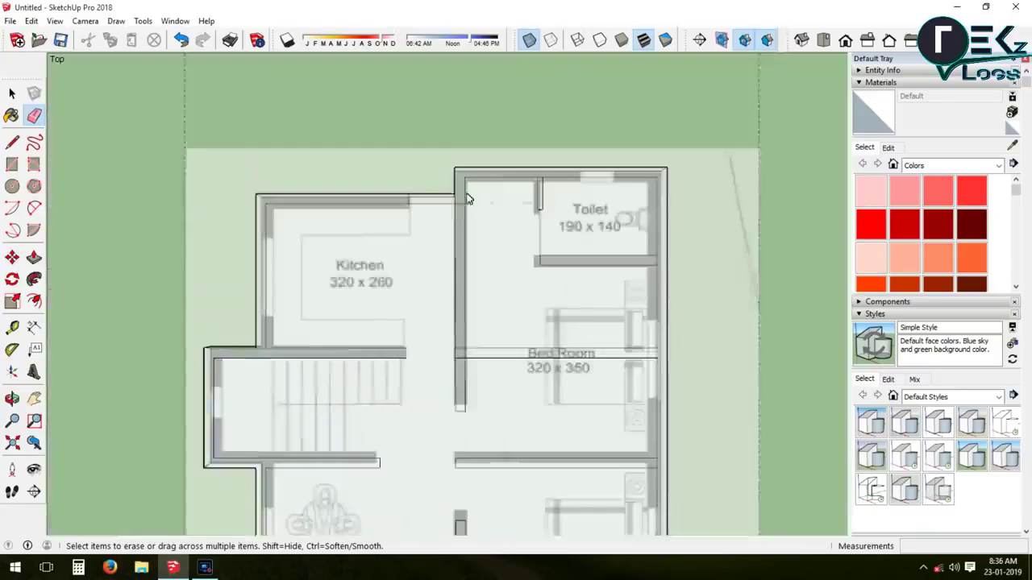
{"action": "scroll", "coordinate": [393, 234], "scroll_direction": "up", "scroll_amount": 5}
{"action": "scroll", "coordinate": [473, 233], "scroll_direction": "down", "scroll_amount": 1}
{"action": "scroll", "coordinate": [534, 150], "scroll_direction": "down", "scroll_amount": 2}
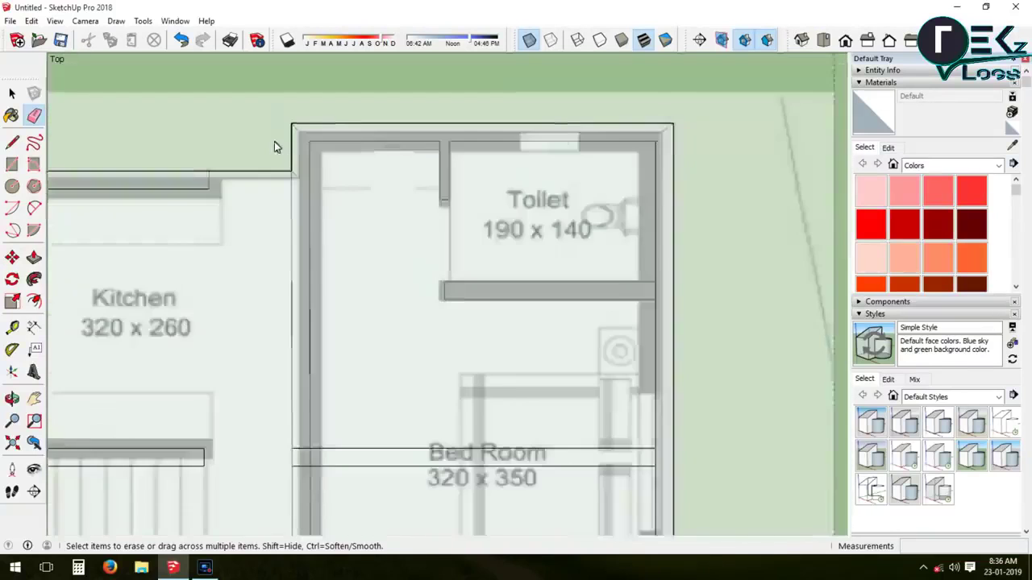
{"action": "scroll", "coordinate": [535, 255], "scroll_direction": "up", "scroll_amount": 1}
{"action": "scroll", "coordinate": [340, 355], "scroll_direction": "down", "scroll_amount": 2}
{"action": "scroll", "coordinate": [340, 349], "scroll_direction": "up", "scroll_amount": 1}
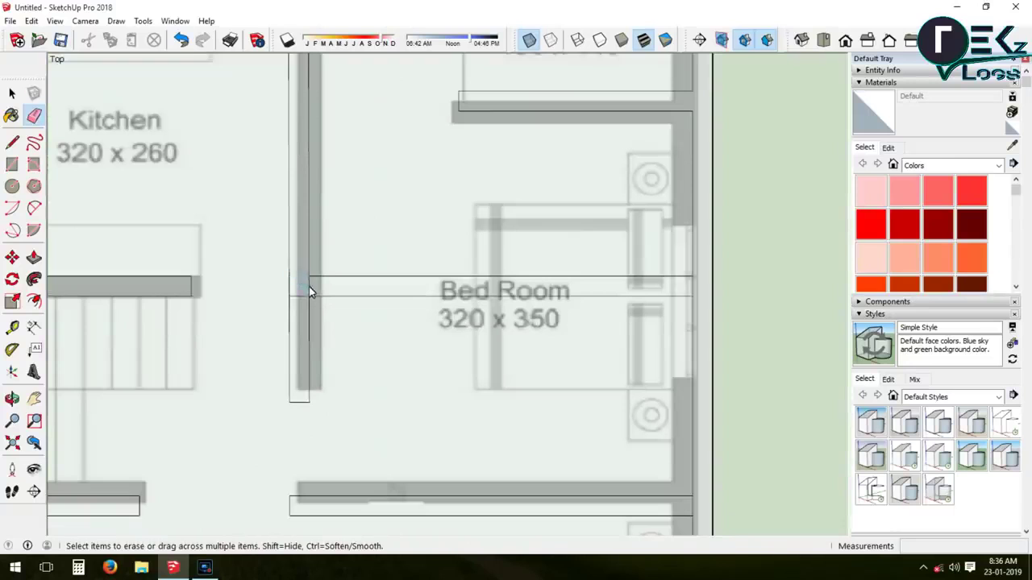
Erase both Dining–Living lines and the Living wall door edge, then show the Iso view
{"action": "left_click", "coordinate": [11, 145]}
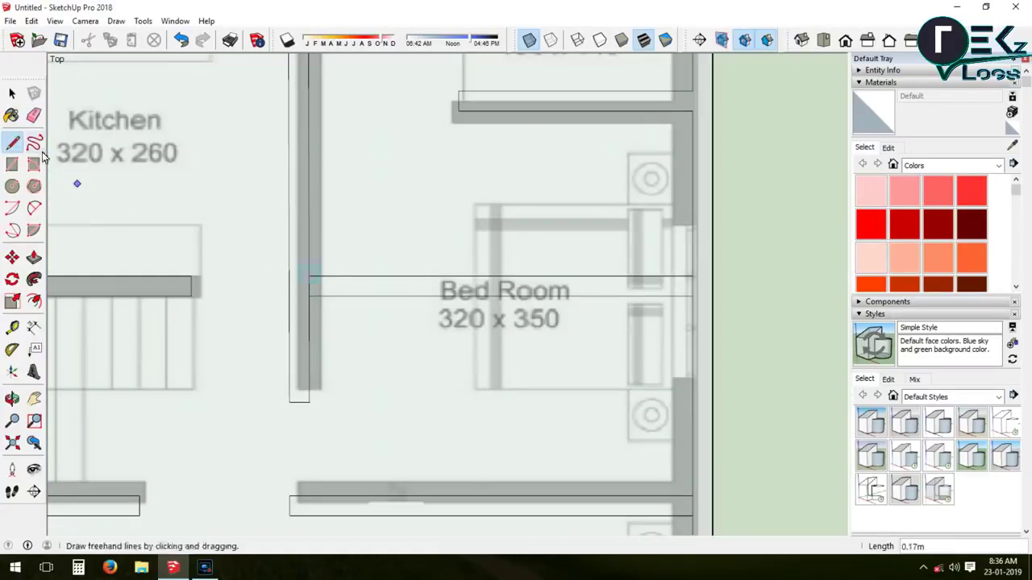
{"action": "left_click", "coordinate": [34, 115]}
{"action": "scroll", "coordinate": [451, 162], "scroll_direction": "down", "scroll_amount": 3}
{"action": "scroll", "coordinate": [511, 279], "scroll_direction": "up", "scroll_amount": 3}
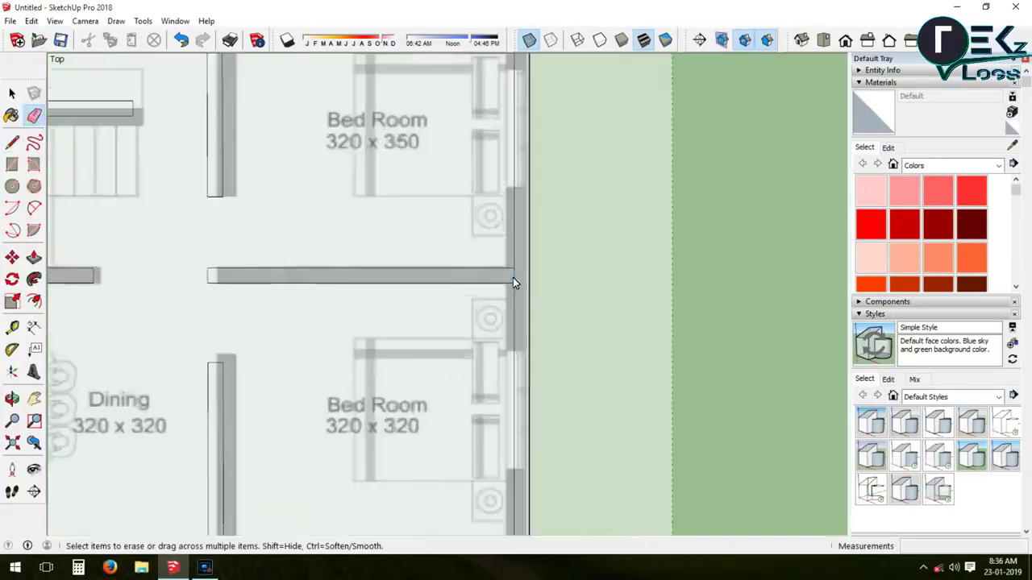
{"action": "scroll", "coordinate": [380, 369], "scroll_direction": "down", "scroll_amount": 2}
{"action": "scroll", "coordinate": [336, 332], "scroll_direction": "up", "scroll_amount": 3}
{"action": "scroll", "coordinate": [336, 331], "scroll_direction": "down", "scroll_amount": 2}
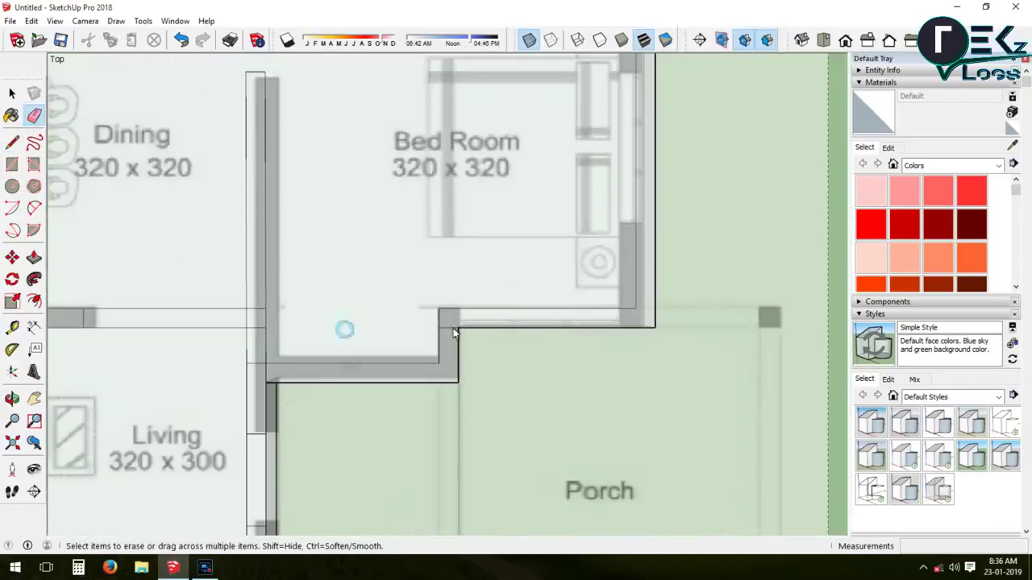
{"action": "left_click", "coordinate": [258, 311]}
{"action": "left_click", "coordinate": [212, 326]}
{"action": "scroll", "coordinate": [335, 383], "scroll_direction": "down", "scroll_amount": 2}
{"action": "scroll", "coordinate": [318, 407], "scroll_direction": "up", "scroll_amount": 2}
{"action": "left_click", "coordinate": [309, 415]}
{"action": "scroll", "coordinate": [307, 414], "scroll_direction": "down", "scroll_amount": 2}
{"action": "scroll", "coordinate": [176, 196], "scroll_direction": "up", "scroll_amount": 2}
{"action": "scroll", "coordinate": [176, 196], "scroll_direction": "up", "scroll_amount": 2}
{"action": "scroll", "coordinate": [202, 189], "scroll_direction": "down", "scroll_amount": 5}
{"action": "scroll", "coordinate": [298, 103], "scroll_direction": "up", "scroll_amount": 1}
{"action": "scroll", "coordinate": [438, 205], "scroll_direction": "down", "scroll_amount": 3}
{"action": "scroll", "coordinate": [437, 205], "scroll_direction": "up", "scroll_amount": 1}
{"action": "left_click", "coordinate": [800, 41]}
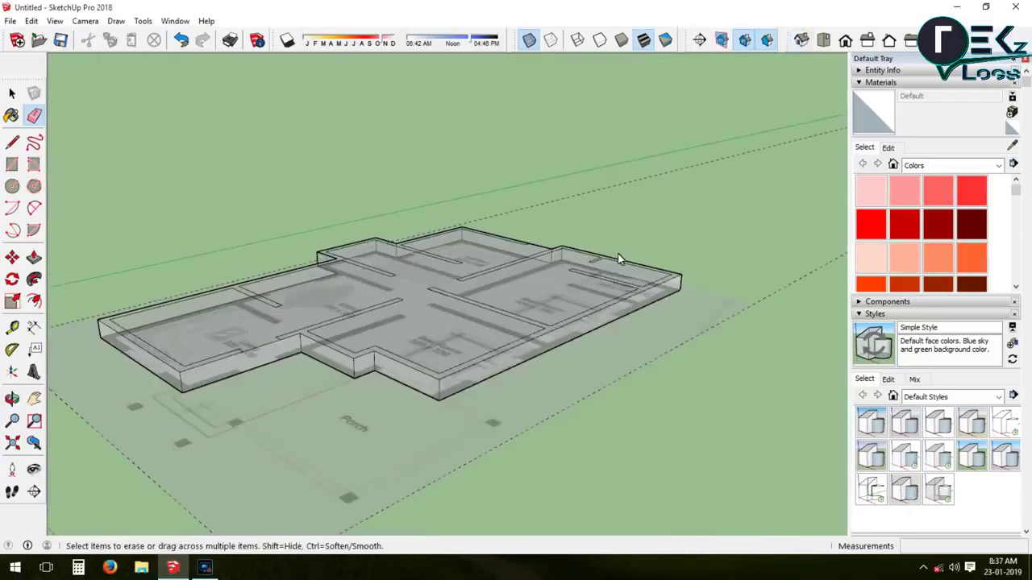
Push/Pull the wall outline up to 2.5 m height
{"action": "key", "text": "p"}
{"action": "left_click", "coordinate": [456, 373]}
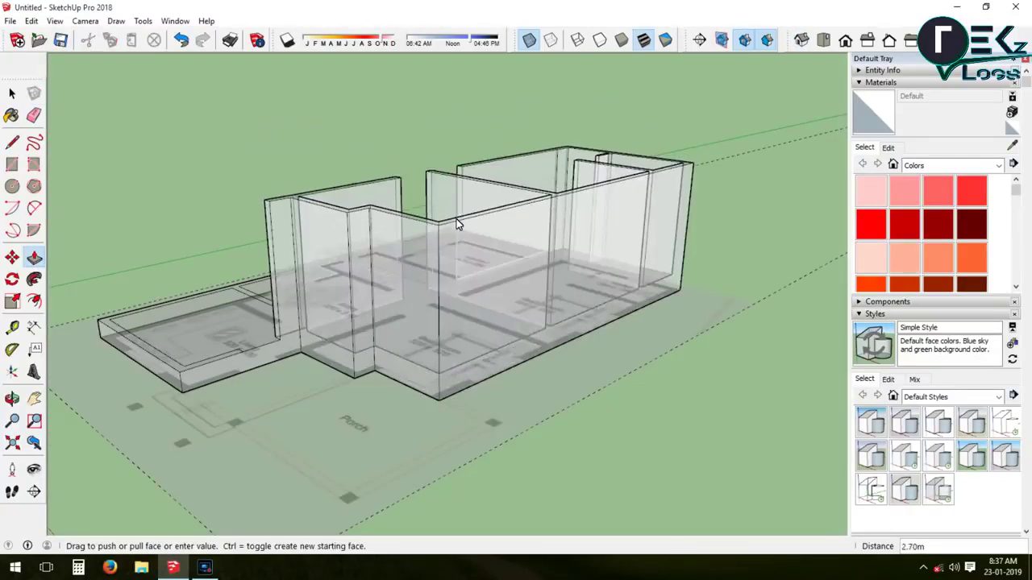
{"action": "left_click", "coordinate": [456, 229]}
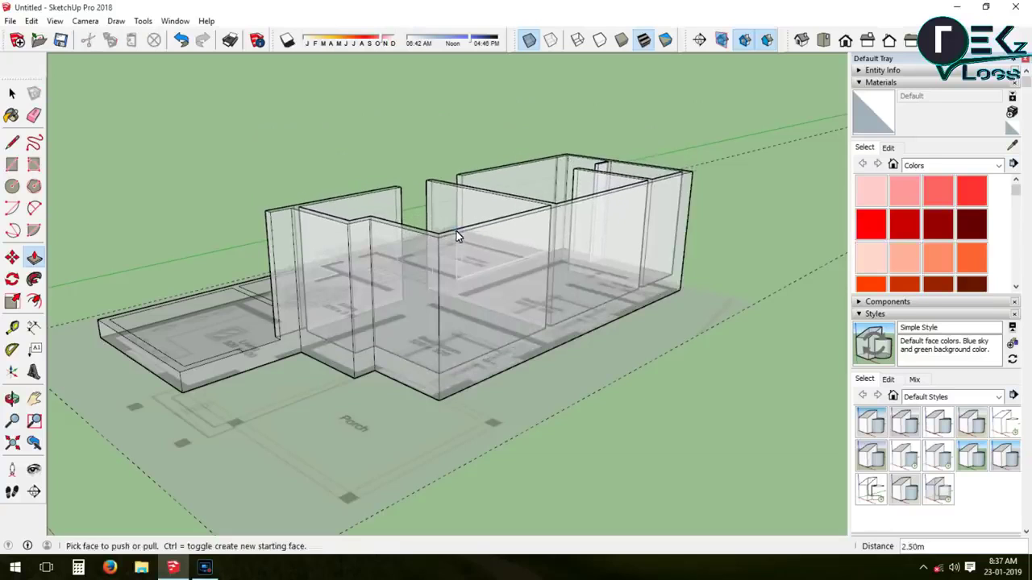
{"action": "key", "text": "o"}
{"action": "left_click_drag", "start_coordinate": [261, 378], "coordinate": [699, 409]}
Turn off X-ray and raise the remaining floor outline to full wall height in Iso view
{"action": "left_click", "coordinate": [528, 40]}
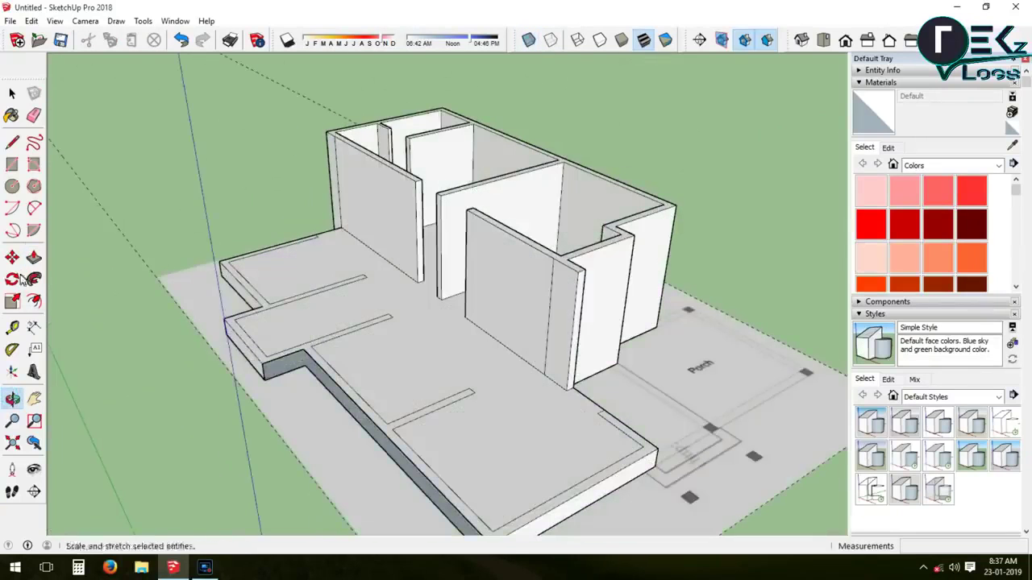
{"action": "left_click", "coordinate": [34, 257]}
{"action": "left_click", "coordinate": [322, 374]}
{"action": "left_click", "coordinate": [12, 399]}
{"action": "mouse_move", "coordinate": [489, 295]}
{"action": "left_mouse_down"}
{"action": "mouse_move", "coordinate": [302, 338]}
{"action": "mouse_move", "coordinate": [198, 331]}
{"action": "mouse_move", "coordinate": [244, 410]}
{"action": "mouse_move", "coordinate": [341, 245]}
{"action": "mouse_move", "coordinate": [346, 410]}
{"action": "mouse_move", "coordinate": [604, 411]}
{"action": "mouse_move", "coordinate": [689, 355]}
{"action": "mouse_move", "coordinate": [559, 272]}
{"action": "left_mouse_up"}
{"action": "left_click", "coordinate": [801, 40]}
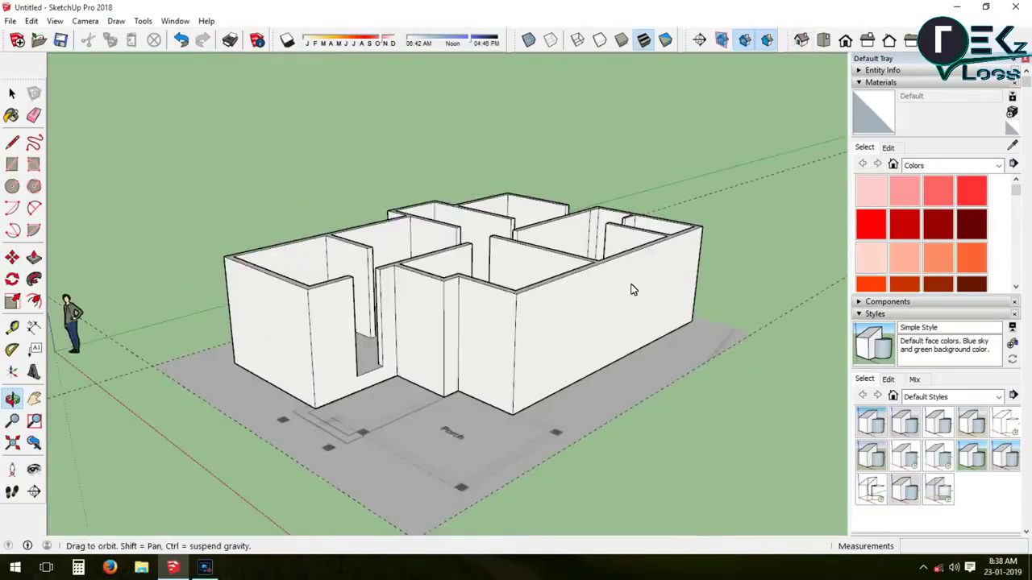
Draw a line at the doorway corner and pull up the thin strip at the wall base
{"action": "scroll", "coordinate": [387, 392], "scroll_direction": "up", "scroll_amount": 3}
{"action": "scroll", "coordinate": [359, 369], "scroll_direction": "up", "scroll_amount": 4}
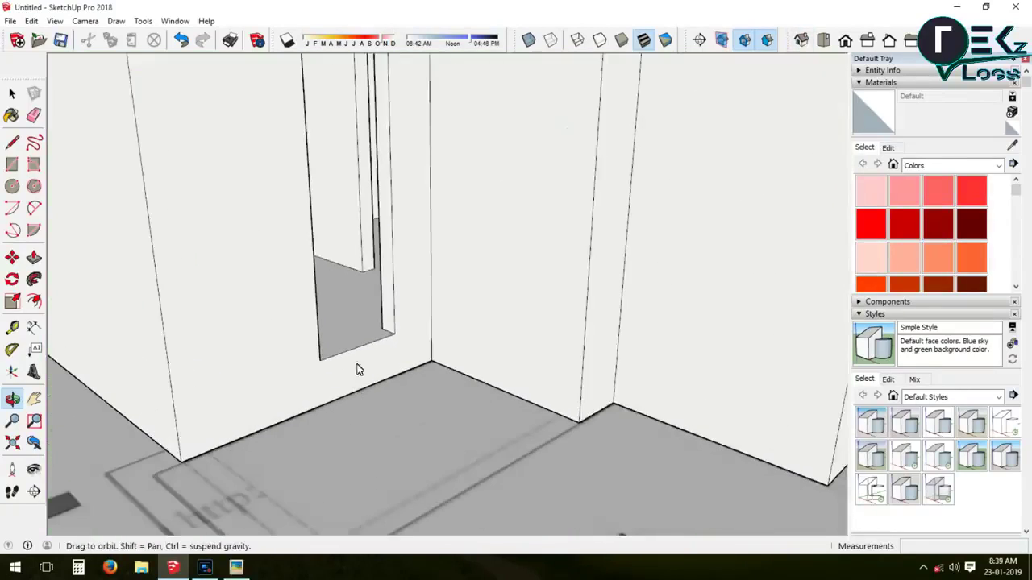
{"action": "left_click", "coordinate": [12, 143]}
{"action": "left_click", "coordinate": [393, 333]}
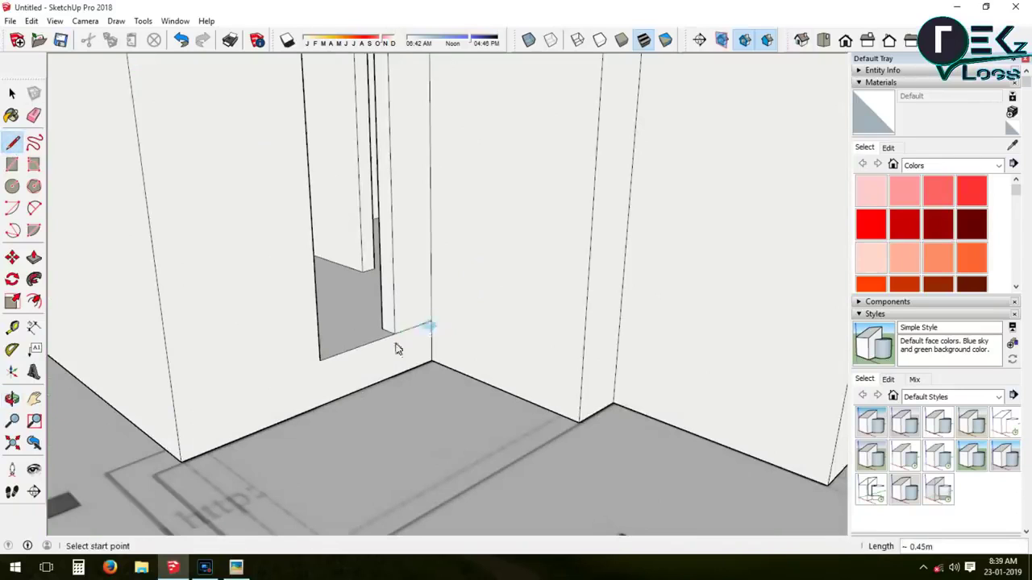
{"action": "scroll", "coordinate": [179, 419], "scroll_direction": "down", "scroll_amount": 3}
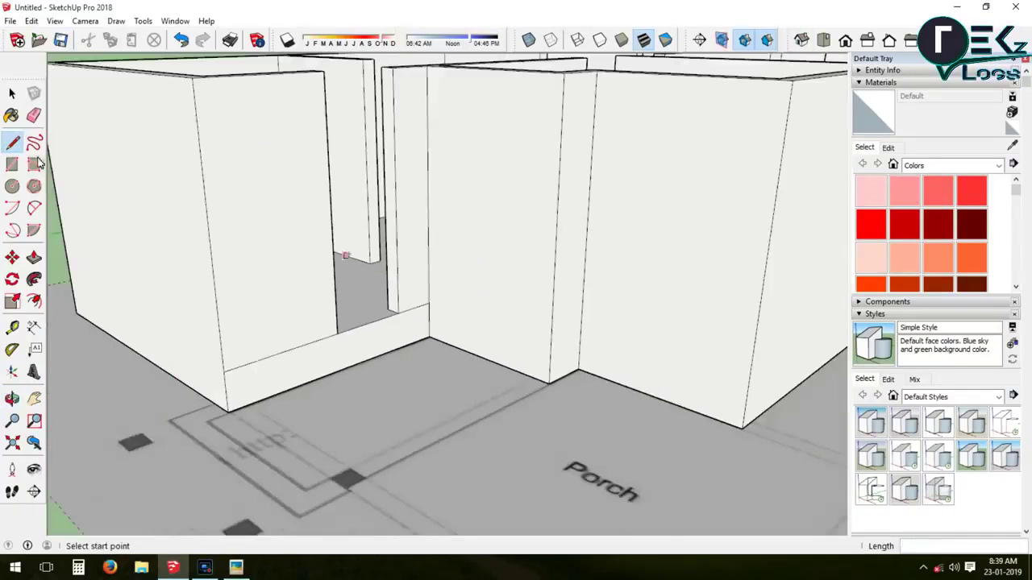
{"action": "left_click", "coordinate": [34, 257]}
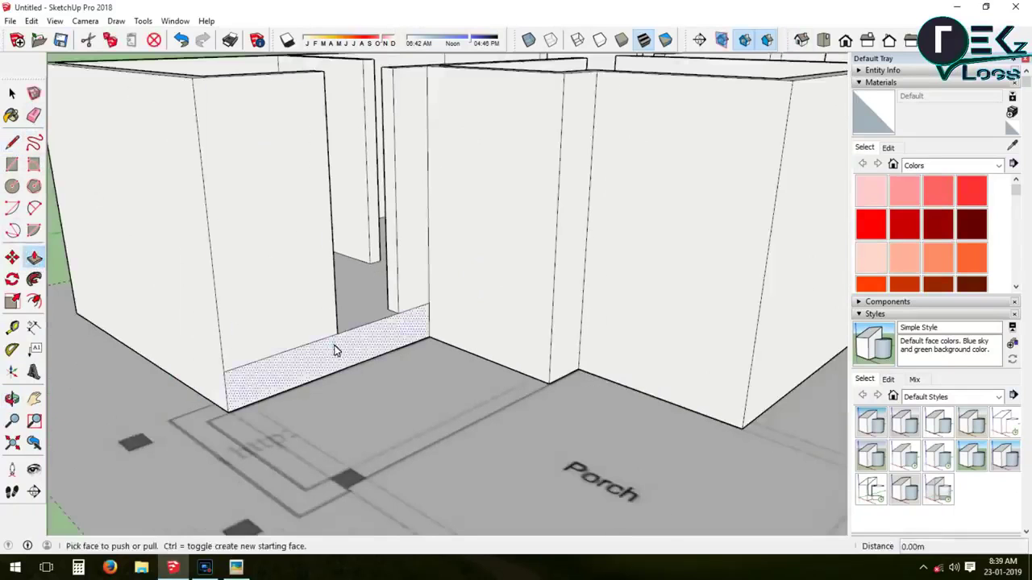
{"action": "left_click", "coordinate": [334, 364]}
{"action": "left_click", "coordinate": [565, 364]}
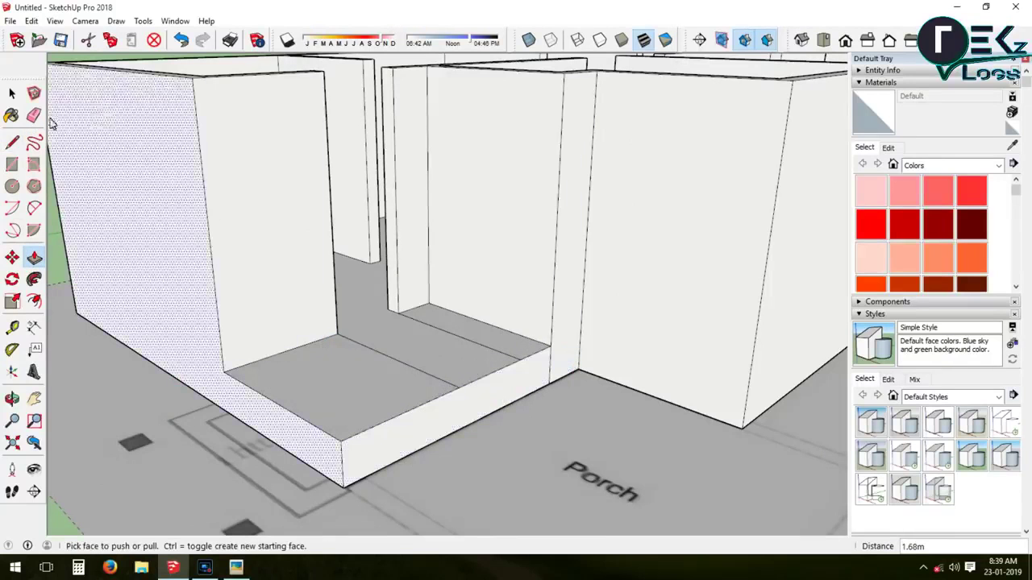
{"action": "left_click", "coordinate": [34, 115]}
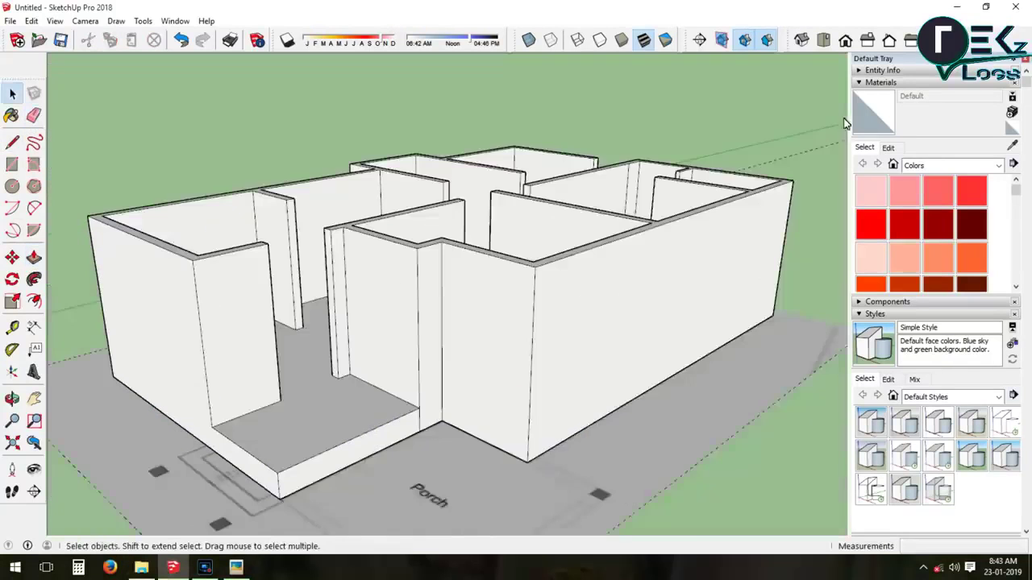
Add a 2.00 m door-head guide and pull a lintel across over the door
{"action": "key", "text": "t"}
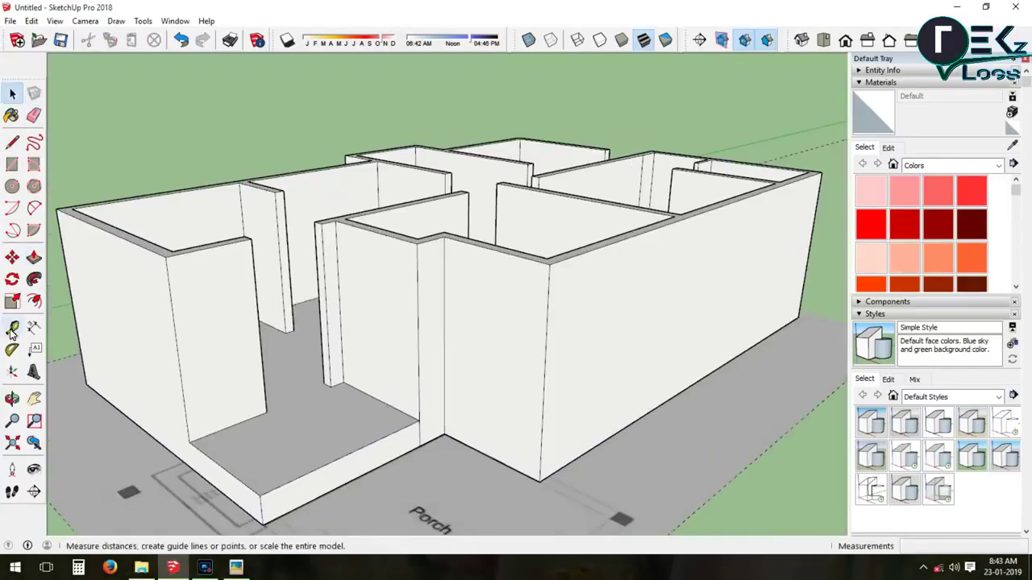
{"action": "left_click", "coordinate": [254, 417]}
{"action": "scroll", "coordinate": [237, 295], "scroll_direction": "up", "scroll_amount": 2}
{"action": "scroll", "coordinate": [240, 290], "scroll_direction": "up", "scroll_amount": 2}
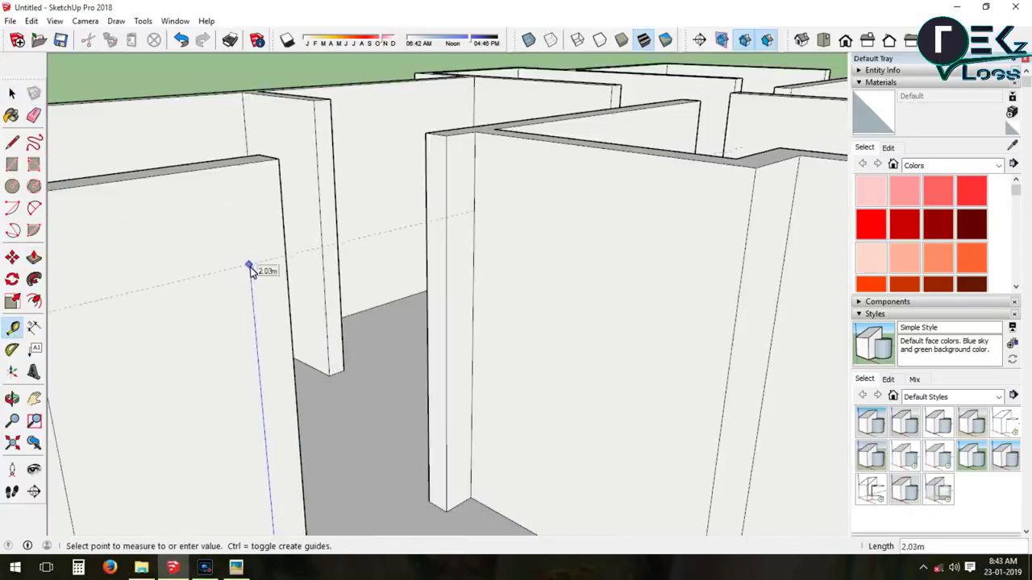
{"action": "left_click", "coordinate": [250, 275]}
{"action": "key", "text": "l"}
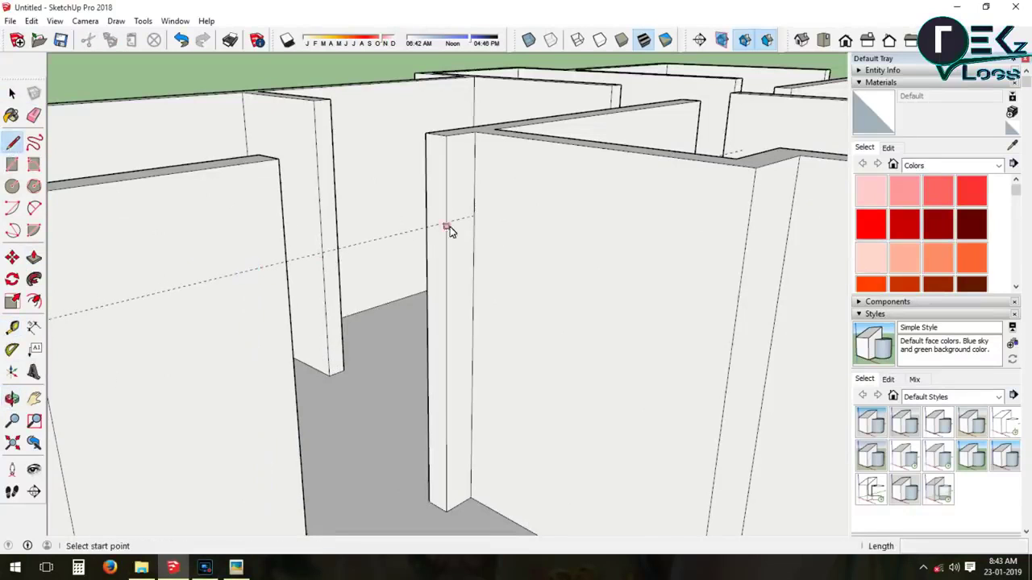
{"action": "left_click", "coordinate": [427, 217]}
{"action": "left_click", "coordinate": [34, 258]}
{"action": "left_click", "coordinate": [460, 223]}
{"action": "left_click", "coordinate": [280, 218]}
{"action": "scroll", "coordinate": [454, 288], "scroll_direction": "down", "scroll_amount": 3}
{"action": "left_click", "coordinate": [12, 399]}
{"action": "mouse_move", "coordinate": [445, 258]}
{"action": "left_mouse_down"}
{"action": "mouse_move", "coordinate": [488, 278]}
{"action": "mouse_move", "coordinate": [265, 252]}
{"action": "left_mouse_up"}
Split the wall at the guide and extend its upper end face across the gap
{"action": "key", "text": "l"}
{"action": "left_click", "coordinate": [516, 258]}
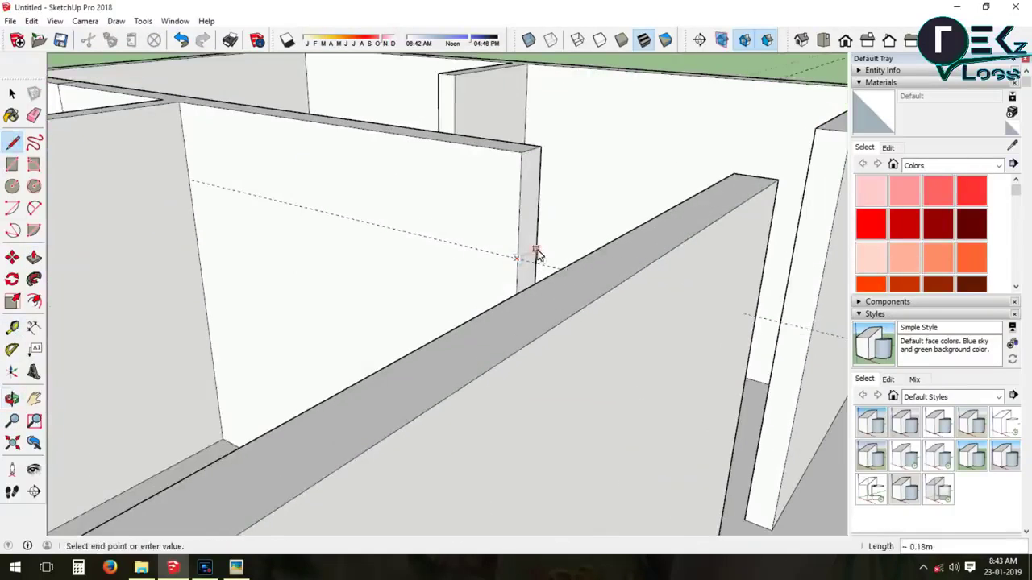
{"action": "key", "text": "p"}
{"action": "left_click", "coordinate": [509, 168]}
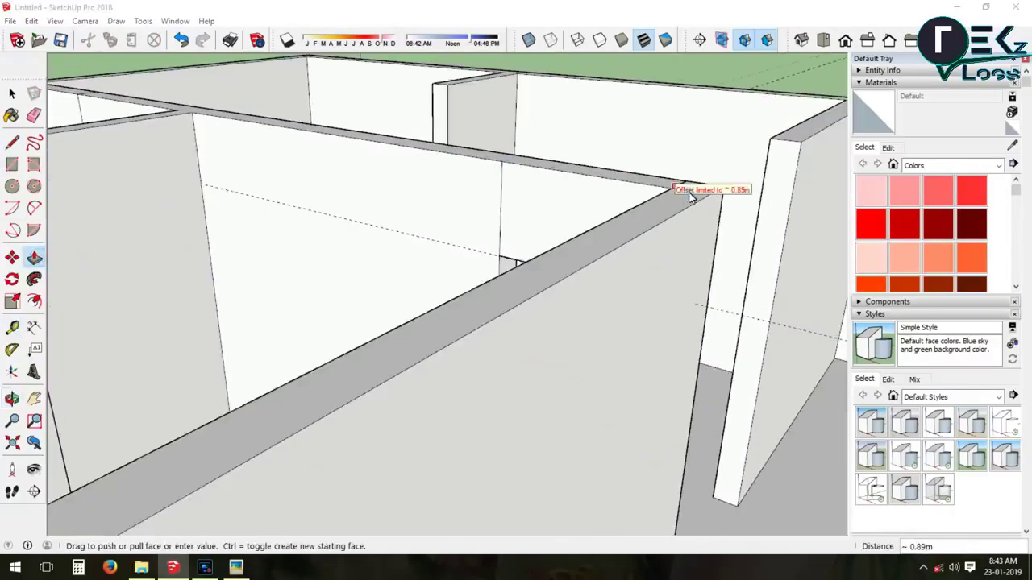
{"action": "left_click", "coordinate": [681, 191]}
{"action": "scroll", "coordinate": [490, 247], "scroll_direction": "down", "scroll_amount": 5}
{"action": "key", "text": "o"}
{"action": "mouse_move", "coordinate": [795, 299]}
{"action": "left_mouse_down"}
{"action": "mouse_move", "coordinate": [282, 375]}
{"action": "mouse_move", "coordinate": [352, 274]}
{"action": "left_mouse_up"}
{"action": "scroll", "coordinate": [421, 219], "scroll_direction": "down", "scroll_amount": 5}
{"action": "scroll", "coordinate": [444, 214], "scroll_direction": "up", "scroll_amount": 6}
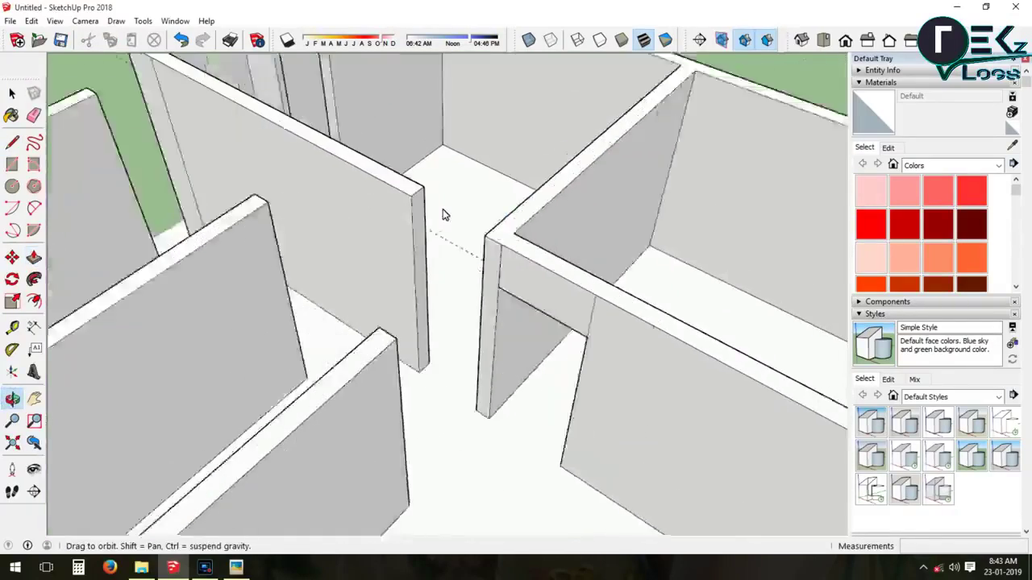
Fill the gap between the walls above the next door opening
{"action": "left_click", "coordinate": [13, 143]}
{"action": "left_click", "coordinate": [407, 248]}
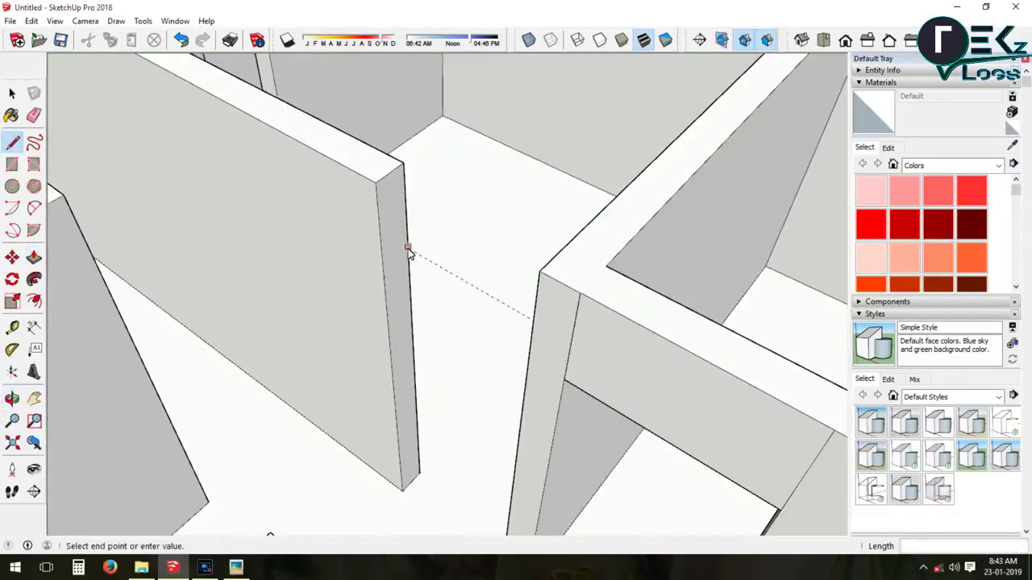
{"action": "left_click", "coordinate": [34, 258]}
{"action": "left_click", "coordinate": [565, 196]}
{"action": "left_click", "coordinate": [576, 249]}
{"action": "scroll", "coordinate": [576, 250], "scroll_direction": "down", "scroll_amount": 4}
{"action": "scroll", "coordinate": [484, 194], "scroll_direction": "down", "scroll_amount": 3}
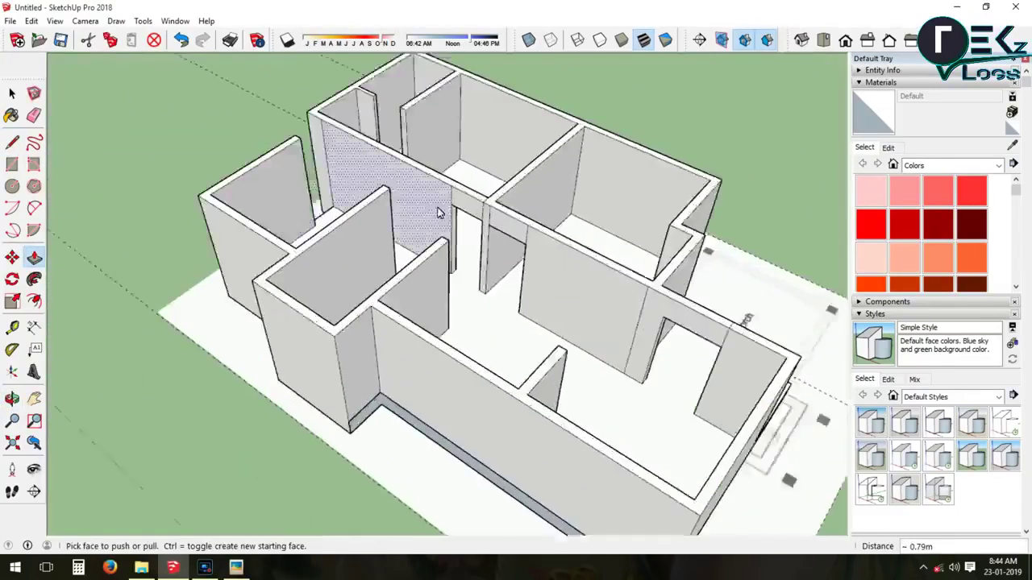
{"action": "scroll", "coordinate": [440, 212], "scroll_direction": "up", "scroll_amount": 5}
Measure along the wall from its corner to leave a guide line
{"action": "key", "text": "l"}
{"action": "scroll", "coordinate": [367, 226], "scroll_direction": "down", "scroll_amount": 5}
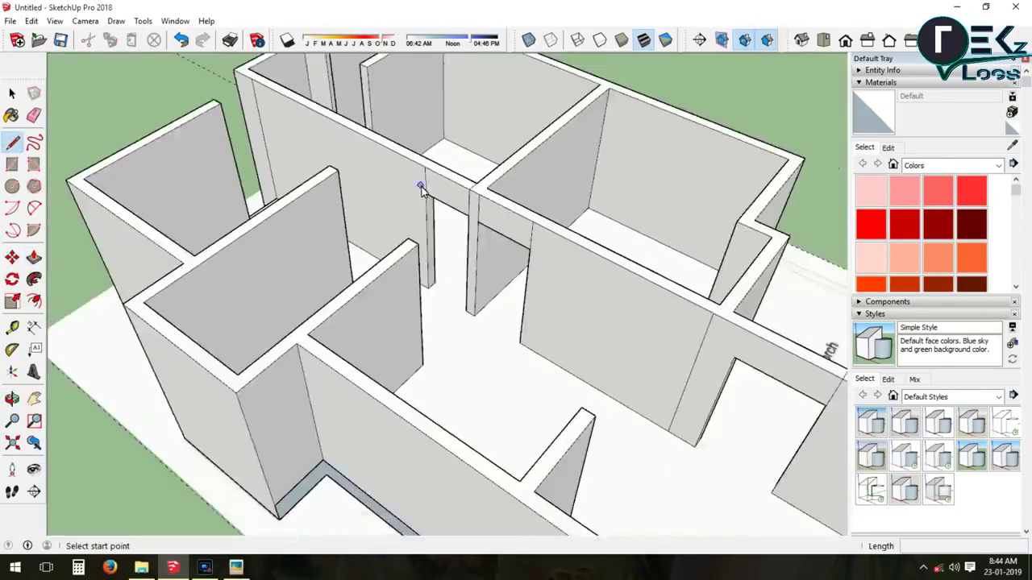
{"action": "scroll", "coordinate": [223, 101], "scroll_direction": "down", "scroll_amount": 1}
{"action": "scroll", "coordinate": [222, 101], "scroll_direction": "up", "scroll_amount": 5}
{"action": "scroll", "coordinate": [101, 172], "scroll_direction": "up", "scroll_amount": 2}
{"action": "left_click", "coordinate": [12, 327]}
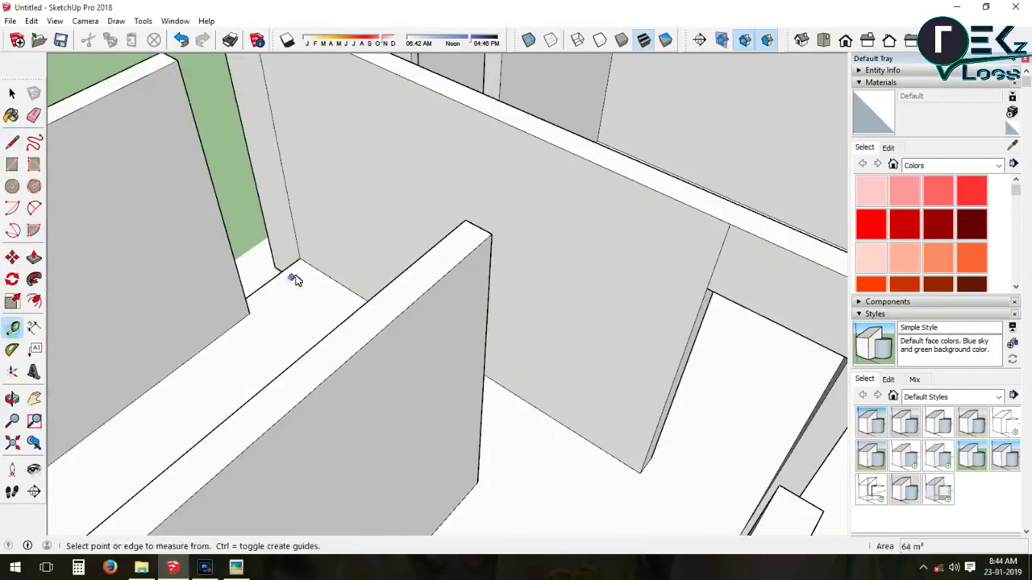
{"action": "left_click", "coordinate": [316, 268]}
{"action": "left_click", "coordinate": [293, 88]}
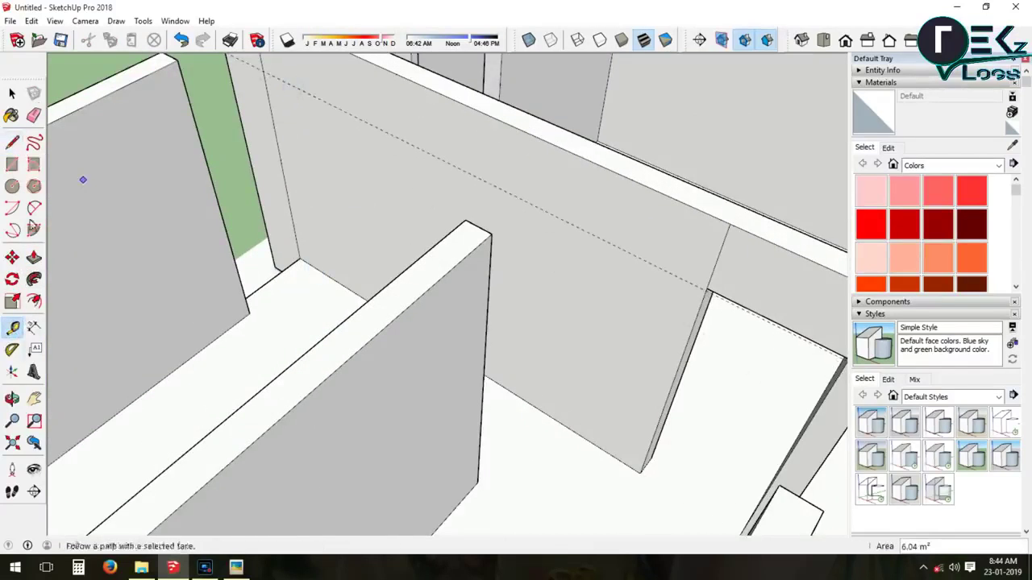
Set a guide across another wall face and extend that wall's end face across
{"action": "middle_click_drag", "start_coordinate": [218, 219], "coordinate": [482, 103]}
{"action": "scroll", "coordinate": [524, 202], "scroll_direction": "up", "scroll_amount": 3}
{"action": "scroll", "coordinate": [509, 156], "scroll_direction": "up", "scroll_amount": 3}
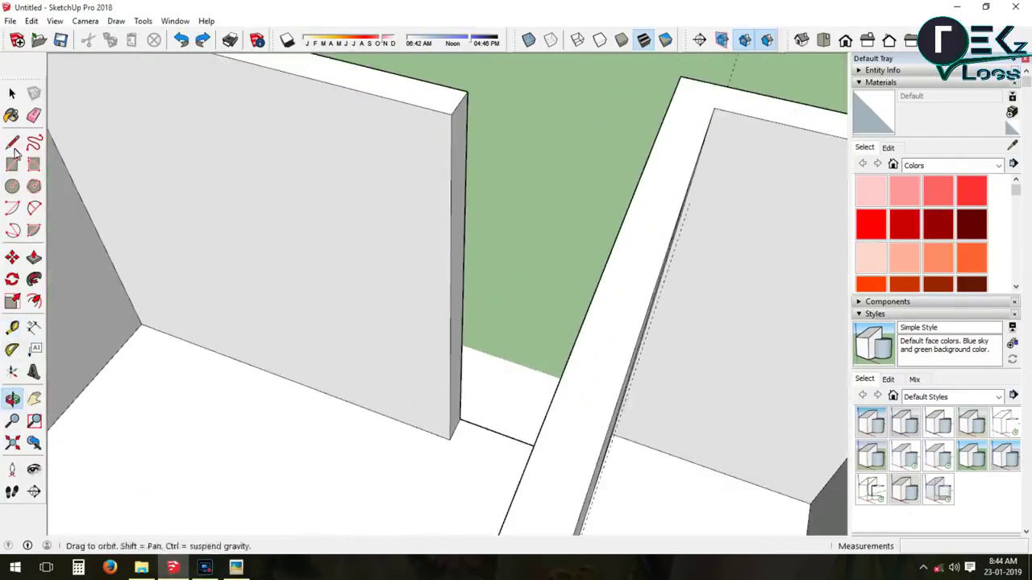
{"action": "left_click", "coordinate": [12, 328]}
{"action": "left_click", "coordinate": [439, 206]}
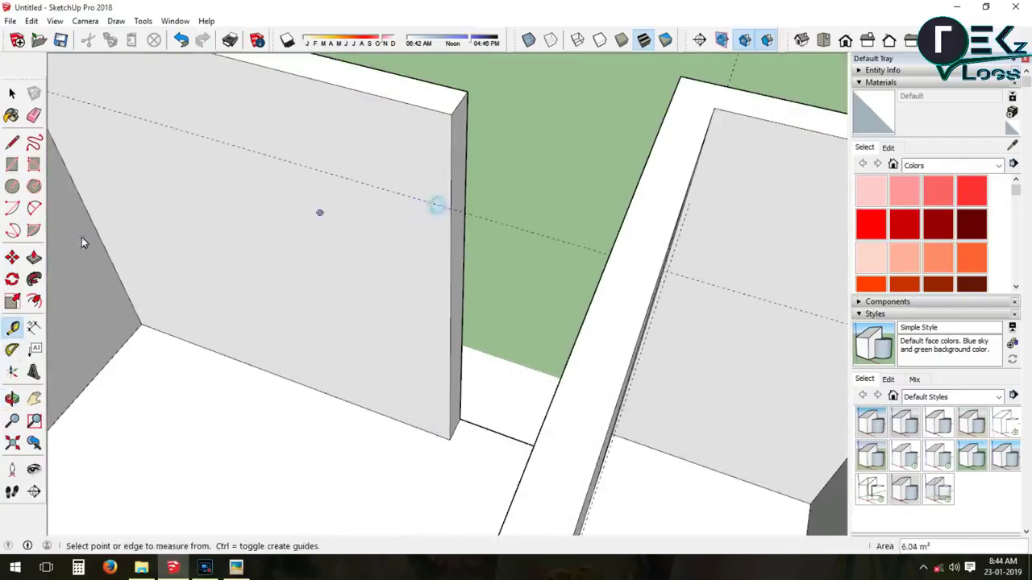
{"action": "key", "text": "l"}
{"action": "left_click", "coordinate": [451, 208]}
{"action": "left_click", "coordinate": [36, 267]}
{"action": "left_click", "coordinate": [458, 156]}
{"action": "left_click", "coordinate": [651, 157]}
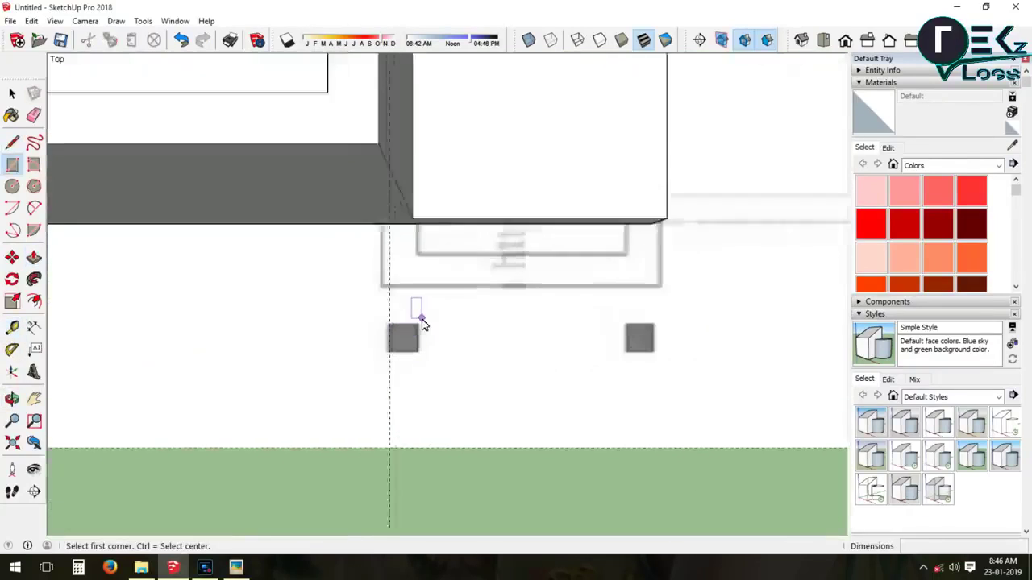
{"action": "scroll", "coordinate": [422, 323], "scroll_direction": "up", "scroll_amount": 2}
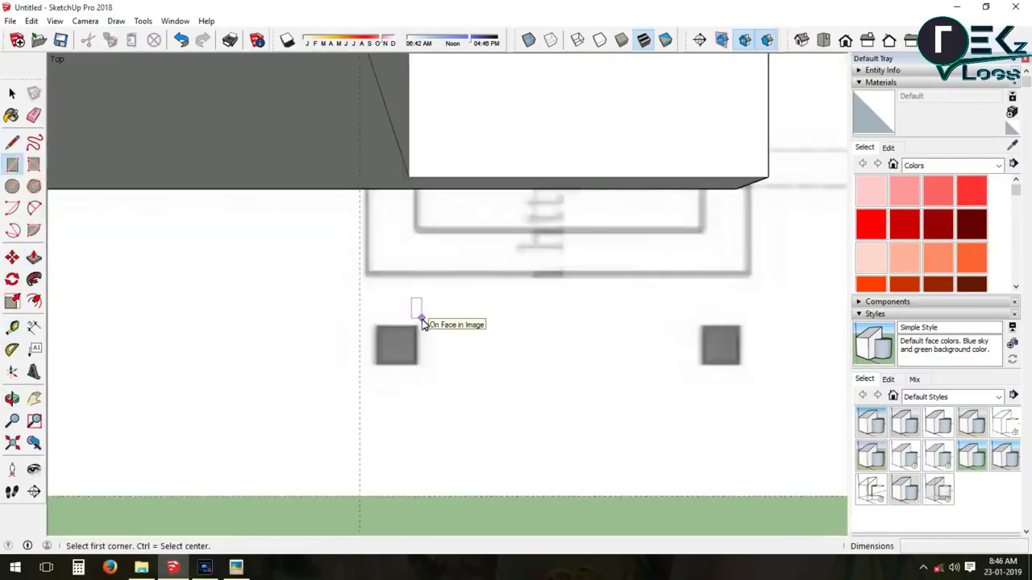
Trace a small rectangle over the grey column marker on the porch
{"action": "left_click", "coordinate": [416, 326]}
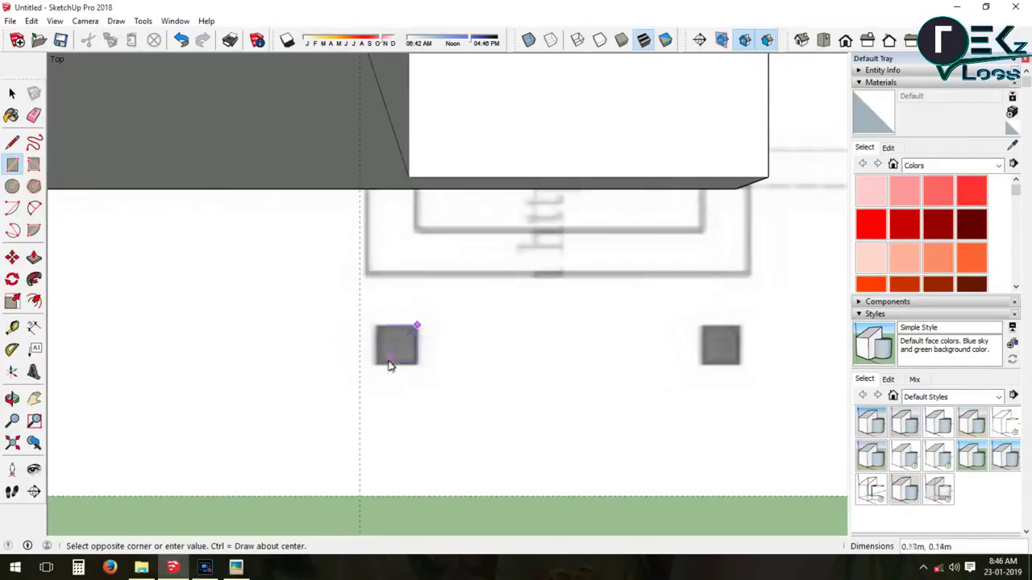
{"action": "left_click", "coordinate": [380, 363]}
{"action": "key", "text": "space"}
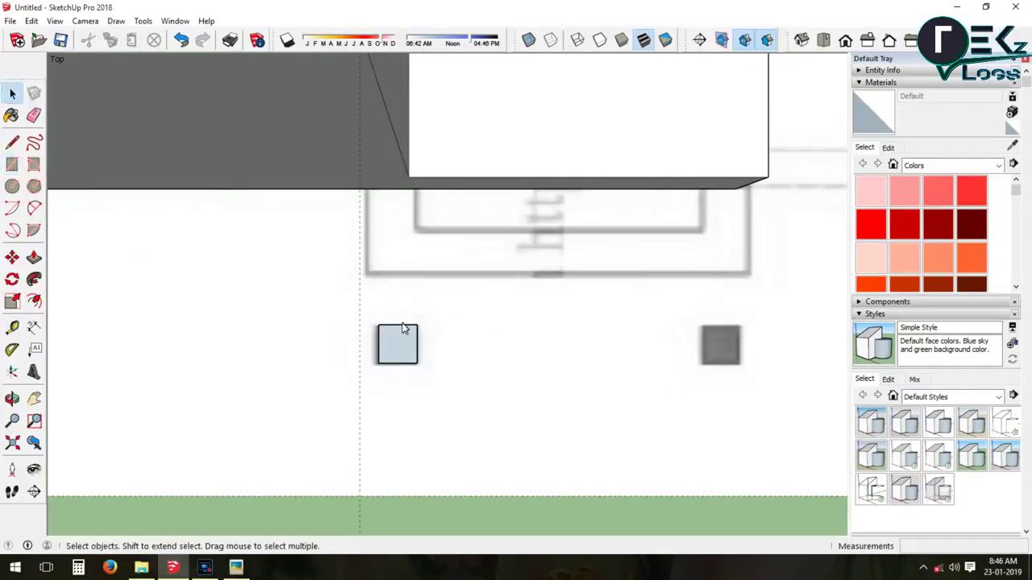
Add a horizontal Tape Measure guide along the column square's bottom edge
{"action": "key", "text": "ctrl+v"}
{"action": "key", "text": "t"}
{"action": "left_click", "coordinate": [417, 364]}
{"action": "left_click", "coordinate": [416, 363]}
Copy the column square and paste it onto the other column marker
{"action": "left_click", "coordinate": [361, 307]}
{"action": "middle_click_drag", "start_coordinate": [743, 323], "coordinate": [526, 330], "text": "shift"}
{"action": "key", "text": "space"}
{"action": "key", "text": "ctrl+v"}
{"action": "left_click", "coordinate": [490, 379]}
{"action": "scroll", "coordinate": [484, 375], "scroll_direction": "down", "scroll_amount": 2}
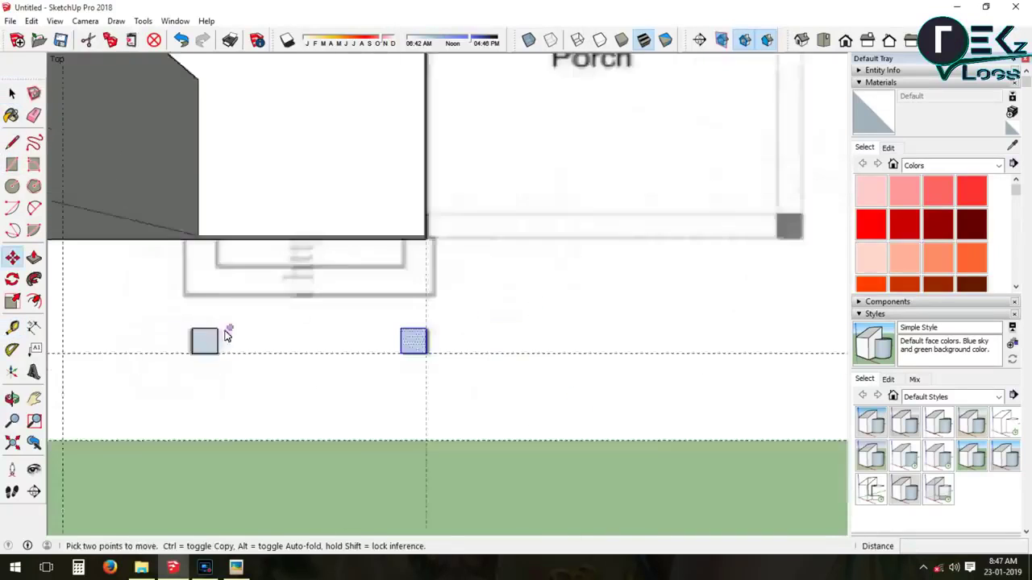
{"action": "scroll", "coordinate": [467, 371], "scroll_direction": "down", "scroll_amount": 1}
{"action": "scroll", "coordinate": [452, 368], "scroll_direction": "down", "scroll_amount": 2}
Add a guide 2.50 m from the porch corner
{"action": "key", "text": "t"}
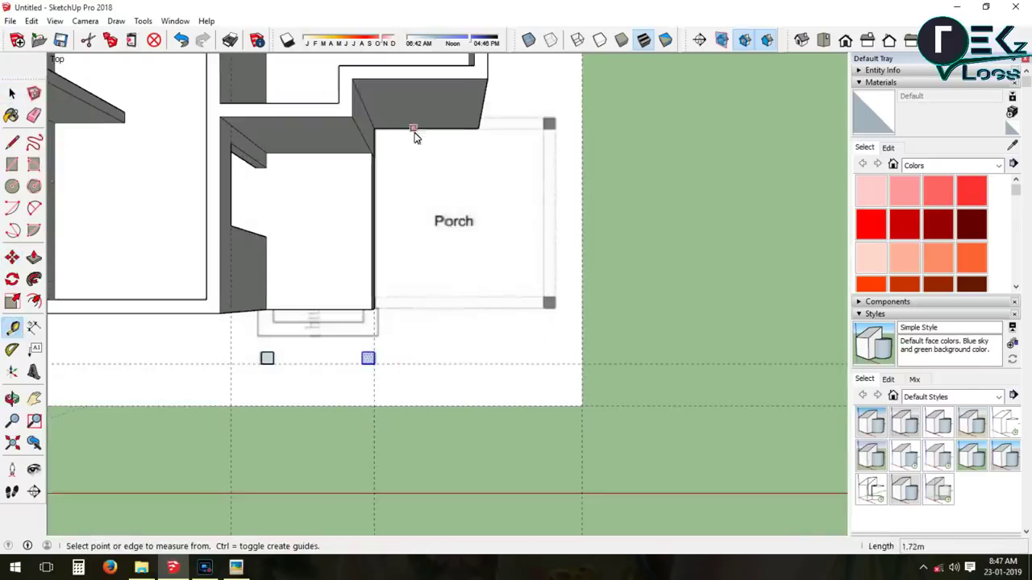
{"action": "scroll", "coordinate": [376, 309], "scroll_direction": "up", "scroll_amount": 2}
{"action": "scroll", "coordinate": [355, 319], "scroll_direction": "up", "scroll_amount": 1}
{"action": "scroll", "coordinate": [338, 266], "scroll_direction": "down", "scroll_amount": 2}
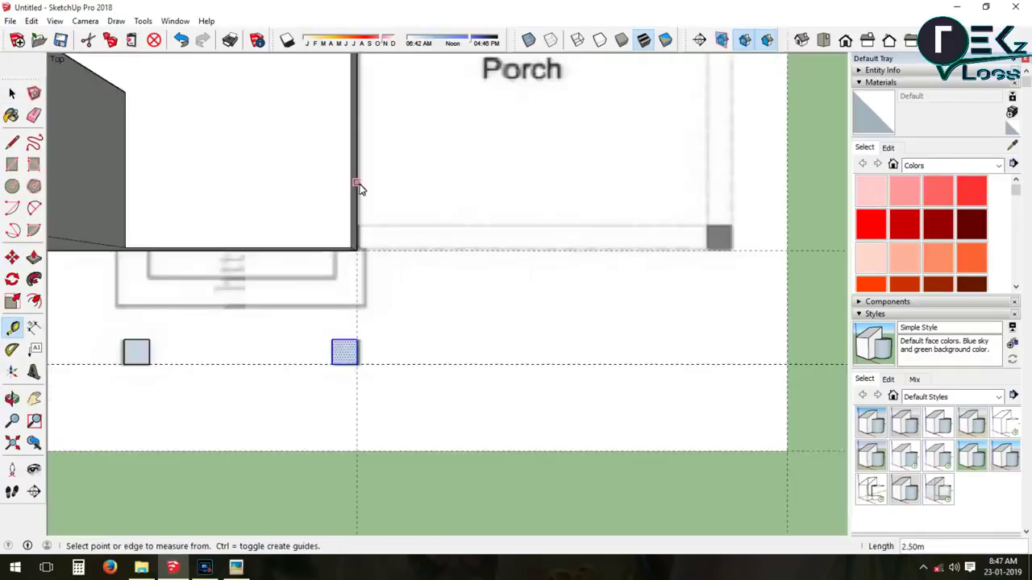
{"action": "left_click", "coordinate": [733, 234]}
{"action": "scroll", "coordinate": [562, 69], "scroll_direction": "down", "scroll_amount": 2}
{"action": "scroll", "coordinate": [483, 152], "scroll_direction": "up", "scroll_amount": 3}
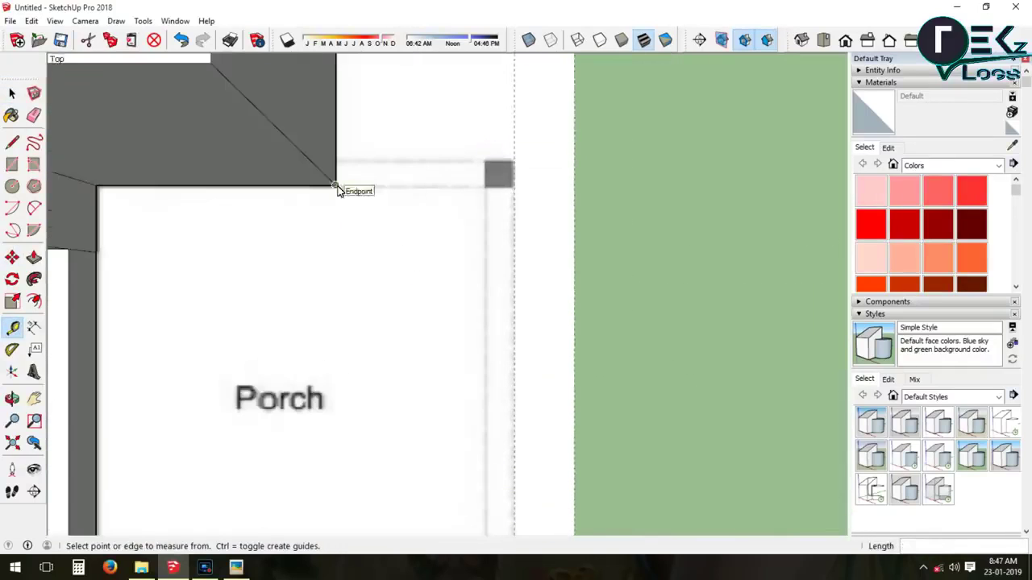
{"action": "scroll", "coordinate": [459, 161], "scroll_direction": "down", "scroll_amount": 2}
Undo an accidental erase and cancel the unfinished measurement from the porch corner
{"action": "left_click", "coordinate": [444, 414]}
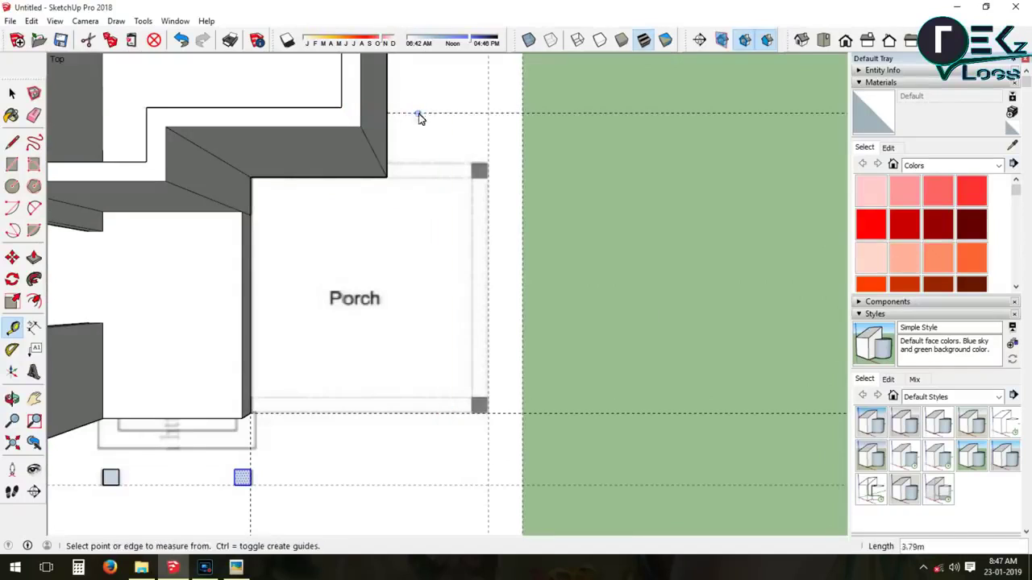
{"action": "left_click", "coordinate": [36, 120]}
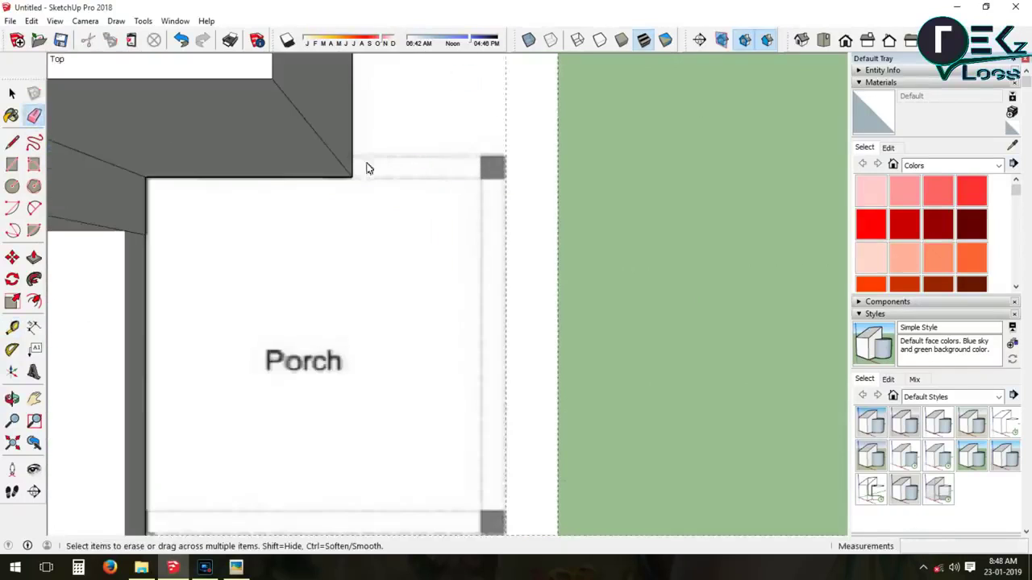
{"action": "key", "text": "ctrl+z"}
{"action": "key", "text": "t"}
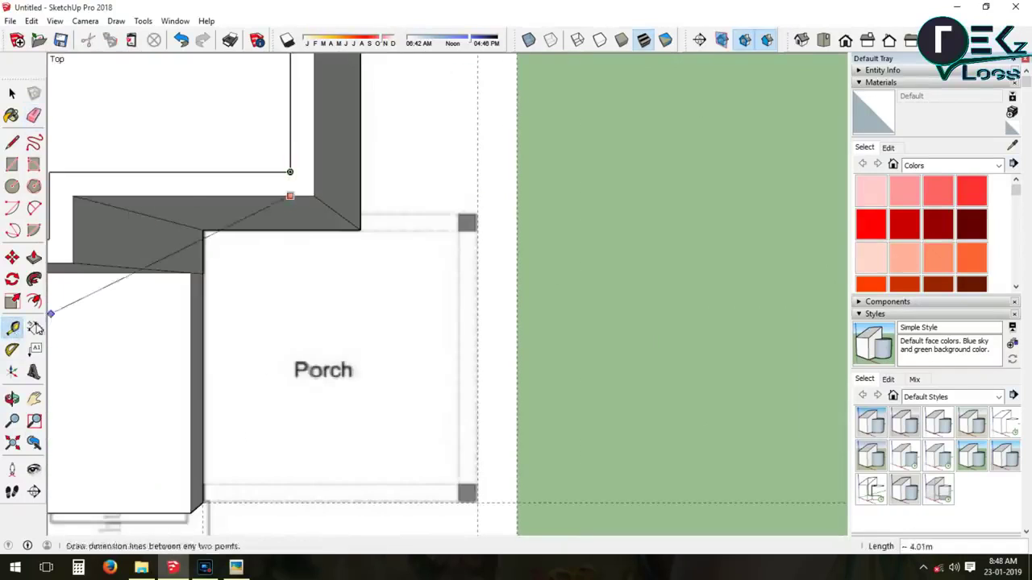
{"action": "key", "text": "Escape"}
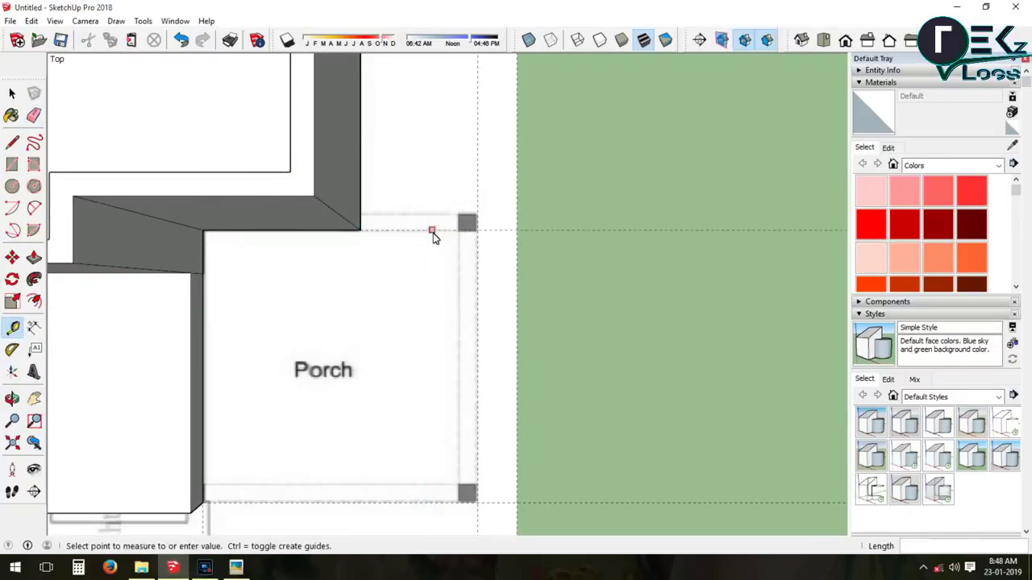
{"action": "scroll", "coordinate": [342, 395], "scroll_direction": "down", "scroll_amount": 2}
Paste another column square at the porch's top-right corner, then switch to Iso view
{"action": "key", "text": "space"}
{"action": "scroll", "coordinate": [537, 350], "scroll_direction": "up", "scroll_amount": 2}
{"action": "key", "text": "ctrl+v"}
{"action": "middle_click_drag", "start_coordinate": [501, 371], "coordinate": [491, 249]}
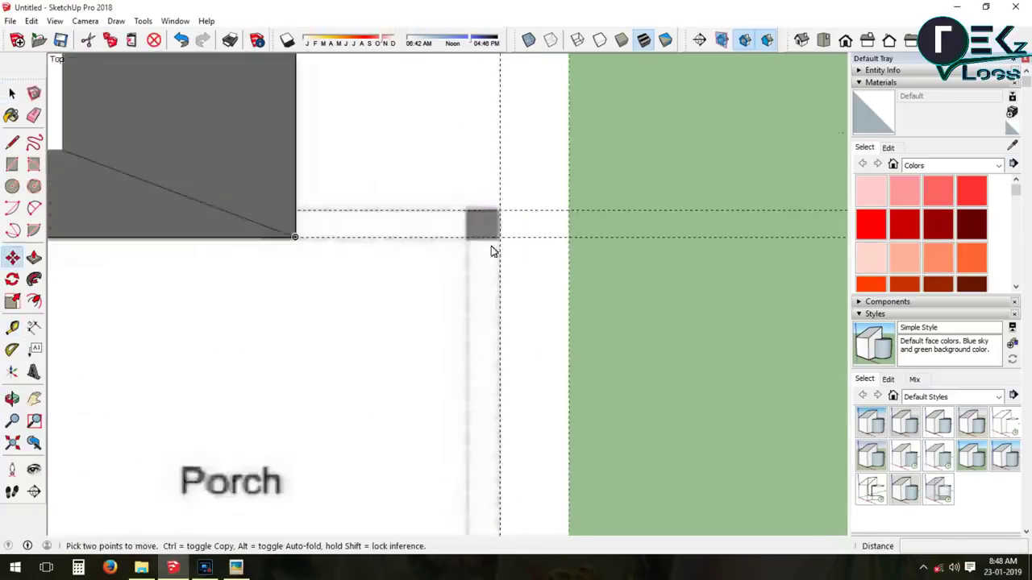
{"action": "scroll", "coordinate": [470, 258], "scroll_direction": "up", "scroll_amount": 1}
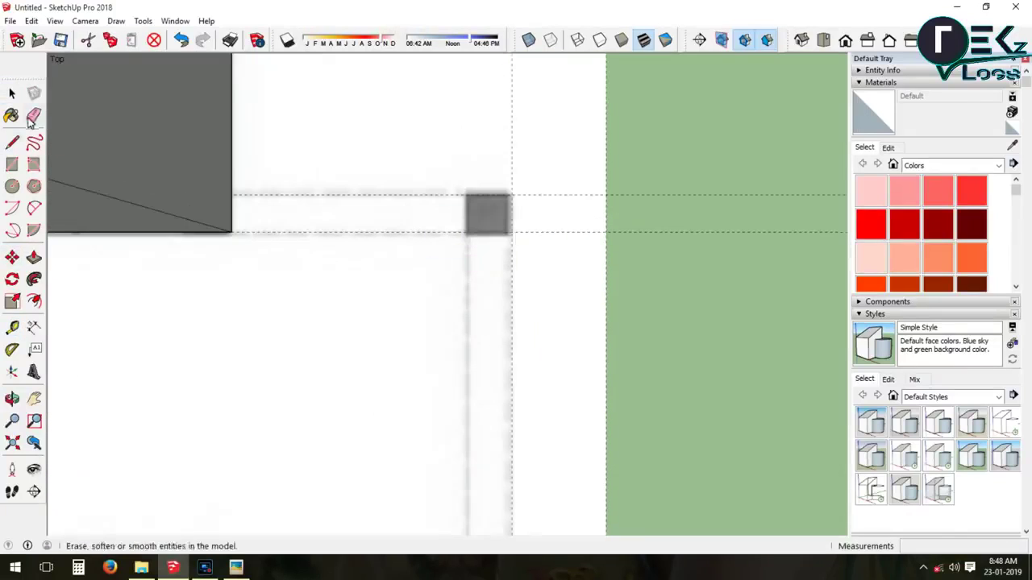
{"action": "key", "text": "e"}
{"action": "key", "text": "space"}
{"action": "key", "text": "ctrl+v"}
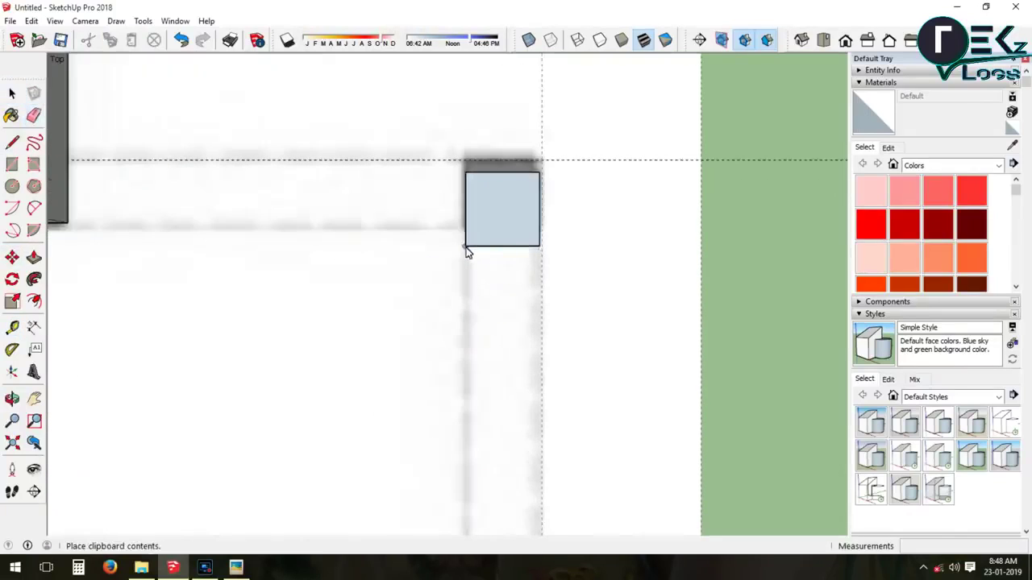
{"action": "scroll", "coordinate": [467, 242], "scroll_direction": "up", "scroll_amount": 2}
{"action": "left_click", "coordinate": [468, 232]}
{"action": "scroll", "coordinate": [467, 232], "scroll_direction": "down", "scroll_amount": 3}
{"action": "key", "text": "m"}
{"action": "left_click", "coordinate": [722, 40]}
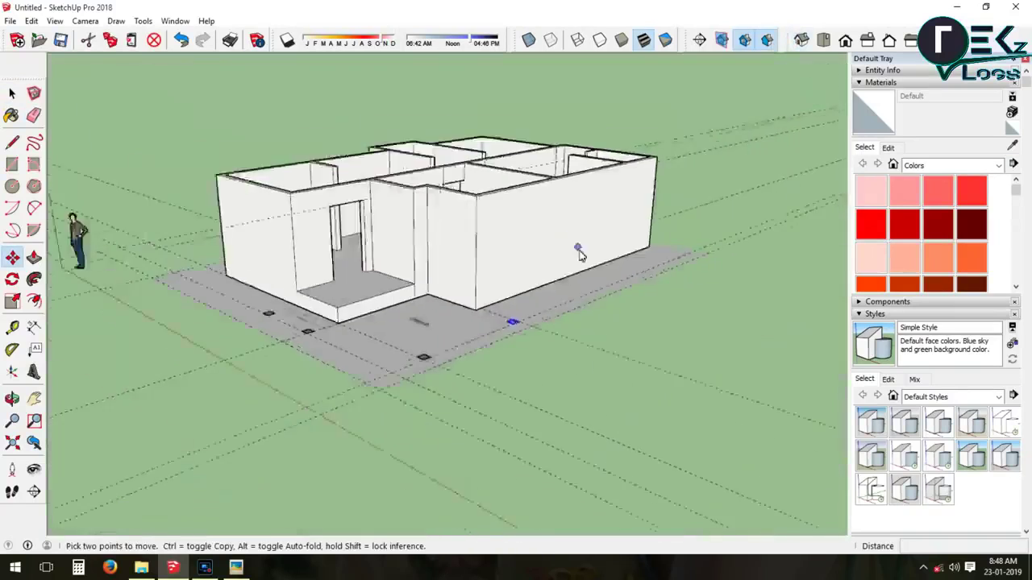
Extrude three porch column squares up 2.90 m into full-height columns
{"action": "double_click", "coordinate": [642, 315]}
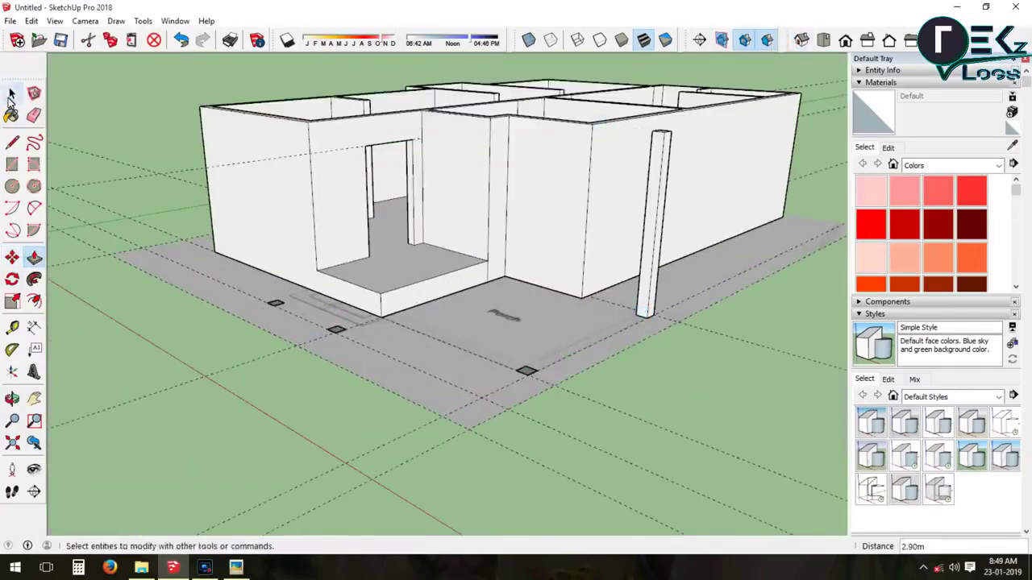
{"action": "scroll", "coordinate": [287, 311], "scroll_direction": "up", "scroll_amount": 3}
{"action": "double_click", "coordinate": [276, 305]}
{"action": "scroll", "coordinate": [282, 307], "scroll_direction": "down", "scroll_amount": 4}
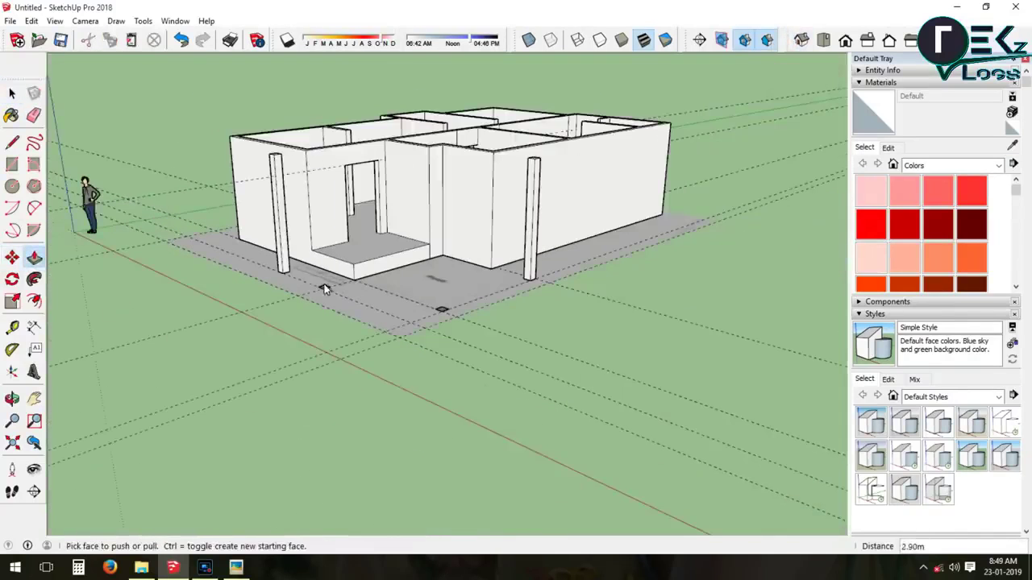
{"action": "double_click", "coordinate": [442, 309]}
{"action": "scroll", "coordinate": [442, 309], "scroll_direction": "down", "scroll_amount": 2}
{"action": "scroll", "coordinate": [414, 387], "scroll_direction": "up", "scroll_amount": 5}
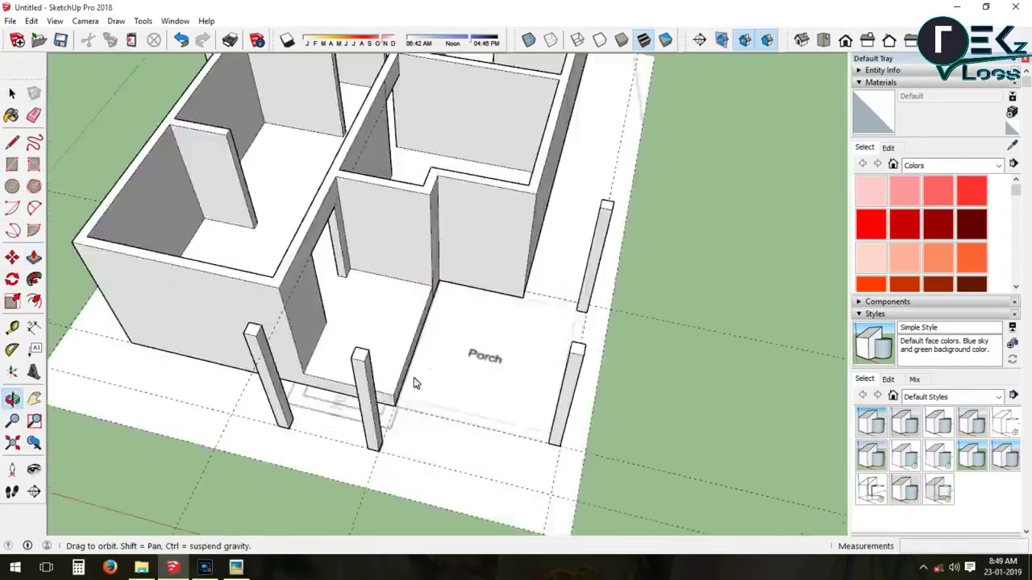
Paste one more column at the remaining porch corner
{"action": "middle_click_drag", "start_coordinate": [414, 387], "coordinate": [405, 438]}
{"action": "key", "text": "space"}
{"action": "key", "text": "ctrl+v"}
{"action": "scroll", "coordinate": [387, 449], "scroll_direction": "up", "scroll_amount": 2}
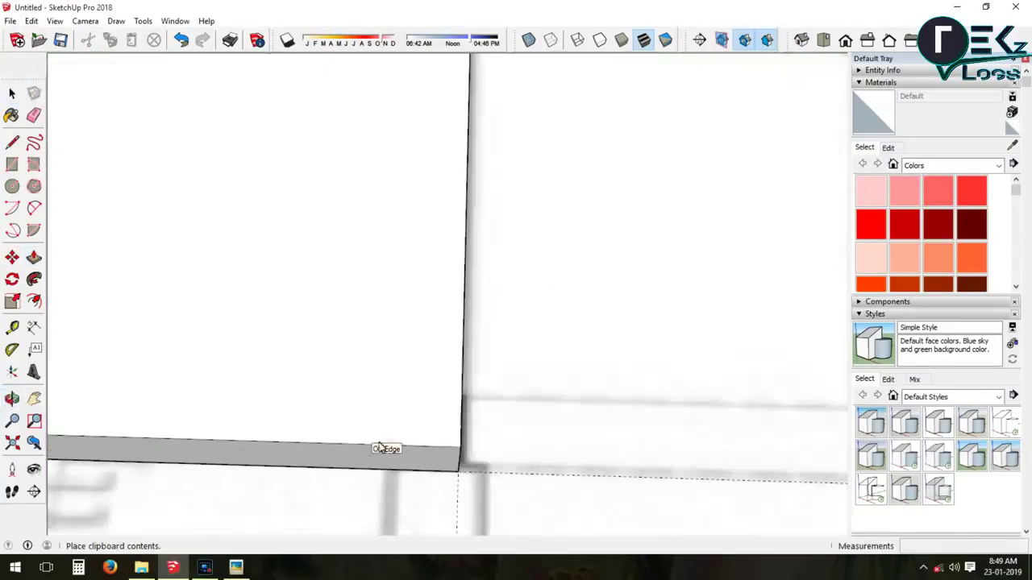
{"action": "left_click", "coordinate": [367, 450]}
{"action": "scroll", "coordinate": [295, 387], "scroll_direction": "down", "scroll_amount": 4}
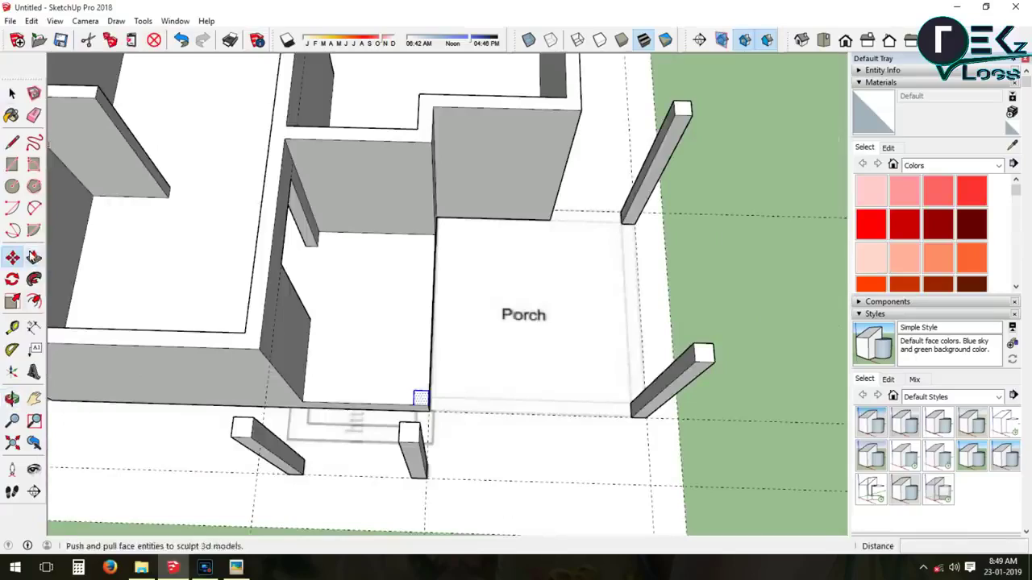
{"action": "mouse_move", "coordinate": [274, 351]}
{"action": "middle_mouse_down"}
{"action": "mouse_move", "coordinate": [601, 183]}
{"action": "mouse_move", "coordinate": [239, 286]}
{"action": "middle_mouse_up"}
Push the column tops down by 0.50 m, then inspect the columns near the walls
{"action": "key", "text": "p"}
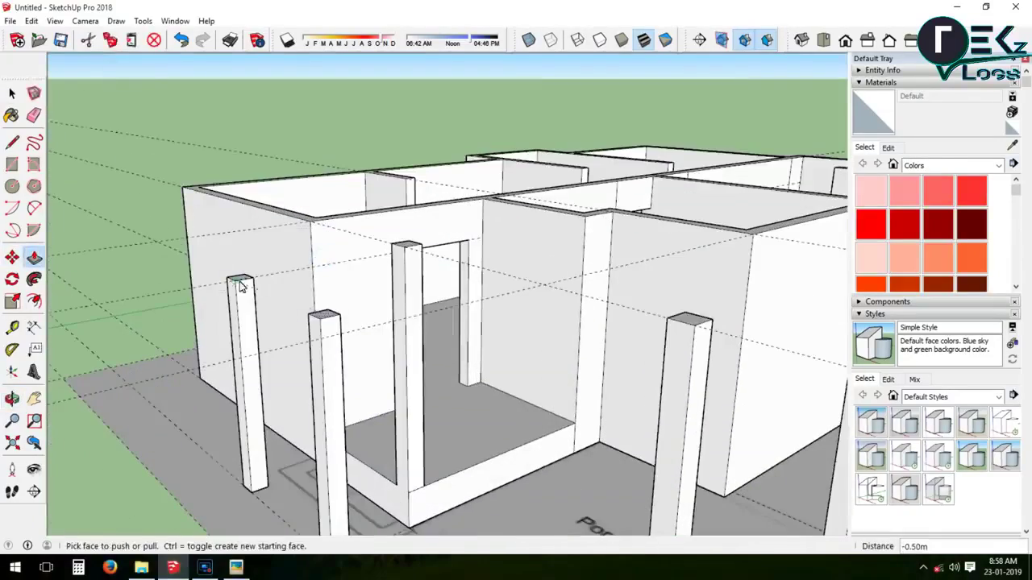
{"action": "left_click", "coordinate": [685, 339]}
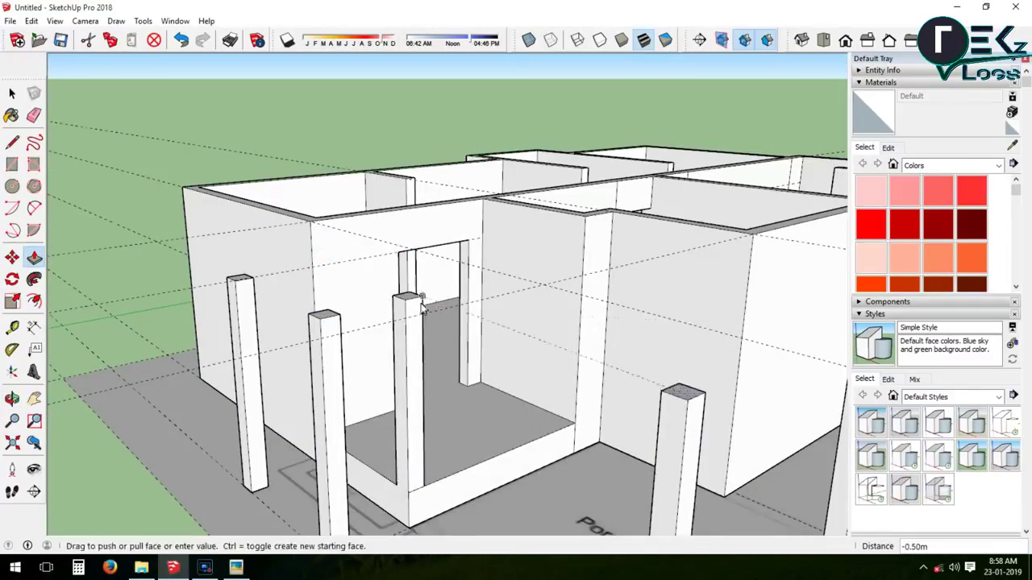
{"action": "scroll", "coordinate": [824, 294], "scroll_direction": "down", "scroll_amount": 2}
{"action": "scroll", "coordinate": [357, 223], "scroll_direction": "up", "scroll_amount": 3}
{"action": "scroll", "coordinate": [88, 311], "scroll_direction": "up", "scroll_amount": 2}
{"action": "mouse_move", "coordinate": [87, 311]}
{"action": "middle_mouse_down"}
{"action": "mouse_move", "coordinate": [352, 260]}
{"action": "mouse_move", "coordinate": [145, 146]}
{"action": "middle_mouse_up"}
{"action": "scroll", "coordinate": [146, 182], "scroll_direction": "up", "scroll_amount": 2}
{"action": "scroll", "coordinate": [610, 339], "scroll_direction": "up", "scroll_amount": 3}
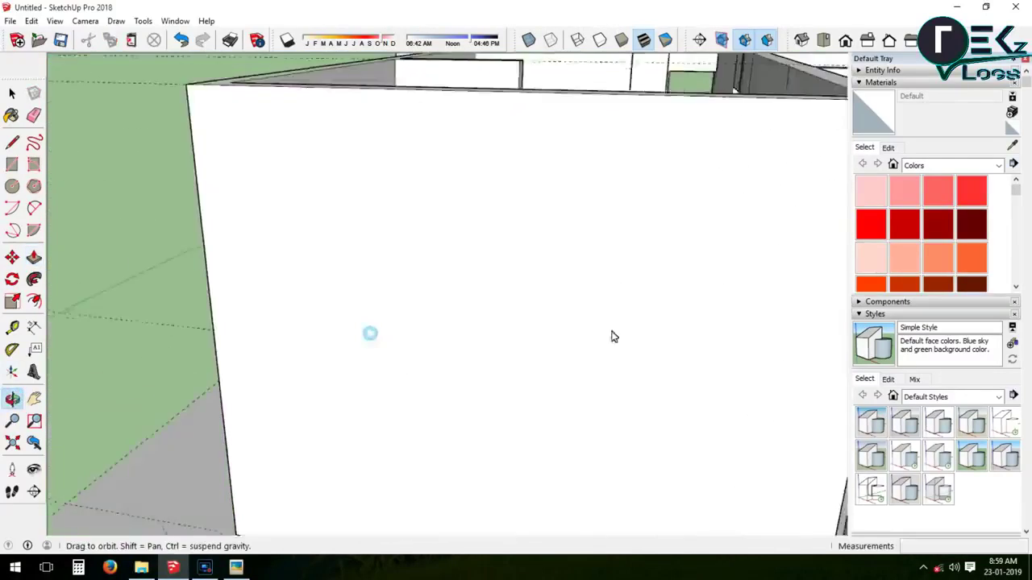
{"action": "scroll", "coordinate": [463, 290], "scroll_direction": "down", "scroll_amount": 5}
{"action": "scroll", "coordinate": [299, 246], "scroll_direction": "up", "scroll_amount": 4}
{"action": "middle_click_drag", "start_coordinate": [298, 245], "coordinate": [279, 271]}
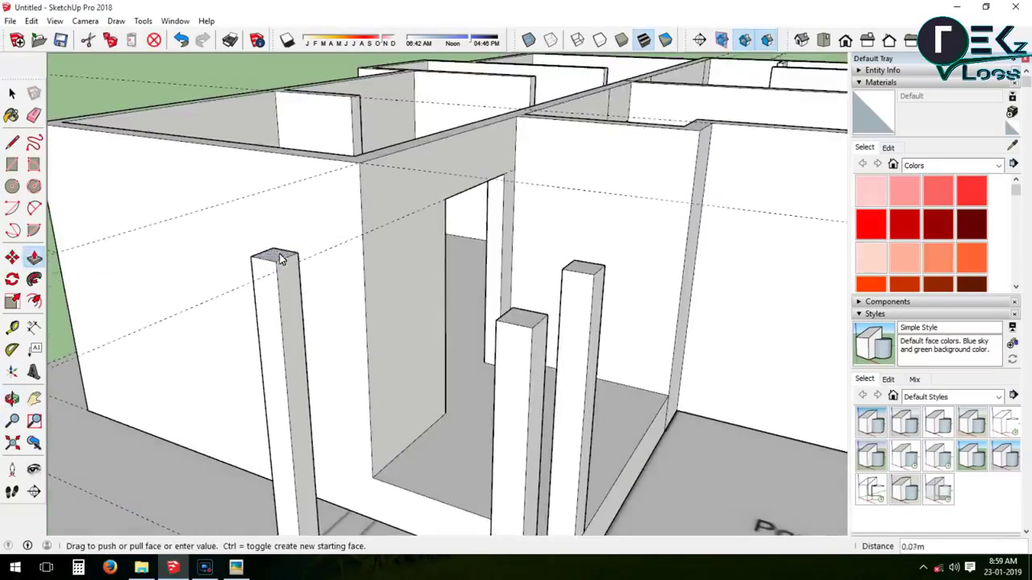
{"action": "mouse_move", "coordinate": [317, 237]}
{"action": "middle_mouse_down"}
{"action": "mouse_move", "coordinate": [4, 234]}
{"action": "mouse_move", "coordinate": [8, 202]}
{"action": "middle_mouse_up"}
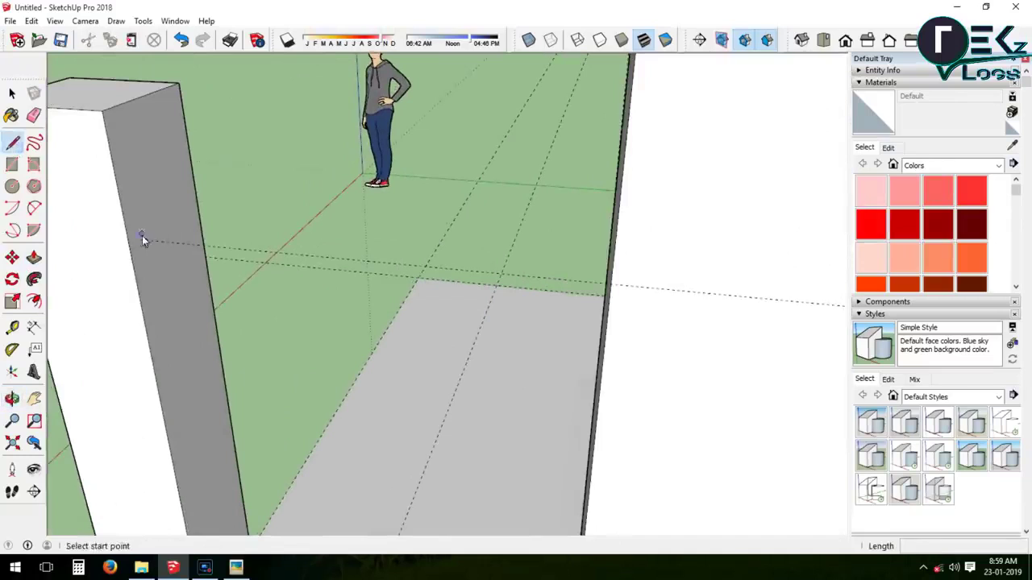
Split the side pillar's face with a line and extrude its top into a beam reaching the wall
{"action": "left_click", "coordinate": [137, 239]}
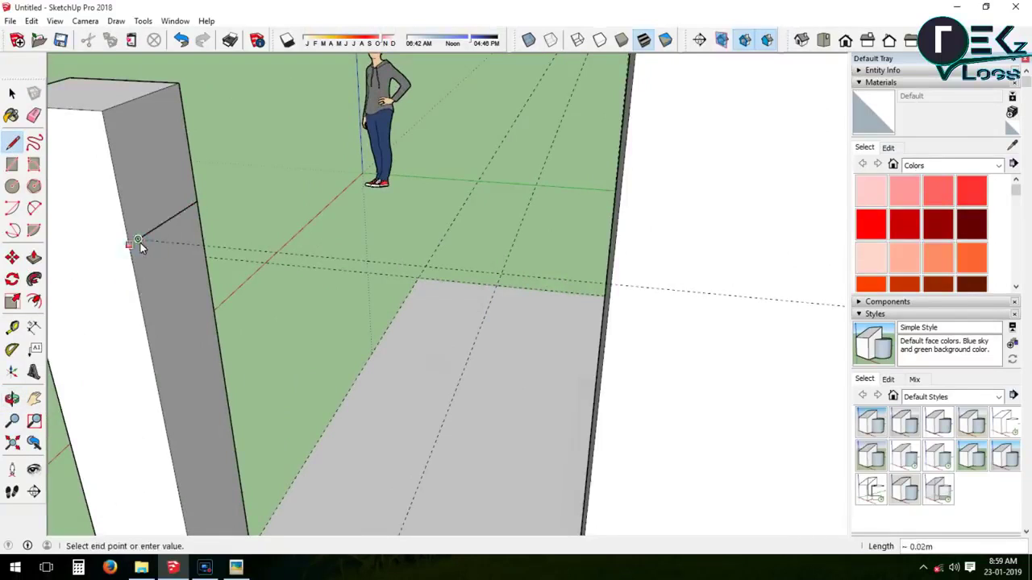
{"action": "middle_click_drag", "start_coordinate": [164, 258], "coordinate": [320, 209]}
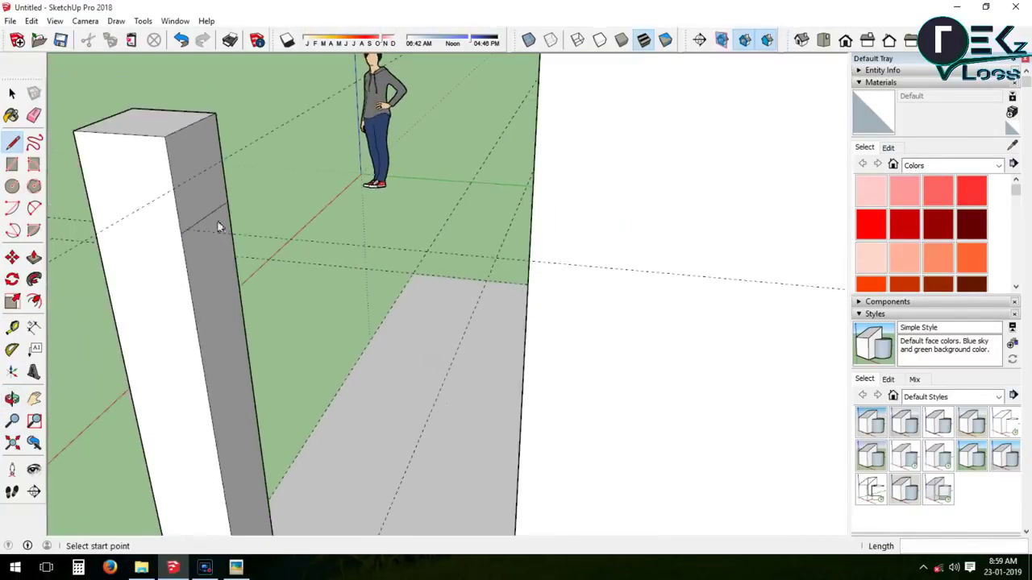
{"action": "left_click", "coordinate": [94, 233]}
{"action": "middle_click_drag", "start_coordinate": [95, 233], "coordinate": [133, 170]}
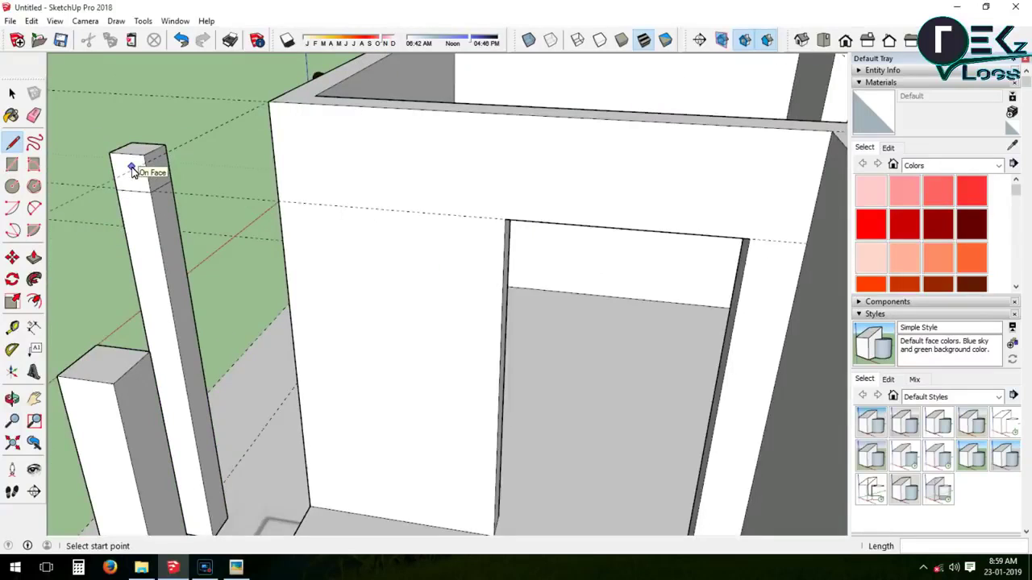
{"action": "left_click", "coordinate": [35, 258]}
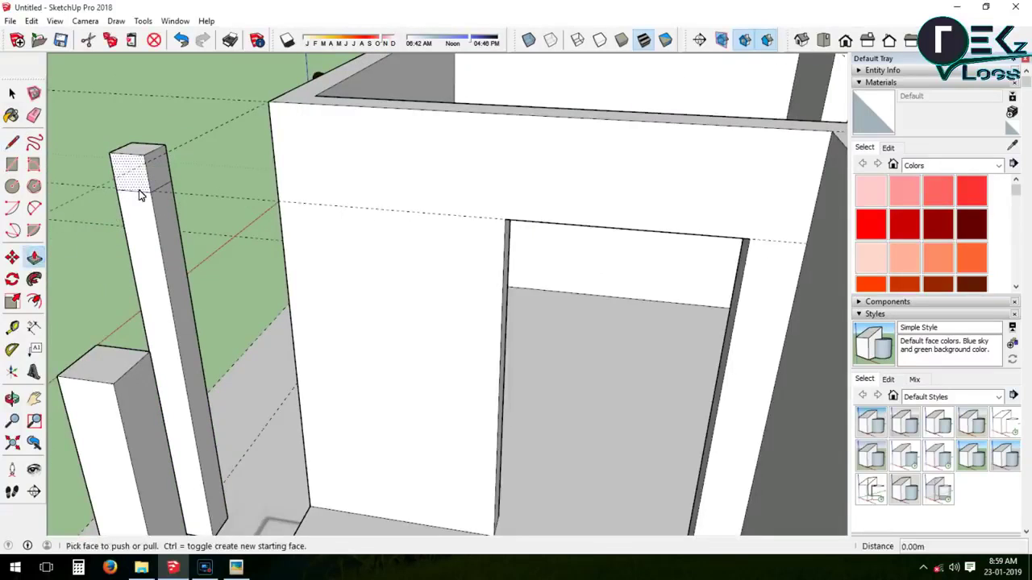
{"action": "left_click_drag", "start_coordinate": [156, 179], "coordinate": [273, 158]}
{"action": "left_click", "coordinate": [272, 135]}
{"action": "scroll", "coordinate": [273, 135], "scroll_direction": "down", "scroll_amount": 3}
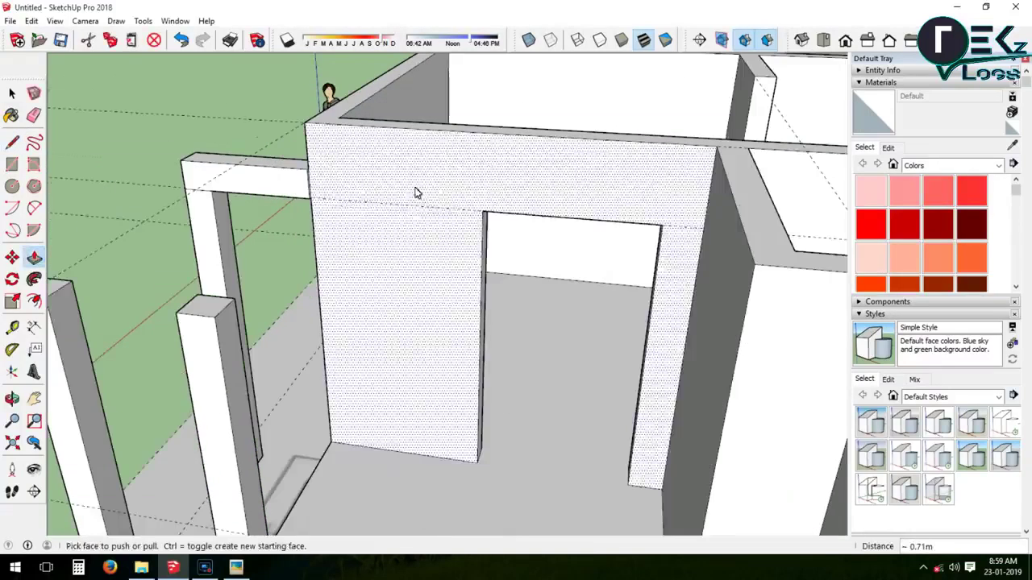
Extend the beam's end face out to the left pillar
{"action": "key", "text": "l"}
{"action": "left_click", "coordinate": [211, 190]}
{"action": "left_click", "coordinate": [33, 257]}
{"action": "scroll", "coordinate": [296, 161], "scroll_direction": "down", "scroll_amount": 2}
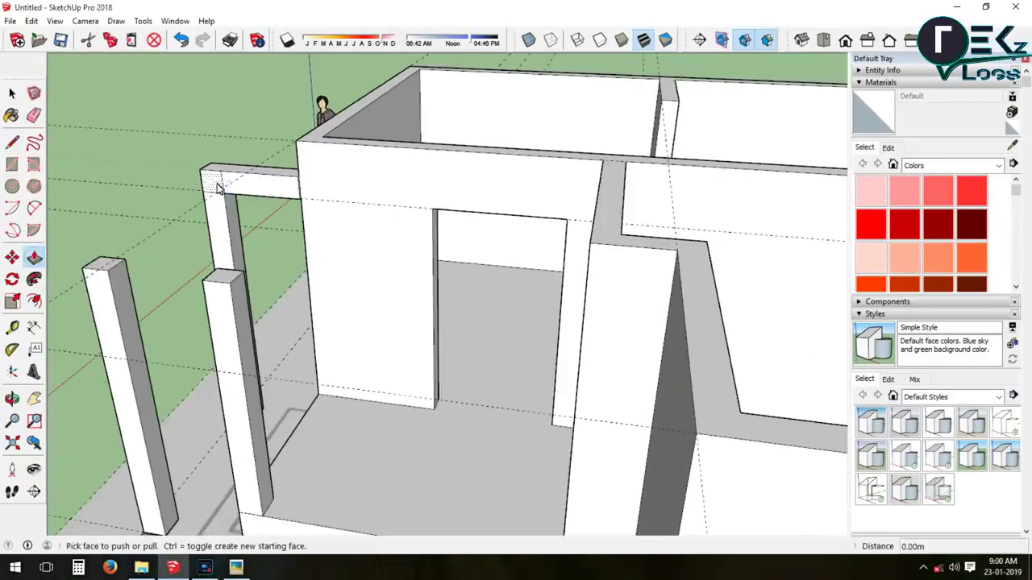
{"action": "left_click_drag", "start_coordinate": [222, 187], "coordinate": [118, 274]}
Draw an edge across the beam corner and pull that beam section toward the front
{"action": "left_click", "coordinate": [12, 398]}
{"action": "left_click_drag", "start_coordinate": [132, 222], "coordinate": [693, 439]}
{"action": "key", "text": "l"}
{"action": "left_click", "coordinate": [126, 217]}
{"action": "left_click", "coordinate": [33, 257]}
{"action": "middle_click_drag", "start_coordinate": [693, 439], "coordinate": [497, 296]}
Turn to the porch pillars and start measuring from a pillar base
{"action": "mouse_move", "coordinate": [497, 296]}
{"action": "left_mouse_down"}
{"action": "mouse_move", "coordinate": [580, 409]}
{"action": "mouse_move", "coordinate": [333, 258]}
{"action": "left_mouse_up"}
{"action": "scroll", "coordinate": [557, 388], "scroll_direction": "down", "scroll_amount": 5}
{"action": "scroll", "coordinate": [509, 284], "scroll_direction": "up", "scroll_amount": 8}
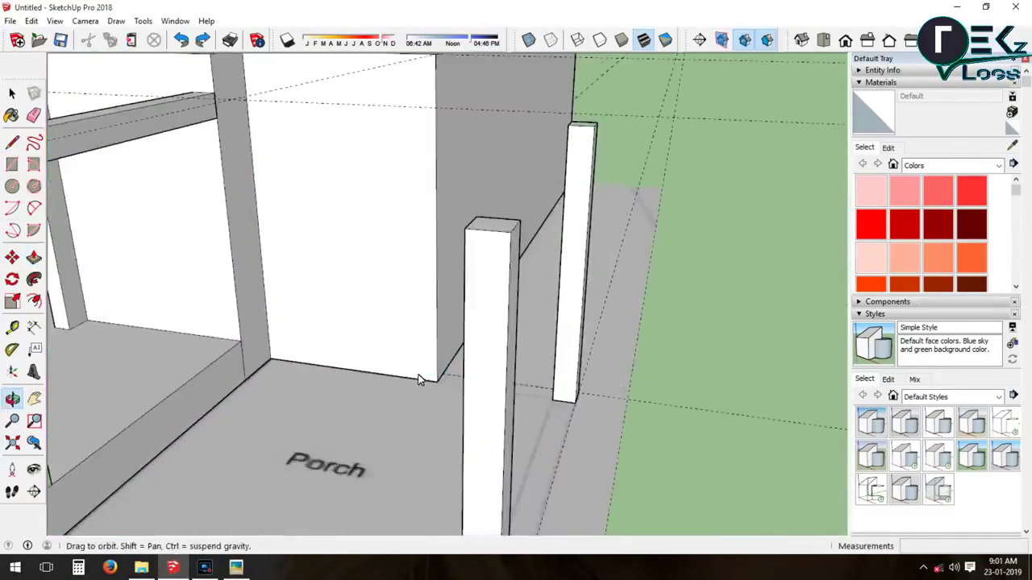
{"action": "scroll", "coordinate": [419, 379], "scroll_direction": "down", "scroll_amount": 4}
{"action": "key", "text": "t"}
{"action": "left_click", "coordinate": [438, 511]}
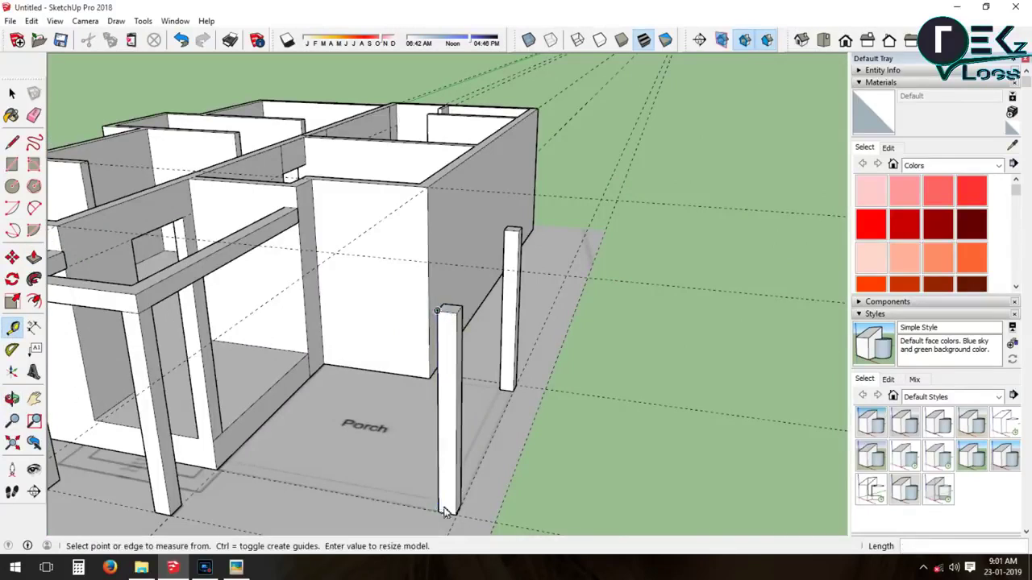
Raise the porch pillar's top face higher
{"action": "scroll", "coordinate": [444, 318], "scroll_direction": "up", "scroll_amount": 3}
{"action": "key", "text": "p"}
{"action": "left_click", "coordinate": [462, 281]}
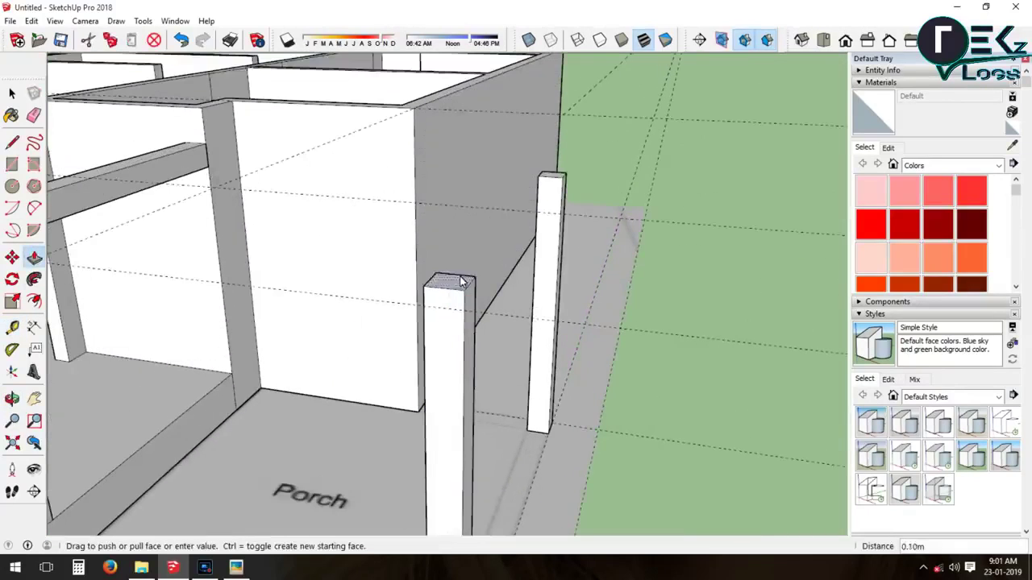
{"action": "left_click", "coordinate": [462, 265]}
Draw a line on the pillar and extrude its side face into a connecting beam
{"action": "left_click", "coordinate": [14, 143]}
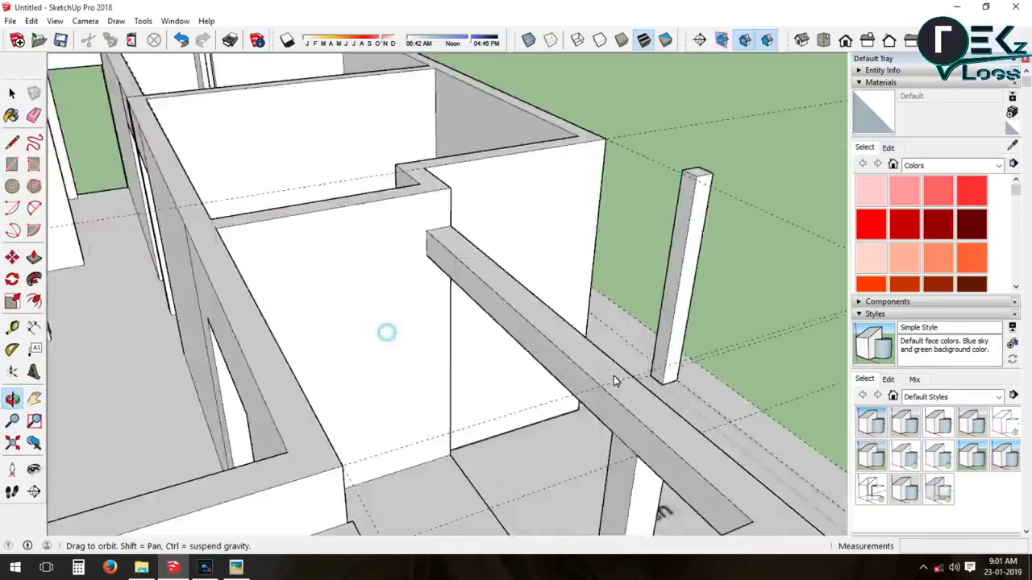
{"action": "mouse_move", "coordinate": [384, 331]}
{"action": "middle_mouse_down"}
{"action": "mouse_move", "coordinate": [506, 283]}
{"action": "mouse_move", "coordinate": [477, 272]}
{"action": "mouse_move", "coordinate": [466, 242]}
{"action": "mouse_move", "coordinate": [452, 306]}
{"action": "middle_mouse_up"}
{"action": "left_click", "coordinate": [442, 352]}
{"action": "left_click", "coordinate": [320, 332]}
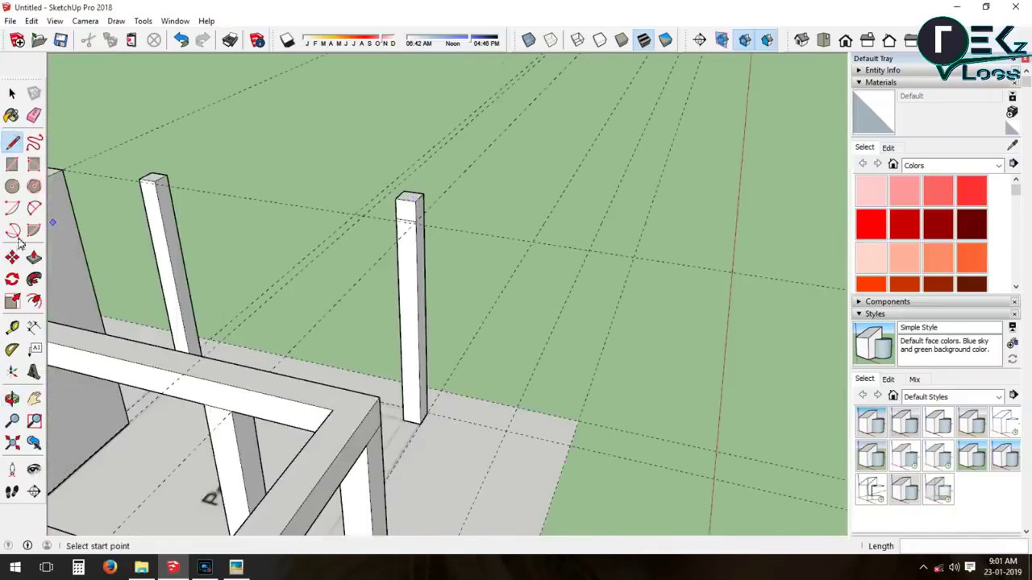
{"action": "left_click", "coordinate": [33, 257]}
{"action": "left_click_drag", "start_coordinate": [408, 213], "coordinate": [258, 379]}
{"action": "mouse_move", "coordinate": [258, 378]}
{"action": "middle_mouse_down"}
{"action": "mouse_move", "coordinate": [174, 82]}
{"action": "mouse_move", "coordinate": [168, 149]}
{"action": "middle_mouse_up"}
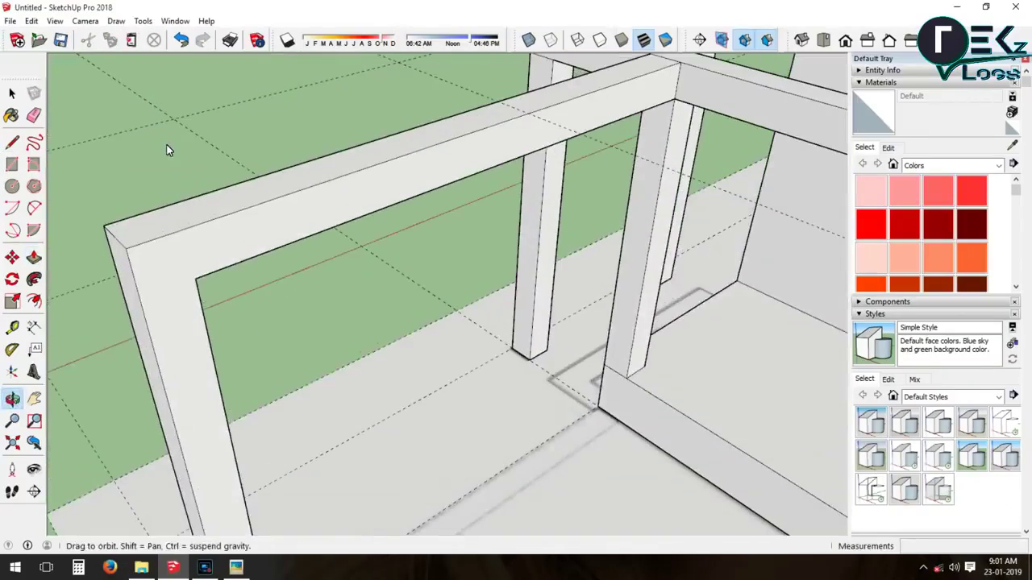
Start a rectangle at the beam corner inside the porch frame
{"action": "left_click", "coordinate": [12, 164]}
{"action": "left_click", "coordinate": [125, 249]}
{"action": "mouse_move", "coordinate": [199, 259]}
{"action": "middle_mouse_down"}
{"action": "mouse_move", "coordinate": [116, 161]}
{"action": "mouse_move", "coordinate": [142, 141]}
{"action": "middle_mouse_up"}
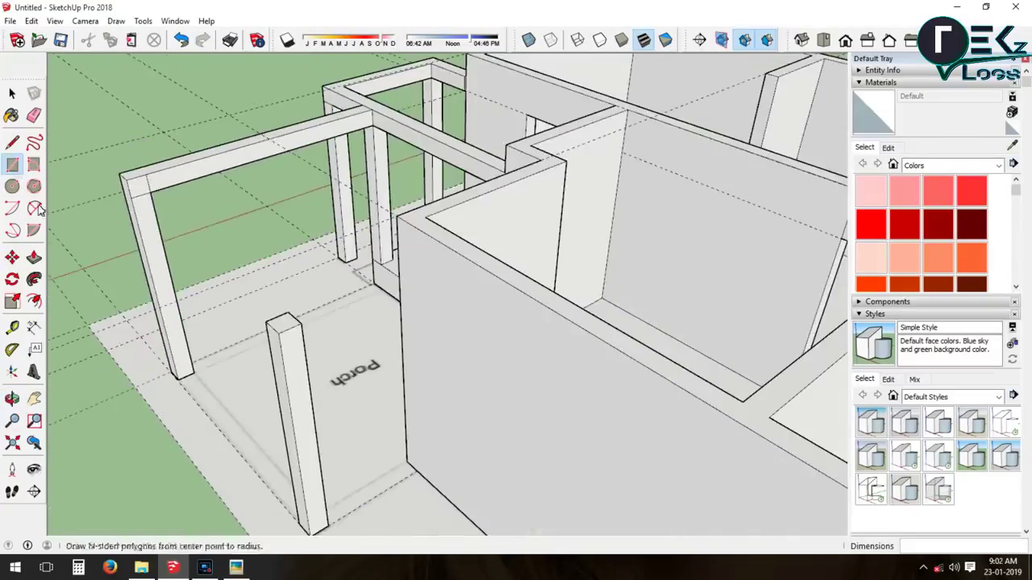
{"action": "left_click", "coordinate": [34, 256]}
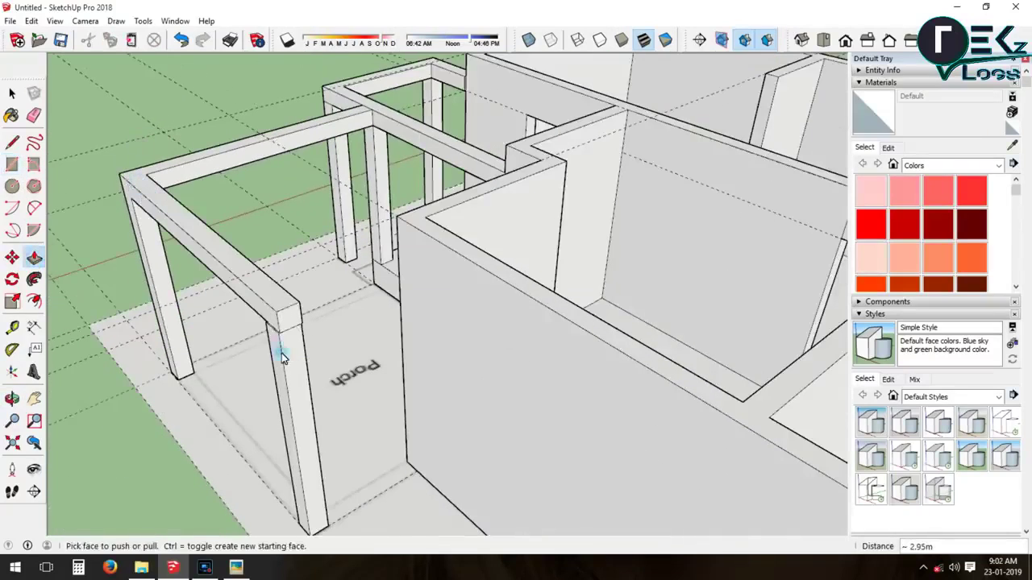
{"action": "mouse_move", "coordinate": [272, 345]}
{"action": "middle_mouse_down"}
{"action": "mouse_move", "coordinate": [282, 287]}
{"action": "mouse_move", "coordinate": [182, 240]}
{"action": "mouse_move", "coordinate": [153, 80]}
{"action": "middle_mouse_up"}
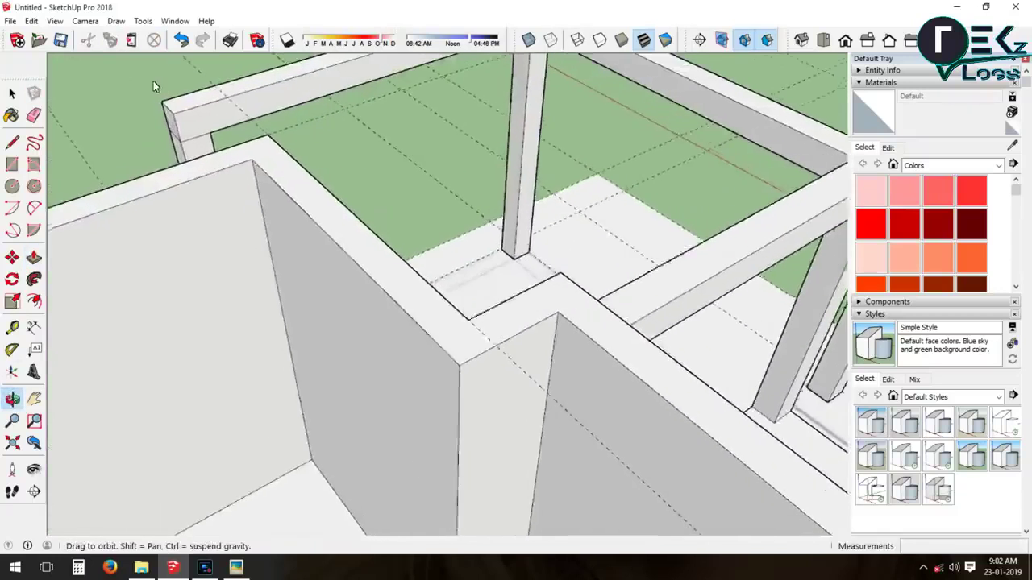
Extrude the wall-top face to tie the beams into the house wall
{"action": "left_click", "coordinate": [13, 164]}
{"action": "left_click", "coordinate": [231, 152]}
{"action": "key", "text": "Escape"}
{"action": "mouse_move", "coordinate": [231, 153]}
{"action": "middle_mouse_down"}
{"action": "mouse_move", "coordinate": [283, 185]}
{"action": "mouse_move", "coordinate": [65, 223]}
{"action": "middle_mouse_up"}
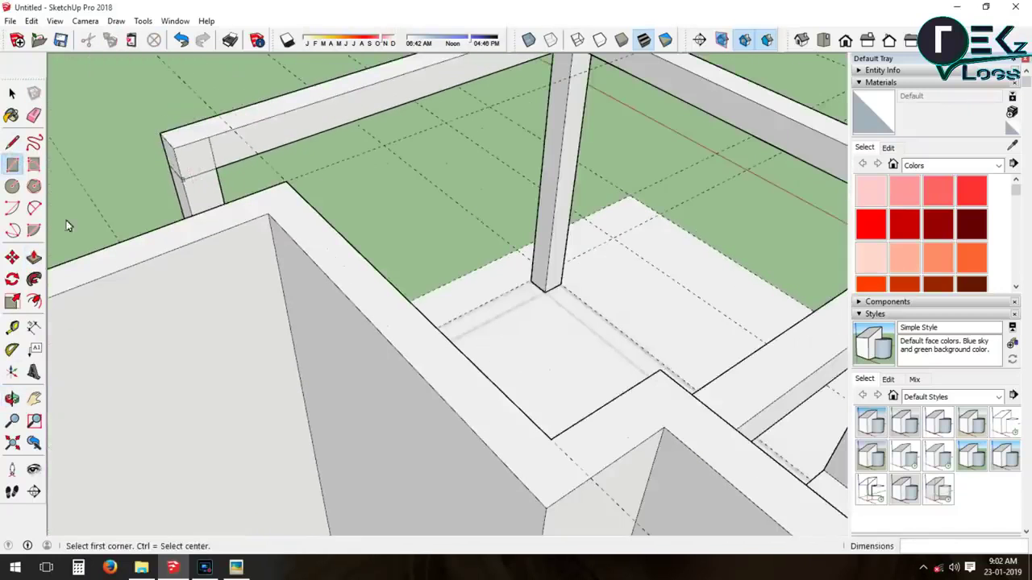
{"action": "left_click", "coordinate": [34, 257]}
{"action": "left_click_drag", "start_coordinate": [204, 156], "coordinate": [269, 205]}
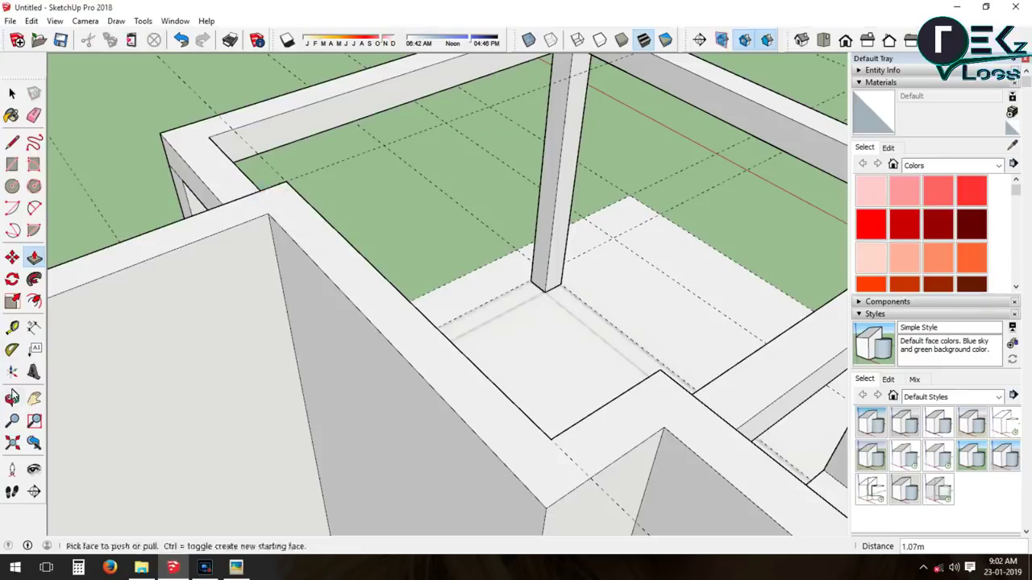
{"action": "left_click", "coordinate": [12, 395]}
{"action": "mouse_move", "coordinate": [733, 246]}
{"action": "left_mouse_down"}
{"action": "mouse_move", "coordinate": [408, 285]}
{"action": "mouse_move", "coordinate": [464, 281]}
{"action": "left_mouse_up"}
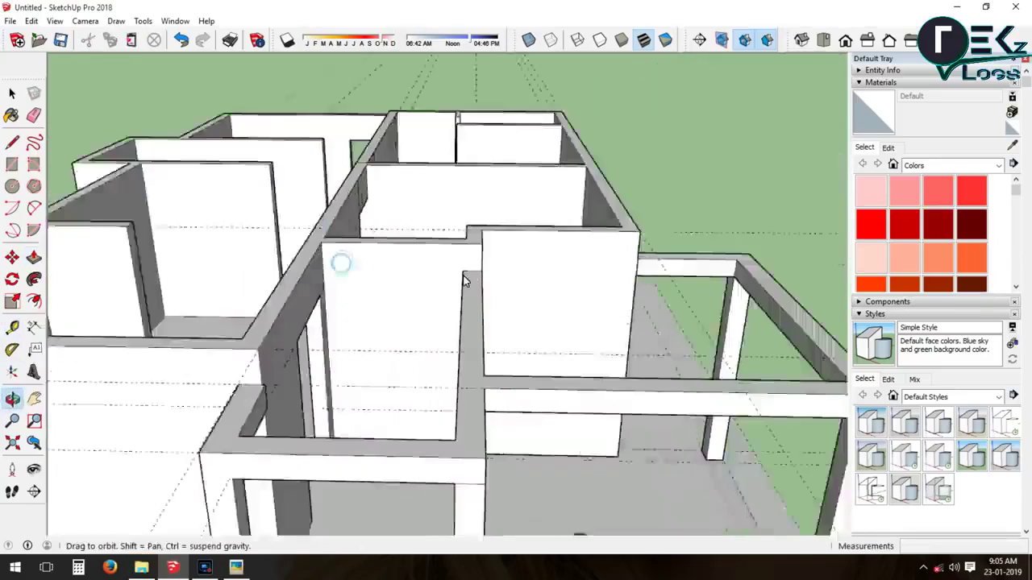
Draw a band line across the wall face; start a line at the wall corner, then cancel it
{"action": "scroll", "coordinate": [463, 280], "scroll_direction": "up", "scroll_amount": 5}
{"action": "left_click", "coordinate": [462, 267]}
{"action": "left_click", "coordinate": [143, 265]}
{"action": "scroll", "coordinate": [424, 260], "scroll_direction": "up", "scroll_amount": 1}
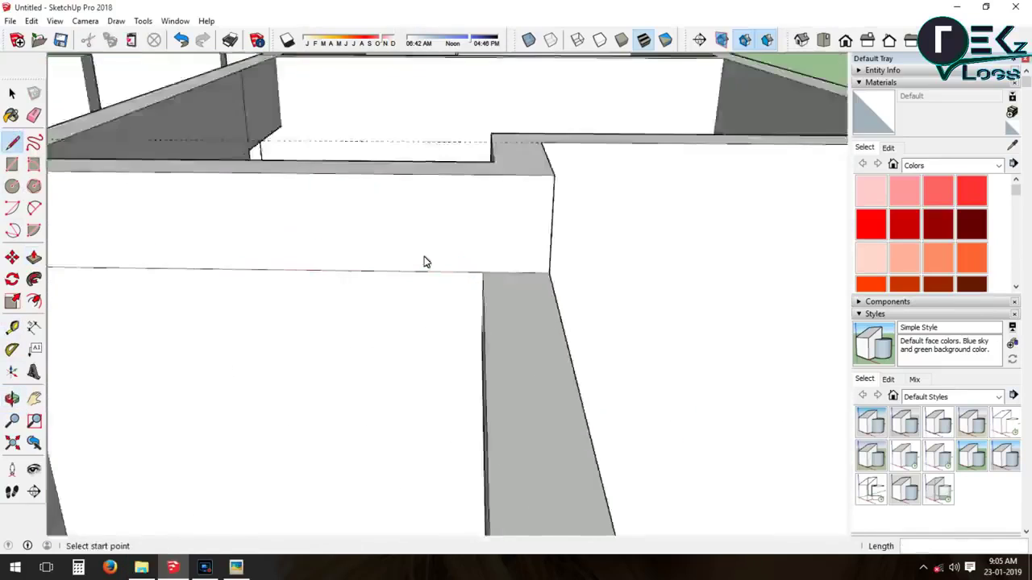
{"action": "left_click", "coordinate": [12, 118]}
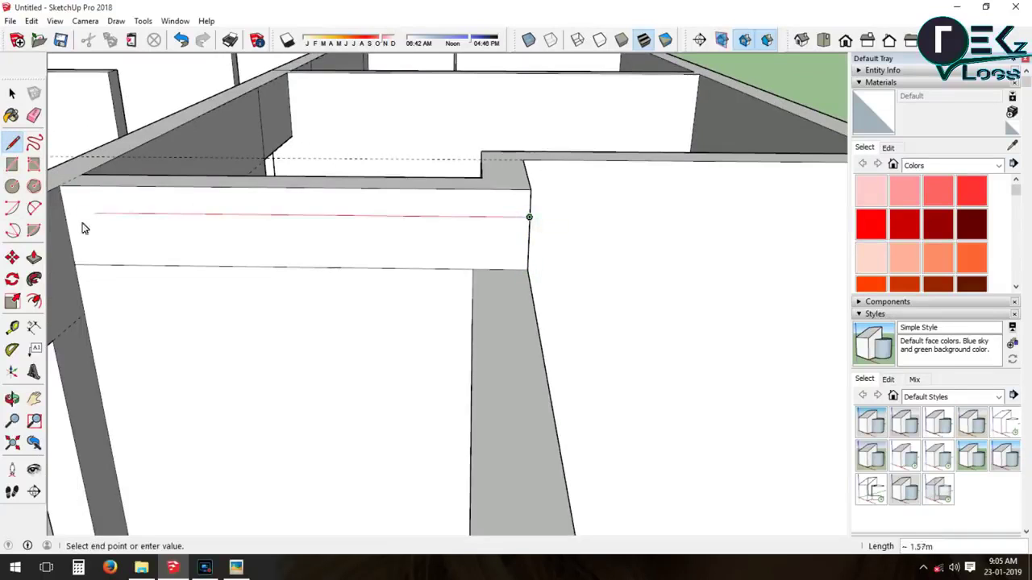
{"action": "scroll", "coordinate": [518, 196], "scroll_direction": "down", "scroll_amount": 3}
{"action": "scroll", "coordinate": [518, 196], "scroll_direction": "up", "scroll_amount": 2}
{"action": "scroll", "coordinate": [438, 177], "scroll_direction": "up", "scroll_amount": 3}
{"action": "left_click", "coordinate": [645, 337]}
{"action": "scroll", "coordinate": [654, 283], "scroll_direction": "down", "scroll_amount": 3}
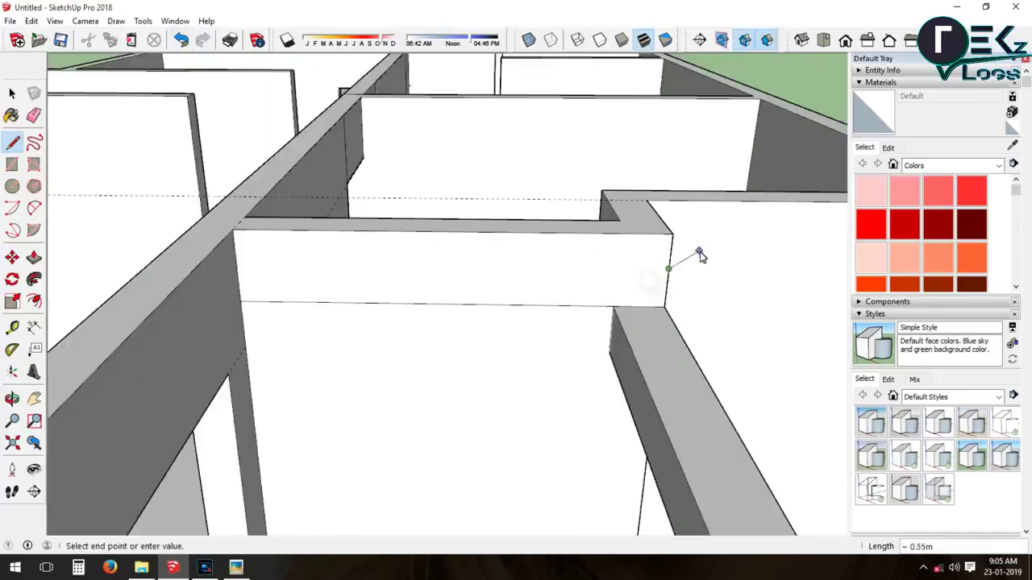
{"action": "scroll", "coordinate": [237, 269], "scroll_direction": "down", "scroll_amount": 5}
{"action": "key", "text": "Escape"}
Push/Pull the face between the walls down into a flat roof slab
{"action": "left_click", "coordinate": [33, 254]}
{"action": "left_click", "coordinate": [330, 253]}
{"action": "left_click", "coordinate": [321, 299]}
{"action": "left_click", "coordinate": [283, 316]}
{"action": "left_click", "coordinate": [280, 321]}
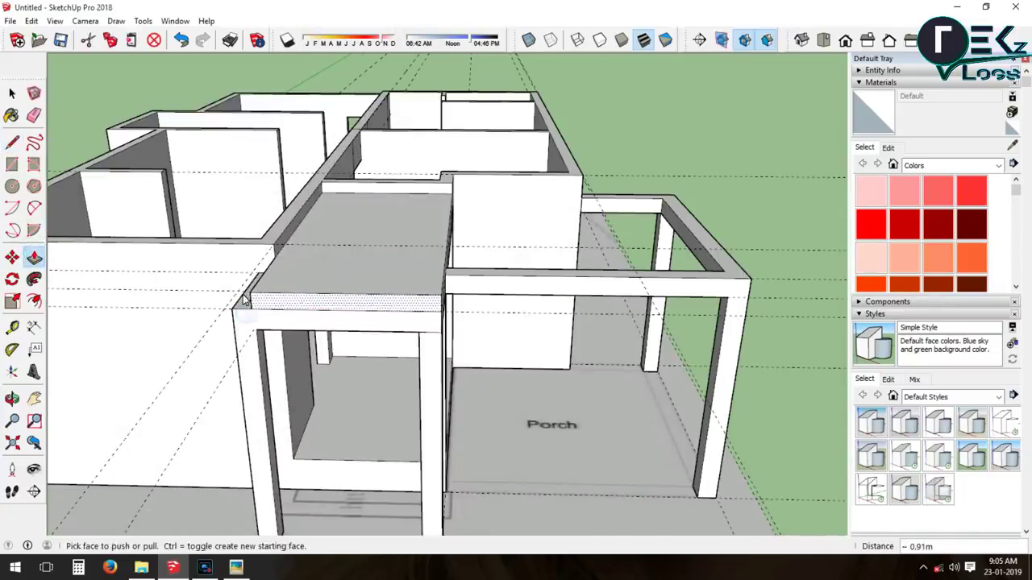
{"action": "middle_click_drag", "start_coordinate": [282, 318], "coordinate": [483, 242]}
Draw an edge that splits the beam face
{"action": "key", "text": "l"}
{"action": "scroll", "coordinate": [525, 207], "scroll_direction": "up", "scroll_amount": 2}
{"action": "scroll", "coordinate": [525, 207], "scroll_direction": "up", "scroll_amount": 2}
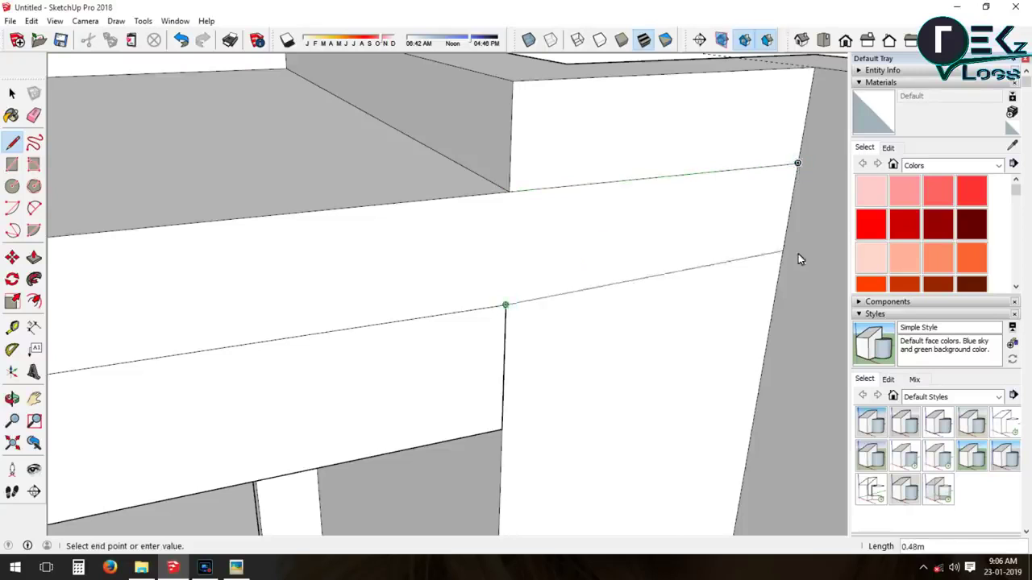
{"action": "scroll", "coordinate": [238, 209], "scroll_direction": "down", "scroll_amount": 3}
{"action": "left_click", "coordinate": [548, 348]}
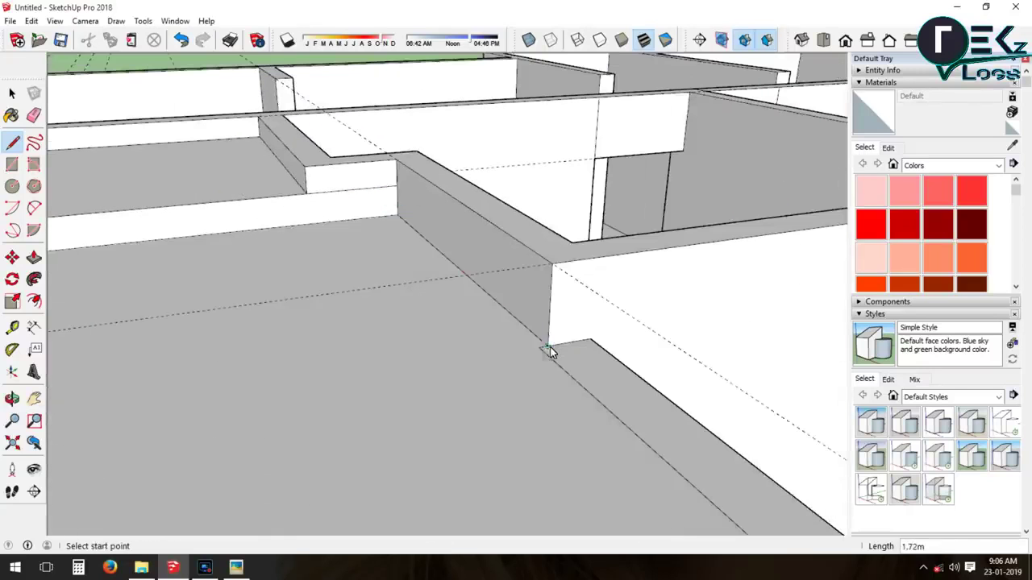
{"action": "scroll", "coordinate": [551, 311], "scroll_direction": "down", "scroll_amount": 5}
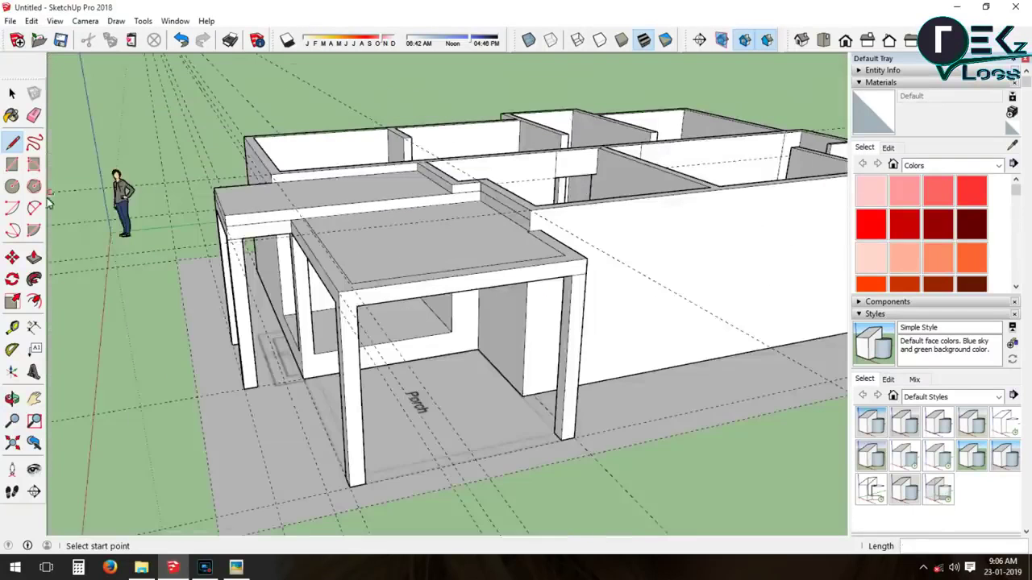
Extrude a porch face with Push/Pull
{"action": "key", "text": "p"}
{"action": "left_click", "coordinate": [516, 218]}
{"action": "scroll", "coordinate": [516, 219], "scroll_direction": "up", "scroll_amount": 3}
{"action": "left_click", "coordinate": [230, 318]}
Draw a line along the porch slab edge from its corner
{"action": "key", "text": "l"}
{"action": "scroll", "coordinate": [589, 233], "scroll_direction": "up", "scroll_amount": 5}
{"action": "left_click", "coordinate": [557, 255]}
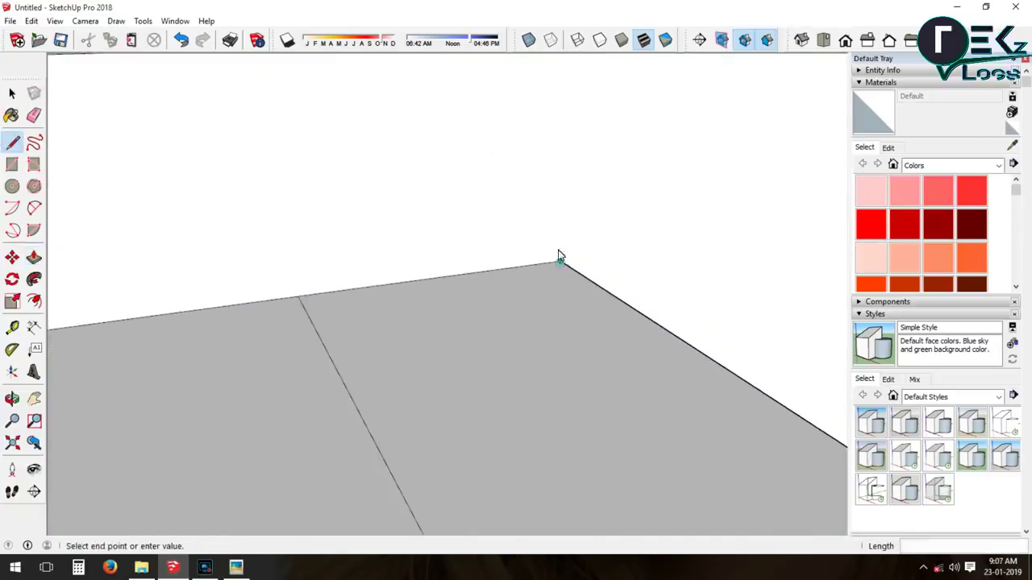
{"action": "scroll", "coordinate": [548, 131], "scroll_direction": "down", "scroll_amount": 1}
{"action": "scroll", "coordinate": [516, 87], "scroll_direction": "down", "scroll_amount": 1}
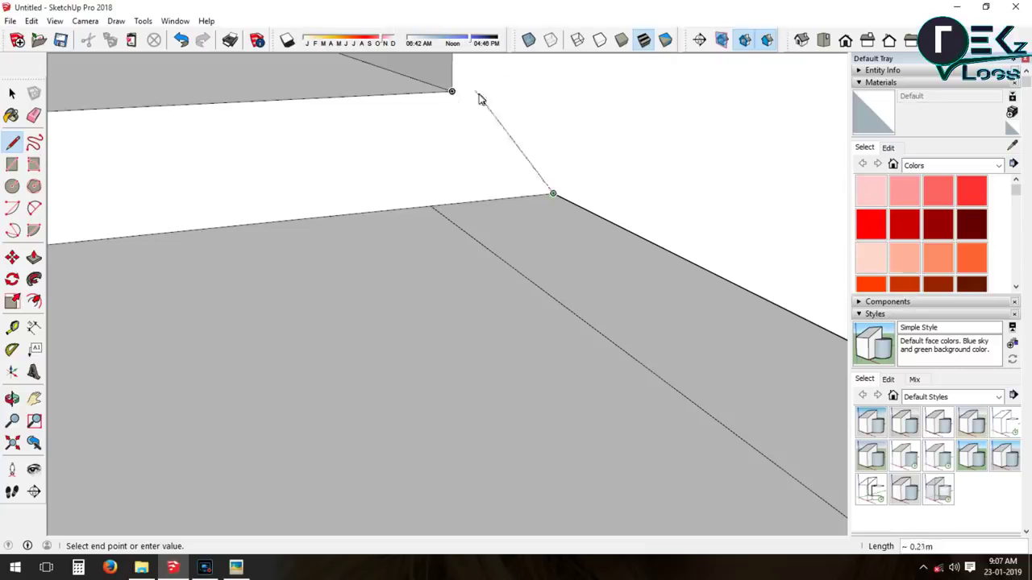
{"action": "left_click", "coordinate": [453, 94]}
{"action": "scroll", "coordinate": [516, 131], "scroll_direction": "down", "scroll_amount": 3}
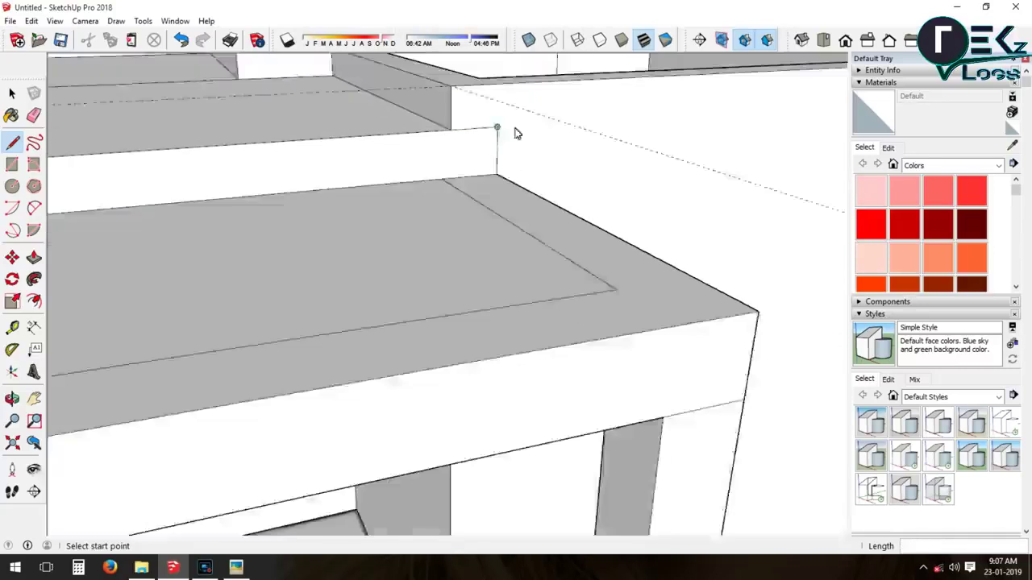
{"action": "scroll", "coordinate": [219, 268], "scroll_direction": "down", "scroll_amount": 2}
Thicken the slab's top face and extend the beam end face
{"action": "left_click", "coordinate": [34, 258]}
{"action": "left_click", "coordinate": [307, 233]}
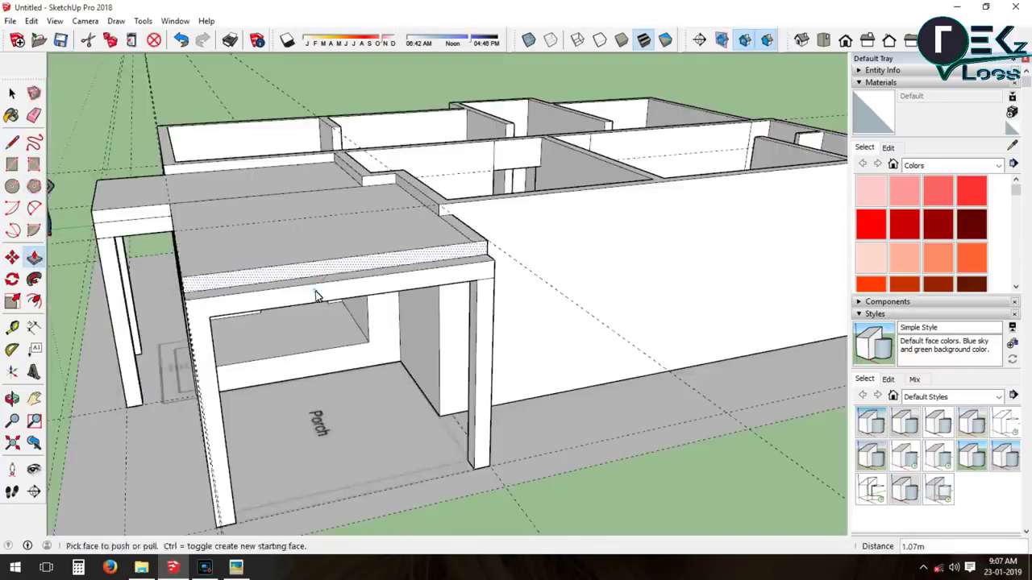
{"action": "left_click", "coordinate": [314, 290]}
{"action": "mouse_move", "coordinate": [438, 258]}
{"action": "middle_mouse_down"}
{"action": "mouse_move", "coordinate": [125, 276]}
{"action": "mouse_move", "coordinate": [483, 266]}
{"action": "middle_mouse_up"}
{"action": "scroll", "coordinate": [483, 266], "scroll_direction": "up", "scroll_amount": 3}
{"action": "left_click", "coordinate": [524, 265]}
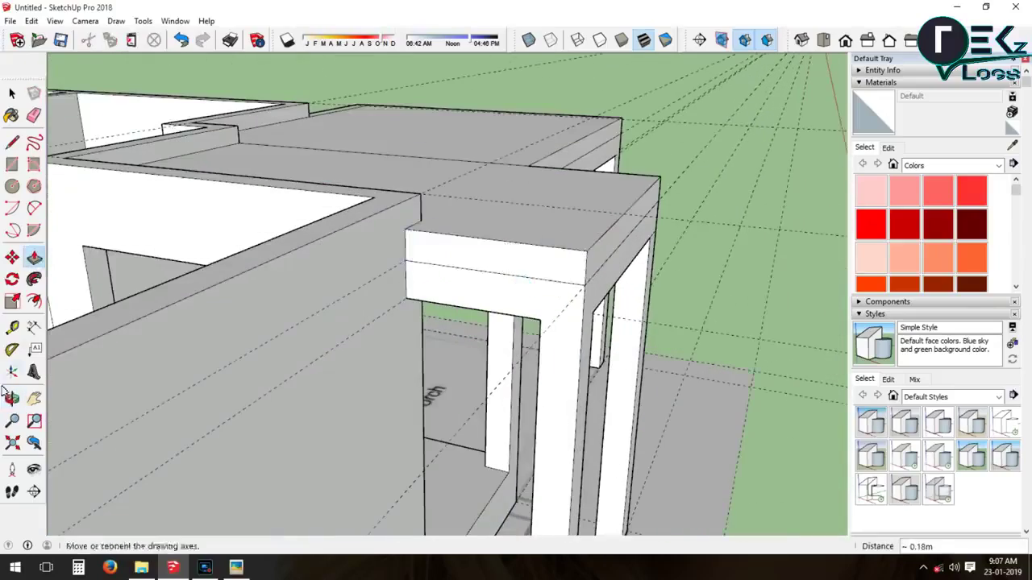
{"action": "middle_click_drag", "start_coordinate": [438, 231], "coordinate": [277, 396]}
Measure the porch post height with the Tape Measure
{"action": "key", "text": "t"}
{"action": "scroll", "coordinate": [276, 396], "scroll_direction": "down", "scroll_amount": 3}
{"action": "left_click", "coordinate": [396, 459]}
{"action": "scroll", "coordinate": [396, 459], "scroll_direction": "up", "scroll_amount": 5}
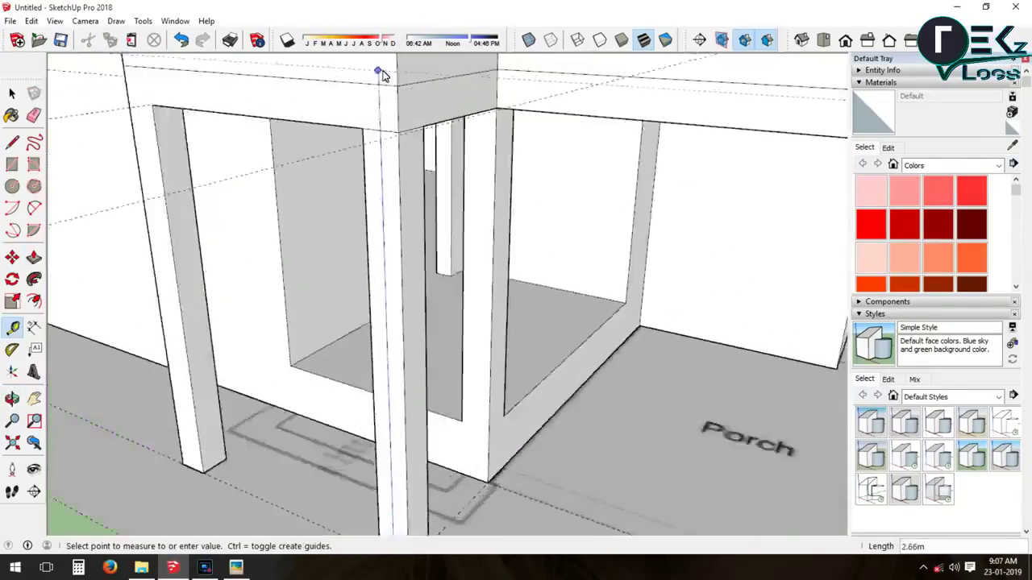
{"action": "left_click", "coordinate": [383, 74]}
{"action": "scroll", "coordinate": [383, 74], "scroll_direction": "down", "scroll_amount": 5}
{"action": "scroll", "coordinate": [620, 380], "scroll_direction": "up", "scroll_amount": 3}
{"action": "scroll", "coordinate": [621, 346], "scroll_direction": "down", "scroll_amount": 3}
{"action": "scroll", "coordinate": [513, 320], "scroll_direction": "down", "scroll_amount": 2}
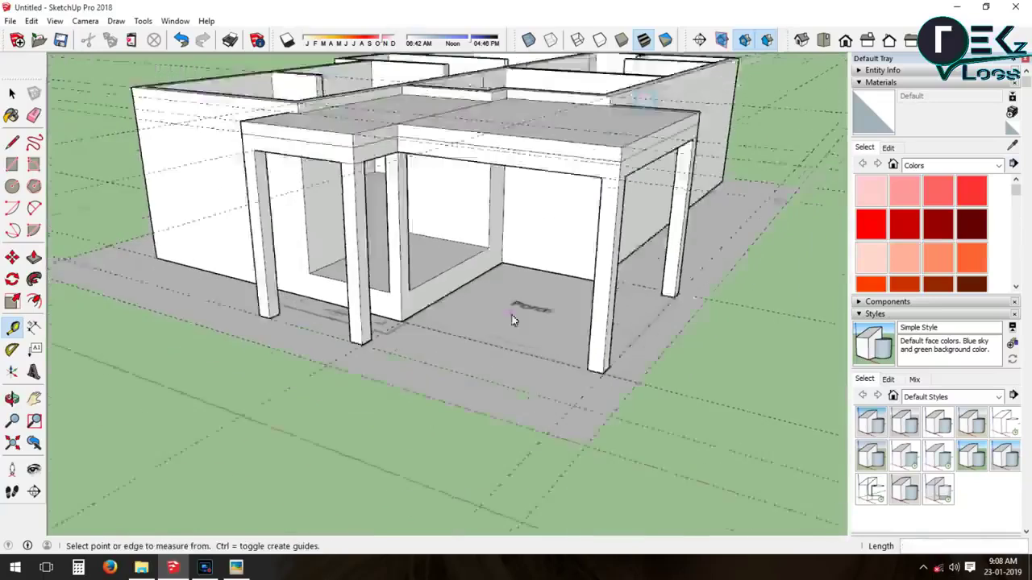
Offset the porch slab's top face to create an inner outline
{"action": "middle_click_drag", "start_coordinate": [513, 320], "coordinate": [549, 174]}
{"action": "scroll", "coordinate": [549, 174], "scroll_direction": "up", "scroll_amount": 5}
{"action": "scroll", "coordinate": [580, 352], "scroll_direction": "up", "scroll_amount": 3}
{"action": "left_click", "coordinate": [34, 118]}
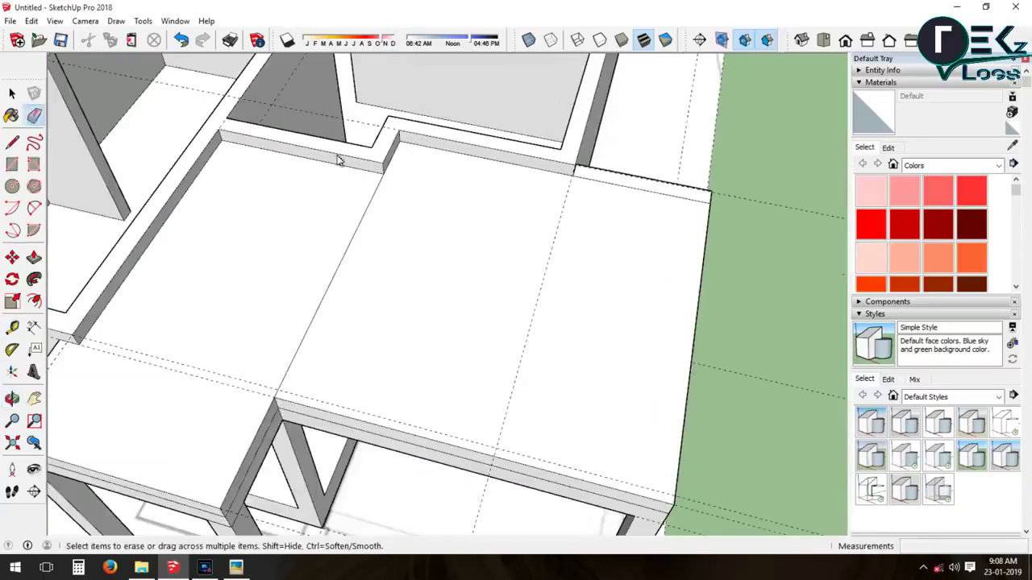
{"action": "scroll", "coordinate": [359, 231], "scroll_direction": "down", "scroll_amount": 1}
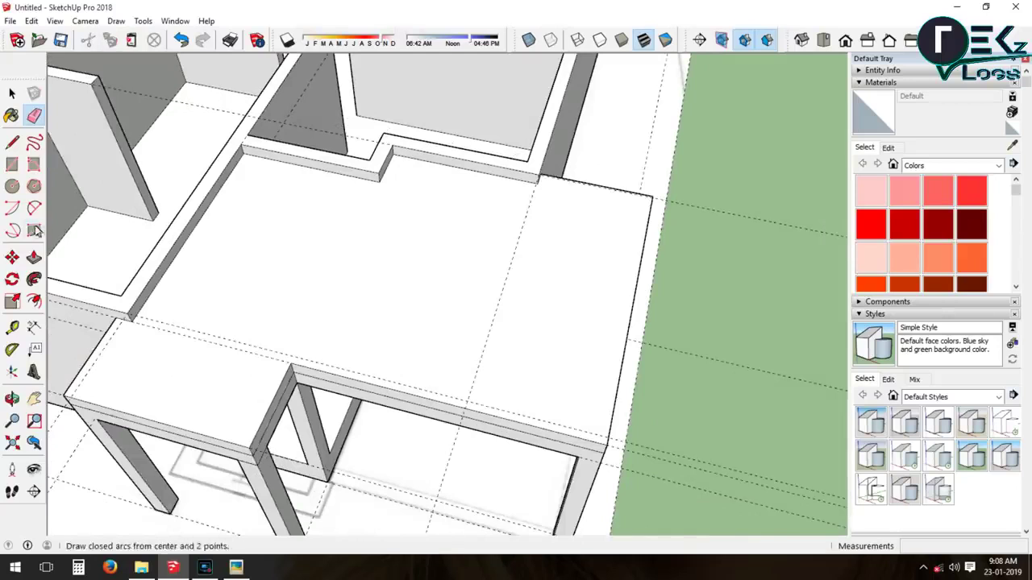
{"action": "left_click", "coordinate": [34, 301]}
{"action": "left_click", "coordinate": [564, 180]}
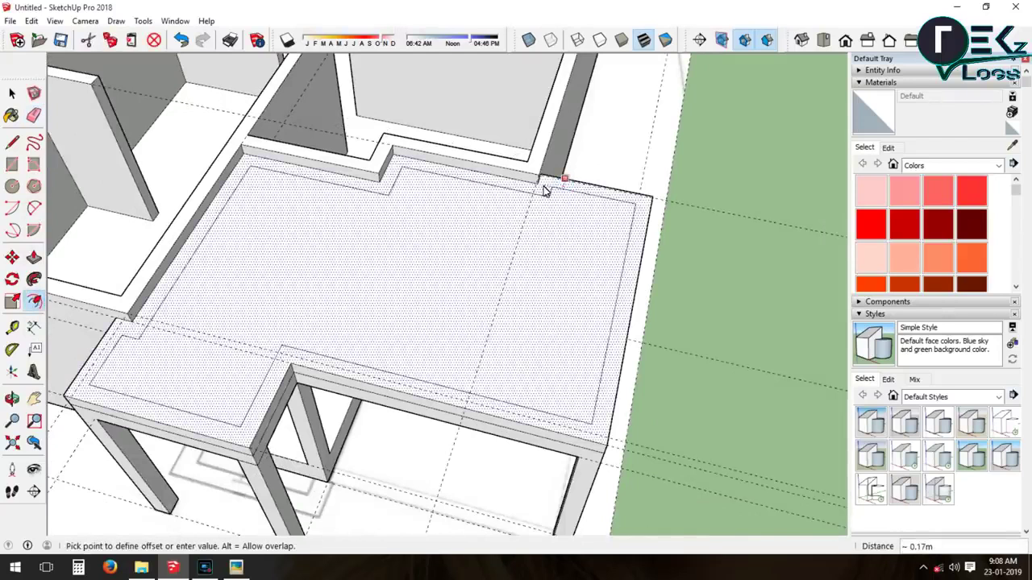
{"action": "left_click", "coordinate": [277, 184]}
Draw cleanup lines from the outline corner to the slab edge, then erase stray edges
{"action": "key", "text": "l"}
{"action": "scroll", "coordinate": [565, 197], "scroll_direction": "up", "scroll_amount": 2}
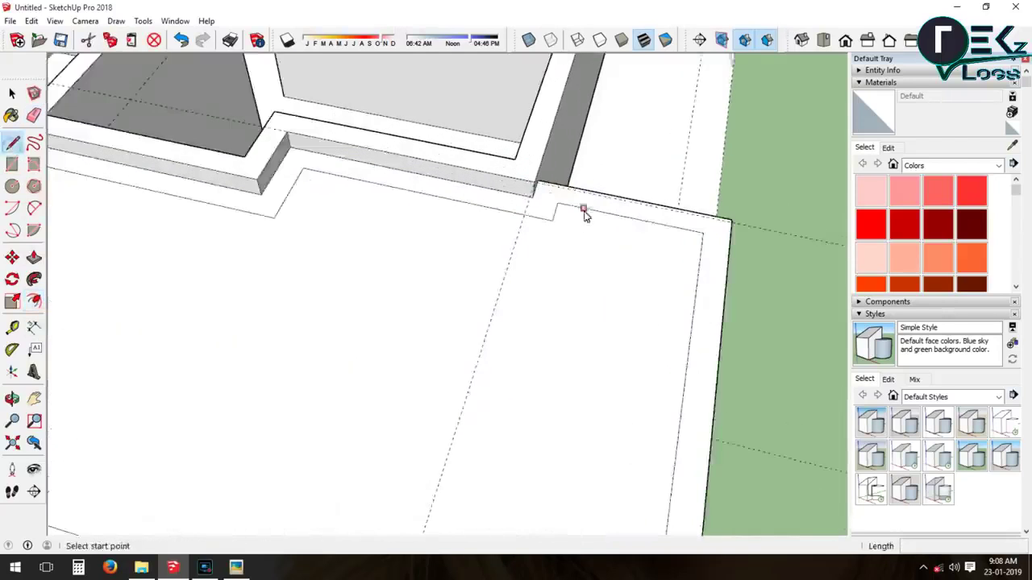
{"action": "scroll", "coordinate": [534, 202], "scroll_direction": "down", "scroll_amount": 1}
{"action": "left_click", "coordinate": [123, 348]}
{"action": "scroll", "coordinate": [122, 349], "scroll_direction": "up", "scroll_amount": 2}
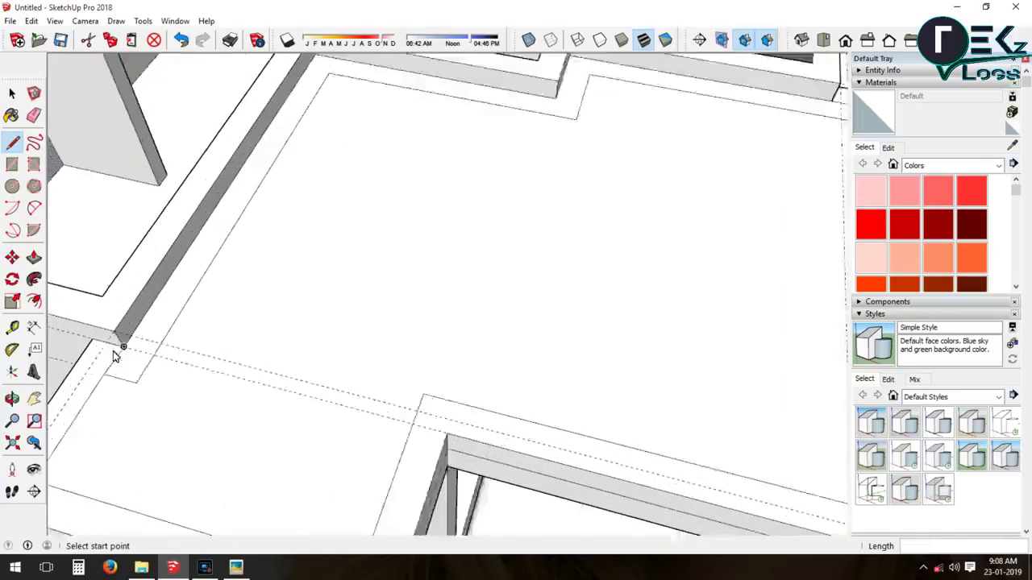
{"action": "scroll", "coordinate": [253, 267], "scroll_direction": "up", "scroll_amount": 2}
{"action": "scroll", "coordinate": [161, 365], "scroll_direction": "up", "scroll_amount": 1}
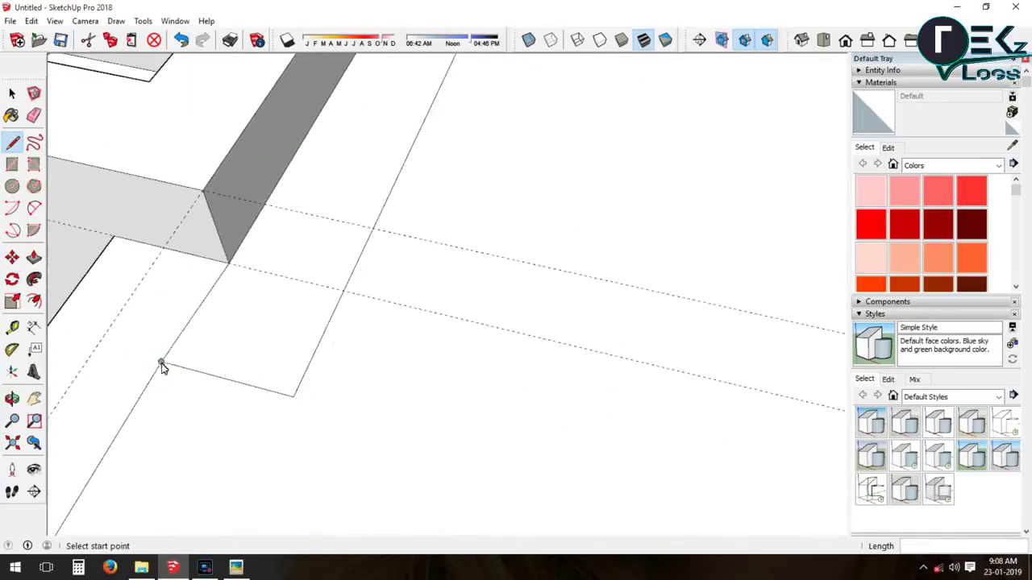
{"action": "left_click", "coordinate": [222, 265]}
{"action": "key", "text": "e"}
{"action": "scroll", "coordinate": [161, 322], "scroll_direction": "down", "scroll_amount": 5}
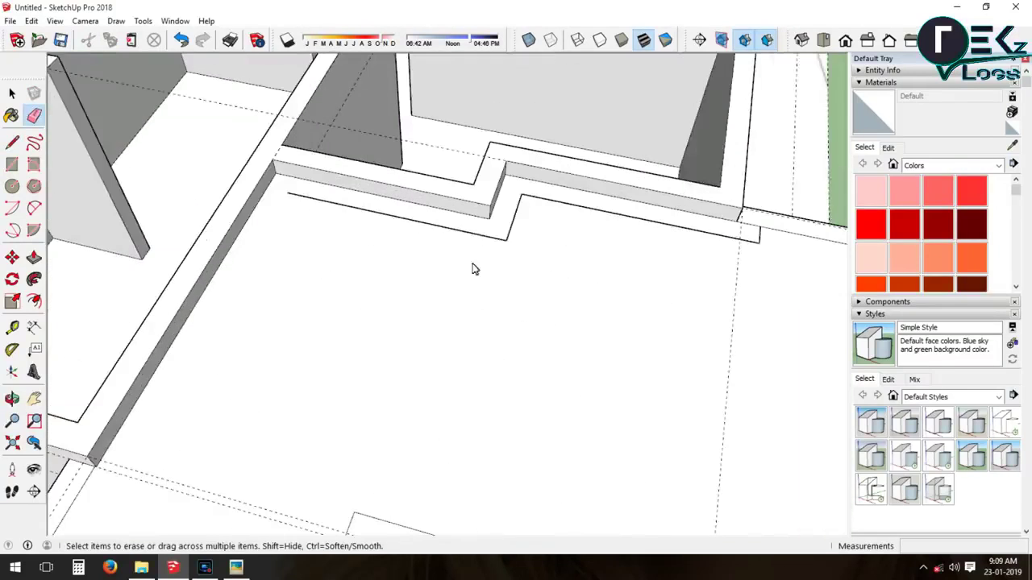
Push/Pull the porch slab's outer rim up about 0.29 m into a low parapet
{"action": "mouse_move", "coordinate": [801, 233]}
{"action": "middle_mouse_down"}
{"action": "mouse_move", "coordinate": [318, 204]}
{"action": "mouse_move", "coordinate": [349, 281]}
{"action": "mouse_move", "coordinate": [338, 287]}
{"action": "mouse_move", "coordinate": [274, 258]}
{"action": "middle_mouse_up"}
{"action": "left_click", "coordinate": [274, 258]}
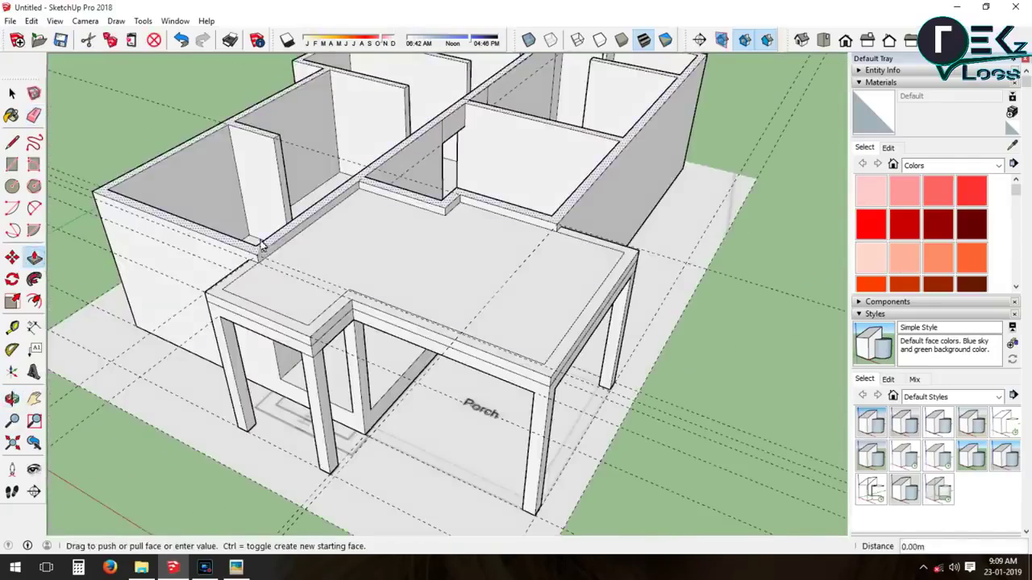
{"action": "mouse_move", "coordinate": [261, 221]}
{"action": "middle_mouse_down"}
{"action": "mouse_move", "coordinate": [168, 256]}
{"action": "mouse_move", "coordinate": [76, 269]}
{"action": "middle_mouse_up"}
{"action": "left_click", "coordinate": [34, 258]}
{"action": "left_click", "coordinate": [393, 278]}
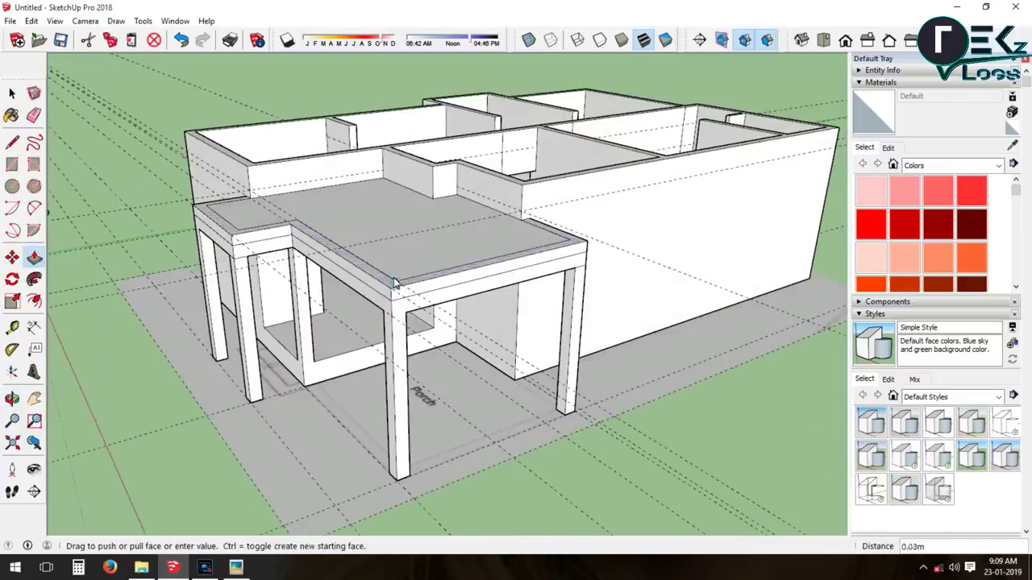
{"action": "left_click", "coordinate": [395, 266]}
{"action": "mouse_move", "coordinate": [395, 266]}
{"action": "middle_mouse_down"}
{"action": "mouse_move", "coordinate": [396, 290]}
{"action": "mouse_move", "coordinate": [578, 293]}
{"action": "mouse_move", "coordinate": [444, 96]}
{"action": "mouse_move", "coordinate": [44, 187]}
{"action": "middle_mouse_up"}
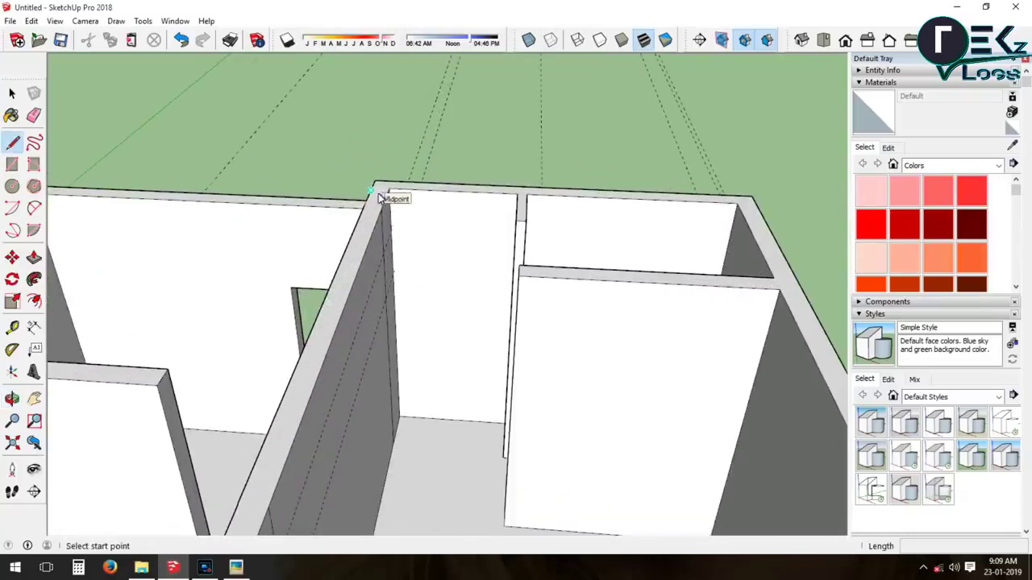
Close the line loop to form the room's top face
{"action": "left_click", "coordinate": [753, 198]}
{"action": "middle_click_drag", "start_coordinate": [760, 202], "coordinate": [507, 202]}
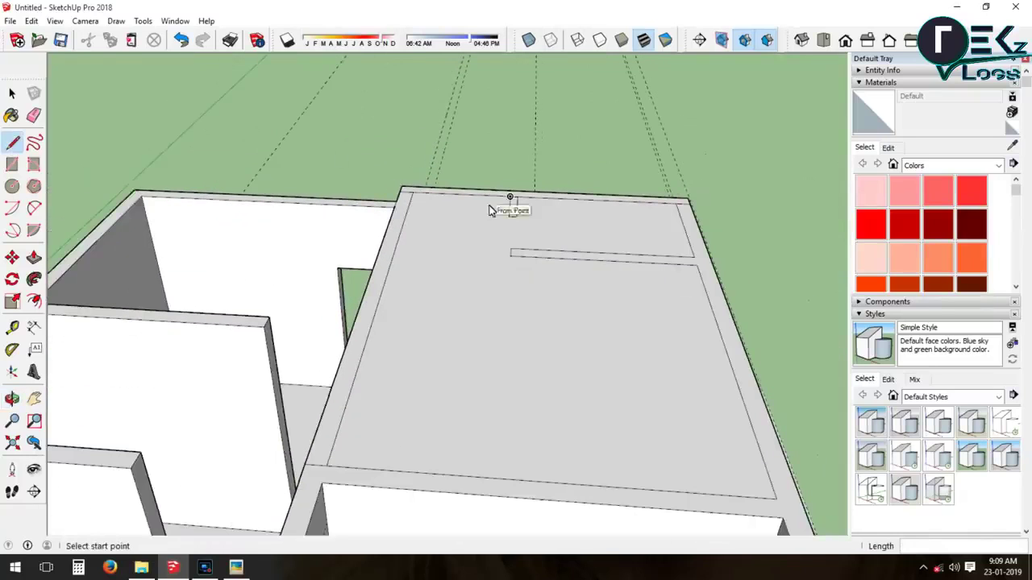
{"action": "left_click", "coordinate": [138, 195]}
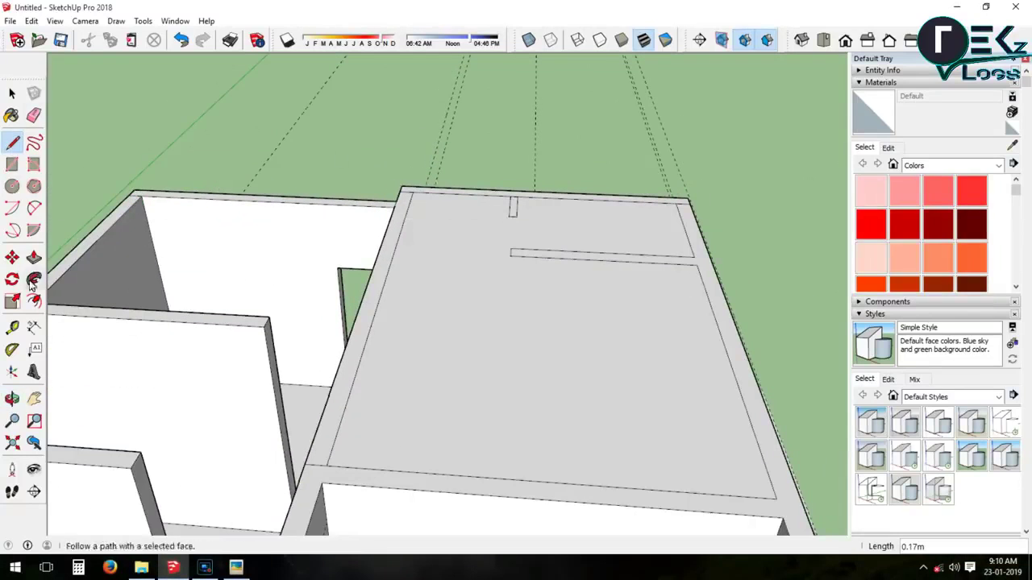
Push/Pull the narrow back rim up 0.19 m into a low parapet
{"action": "left_click", "coordinate": [34, 258]}
{"action": "left_click", "coordinate": [553, 194]}
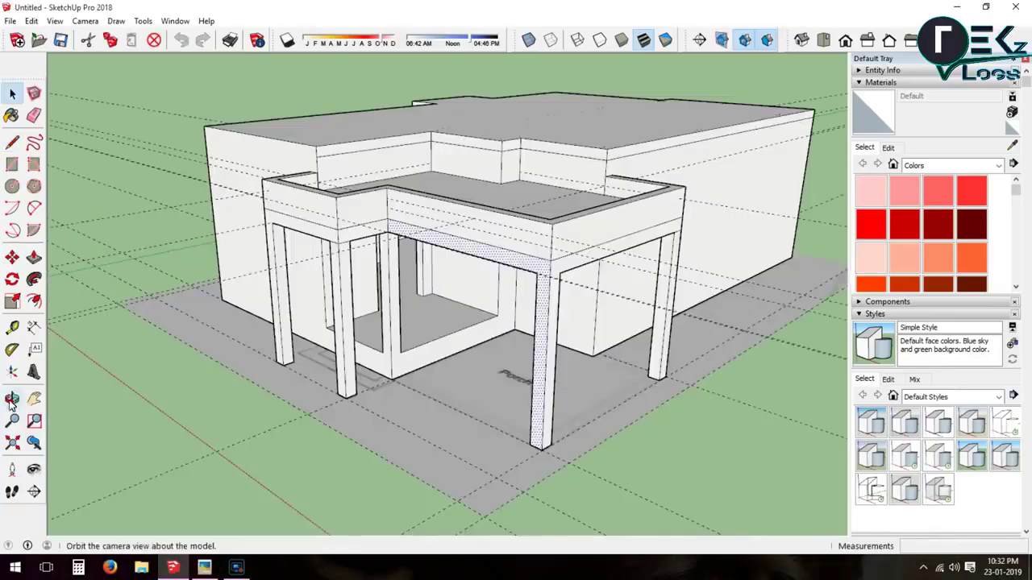
{"action": "left_click", "coordinate": [11, 403]}
{"action": "scroll", "coordinate": [427, 314], "scroll_direction": "up", "scroll_amount": 5}
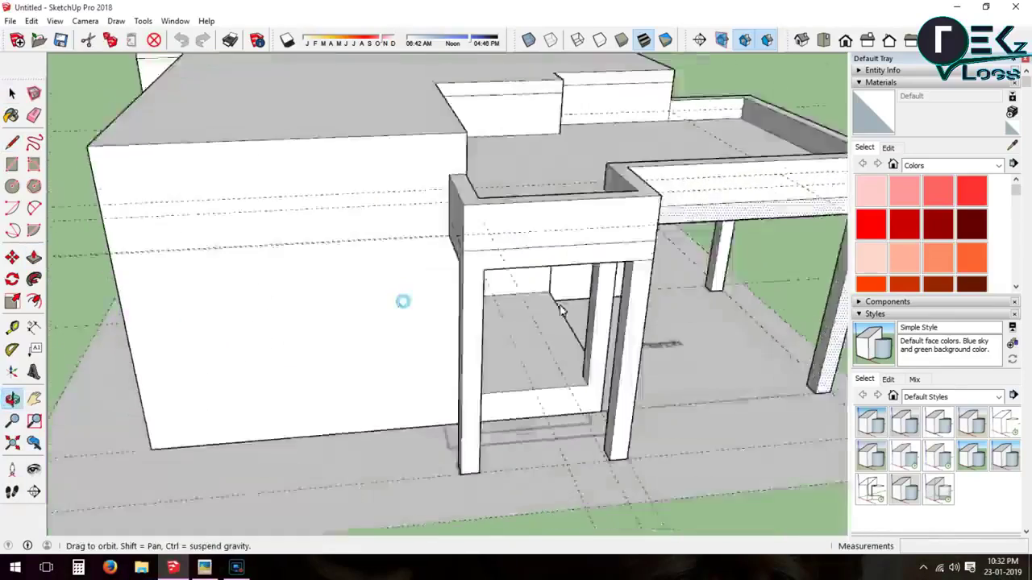
Clear the selection and draw a band line from the porch parapet corner
{"action": "left_click_drag", "start_coordinate": [403, 301], "coordinate": [364, 326]}
{"action": "key", "text": "space"}
{"action": "left_click", "coordinate": [127, 403]}
{"action": "key", "text": "l"}
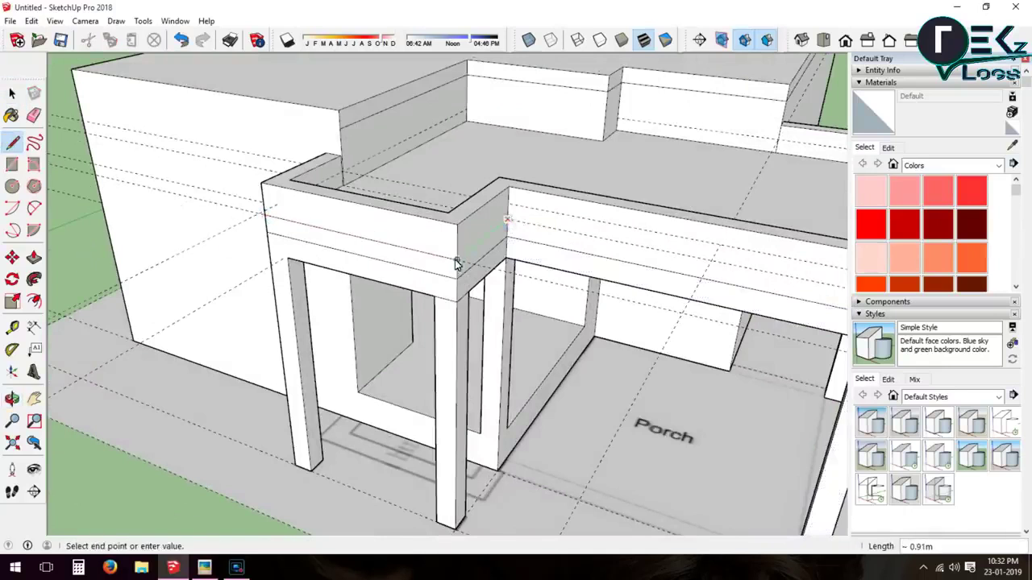
{"action": "left_click", "coordinate": [509, 220]}
{"action": "scroll", "coordinate": [306, 221], "scroll_direction": "down", "scroll_amount": 2}
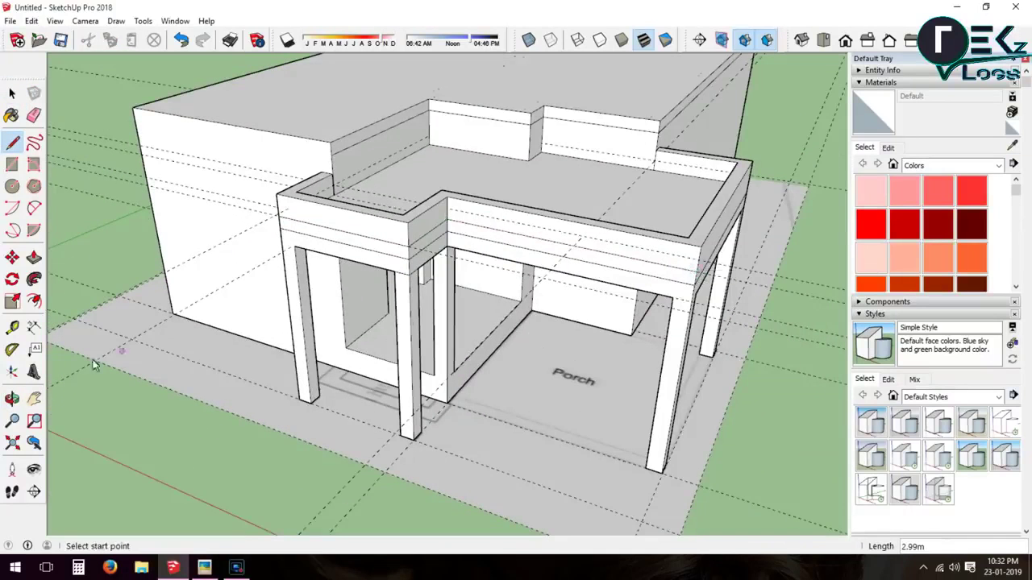
{"action": "mouse_move", "coordinate": [250, 338]}
{"action": "middle_mouse_down"}
{"action": "mouse_move", "coordinate": [460, 350]}
{"action": "mouse_move", "coordinate": [516, 324]}
{"action": "middle_mouse_up"}
Draw a band line across the beam face, then start pulling out the left lower band
{"action": "left_click", "coordinate": [522, 320]}
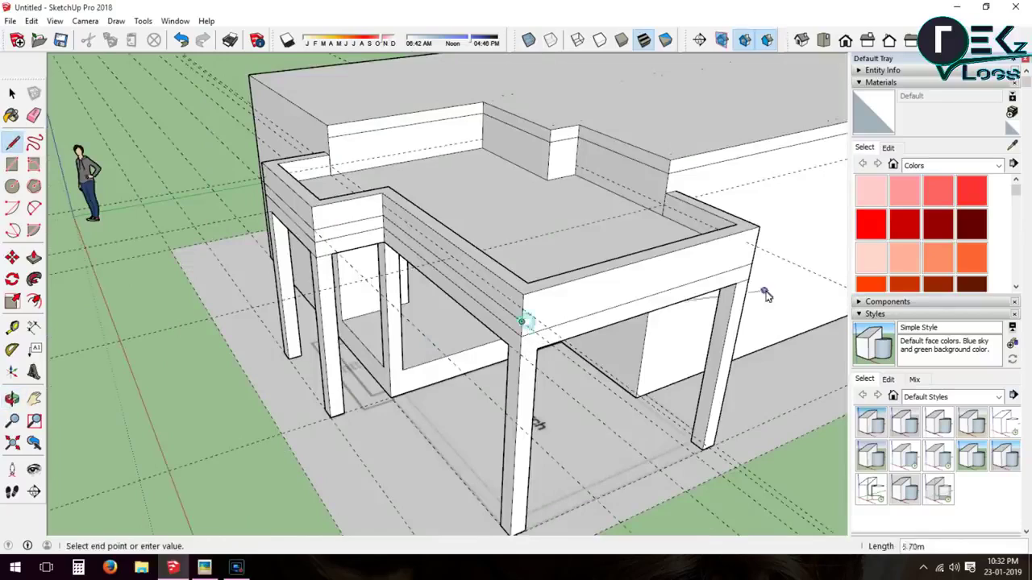
{"action": "scroll", "coordinate": [758, 262], "scroll_direction": "up", "scroll_amount": 5}
{"action": "scroll", "coordinate": [747, 234], "scroll_direction": "down", "scroll_amount": 5}
{"action": "mouse_move", "coordinate": [543, 449]}
{"action": "middle_mouse_down"}
{"action": "mouse_move", "coordinate": [605, 299]}
{"action": "mouse_move", "coordinate": [322, 80]}
{"action": "middle_mouse_up"}
{"action": "scroll", "coordinate": [266, 268], "scroll_direction": "down", "scroll_amount": 3}
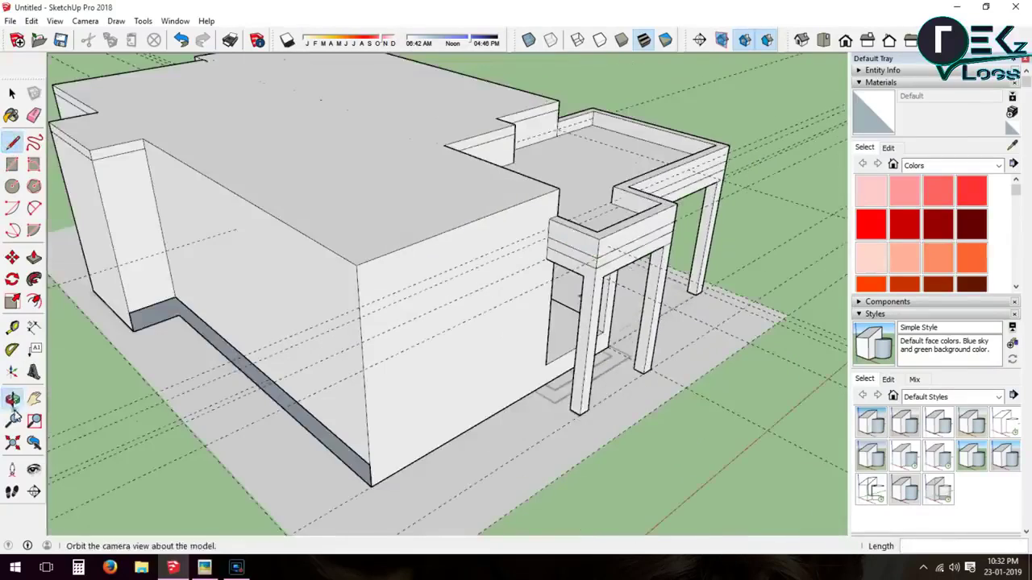
{"action": "middle_click_drag", "start_coordinate": [266, 268], "coordinate": [438, 295]}
{"action": "scroll", "coordinate": [438, 295], "scroll_direction": "up", "scroll_amount": 3}
{"action": "left_click", "coordinate": [34, 258]}
{"action": "left_click", "coordinate": [322, 261]}
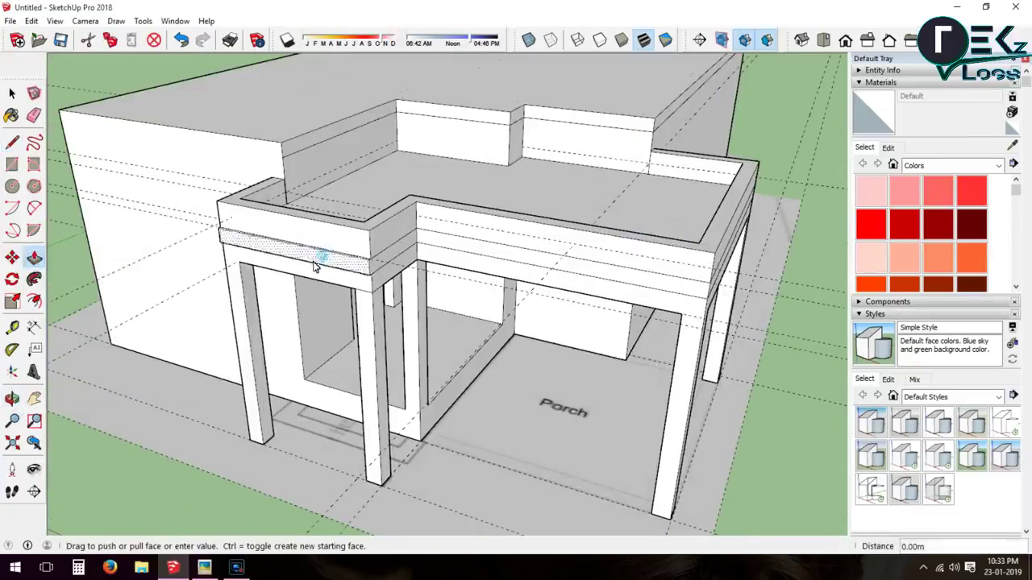
Pull out the left, right and remaining lower band faces into a projecting slab
{"action": "left_click", "coordinate": [298, 276]}
{"action": "left_click", "coordinate": [451, 250]}
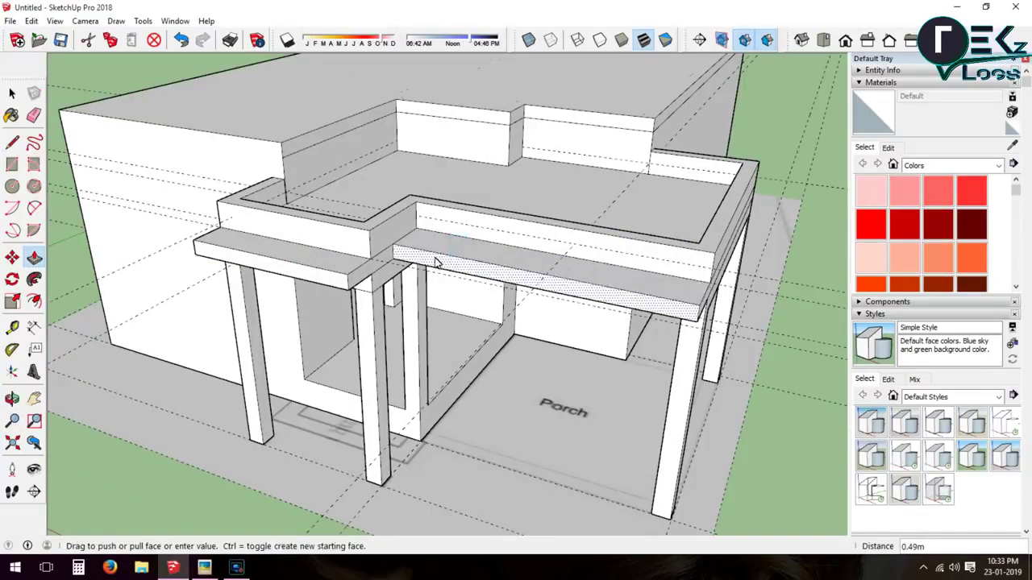
{"action": "left_click", "coordinate": [435, 262]}
{"action": "middle_click_drag", "start_coordinate": [133, 354], "coordinate": [479, 401]}
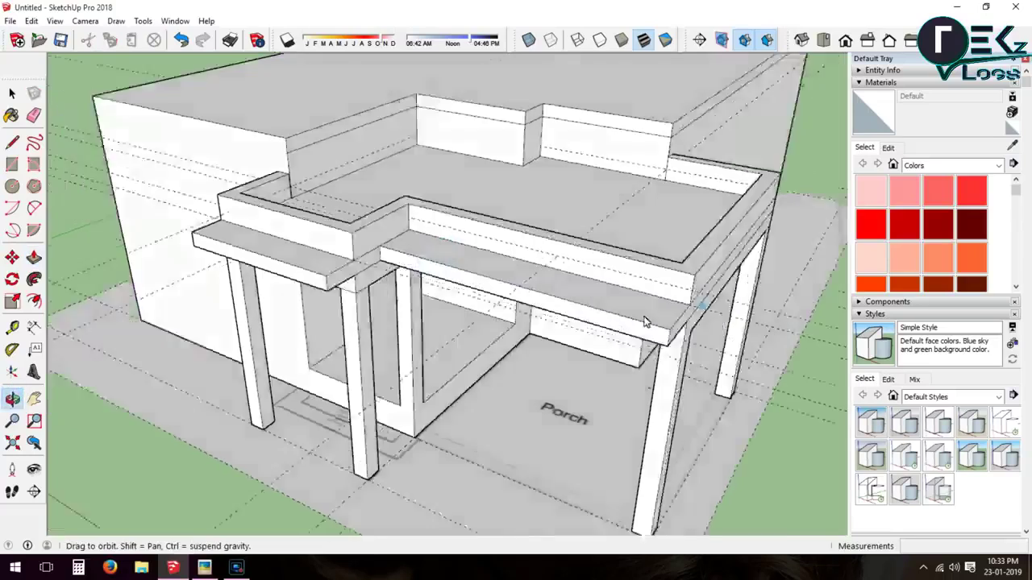
{"action": "left_click", "coordinate": [479, 400]}
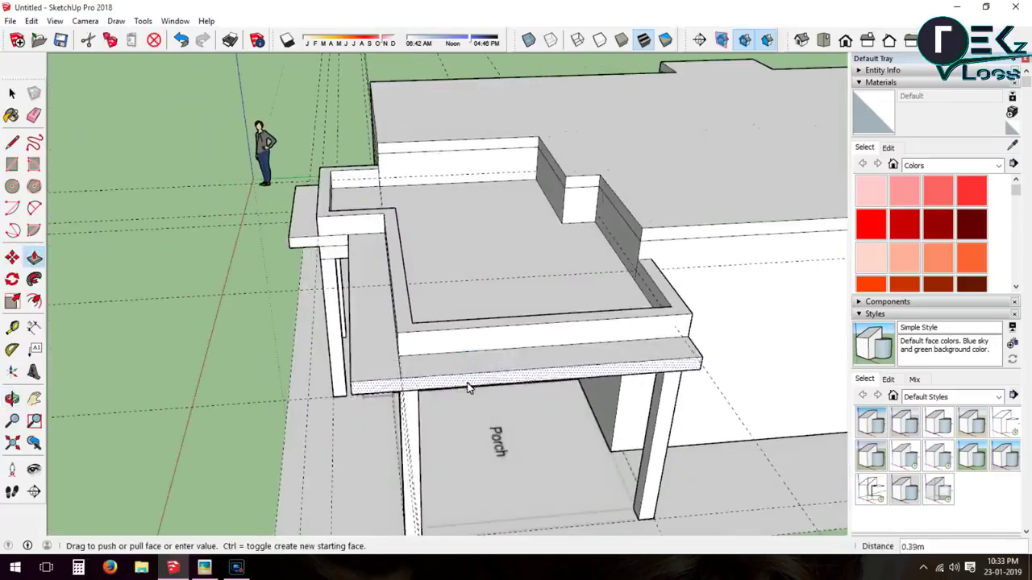
{"action": "left_click", "coordinate": [473, 384]}
{"action": "mouse_move", "coordinate": [472, 384]}
{"action": "middle_mouse_down"}
{"action": "mouse_move", "coordinate": [706, 303]}
{"action": "mouse_move", "coordinate": [173, 295]}
{"action": "middle_mouse_up"}
Extend the band slab's end face with Push/Pull and erase stray edges
{"action": "key", "text": "p"}
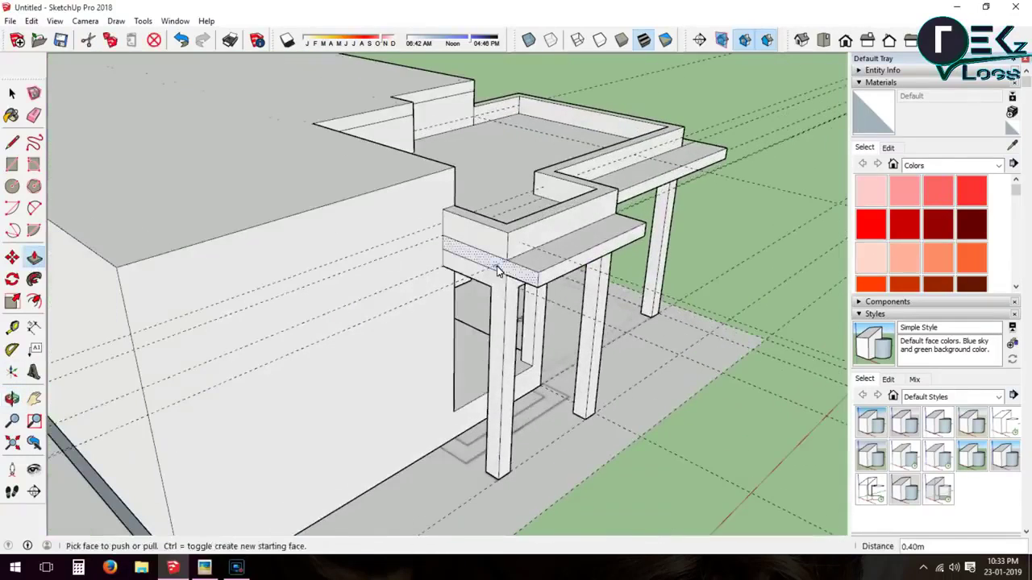
{"action": "left_click", "coordinate": [483, 273]}
{"action": "left_click", "coordinate": [471, 286]}
{"action": "scroll", "coordinate": [484, 274], "scroll_direction": "up", "scroll_amount": 4}
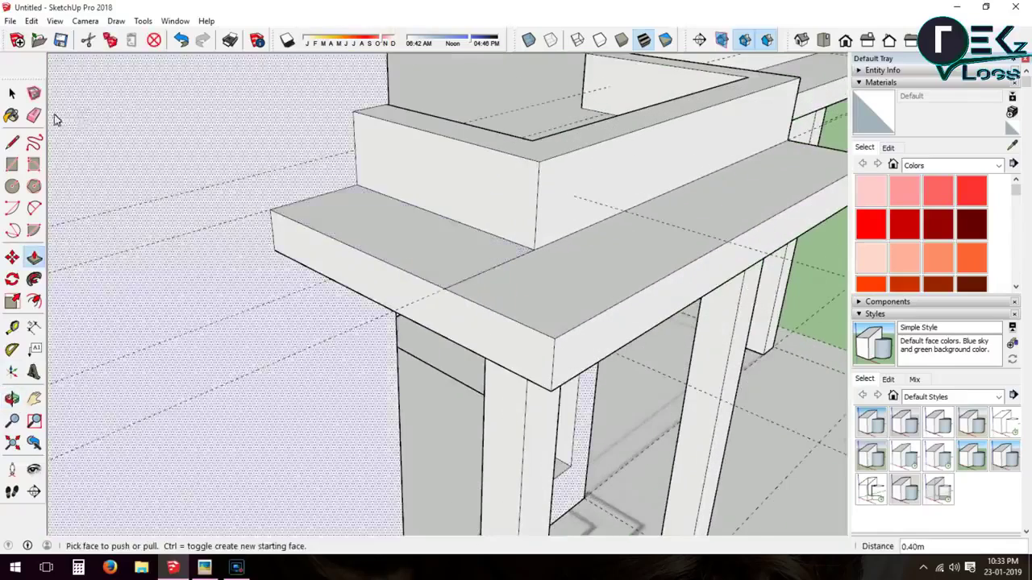
{"action": "key", "text": "e"}
Orbit over the porch slab to inspect the projecting band from several angles
{"action": "left_click", "coordinate": [12, 398]}
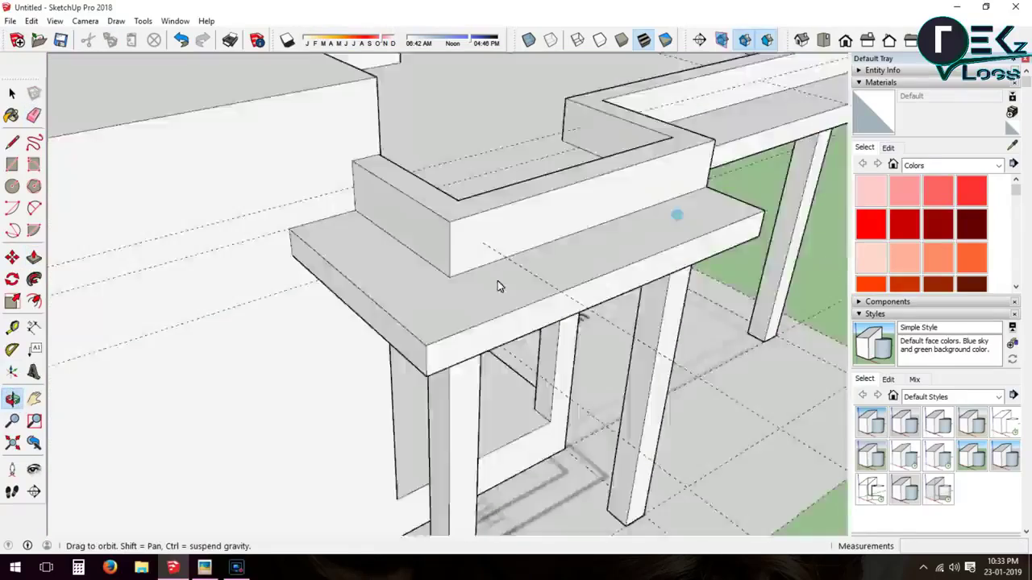
{"action": "left_click_drag", "start_coordinate": [498, 281], "coordinate": [87, 116]}
{"action": "scroll", "coordinate": [359, 261], "scroll_direction": "down", "scroll_amount": 3}
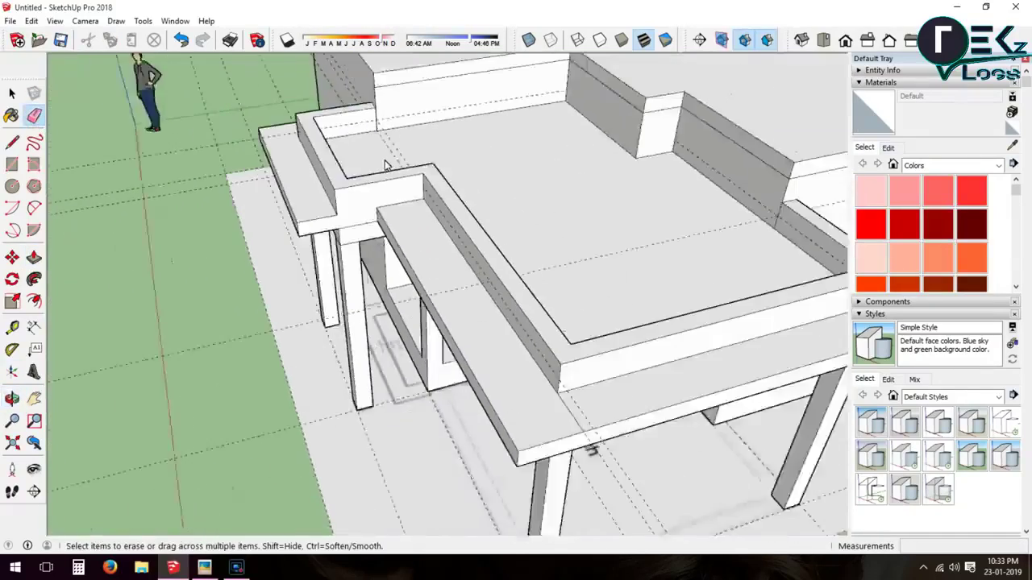
{"action": "scroll", "coordinate": [548, 426], "scroll_direction": "up", "scroll_amount": 3}
{"action": "middle_click_drag", "start_coordinate": [548, 426], "coordinate": [383, 302]}
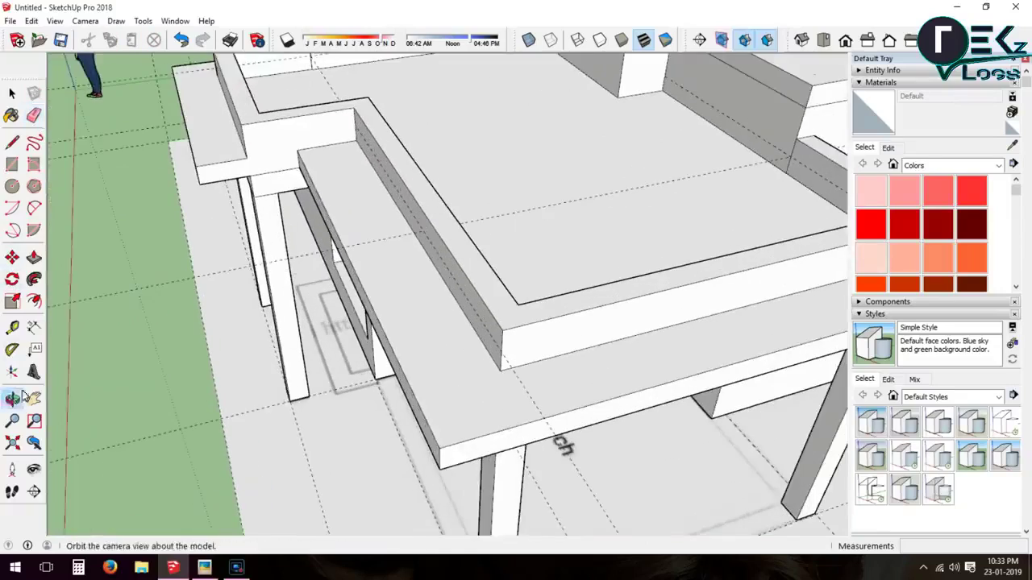
{"action": "left_click", "coordinate": [13, 398]}
{"action": "scroll", "coordinate": [403, 275], "scroll_direction": "down", "scroll_amount": 5}
{"action": "scroll", "coordinate": [412, 271], "scroll_direction": "up", "scroll_amount": 2}
{"action": "scroll", "coordinate": [502, 295], "scroll_direction": "up", "scroll_amount": 2}
{"action": "scroll", "coordinate": [534, 307], "scroll_direction": "up", "scroll_amount": 2}
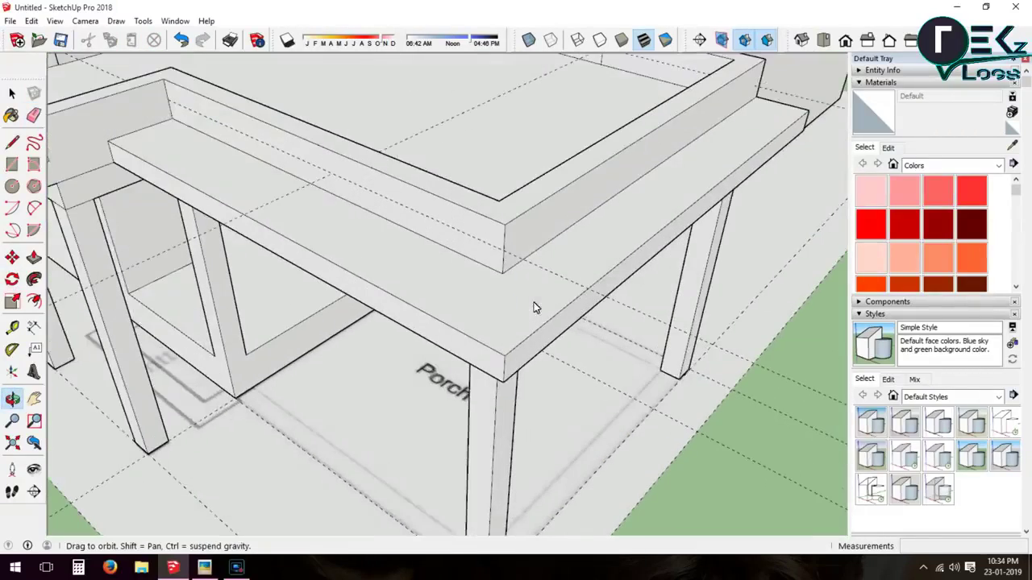
{"action": "middle_click_drag", "start_coordinate": [474, 353], "coordinate": [177, 267]}
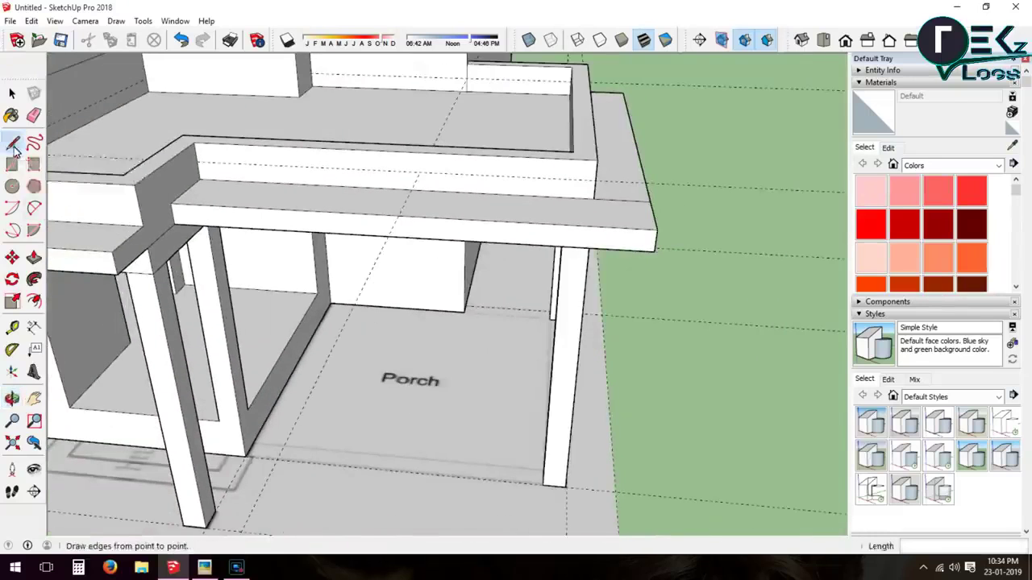
{"action": "left_click", "coordinate": [12, 164]}
{"action": "scroll", "coordinate": [169, 208], "scroll_direction": "up", "scroll_amount": 3}
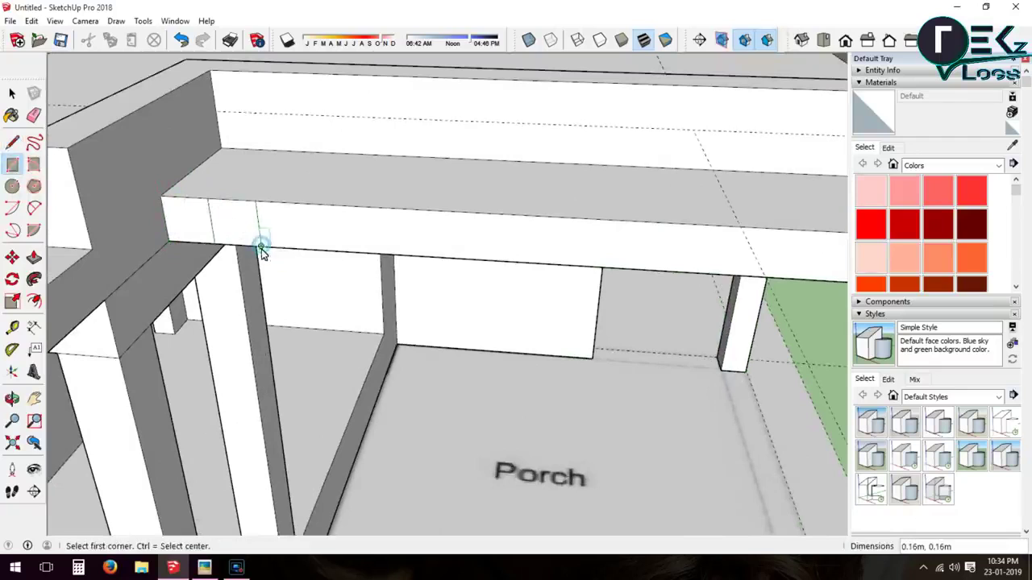
Paste copies of the division lines at intervals along the porch beam
{"action": "left_click", "coordinate": [12, 95]}
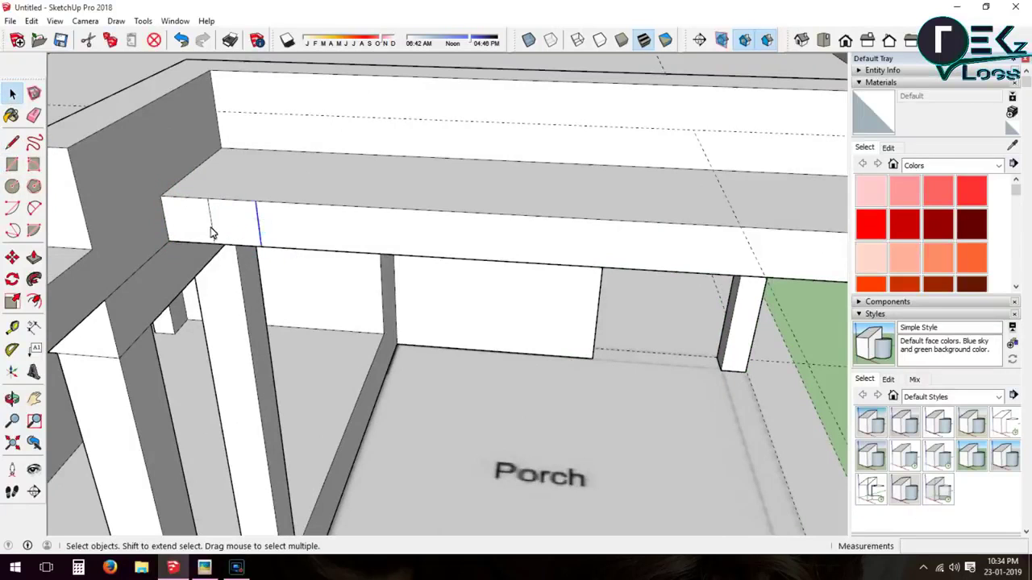
{"action": "left_click", "coordinate": [266, 249]}
{"action": "middle_click_drag", "start_coordinate": [266, 249], "coordinate": [564, 266]}
{"action": "key", "text": "ctrl+v"}
{"action": "left_click", "coordinate": [611, 295]}
{"action": "key", "text": "ctrl+v"}
{"action": "left_click", "coordinate": [669, 295]}
{"action": "middle_click_drag", "start_coordinate": [669, 295], "coordinate": [315, 317]}
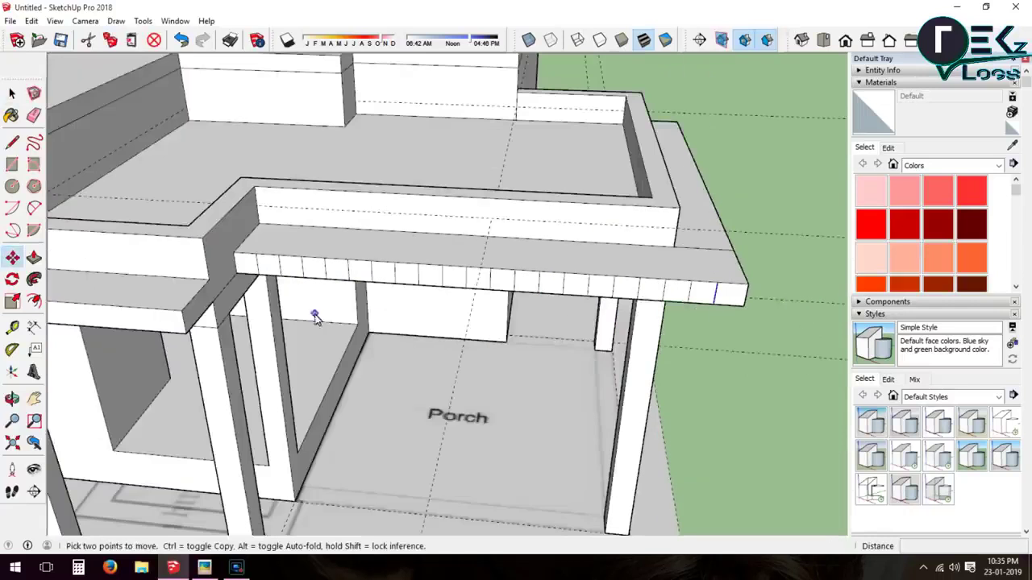
Push/Pull the first beam block out 0.50 m and repeat it on six more faces
{"action": "left_click", "coordinate": [247, 263]}
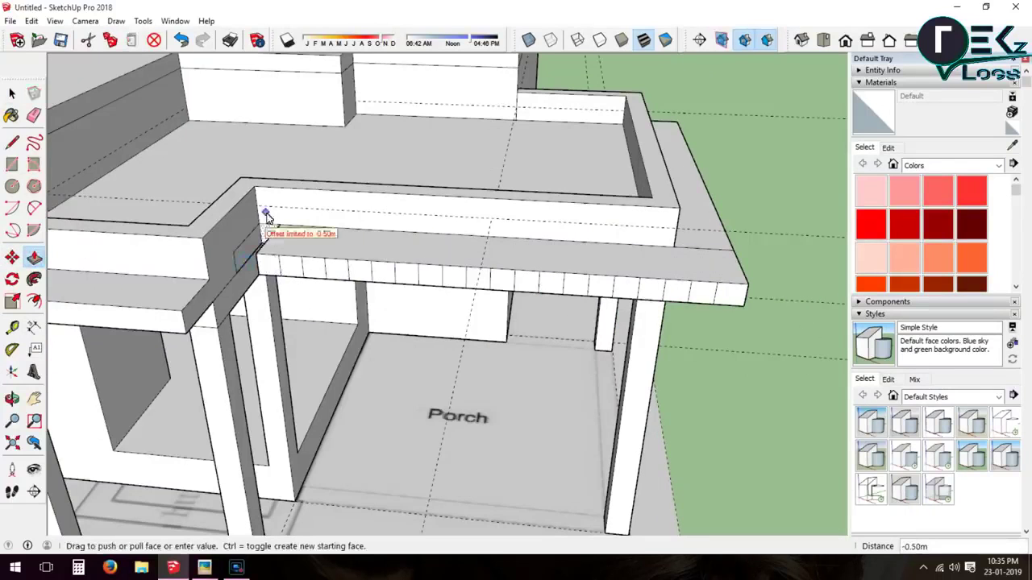
{"action": "left_click", "coordinate": [335, 268]}
{"action": "double_click", "coordinate": [336, 268]}
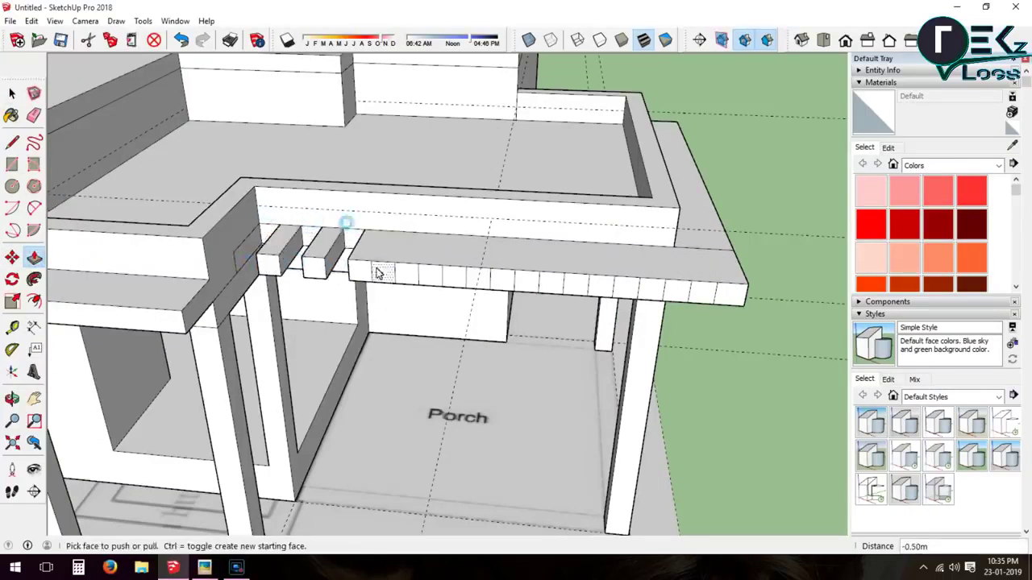
{"action": "double_click", "coordinate": [420, 270]}
{"action": "double_click", "coordinate": [466, 270]}
{"action": "double_click", "coordinate": [536, 245]}
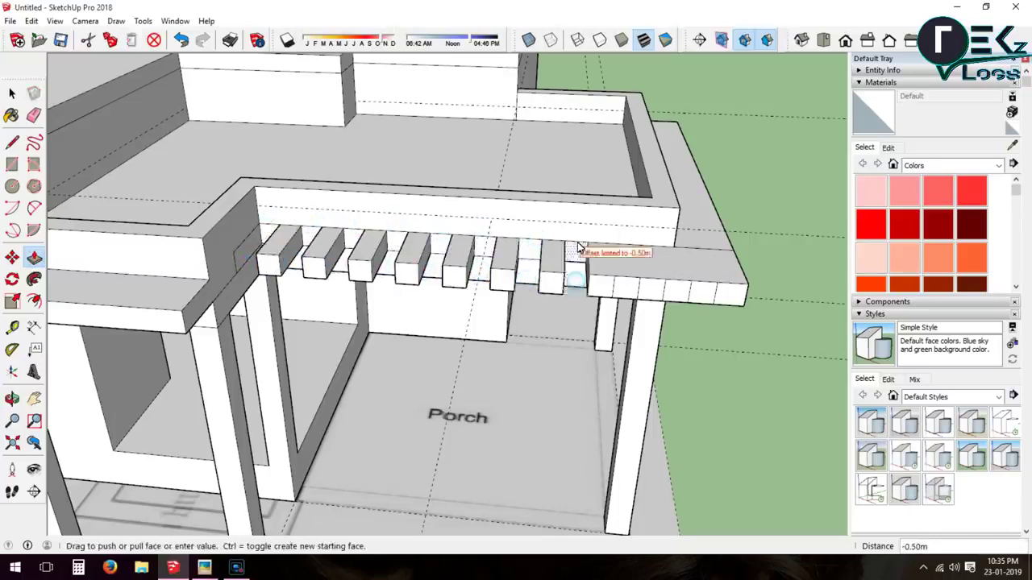
{"action": "double_click", "coordinate": [585, 252]}
{"action": "double_click", "coordinate": [633, 254]}
{"action": "mouse_move", "coordinate": [673, 248]}
{"action": "middle_mouse_down"}
{"action": "mouse_move", "coordinate": [430, 257]}
{"action": "mouse_move", "coordinate": [260, 339]}
{"action": "middle_mouse_up"}
{"action": "scroll", "coordinate": [418, 236], "scroll_direction": "up", "scroll_amount": 5}
Erase stray edges and draw a line splitting the wall face beside the staircase
{"action": "key", "text": "e"}
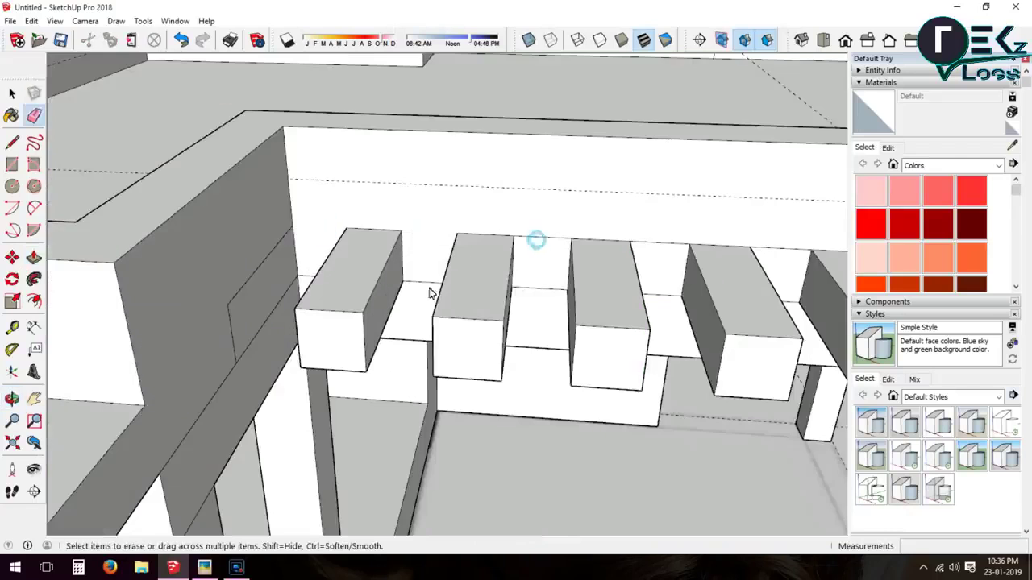
{"action": "scroll", "coordinate": [372, 221], "scroll_direction": "down", "scroll_amount": 5}
{"action": "scroll", "coordinate": [371, 221], "scroll_direction": "down", "scroll_amount": 1}
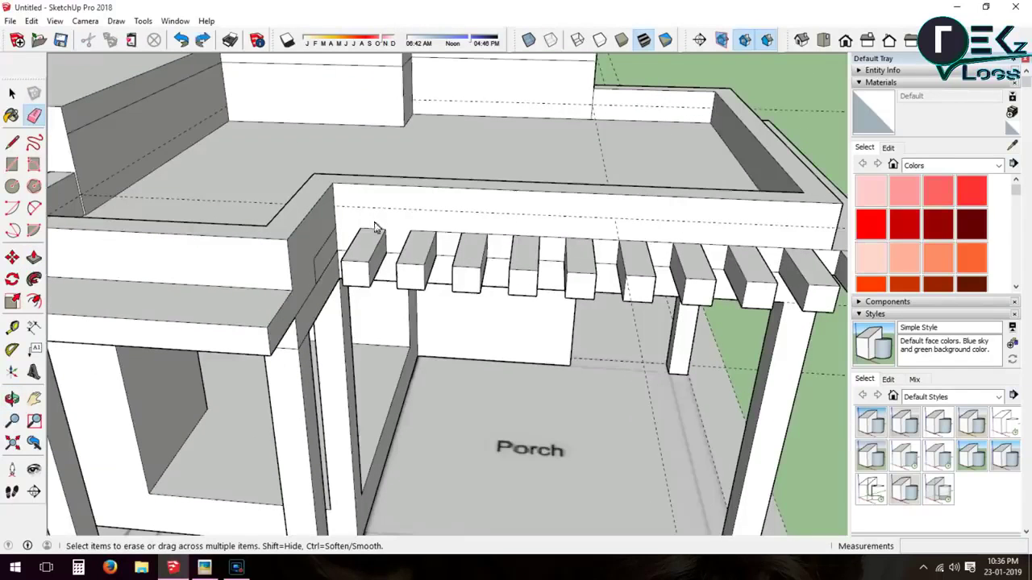
{"action": "scroll", "coordinate": [691, 252], "scroll_direction": "down", "scroll_amount": 3}
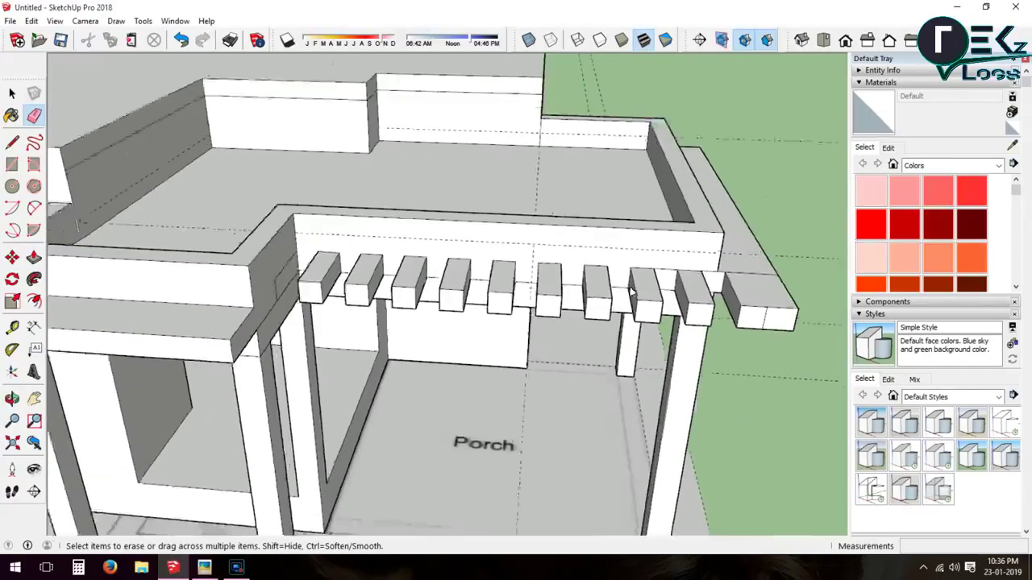
{"action": "scroll", "coordinate": [734, 276], "scroll_direction": "up", "scroll_amount": 3}
{"action": "scroll", "coordinate": [725, 318], "scroll_direction": "down", "scroll_amount": 3}
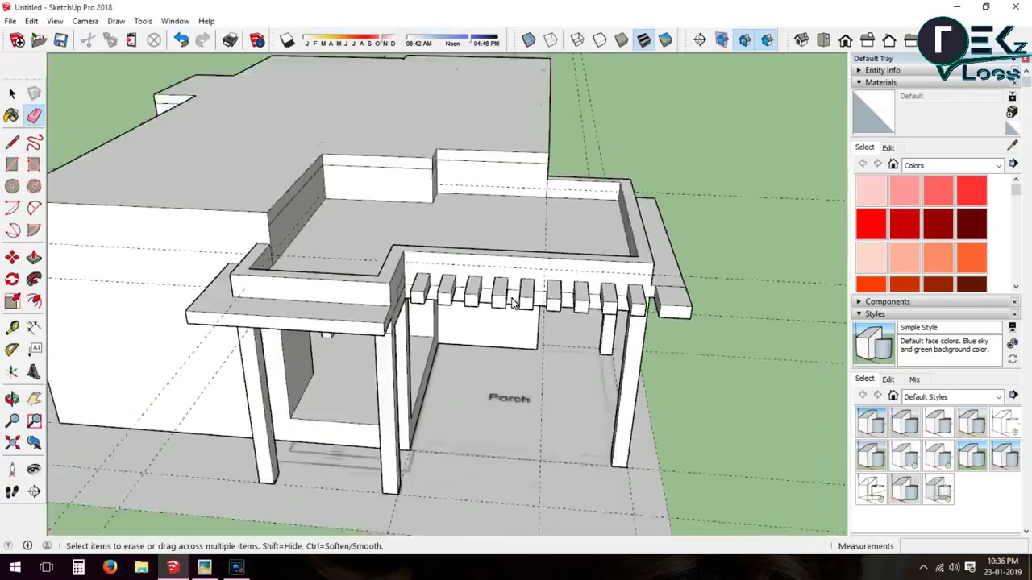
{"action": "scroll", "coordinate": [483, 362], "scroll_direction": "down", "scroll_amount": 2}
{"action": "scroll", "coordinate": [182, 375], "scroll_direction": "up", "scroll_amount": 3}
{"action": "mouse_move", "coordinate": [454, 399]}
{"action": "left_mouse_down"}
{"action": "mouse_move", "coordinate": [223, 202]}
{"action": "mouse_move", "coordinate": [50, 256]}
{"action": "left_mouse_up"}
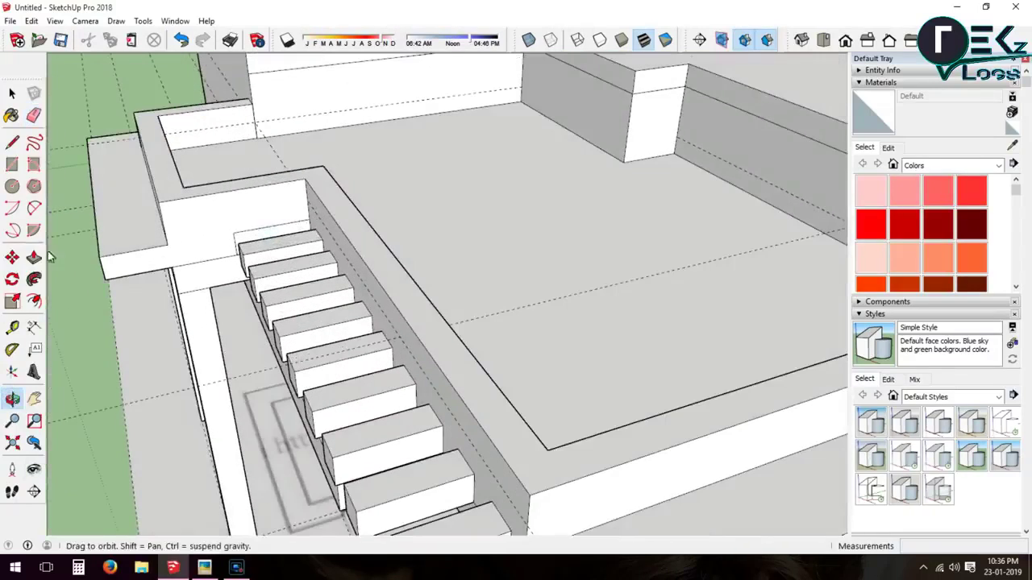
{"action": "left_click", "coordinate": [234, 234]}
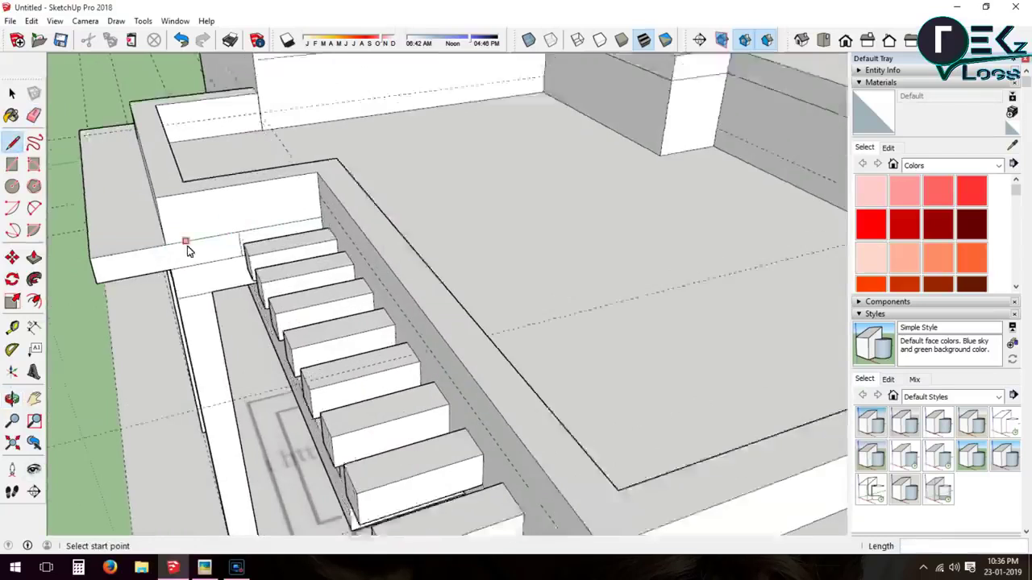
{"action": "scroll", "coordinate": [241, 242], "scroll_direction": "up", "scroll_amount": 3}
Pull the split wall strip out 0.16 m over the steps
{"action": "left_click", "coordinate": [34, 256]}
{"action": "left_click_drag", "start_coordinate": [299, 231], "coordinate": [306, 244]}
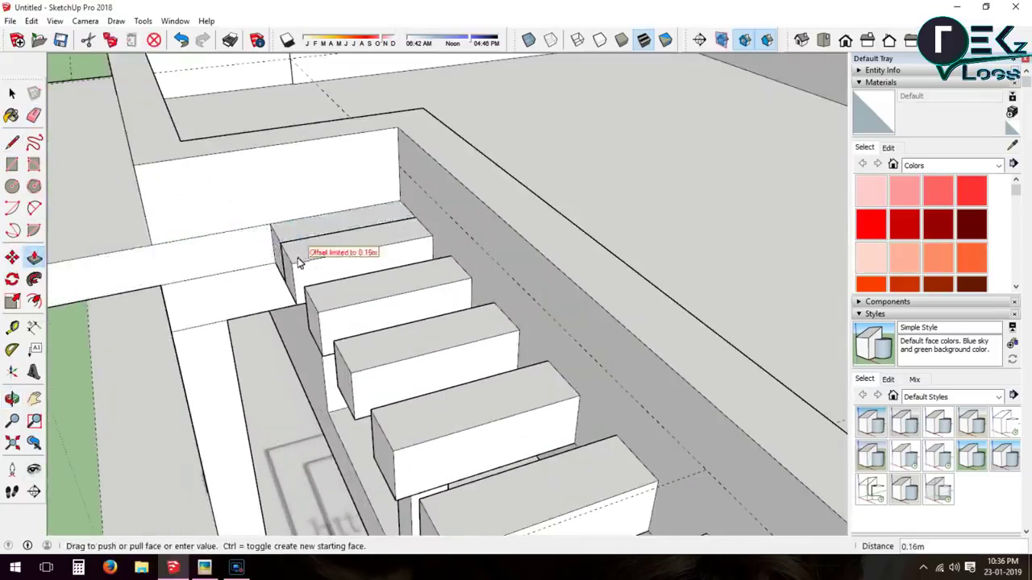
{"action": "left_click", "coordinate": [421, 228]}
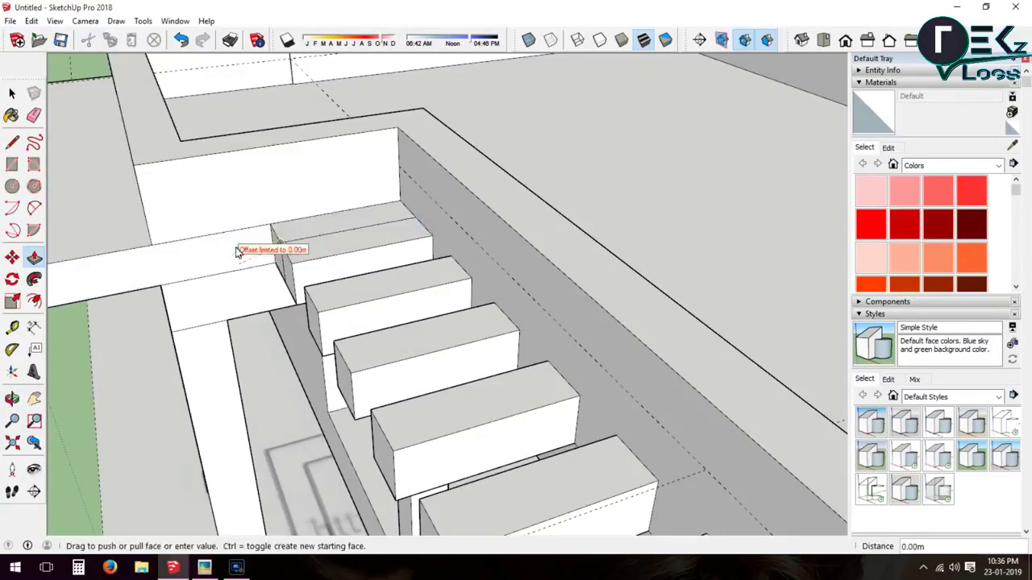
{"action": "left_click", "coordinate": [289, 248]}
{"action": "mouse_move", "coordinate": [289, 248]}
{"action": "middle_mouse_down"}
{"action": "mouse_move", "coordinate": [193, 222]}
{"action": "mouse_move", "coordinate": [303, 305]}
{"action": "mouse_move", "coordinate": [556, 302]}
{"action": "mouse_move", "coordinate": [392, 318]}
{"action": "mouse_move", "coordinate": [440, 361]}
{"action": "mouse_move", "coordinate": [403, 295]}
{"action": "middle_mouse_up"}
{"action": "scroll", "coordinate": [403, 295], "scroll_direction": "up", "scroll_amount": 2}
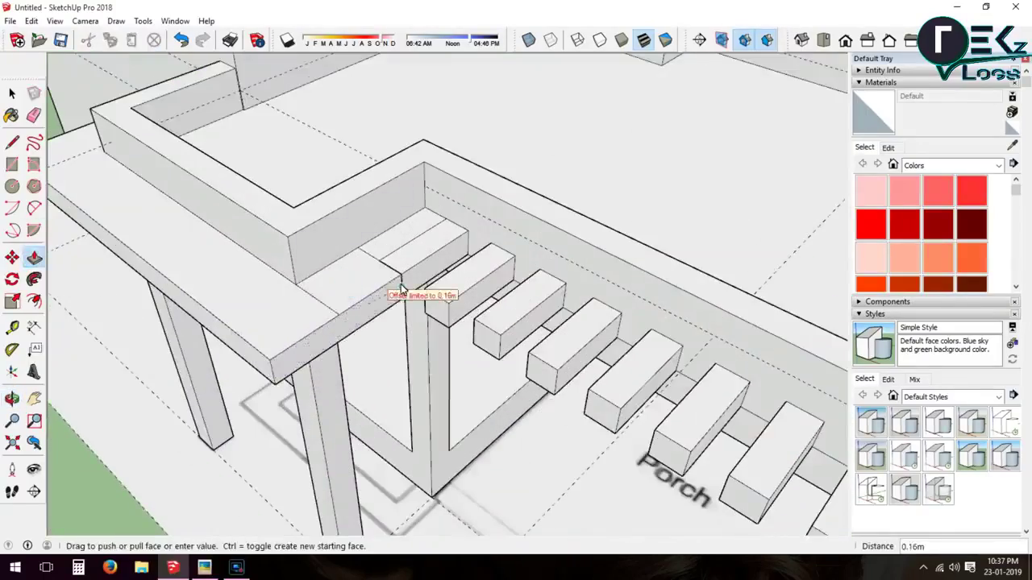
{"action": "scroll", "coordinate": [50, 200], "scroll_direction": "up", "scroll_amount": 3}
Erase the leftover stray edges around the porch
{"action": "key", "text": "e"}
{"action": "scroll", "coordinate": [377, 272], "scroll_direction": "down", "scroll_amount": 3}
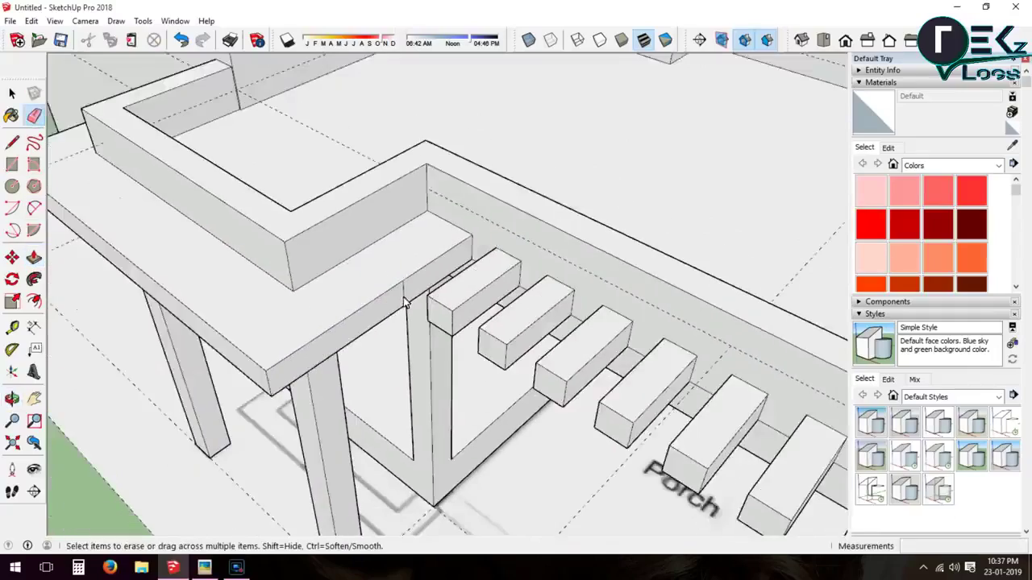
{"action": "scroll", "coordinate": [417, 255], "scroll_direction": "down", "scroll_amount": 2}
{"action": "middle_click_drag", "start_coordinate": [416, 256], "coordinate": [599, 320]}
{"action": "scroll", "coordinate": [599, 320], "scroll_direction": "down", "scroll_amount": 3}
Offset the main roof outline inward
{"action": "middle_click_drag", "start_coordinate": [465, 283], "coordinate": [395, 352]}
{"action": "scroll", "coordinate": [461, 214], "scroll_direction": "down", "scroll_amount": 2}
{"action": "scroll", "coordinate": [460, 215], "scroll_direction": "up", "scroll_amount": 2}
{"action": "left_click", "coordinate": [34, 301]}
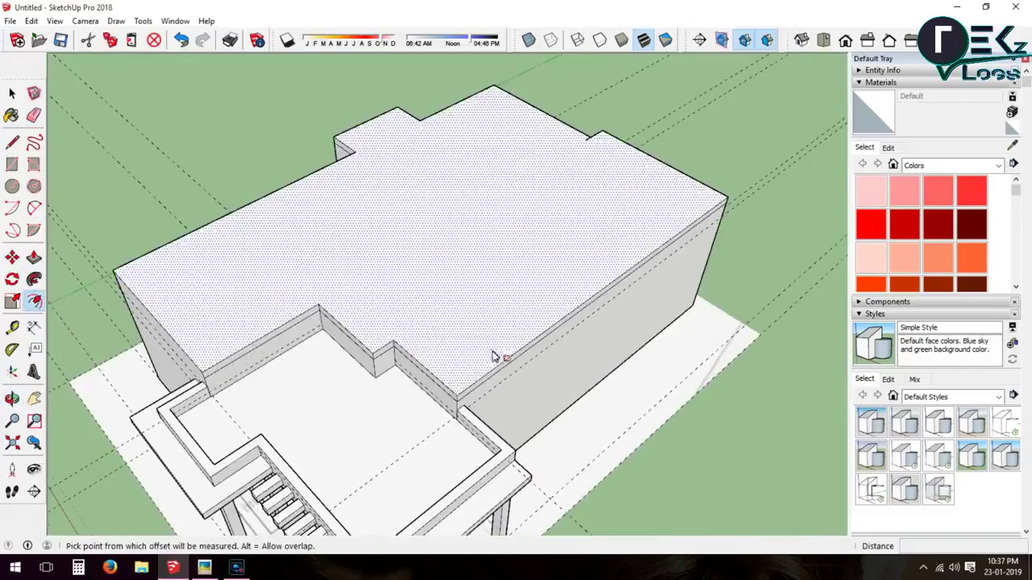
{"action": "scroll", "coordinate": [490, 355], "scroll_direction": "up", "scroll_amount": 4}
Raise the roof's outer border strip 0.40 m into a parapet
{"action": "left_click", "coordinate": [12, 399]}
{"action": "scroll", "coordinate": [433, 350], "scroll_direction": "down", "scroll_amount": 3}
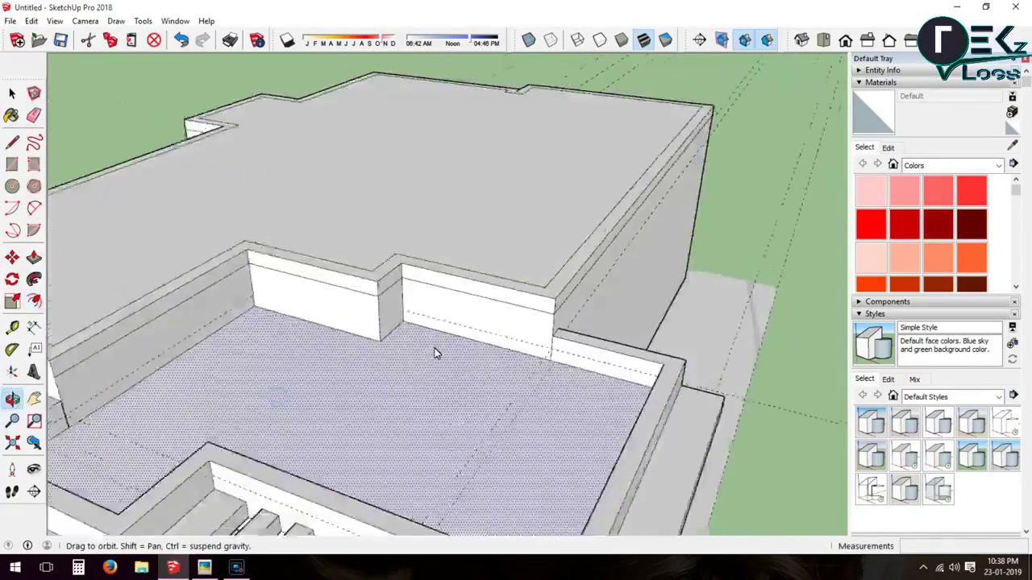
{"action": "scroll", "coordinate": [491, 337], "scroll_direction": "down", "scroll_amount": 2}
{"action": "mouse_move", "coordinate": [491, 338]}
{"action": "left_mouse_down"}
{"action": "mouse_move", "coordinate": [456, 304]}
{"action": "mouse_move", "coordinate": [387, 306]}
{"action": "left_mouse_up"}
{"action": "scroll", "coordinate": [457, 303], "scroll_direction": "up", "scroll_amount": 4}
{"action": "scroll", "coordinate": [457, 304], "scroll_direction": "down", "scroll_amount": 3}
{"action": "left_click", "coordinate": [34, 257]}
{"action": "scroll", "coordinate": [388, 265], "scroll_direction": "up", "scroll_amount": 4}
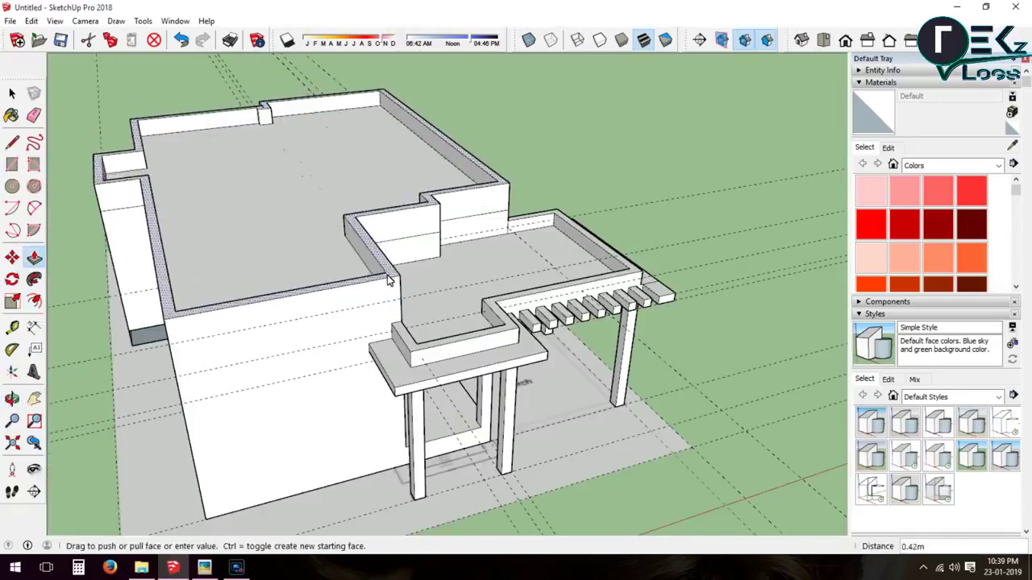
{"action": "scroll", "coordinate": [387, 270], "scroll_direction": "up", "scroll_amount": 2}
{"action": "left_click", "coordinate": [375, 329]}
{"action": "scroll", "coordinate": [375, 329], "scroll_direction": "down", "scroll_amount": 3}
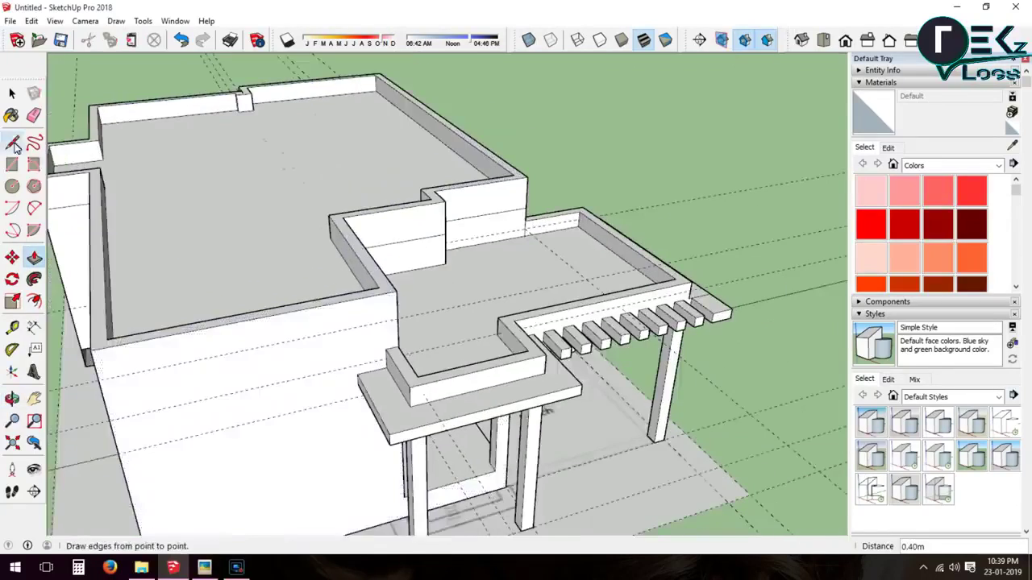
Draw a band line along the parapet wall
{"action": "left_click", "coordinate": [13, 399]}
{"action": "scroll", "coordinate": [435, 272], "scroll_direction": "up", "scroll_amount": 3}
{"action": "scroll", "coordinate": [436, 272], "scroll_direction": "down", "scroll_amount": 3}
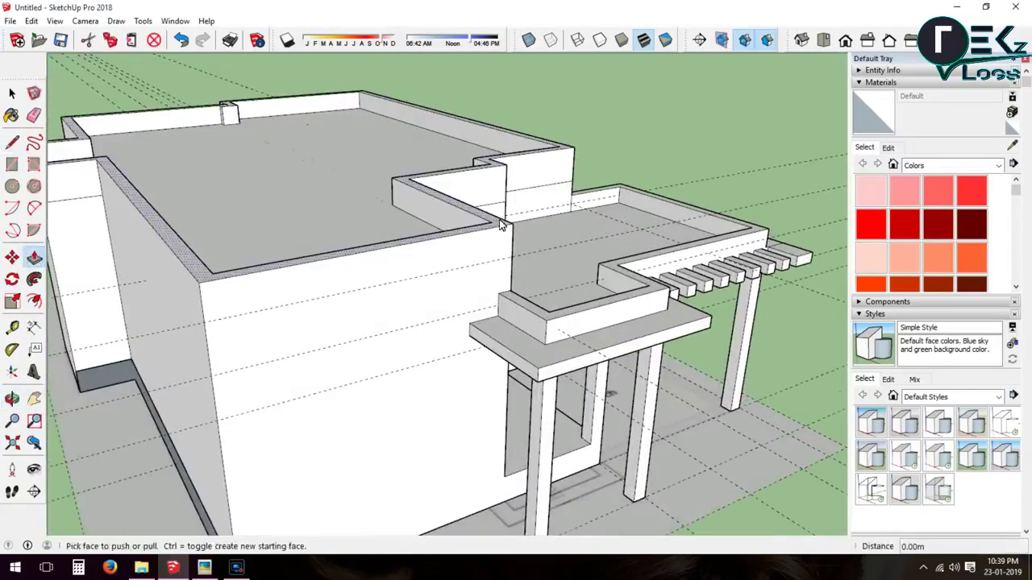
{"action": "key", "text": "l"}
{"action": "left_click", "coordinate": [506, 258]}
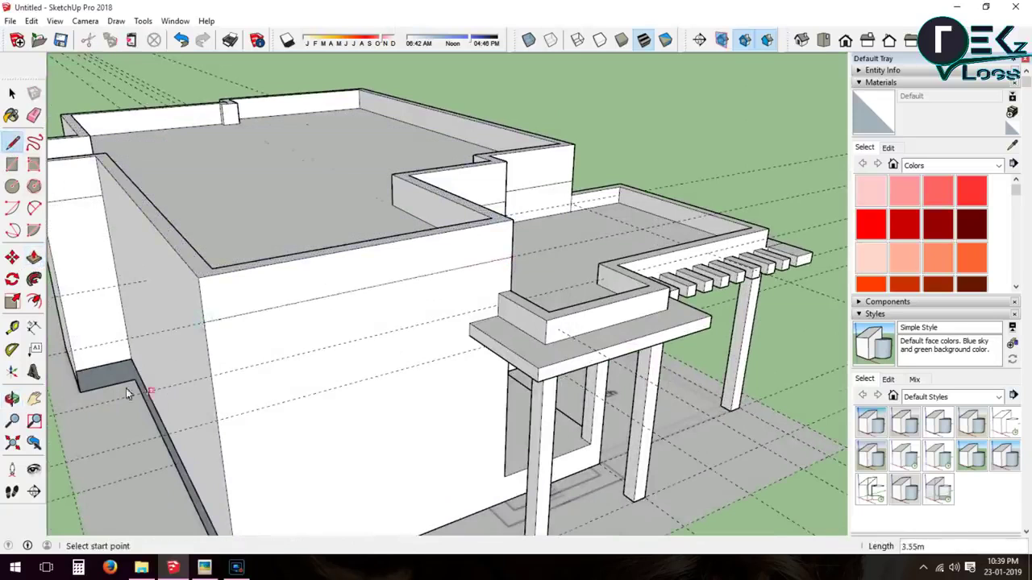
{"action": "scroll", "coordinate": [127, 393], "scroll_direction": "down", "scroll_amount": 3}
{"action": "middle_click_drag", "start_coordinate": [127, 394], "coordinate": [116, 168]}
{"action": "scroll", "coordinate": [115, 167], "scroll_direction": "up", "scroll_amount": 3}
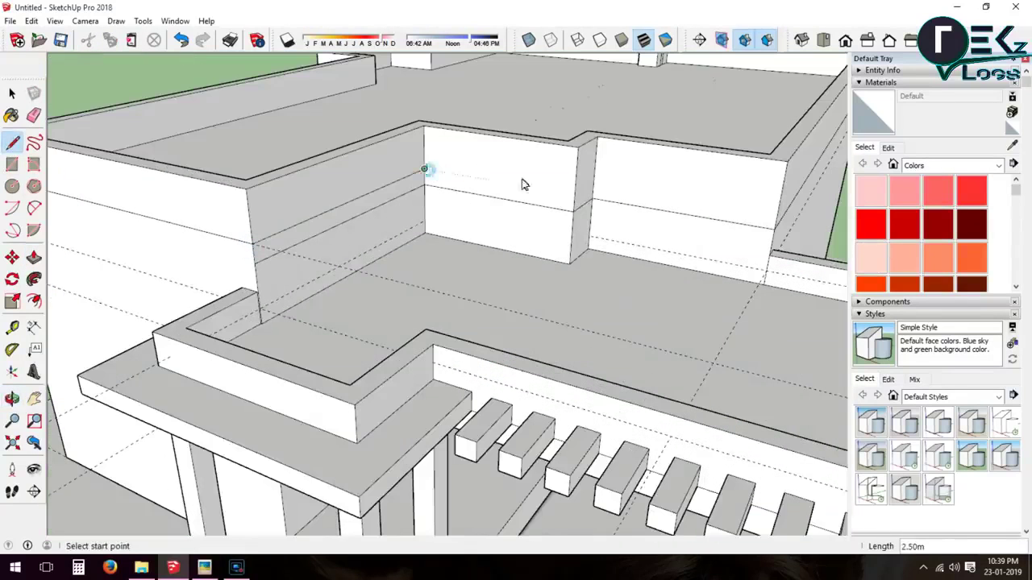
{"action": "left_click", "coordinate": [255, 266]}
{"action": "scroll", "coordinate": [255, 266], "scroll_direction": "down", "scroll_amount": 3}
{"action": "scroll", "coordinate": [295, 253], "scroll_direction": "up", "scroll_amount": 2}
Pull the parapet wall strips out about 0.05 m into bands, extending the side face
{"action": "key", "text": "p"}
{"action": "left_click_drag", "start_coordinate": [223, 253], "coordinate": [260, 258]}
{"action": "left_click", "coordinate": [216, 256]}
{"action": "scroll", "coordinate": [260, 258], "scroll_direction": "up", "scroll_amount": 3}
{"action": "left_click", "coordinate": [261, 258]}
{"action": "left_click_drag", "start_coordinate": [484, 171], "coordinate": [488, 168]}
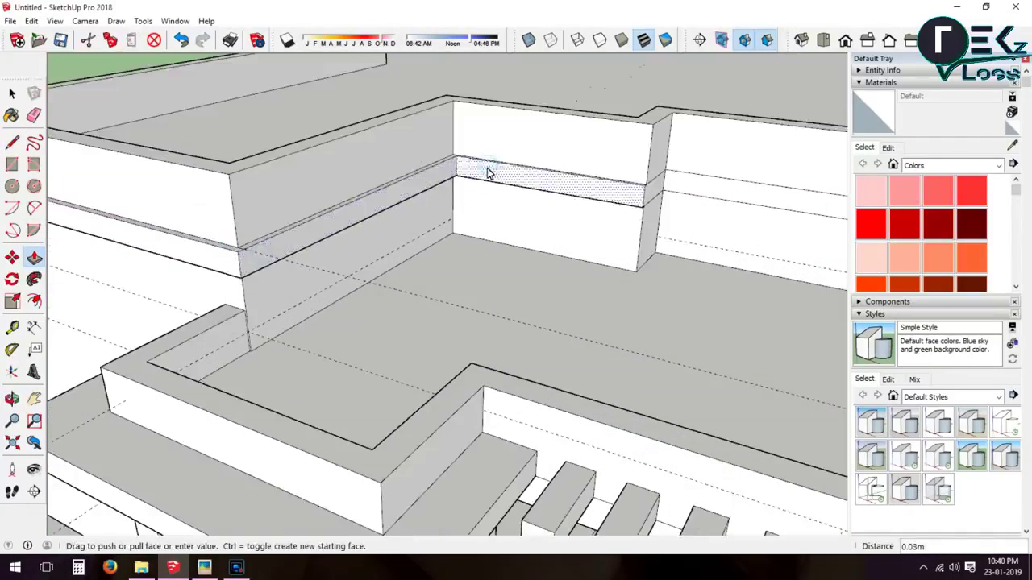
{"action": "scroll", "coordinate": [489, 168], "scroll_direction": "up", "scroll_amount": 3}
{"action": "left_click", "coordinate": [486, 173]}
{"action": "scroll", "coordinate": [287, 253], "scroll_direction": "down", "scroll_amount": 2}
{"action": "left_click_drag", "start_coordinate": [635, 223], "coordinate": [696, 214]}
{"action": "left_click", "coordinate": [696, 214]}
{"action": "scroll", "coordinate": [696, 214], "scroll_direction": "down", "scroll_amount": 5}
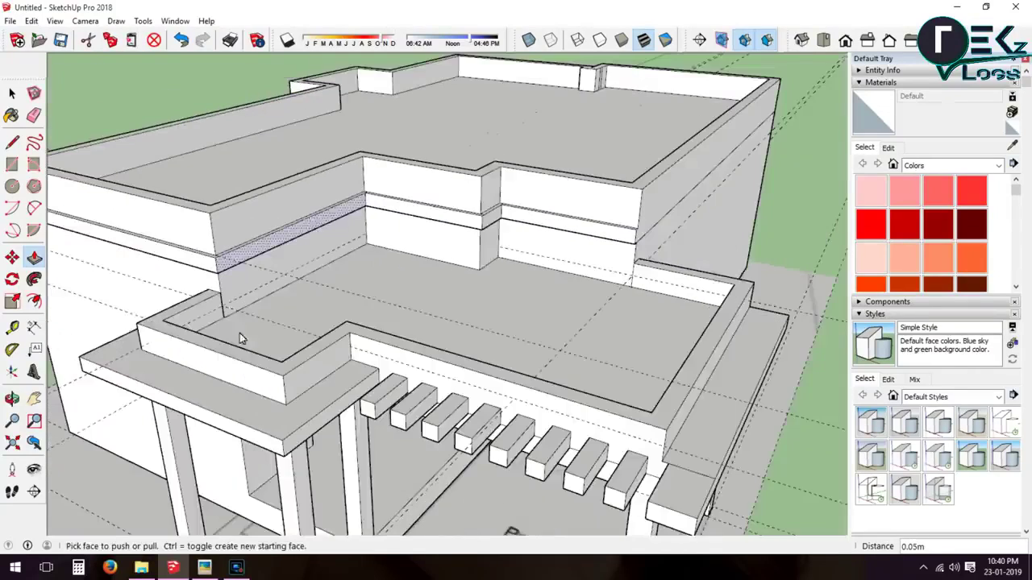
Draw a band line across the front wall and push it out 0.05 m
{"action": "middle_click_drag", "start_coordinate": [571, 212], "coordinate": [609, 254]}
{"action": "scroll", "coordinate": [608, 254], "scroll_direction": "up", "scroll_amount": 4}
{"action": "key", "text": "l"}
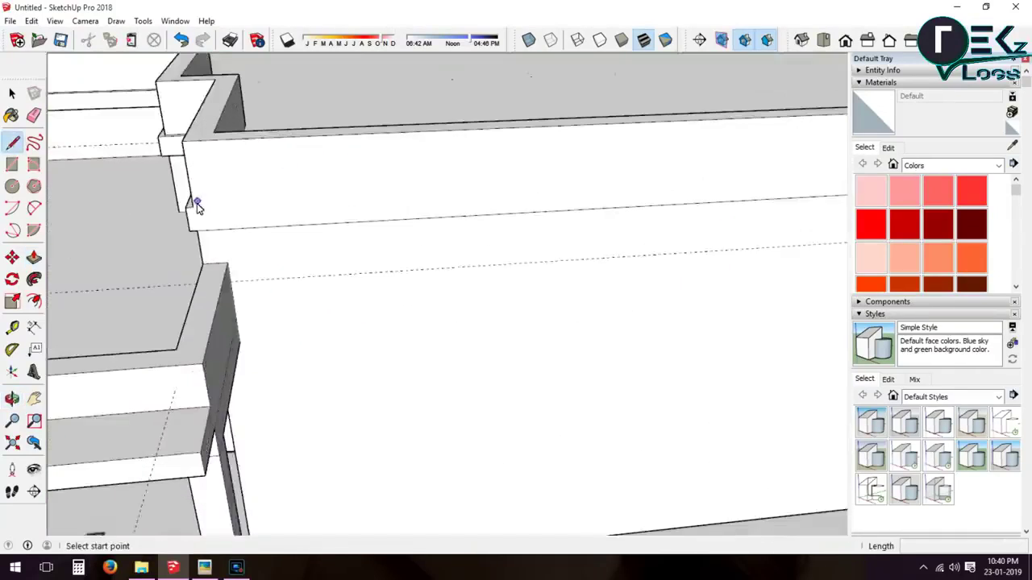
{"action": "left_click", "coordinate": [130, 207]}
{"action": "scroll", "coordinate": [171, 216], "scroll_direction": "up", "scroll_amount": 5}
{"action": "key", "text": "p"}
{"action": "left_click", "coordinate": [218, 258]}
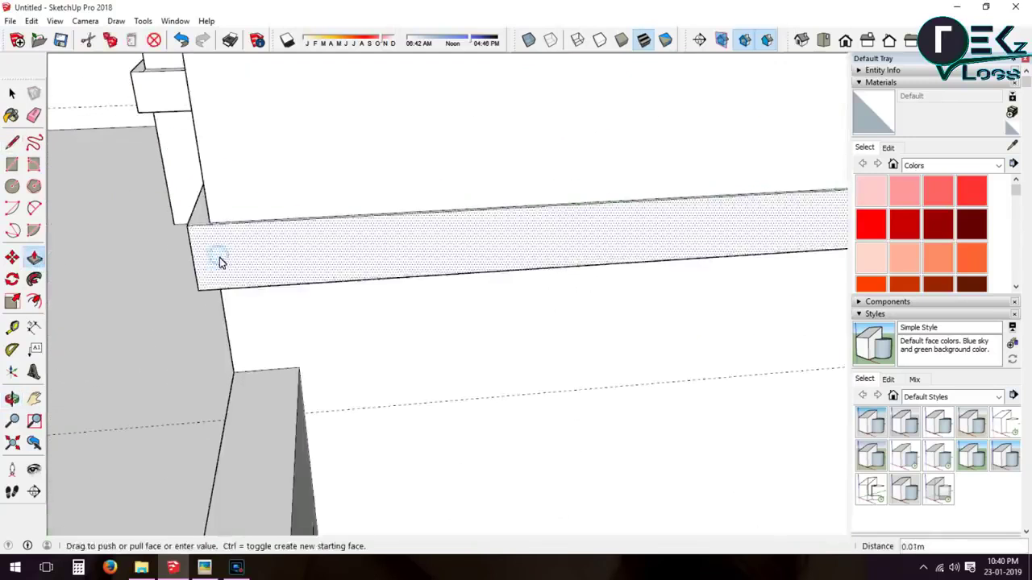
{"action": "left_click", "coordinate": [219, 267]}
Erase leftover edges at the wall corner
{"action": "left_click", "coordinate": [34, 117]}
{"action": "scroll", "coordinate": [650, 371], "scroll_direction": "down", "scroll_amount": 3}
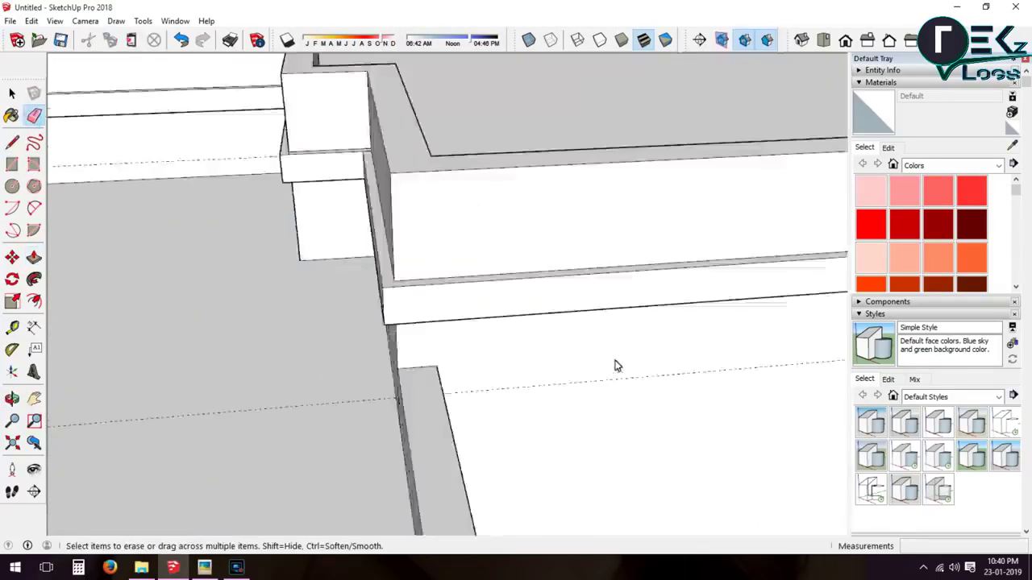
{"action": "middle_click_drag", "start_coordinate": [649, 371], "coordinate": [463, 225]}
{"action": "scroll", "coordinate": [721, 393], "scroll_direction": "down", "scroll_amount": 2}
{"action": "scroll", "coordinate": [468, 219], "scroll_direction": "down", "scroll_amount": 5}
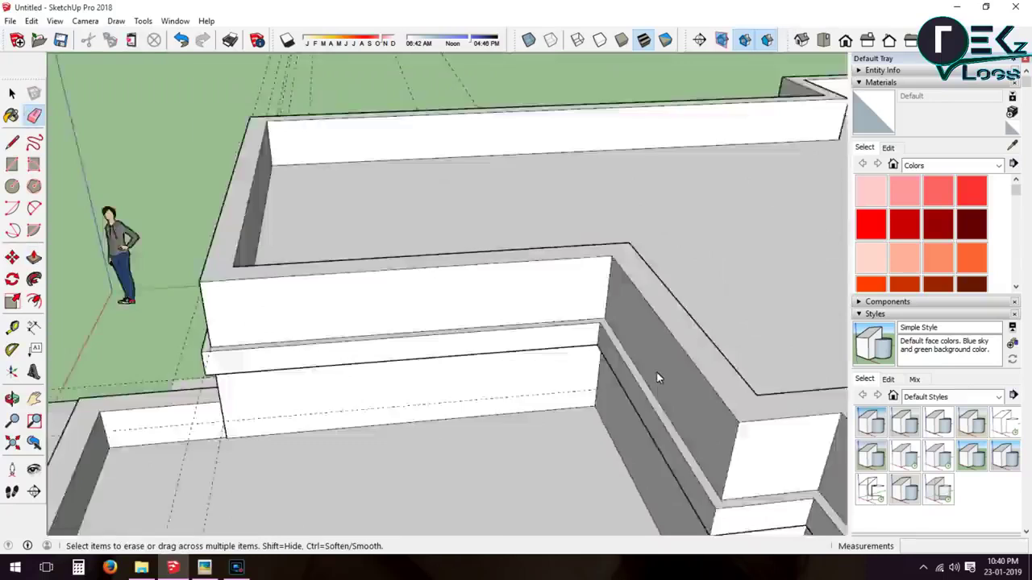
{"action": "scroll", "coordinate": [659, 376], "scroll_direction": "up", "scroll_amount": 3}
{"action": "scroll", "coordinate": [346, 417], "scroll_direction": "down", "scroll_amount": 2}
{"action": "left_click", "coordinate": [12, 398]}
{"action": "scroll", "coordinate": [421, 299], "scroll_direction": "down", "scroll_amount": 3}
{"action": "left_click_drag", "start_coordinate": [421, 299], "coordinate": [456, 281]}
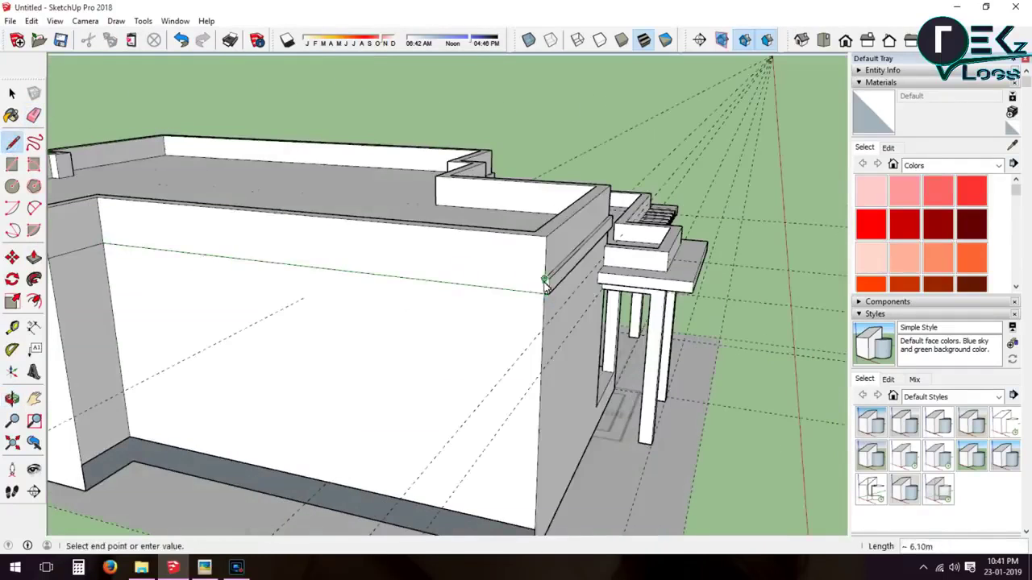
{"action": "scroll", "coordinate": [104, 240], "scroll_direction": "down", "scroll_amount": 3}
{"action": "scroll", "coordinate": [300, 375], "scroll_direction": "up", "scroll_amount": 5}
Begin outlining a window rectangle on the front wall
{"action": "key", "text": "p"}
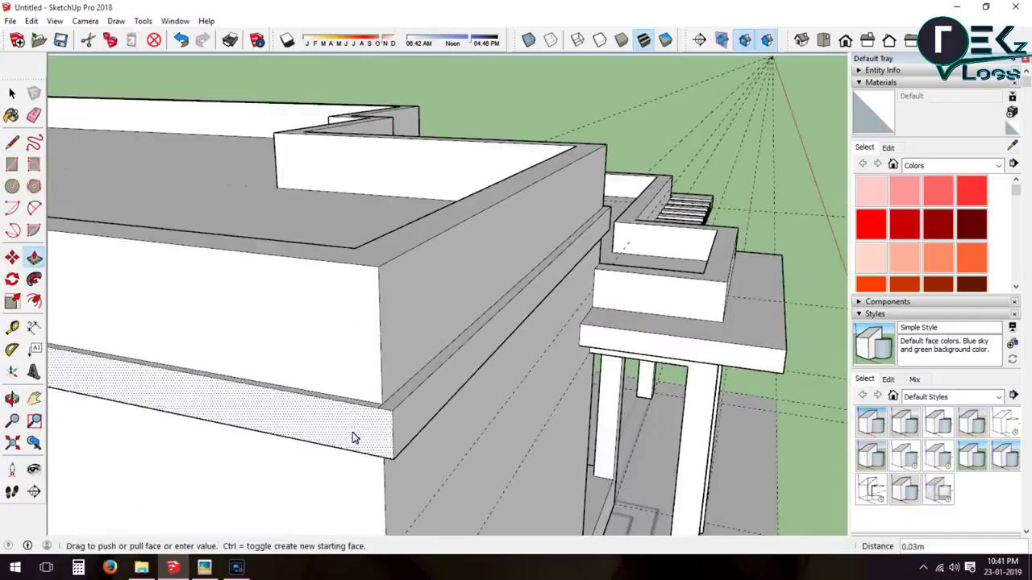
{"action": "key", "text": "space"}
{"action": "scroll", "coordinate": [242, 403], "scroll_direction": "down", "scroll_amount": 3}
{"action": "left_click", "coordinate": [12, 398]}
{"action": "mouse_move", "coordinate": [96, 387]}
{"action": "left_mouse_down"}
{"action": "mouse_move", "coordinate": [179, 320]}
{"action": "mouse_move", "coordinate": [294, 390]}
{"action": "mouse_move", "coordinate": [205, 345]}
{"action": "left_mouse_up"}
{"action": "left_click", "coordinate": [369, 312]}
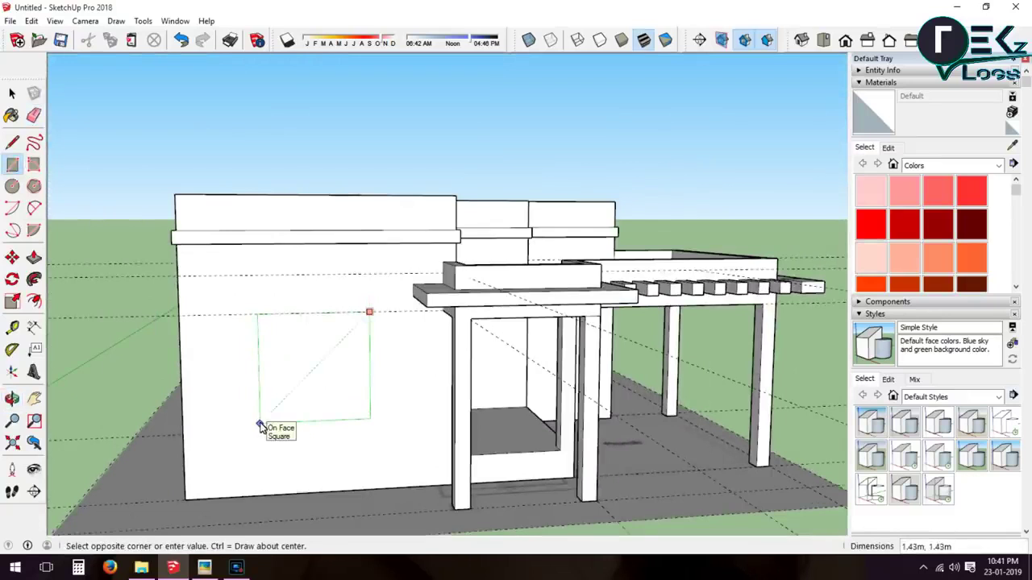
Push the window rectangle 0.17 m into the front wall
{"action": "left_click", "coordinate": [35, 260]}
{"action": "left_click_drag", "start_coordinate": [309, 361], "coordinate": [158, 451]}
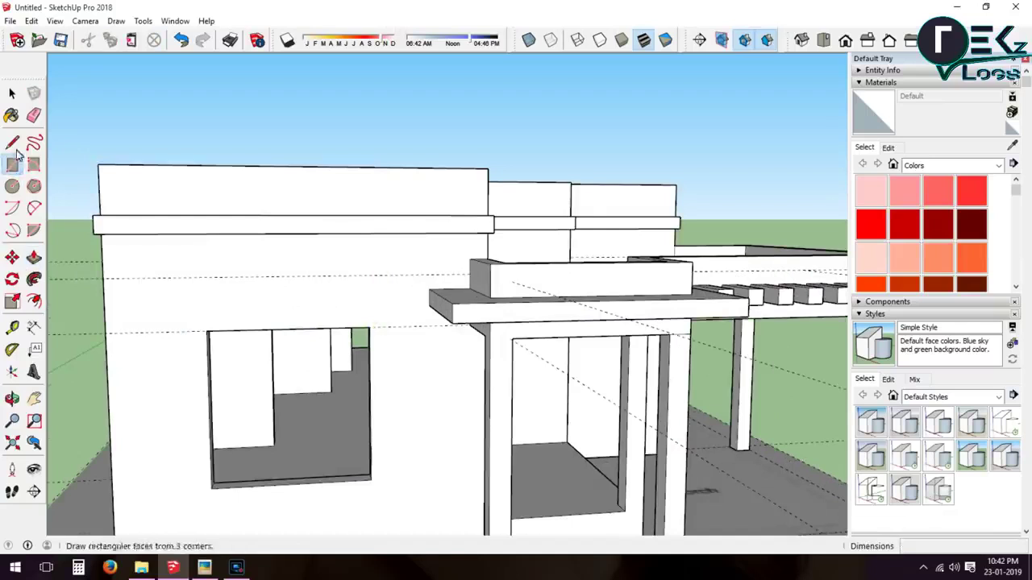
{"action": "scroll", "coordinate": [393, 335], "scroll_direction": "up", "scroll_amount": 5}
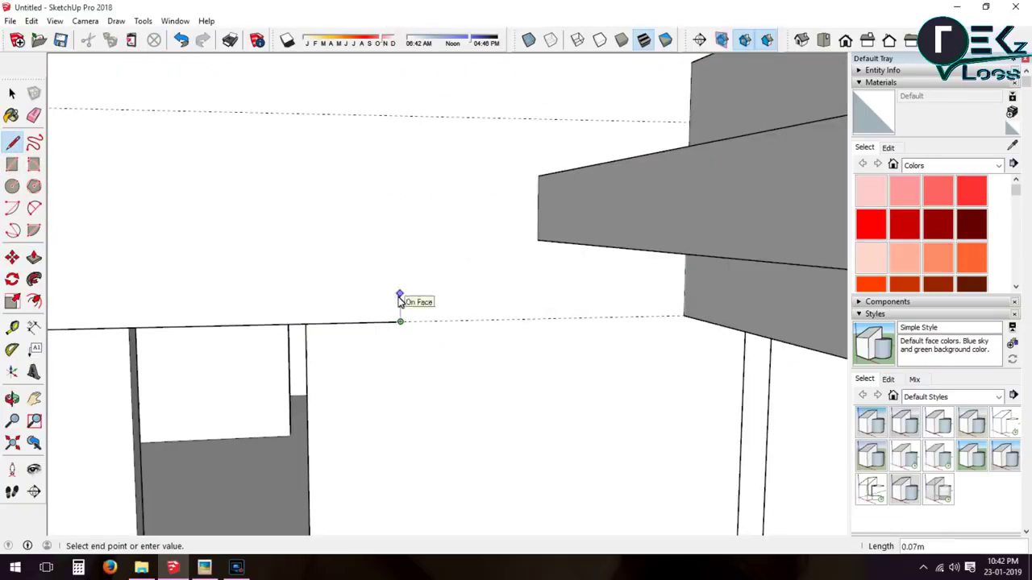
{"action": "scroll", "coordinate": [401, 290], "scroll_direction": "down", "scroll_amount": 3}
{"action": "scroll", "coordinate": [274, 281], "scroll_direction": "up", "scroll_amount": 1}
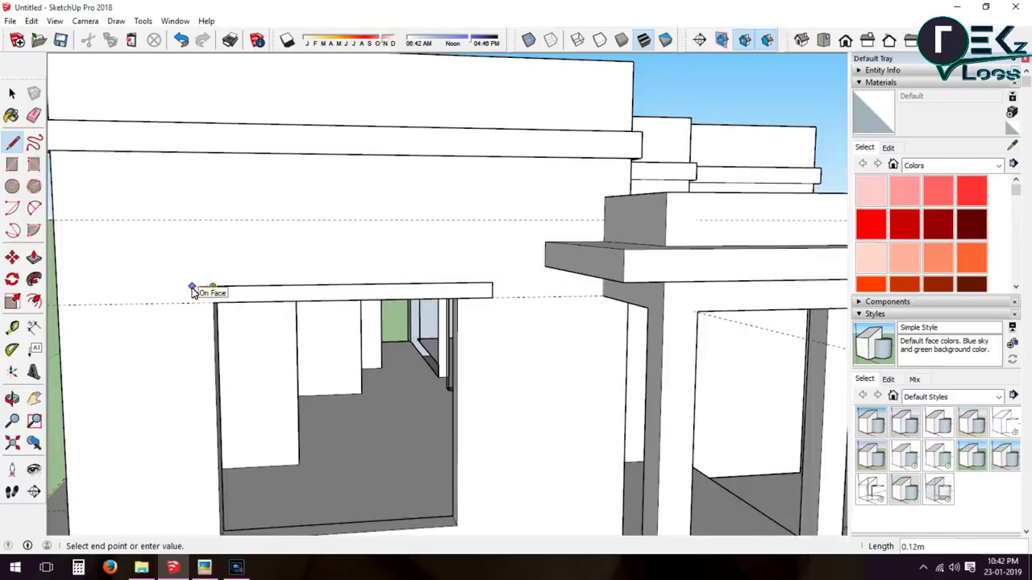
{"action": "scroll", "coordinate": [192, 292], "scroll_direction": "up", "scroll_amount": 1}
{"action": "scroll", "coordinate": [203, 290], "scroll_direction": "down", "scroll_amount": 2}
{"action": "scroll", "coordinate": [172, 233], "scroll_direction": "down", "scroll_amount": 2}
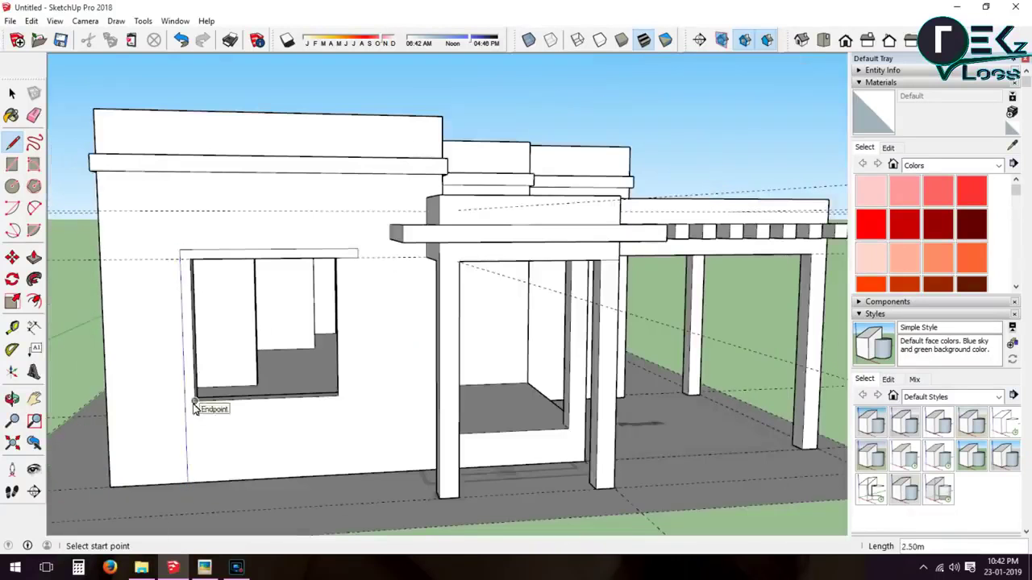
Draw a line along the window edge to split off the band above it
{"action": "left_click", "coordinate": [12, 399]}
{"action": "left_click_drag", "start_coordinate": [242, 362], "coordinate": [431, 403]}
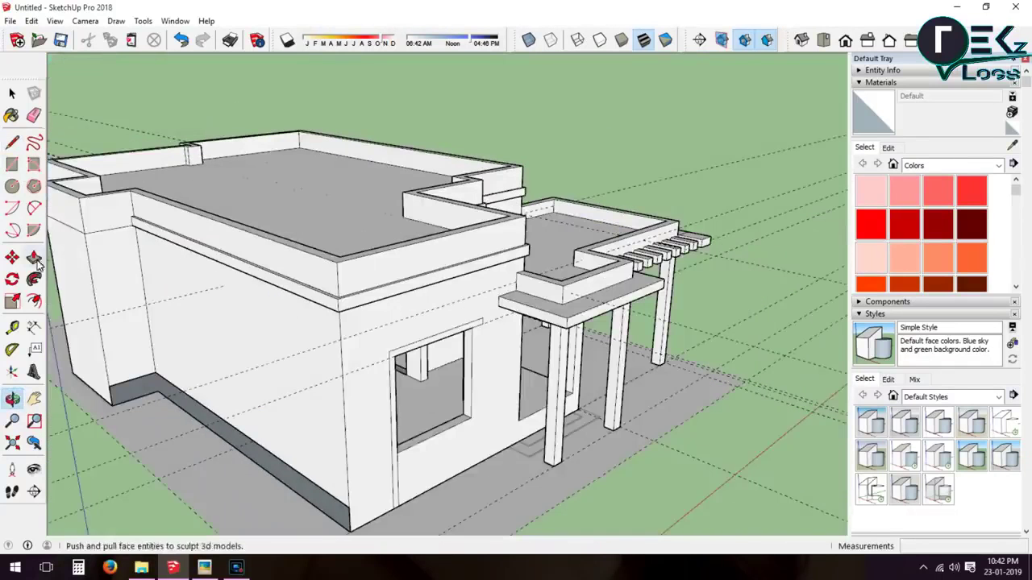
{"action": "scroll", "coordinate": [487, 371], "scroll_direction": "up", "scroll_amount": 4}
{"action": "scroll", "coordinate": [426, 392], "scroll_direction": "down", "scroll_amount": 3}
{"action": "scroll", "coordinate": [422, 396], "scroll_direction": "down", "scroll_amount": 1}
{"action": "scroll", "coordinate": [311, 449], "scroll_direction": "up", "scroll_amount": 3}
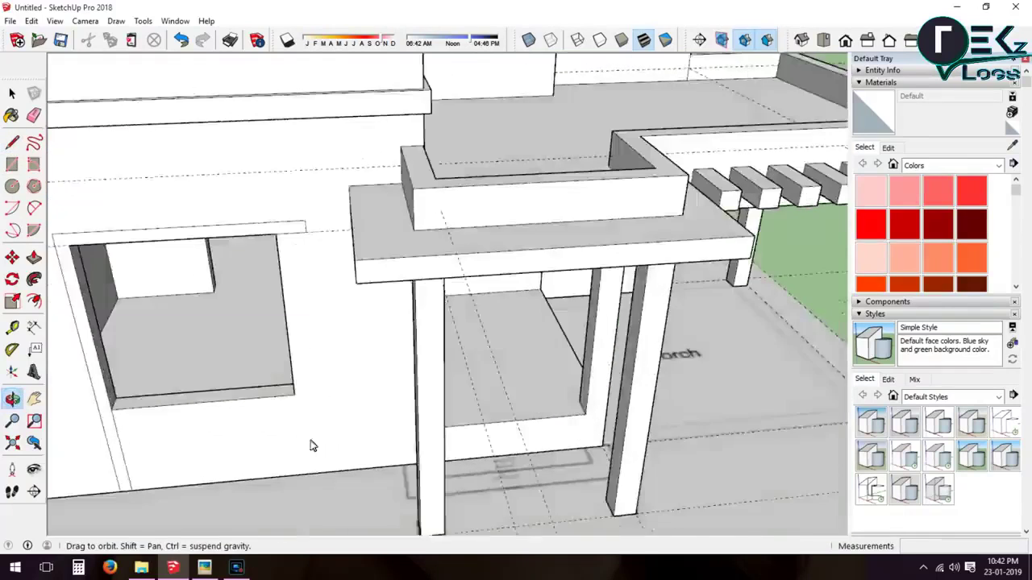
{"action": "scroll", "coordinate": [298, 431], "scroll_direction": "up", "scroll_amount": 2}
{"action": "scroll", "coordinate": [120, 435], "scroll_direction": "up", "scroll_amount": 2}
{"action": "key", "text": "l"}
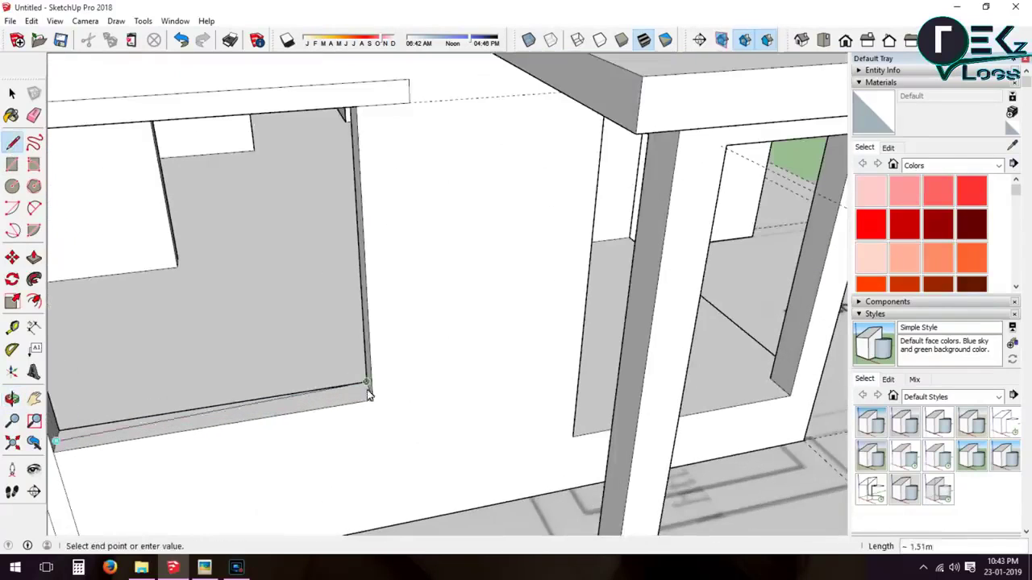
{"action": "left_click", "coordinate": [366, 387]}
{"action": "scroll", "coordinate": [387, 399], "scroll_direction": "down", "scroll_amount": 2}
{"action": "scroll", "coordinate": [403, 403], "scroll_direction": "down", "scroll_amount": 2}
{"action": "scroll", "coordinate": [365, 405], "scroll_direction": "down", "scroll_amount": 1}
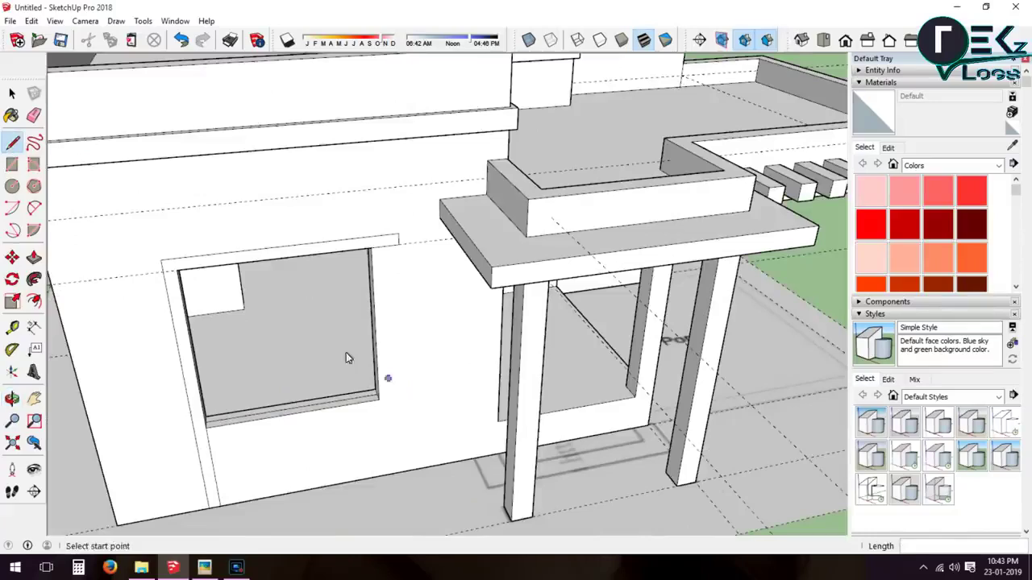
Pull the band above the window out 0.40 m and erase stray edges
{"action": "left_click", "coordinate": [33, 257]}
{"action": "left_click", "coordinate": [345, 247]}
{"action": "scroll", "coordinate": [379, 259], "scroll_direction": "up", "scroll_amount": 1}
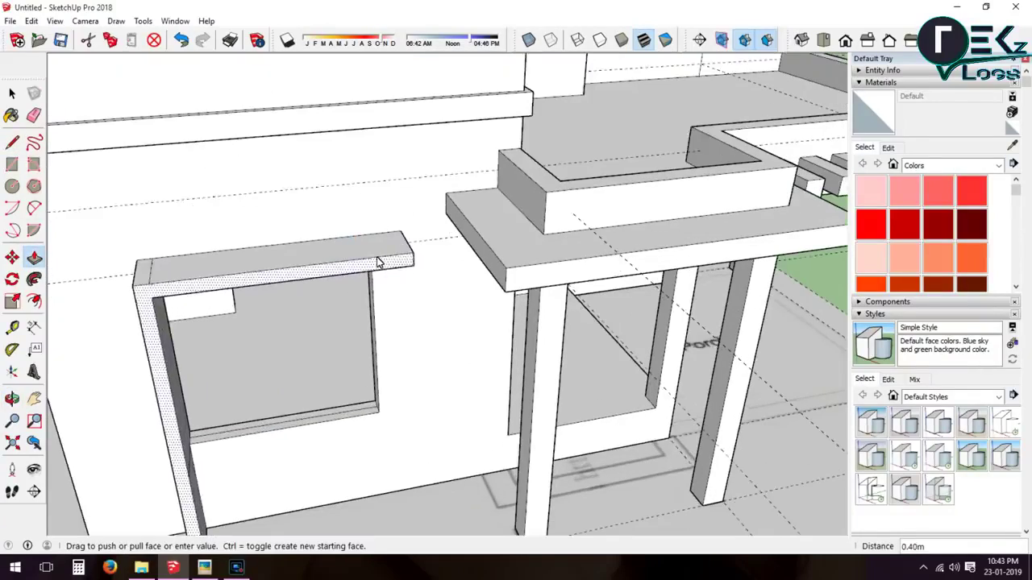
{"action": "left_click", "coordinate": [379, 259]}
{"action": "left_click", "coordinate": [34, 115]}
{"action": "scroll", "coordinate": [387, 363], "scroll_direction": "up", "scroll_amount": 3}
{"action": "scroll", "coordinate": [387, 363], "scroll_direction": "down", "scroll_amount": 5}
{"action": "mouse_move", "coordinate": [387, 364]}
{"action": "middle_mouse_down"}
{"action": "mouse_move", "coordinate": [382, 371]}
{"action": "mouse_move", "coordinate": [624, 253]}
{"action": "mouse_move", "coordinate": [677, 341]}
{"action": "mouse_move", "coordinate": [321, 325]}
{"action": "mouse_move", "coordinate": [357, 265]}
{"action": "middle_mouse_up"}
{"action": "scroll", "coordinate": [382, 371], "scroll_direction": "down", "scroll_amount": 5}
{"action": "scroll", "coordinate": [424, 244], "scroll_direction": "up", "scroll_amount": 5}
{"action": "scroll", "coordinate": [491, 288], "scroll_direction": "up", "scroll_amount": 3}
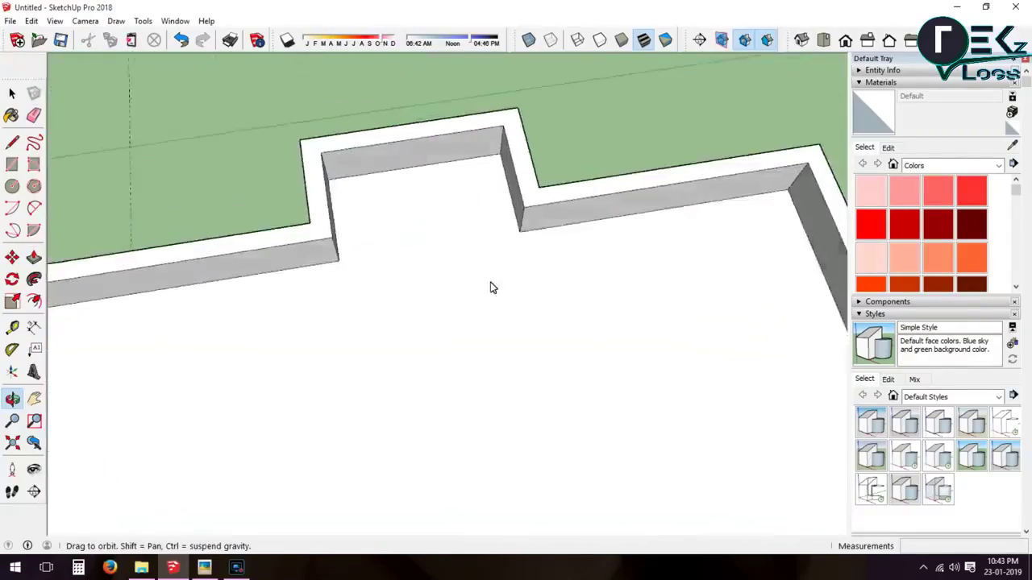
Draw the stair room rectangle on the roof and offset it inward for the walls
{"action": "left_click", "coordinate": [12, 143]}
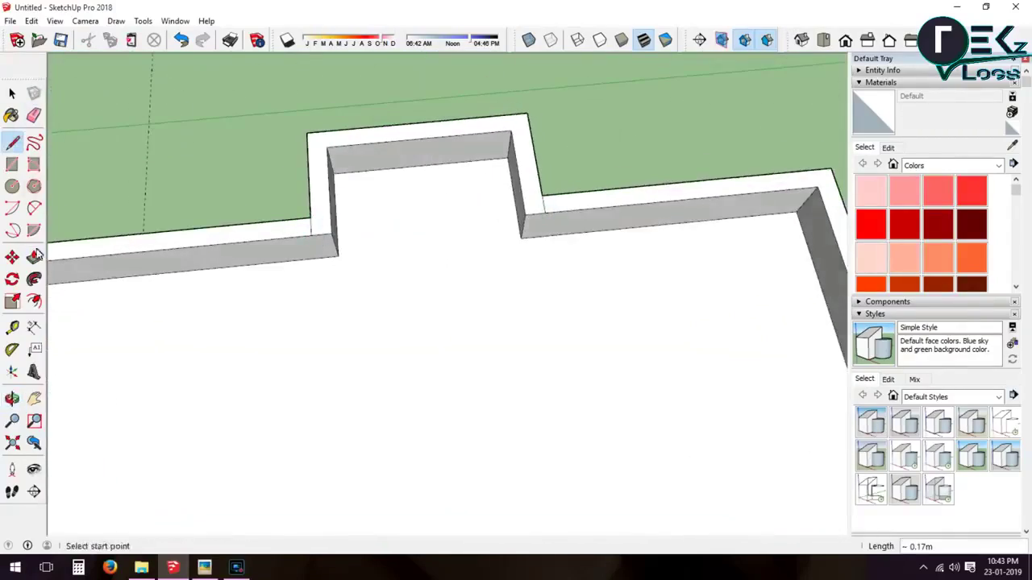
{"action": "left_click", "coordinate": [34, 256]}
{"action": "scroll", "coordinate": [385, 239], "scroll_direction": "down", "scroll_amount": 2}
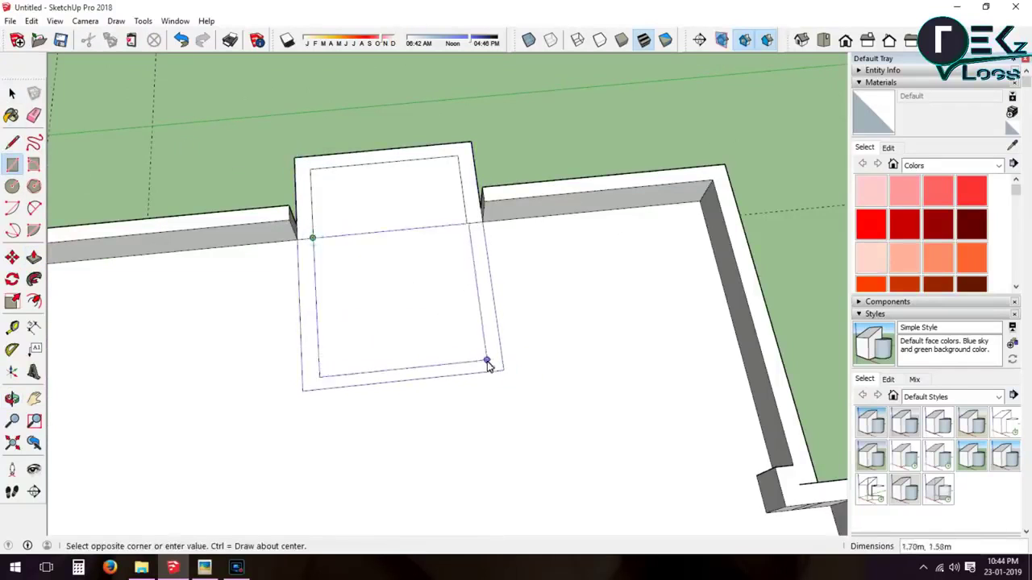
{"action": "left_click", "coordinate": [34, 299]}
{"action": "left_click", "coordinate": [305, 293]}
{"action": "left_click", "coordinate": [318, 293]}
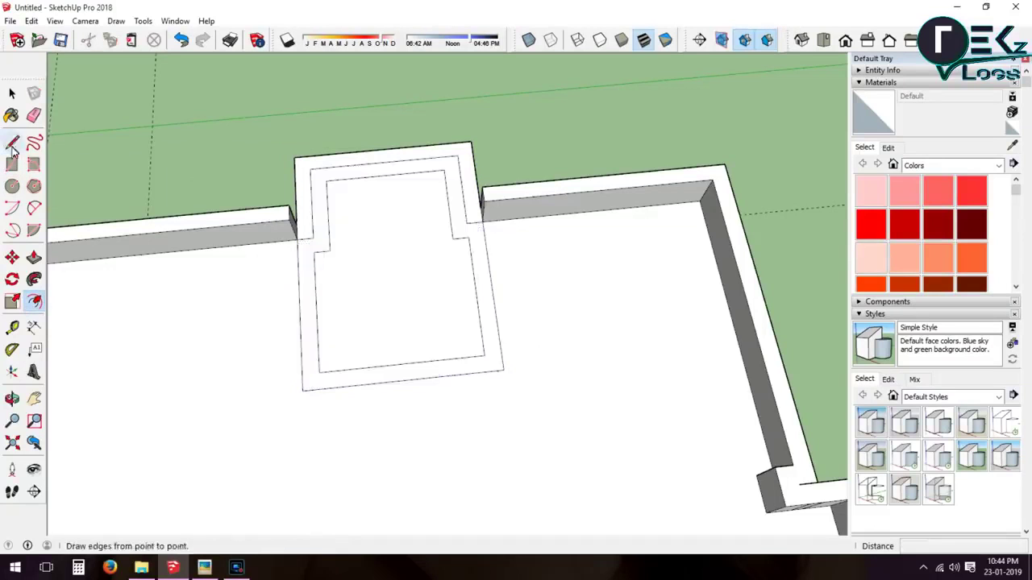
Push the stair room wall outline up 1.80 m above the roof
{"action": "key", "text": "e"}
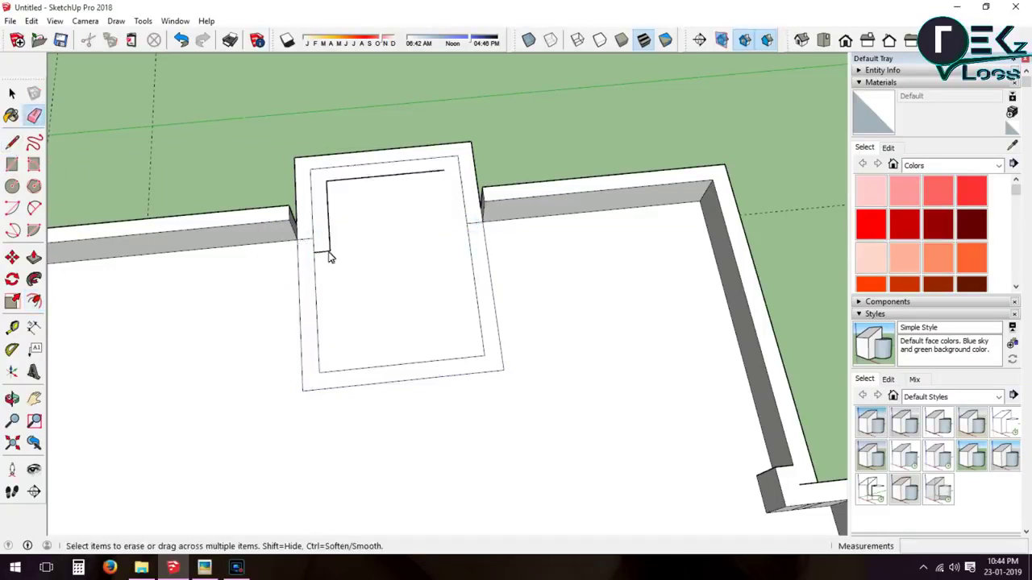
{"action": "scroll", "coordinate": [475, 228], "scroll_direction": "down", "scroll_amount": 3}
{"action": "middle_click_drag", "start_coordinate": [475, 228], "coordinate": [569, 334]}
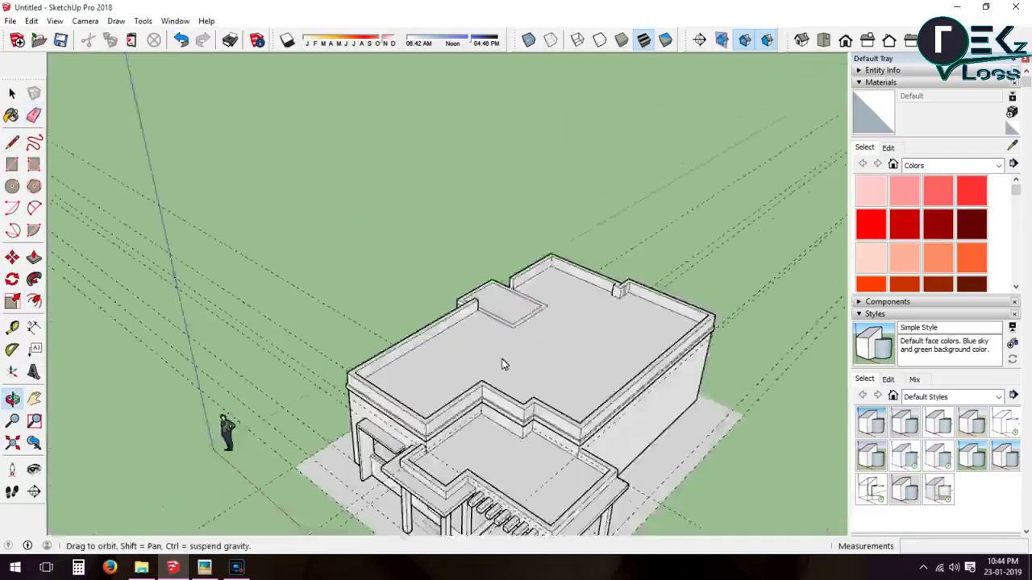
{"action": "scroll", "coordinate": [568, 333], "scroll_direction": "up", "scroll_amount": 5}
{"action": "key", "text": "p"}
{"action": "left_click_drag", "start_coordinate": [395, 337], "coordinate": [375, 212]}
{"action": "left_click_drag", "start_coordinate": [431, 284], "coordinate": [417, 161]}
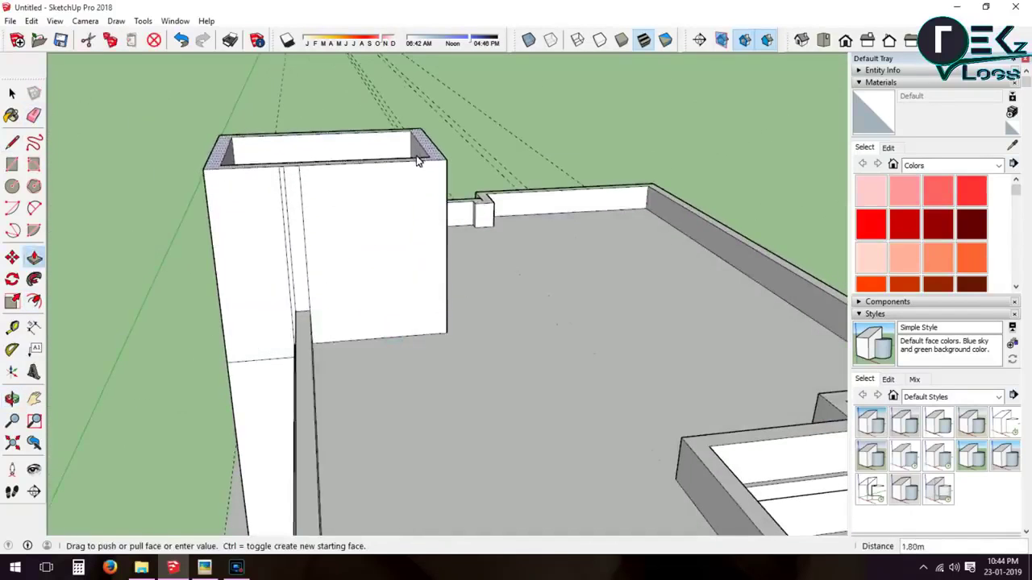
Erase the leftover vertical edges on the stair room block
{"action": "middle_click_drag", "start_coordinate": [214, 282], "coordinate": [161, 290]}
{"action": "left_click", "coordinate": [355, 316]}
{"action": "scroll", "coordinate": [429, 369], "scroll_direction": "down", "scroll_amount": 2}
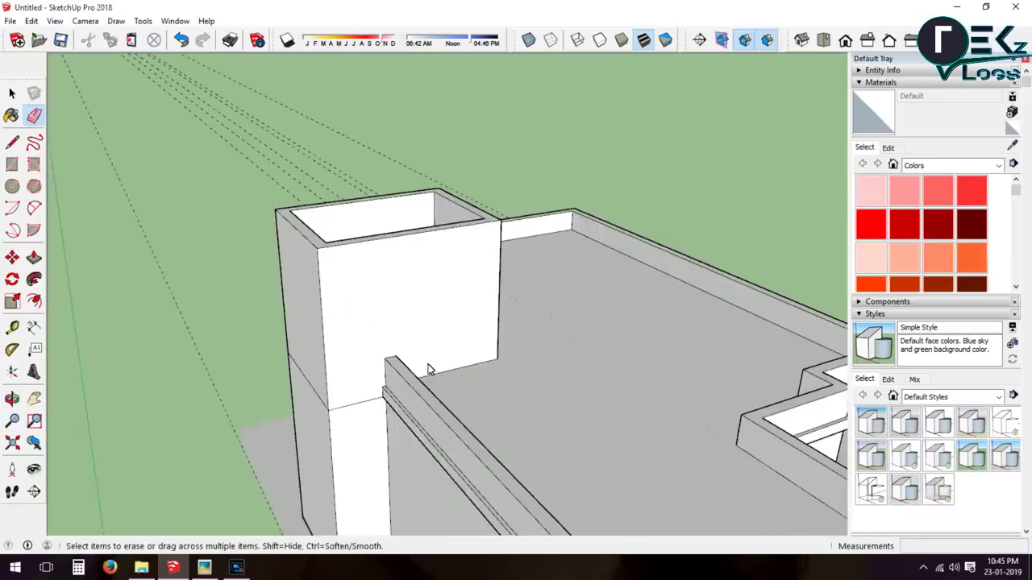
{"action": "scroll", "coordinate": [316, 391], "scroll_direction": "down", "scroll_amount": 3}
{"action": "scroll", "coordinate": [436, 323], "scroll_direction": "up", "scroll_amount": 2}
{"action": "left_click", "coordinate": [586, 258]}
Cut a 0.97 × 1.97 m doorway through the stair room's front wall
{"action": "left_click", "coordinate": [12, 398]}
{"action": "mouse_move", "coordinate": [307, 365]}
{"action": "left_mouse_down"}
{"action": "mouse_move", "coordinate": [317, 228]}
{"action": "mouse_move", "coordinate": [407, 207]}
{"action": "left_mouse_up"}
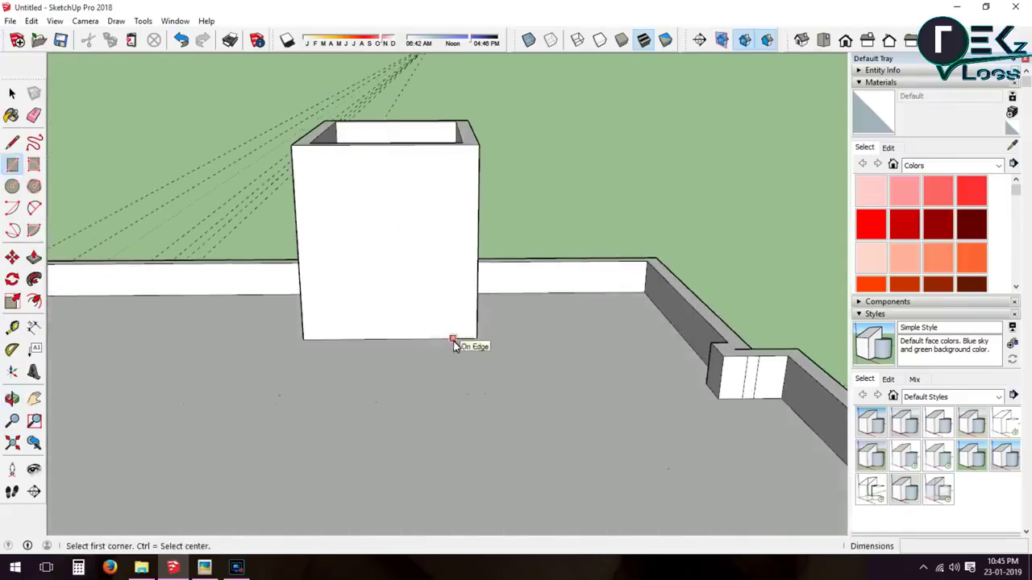
{"action": "left_click", "coordinate": [453, 340]}
{"action": "left_click", "coordinate": [361, 172]}
{"action": "key", "text": "p"}
{"action": "mouse_move", "coordinate": [410, 240]}
{"action": "left_mouse_down"}
{"action": "mouse_move", "coordinate": [403, 223]}
{"action": "mouse_move", "coordinate": [360, 379]}
{"action": "mouse_move", "coordinate": [453, 288]}
{"action": "mouse_move", "coordinate": [341, 217]}
{"action": "mouse_move", "coordinate": [64, 396]}
{"action": "mouse_move", "coordinate": [475, 297]}
{"action": "left_mouse_up"}
{"action": "key", "text": "o"}
{"action": "scroll", "coordinate": [476, 296], "scroll_direction": "up", "scroll_amount": 2}
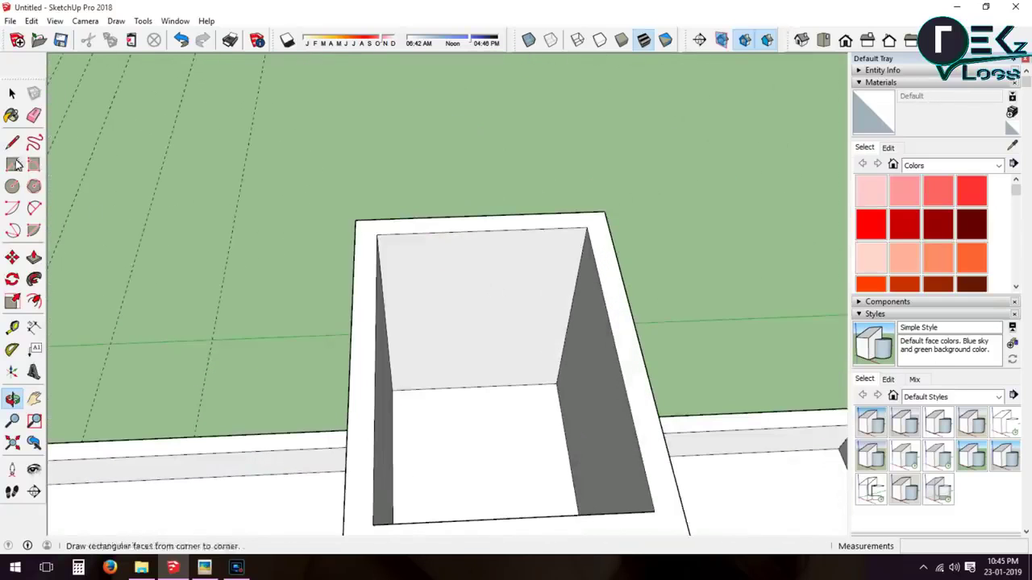
Close the stair room's top face with a line across its open edge
{"action": "left_click", "coordinate": [604, 229]}
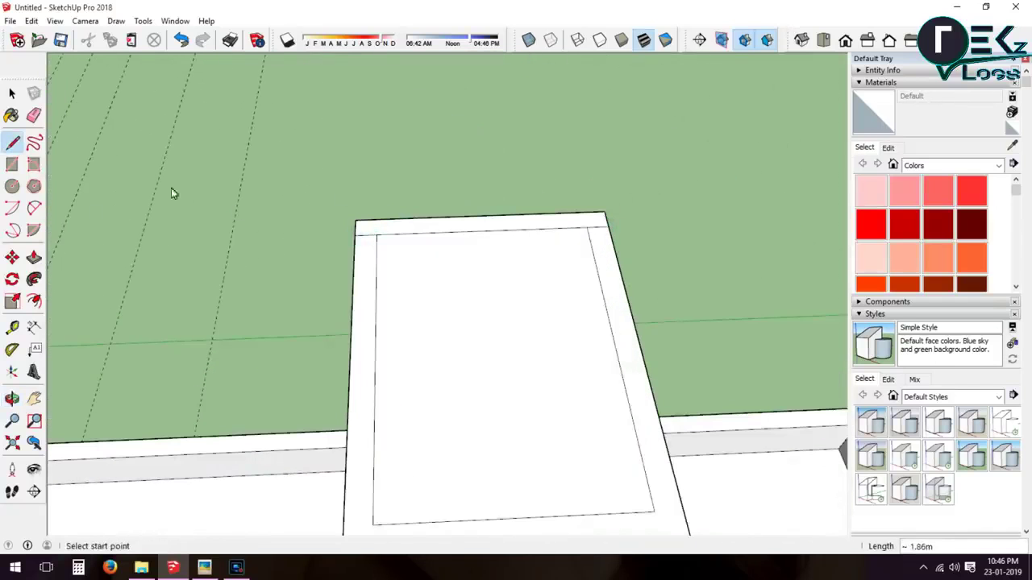
{"action": "key", "text": "p"}
{"action": "left_click", "coordinate": [476, 226]}
{"action": "left_click", "coordinate": [477, 221]}
{"action": "mouse_move", "coordinate": [395, 234]}
{"action": "middle_mouse_down"}
{"action": "mouse_move", "coordinate": [374, 237]}
{"action": "mouse_move", "coordinate": [242, 145]}
{"action": "middle_mouse_up"}
{"action": "left_click", "coordinate": [520, 473]}
{"action": "key", "text": "o"}
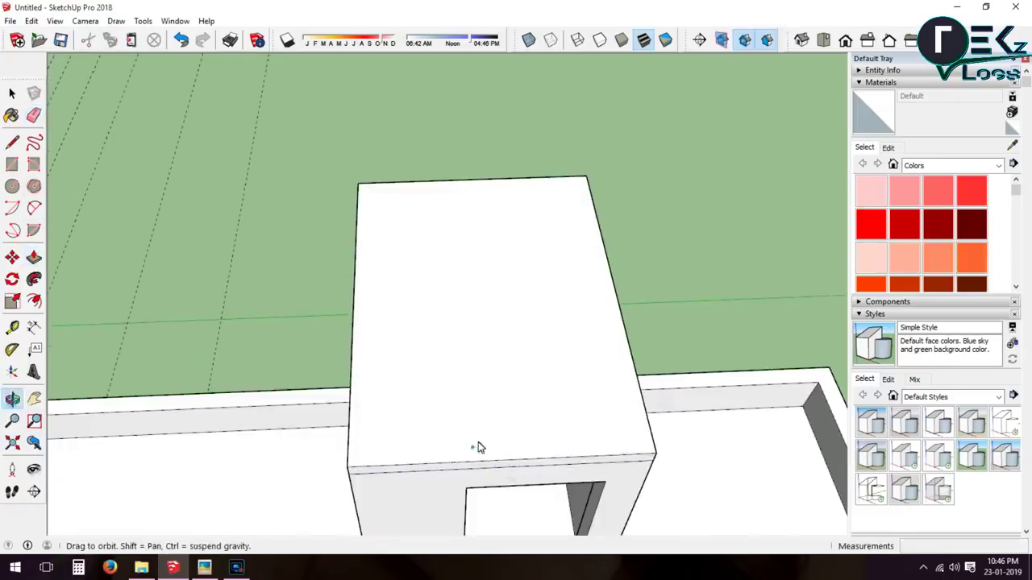
{"action": "left_click_drag", "start_coordinate": [477, 444], "coordinate": [323, 338]}
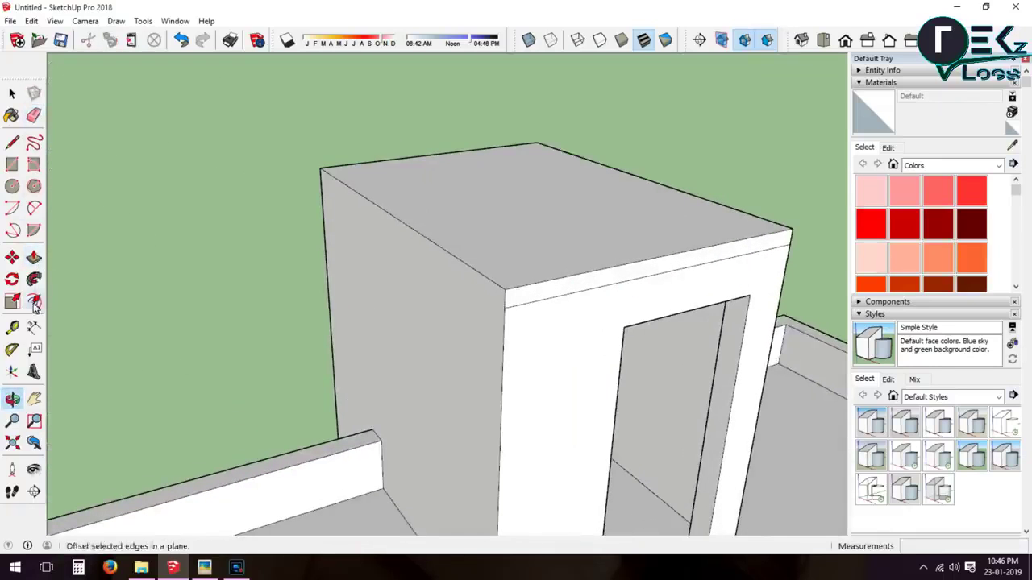
Offset the top face inward and raise the outer rim 0.30 m as a parapet
{"action": "left_click", "coordinate": [34, 302]}
{"action": "left_click", "coordinate": [605, 267]}
{"action": "left_click", "coordinate": [604, 260]}
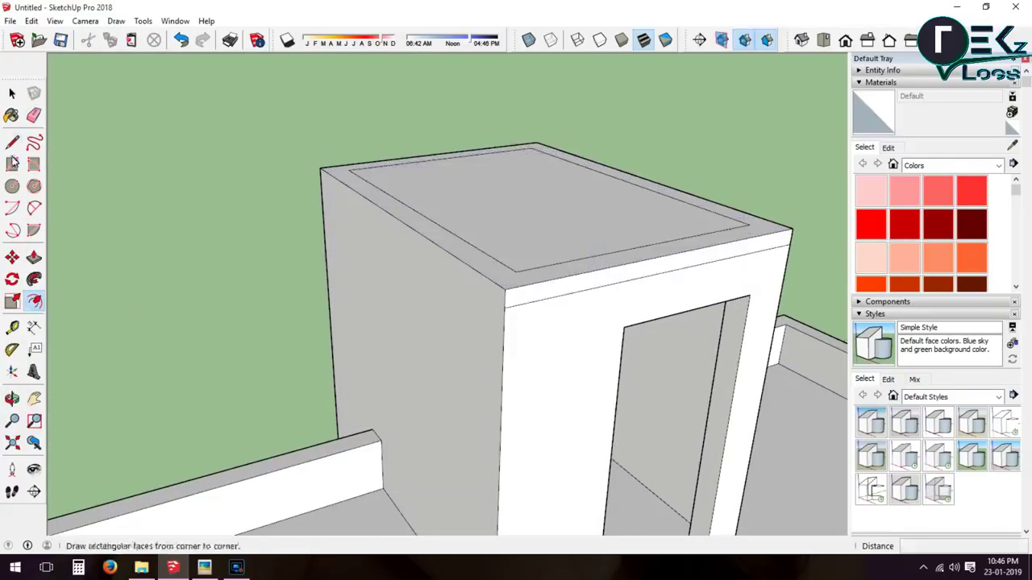
{"action": "middle_click_drag", "start_coordinate": [323, 191], "coordinate": [438, 341]}
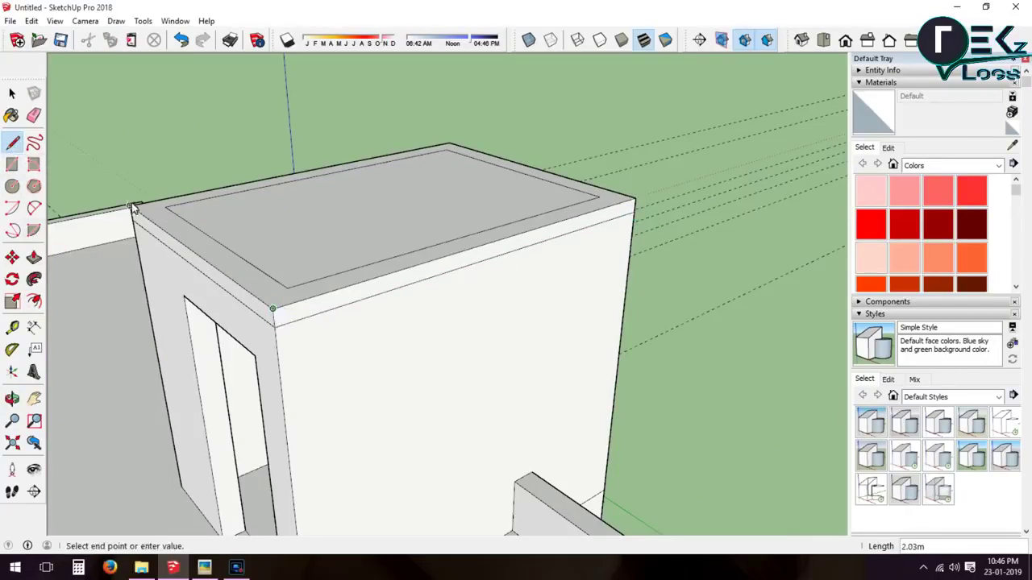
{"action": "key", "text": "p"}
{"action": "left_click", "coordinate": [278, 298]}
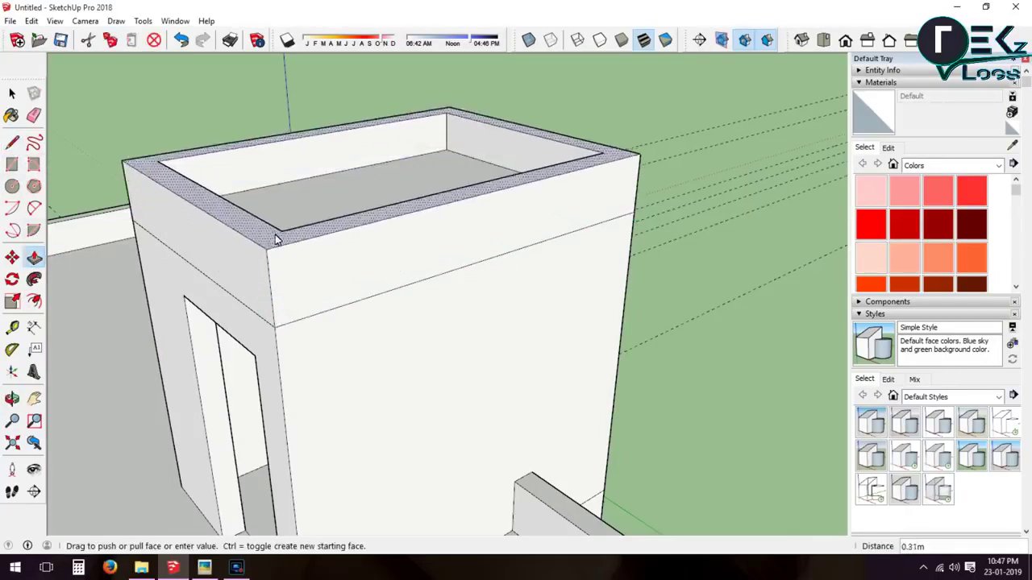
{"action": "left_click", "coordinate": [274, 237]}
Draw a band line on the front wall and pull it out as a ledge
{"action": "key", "text": "l"}
{"action": "left_click", "coordinate": [274, 329]}
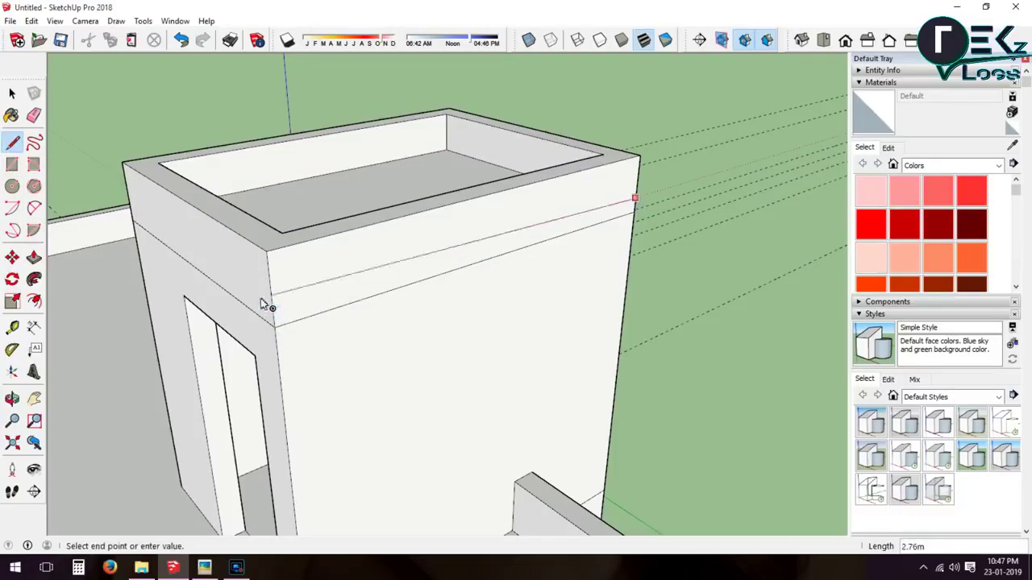
{"action": "key", "text": "p"}
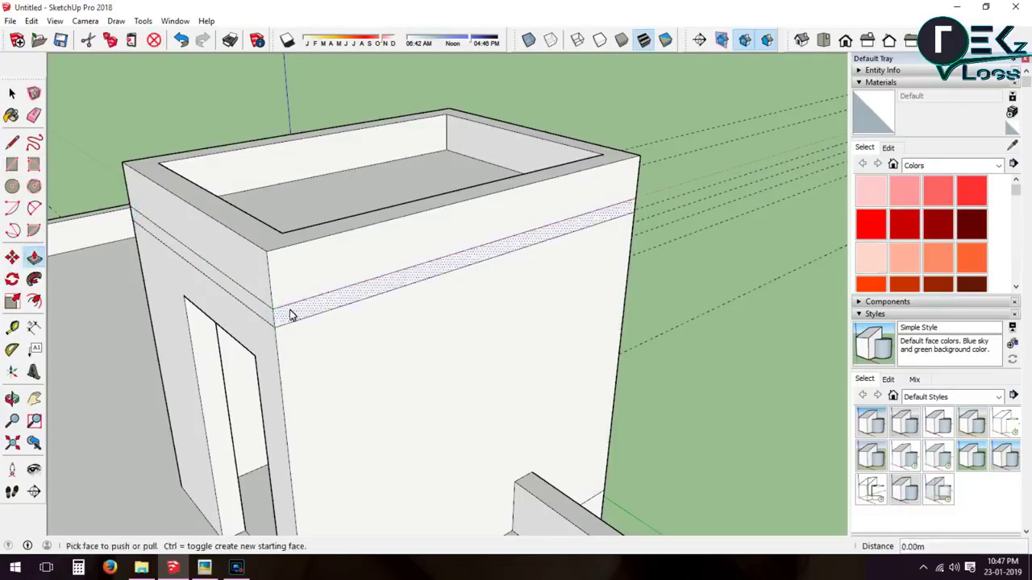
{"action": "left_click", "coordinate": [291, 316]}
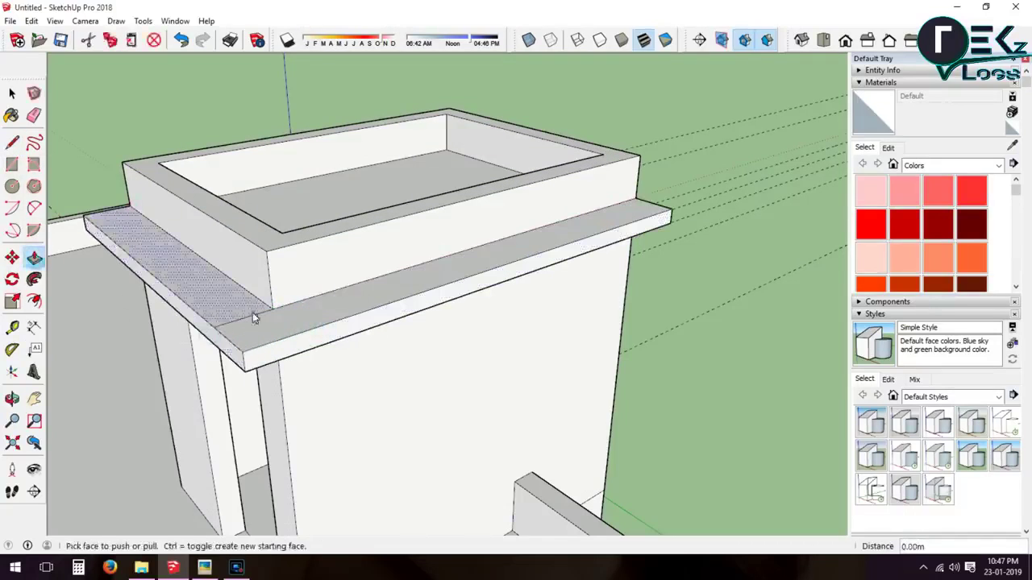
{"action": "left_click", "coordinate": [259, 316]}
{"action": "key", "text": "e"}
Extend the chajja ledge about 0.30 m along the stair room's side walls
{"action": "left_click", "coordinate": [11, 401]}
{"action": "mouse_move", "coordinate": [202, 379]}
{"action": "left_mouse_down"}
{"action": "mouse_move", "coordinate": [352, 375]}
{"action": "mouse_move", "coordinate": [266, 338]}
{"action": "left_mouse_up"}
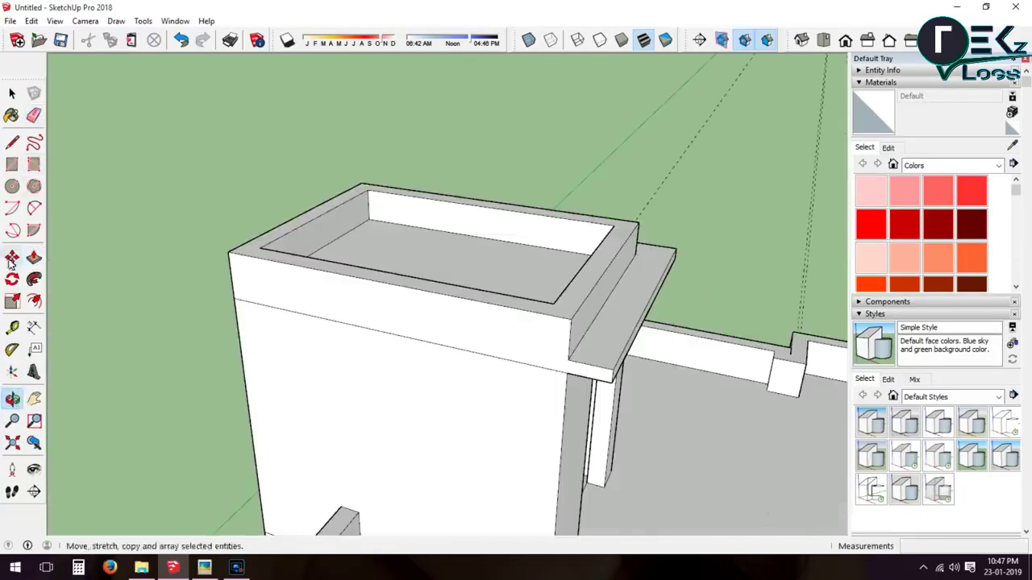
{"action": "left_click", "coordinate": [34, 257]}
{"action": "left_click", "coordinate": [556, 359]}
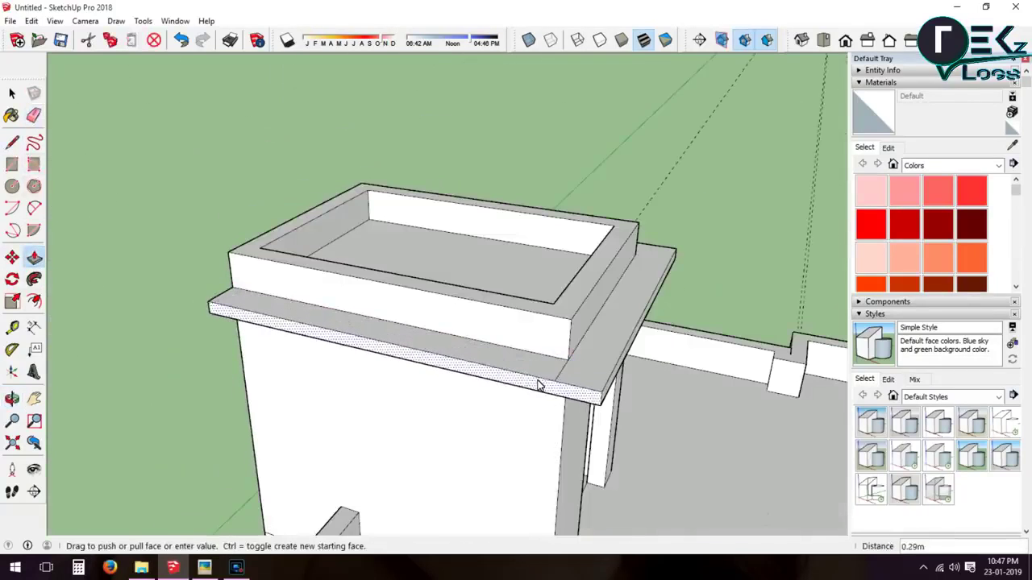
{"action": "left_click", "coordinate": [540, 380]}
{"action": "left_click", "coordinate": [34, 115]}
{"action": "middle_click_drag", "start_coordinate": [262, 431], "coordinate": [451, 335]}
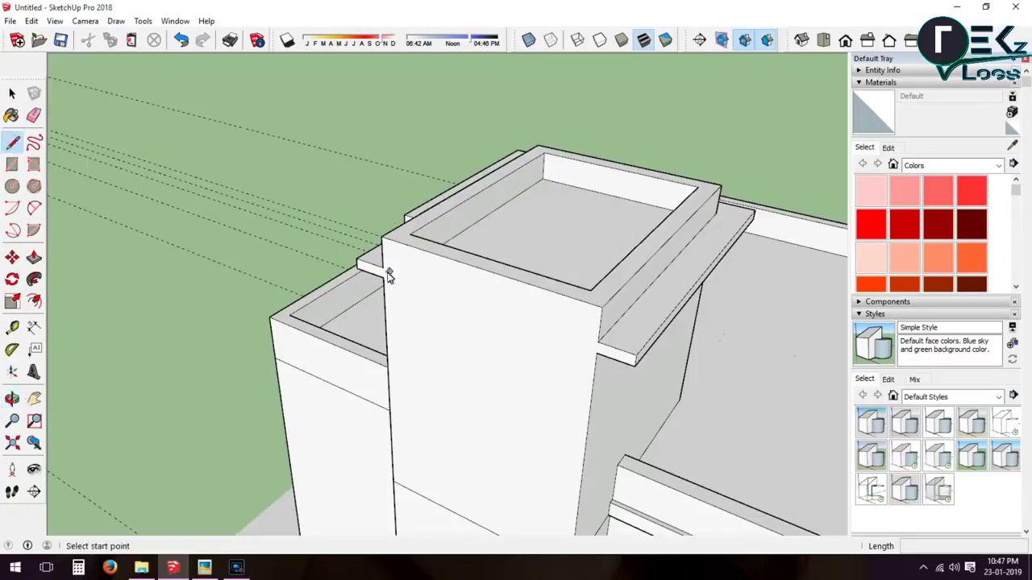
{"action": "left_click", "coordinate": [34, 257]}
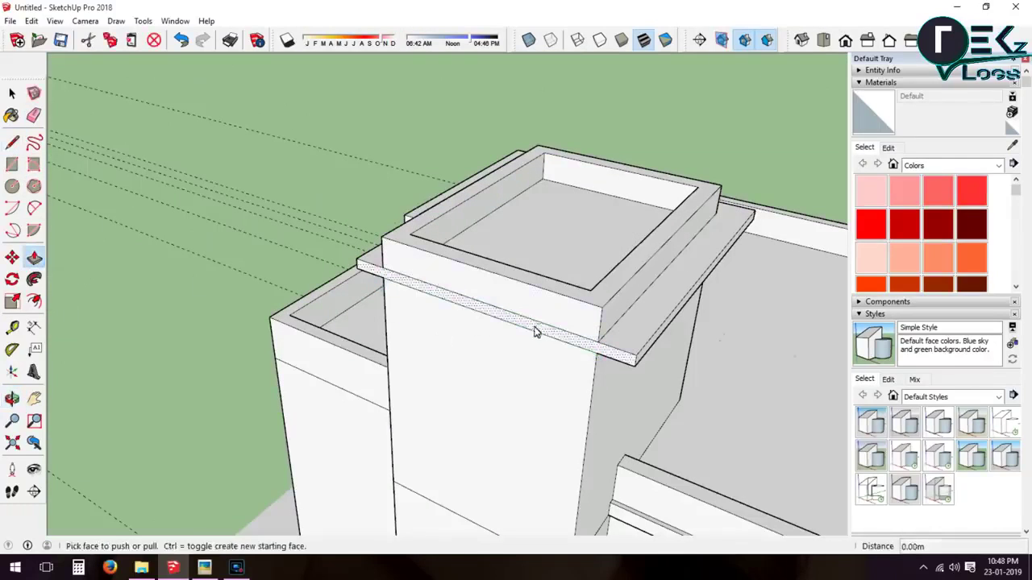
{"action": "left_click", "coordinate": [535, 329]}
{"action": "scroll", "coordinate": [507, 279], "scroll_direction": "up", "scroll_amount": 2}
{"action": "left_click", "coordinate": [509, 342]}
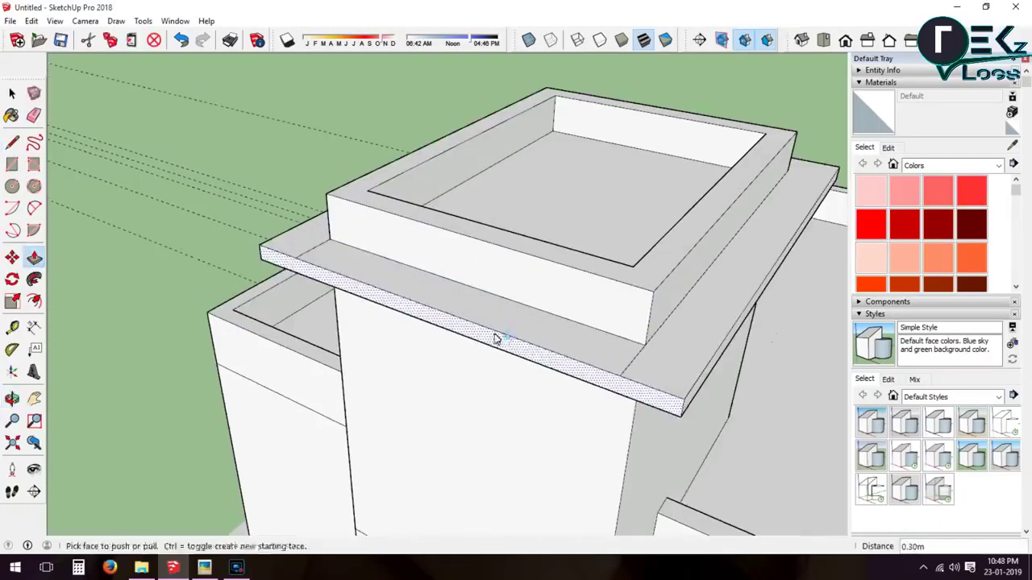
{"action": "key", "text": "e"}
{"action": "scroll", "coordinate": [253, 166], "scroll_direction": "down", "scroll_amount": 5}
{"action": "left_click", "coordinate": [12, 399]}
{"action": "mouse_move", "coordinate": [451, 274]}
{"action": "left_mouse_down"}
{"action": "mouse_move", "coordinate": [654, 260]}
{"action": "mouse_move", "coordinate": [466, 274]}
{"action": "left_mouse_up"}
{"action": "scroll", "coordinate": [466, 274], "scroll_direction": "up", "scroll_amount": 3}
Draw a line along the porch slab's front edge face
{"action": "scroll", "coordinate": [466, 274], "scroll_direction": "down", "scroll_amount": 4}
{"action": "scroll", "coordinate": [544, 405], "scroll_direction": "up", "scroll_amount": 6}
{"action": "scroll", "coordinate": [364, 396], "scroll_direction": "up", "scroll_amount": 2}
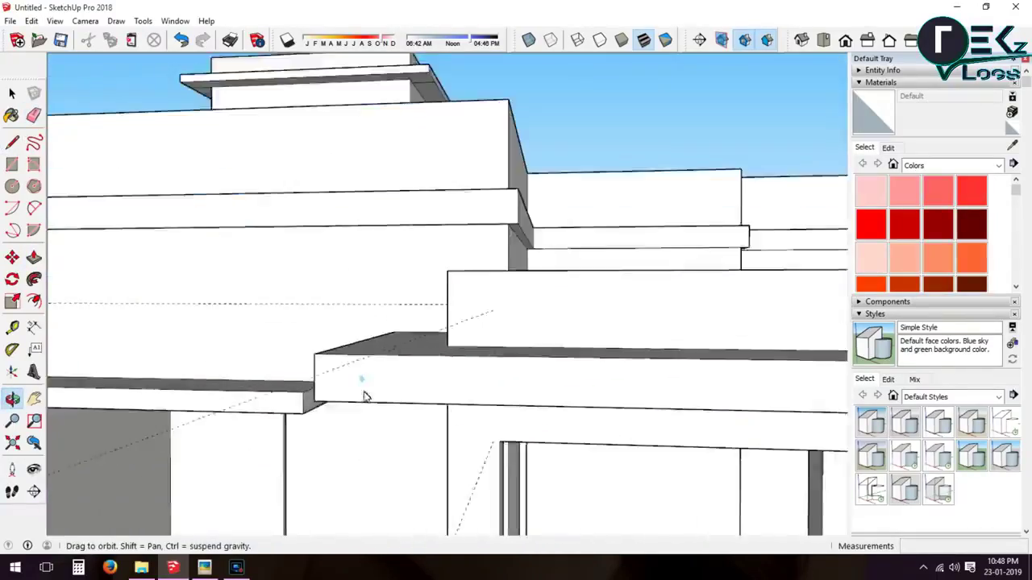
{"action": "left_click_drag", "start_coordinate": [363, 395], "coordinate": [311, 357]}
{"action": "key", "text": "l"}
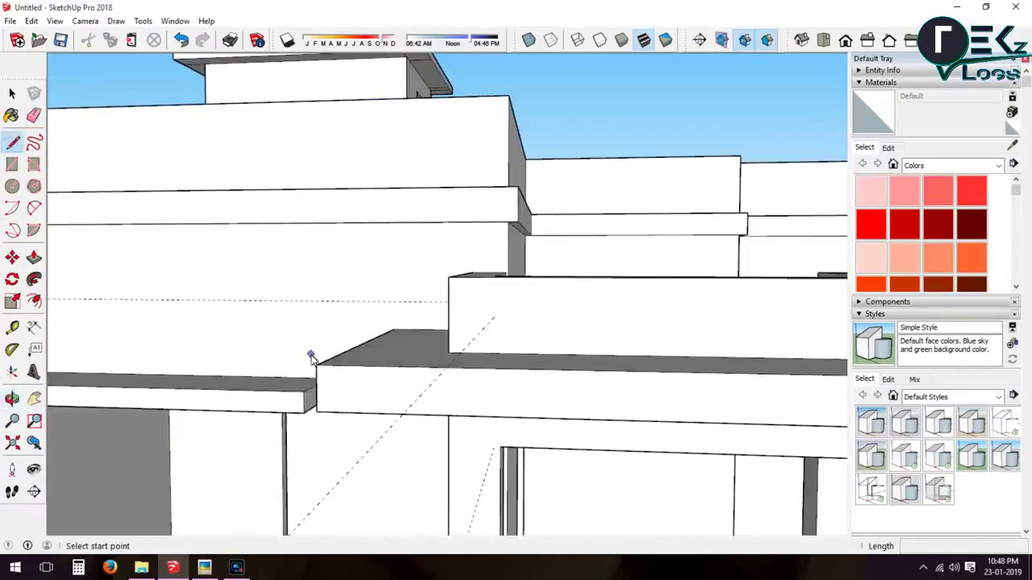
{"action": "scroll", "coordinate": [318, 387], "scroll_direction": "down", "scroll_amount": 2}
{"action": "left_click", "coordinate": [239, 374]}
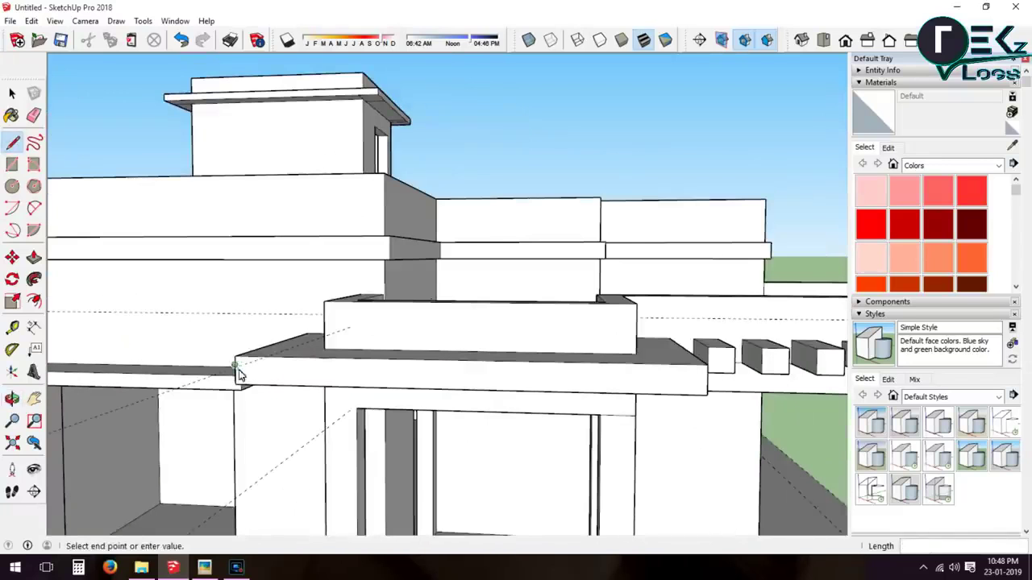
{"action": "left_click", "coordinate": [707, 377]}
Trace further band lines along the porch slab's corner and side edges
{"action": "middle_click_drag", "start_coordinate": [307, 396], "coordinate": [325, 431]}
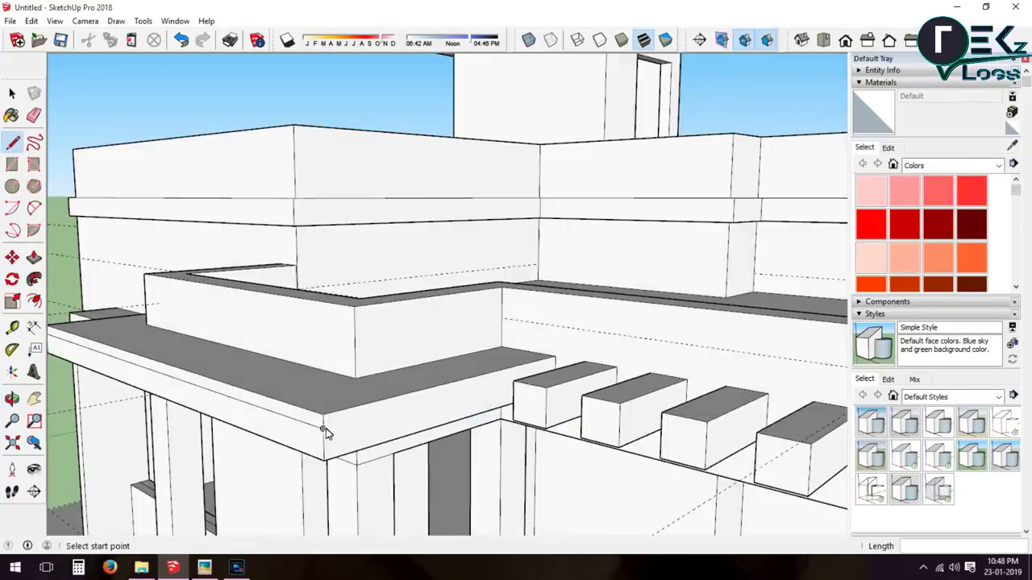
{"action": "scroll", "coordinate": [556, 365], "scroll_direction": "up", "scroll_amount": 3}
{"action": "left_click", "coordinate": [559, 362]}
{"action": "scroll", "coordinate": [339, 350], "scroll_direction": "down", "scroll_amount": 3}
{"action": "middle_click_drag", "start_coordinate": [339, 349], "coordinate": [535, 396]}
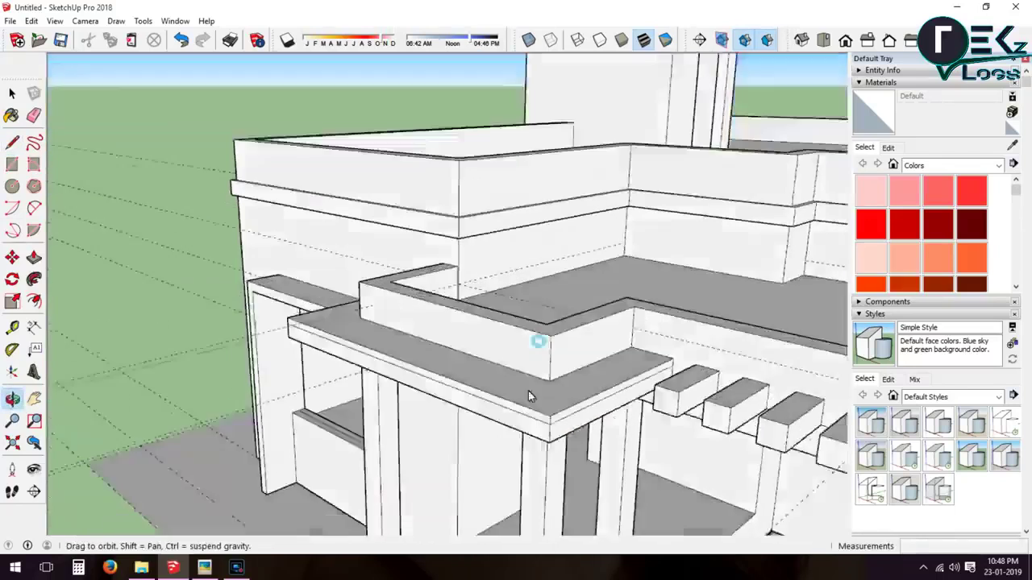
{"action": "scroll", "coordinate": [465, 386], "scroll_direction": "up", "scroll_amount": 3}
{"action": "key", "text": "p"}
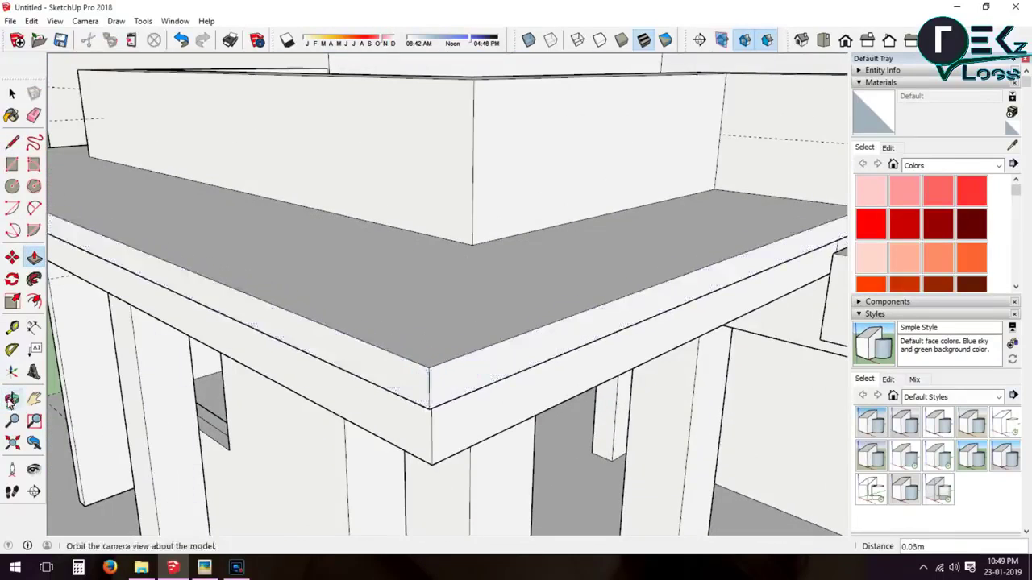
{"action": "middle_click_drag", "start_coordinate": [420, 380], "coordinate": [295, 279]}
{"action": "key", "text": "l"}
{"action": "left_click", "coordinate": [508, 319]}
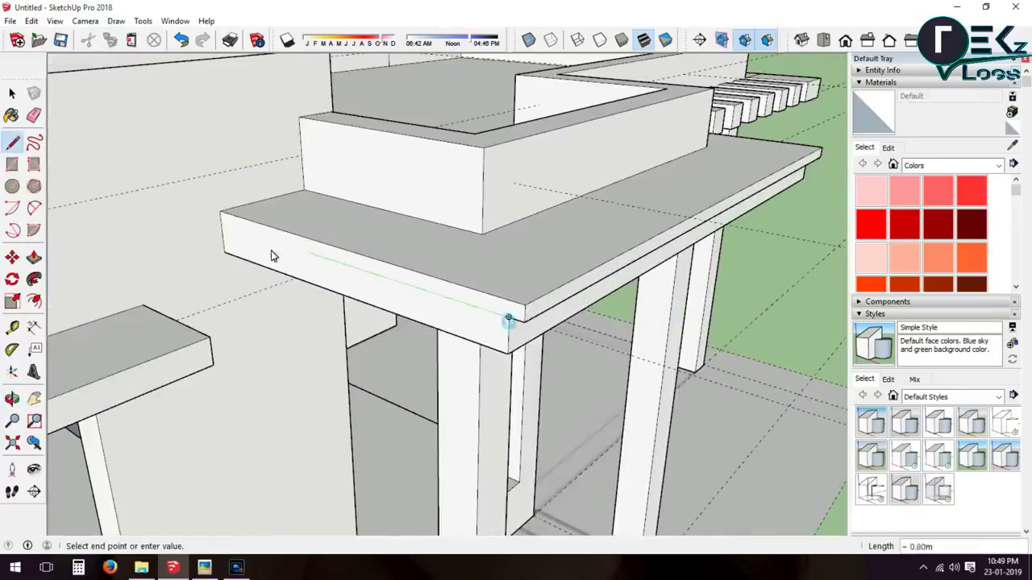
{"action": "left_click", "coordinate": [35, 257]}
{"action": "mouse_move", "coordinate": [360, 290]}
{"action": "middle_mouse_down"}
{"action": "mouse_move", "coordinate": [878, 300]}
{"action": "mouse_move", "coordinate": [532, 289]}
{"action": "middle_mouse_up"}
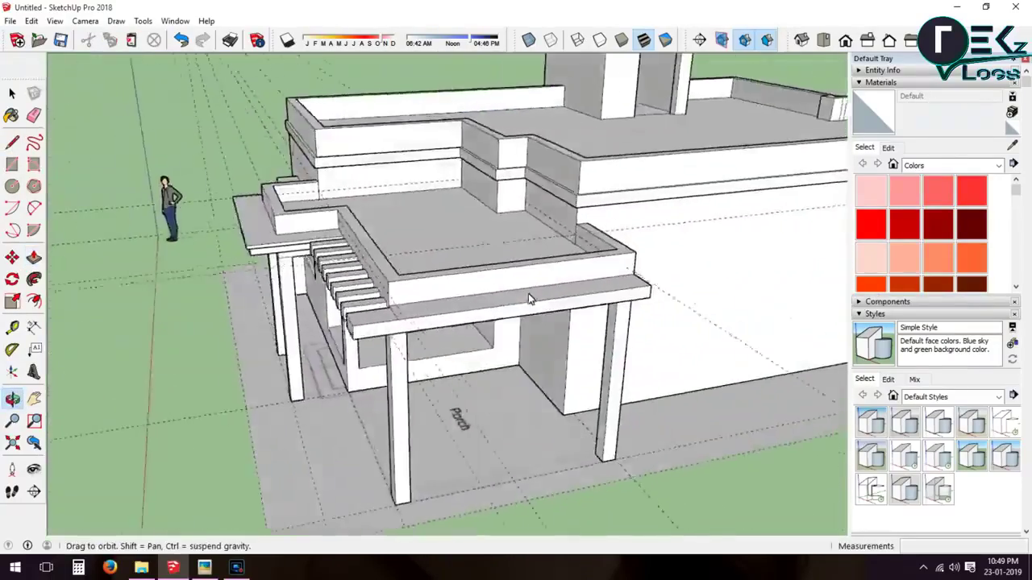
Begin tracing an edge from the porch parapet's top corner
{"action": "scroll", "coordinate": [532, 288], "scroll_direction": "up", "scroll_amount": 5}
{"action": "middle_click_drag", "start_coordinate": [737, 324], "coordinate": [484, 306]}
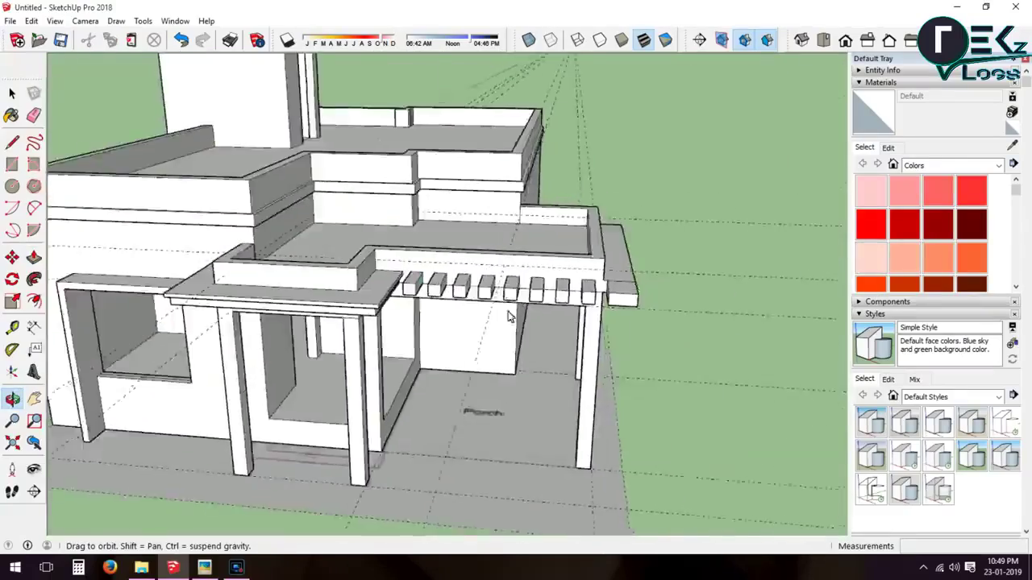
{"action": "scroll", "coordinate": [484, 306], "scroll_direction": "down", "scroll_amount": 3}
{"action": "scroll", "coordinate": [196, 219], "scroll_direction": "up", "scroll_amount": 5}
{"action": "left_click", "coordinate": [12, 142]}
{"action": "scroll", "coordinate": [299, 228], "scroll_direction": "up", "scroll_amount": 3}
{"action": "left_click", "coordinate": [299, 226]}
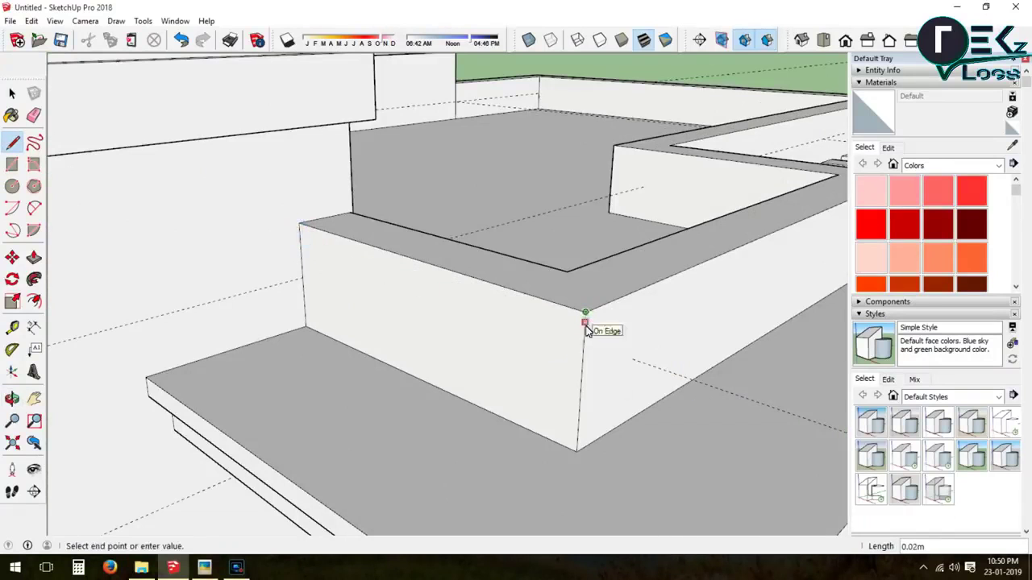
{"action": "scroll", "coordinate": [409, 359], "scroll_direction": "down", "scroll_amount": 3}
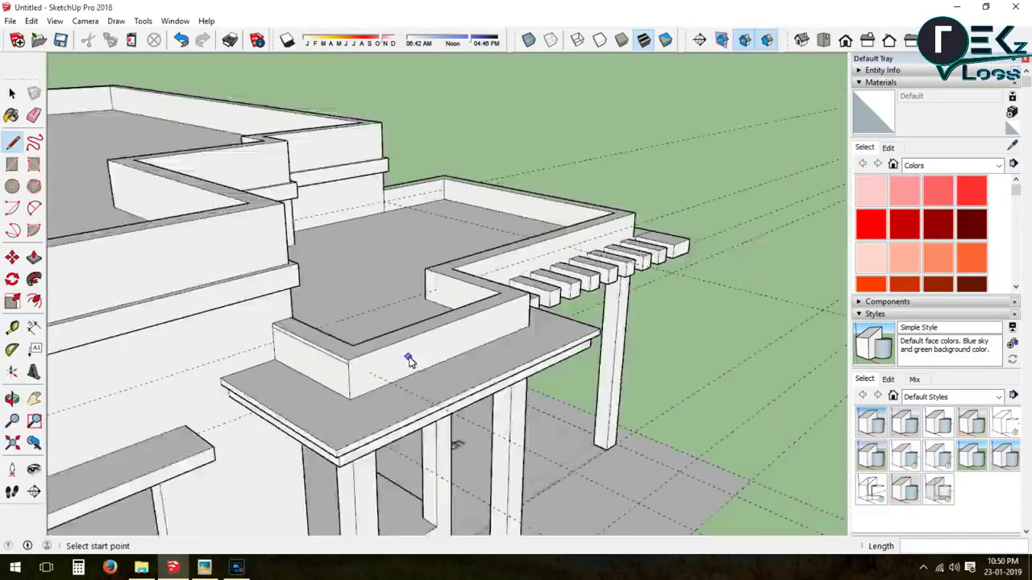
{"action": "scroll", "coordinate": [683, 250], "scroll_direction": "up", "scroll_amount": 3}
{"action": "left_click", "coordinate": [34, 257]}
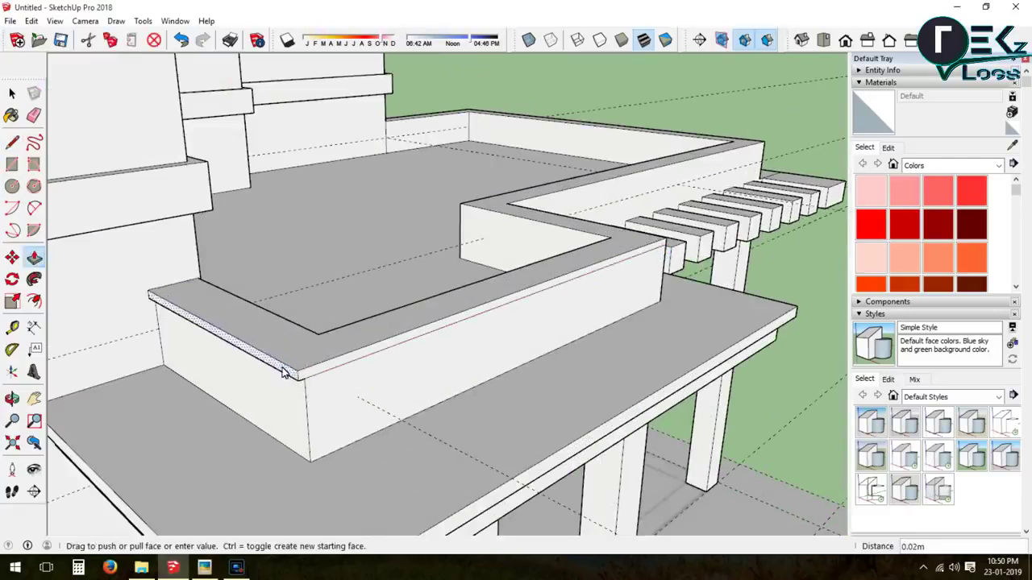
{"action": "mouse_move", "coordinate": [307, 361]}
{"action": "middle_mouse_down"}
{"action": "mouse_move", "coordinate": [180, 368]}
{"action": "mouse_move", "coordinate": [255, 278]}
{"action": "middle_mouse_up"}
{"action": "key", "text": "l"}
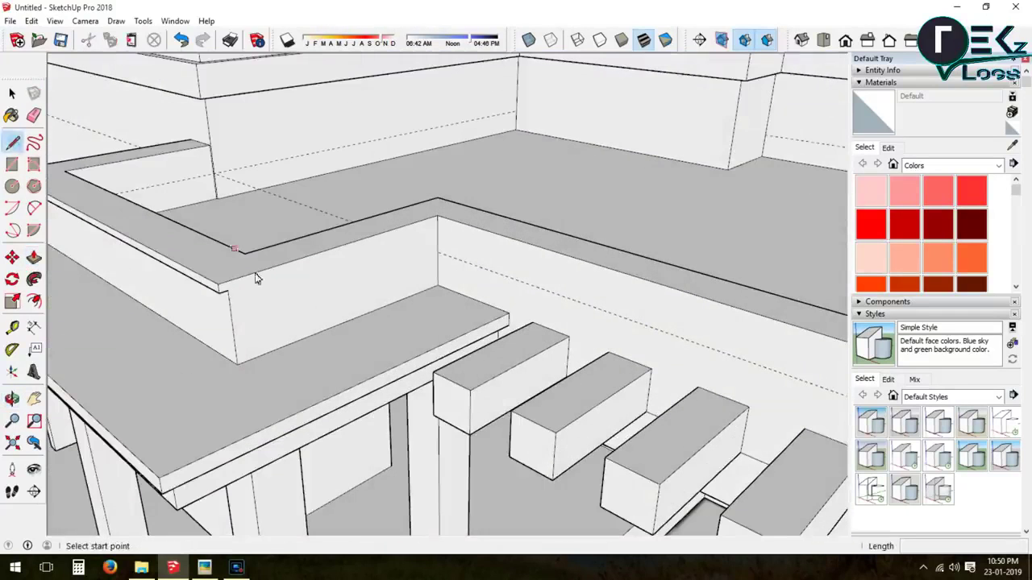
{"action": "left_click", "coordinate": [34, 257]}
{"action": "middle_click_drag", "start_coordinate": [346, 260], "coordinate": [307, 234]}
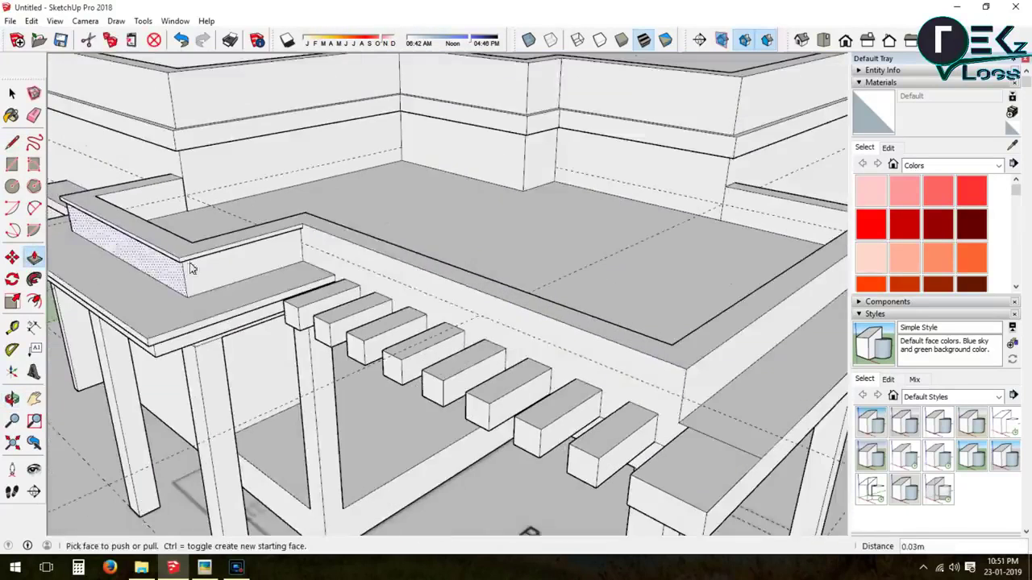
{"action": "key", "text": "l"}
Trace the parapet's outer top edge and pull the thin strip out 0.03 m
{"action": "left_click", "coordinate": [302, 225]}
{"action": "scroll", "coordinate": [302, 225], "scroll_direction": "up", "scroll_amount": 3}
{"action": "scroll", "coordinate": [516, 348], "scroll_direction": "down", "scroll_amount": 4}
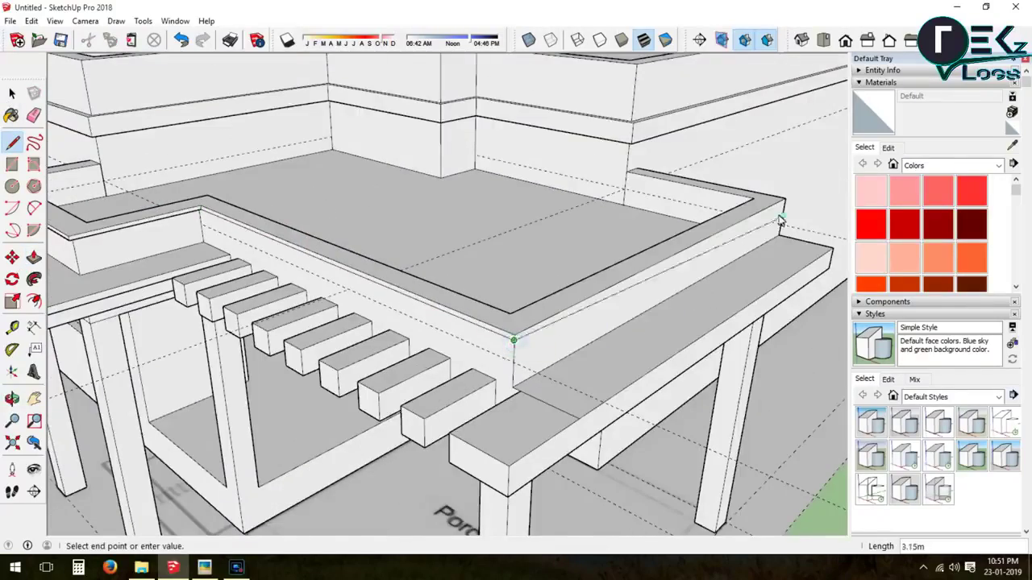
{"action": "scroll", "coordinate": [780, 220], "scroll_direction": "up", "scroll_amount": 3}
{"action": "left_click", "coordinate": [783, 196]}
{"action": "scroll", "coordinate": [518, 277], "scroll_direction": "down", "scroll_amount": 3}
{"action": "key", "text": "p"}
{"action": "scroll", "coordinate": [484, 323], "scroll_direction": "up", "scroll_amount": 2}
{"action": "left_click", "coordinate": [459, 335]}
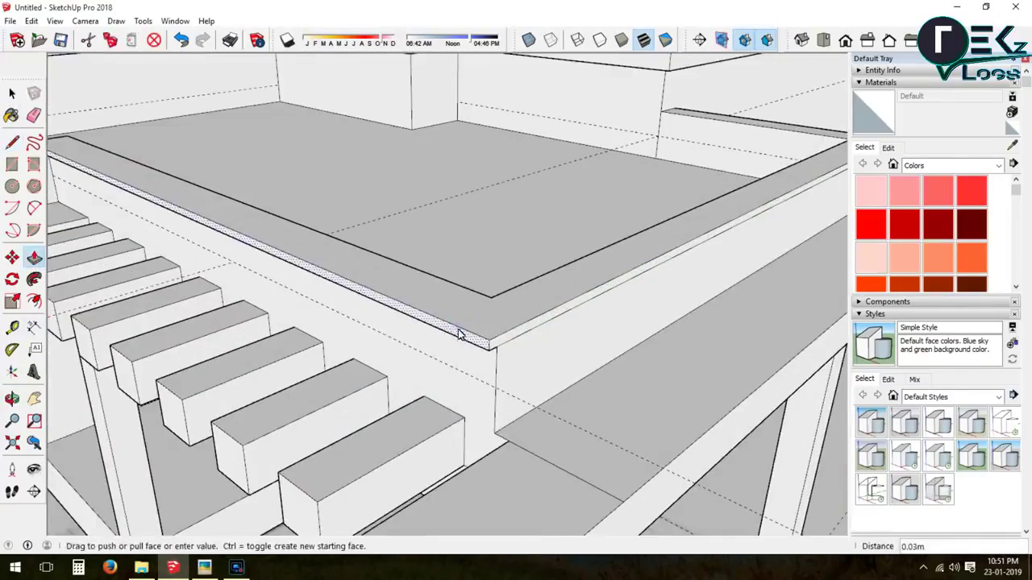
{"action": "left_click", "coordinate": [495, 345]}
{"action": "scroll", "coordinate": [575, 299], "scroll_direction": "down", "scroll_amount": 5}
{"action": "middle_click_drag", "start_coordinate": [575, 299], "coordinate": [540, 309]}
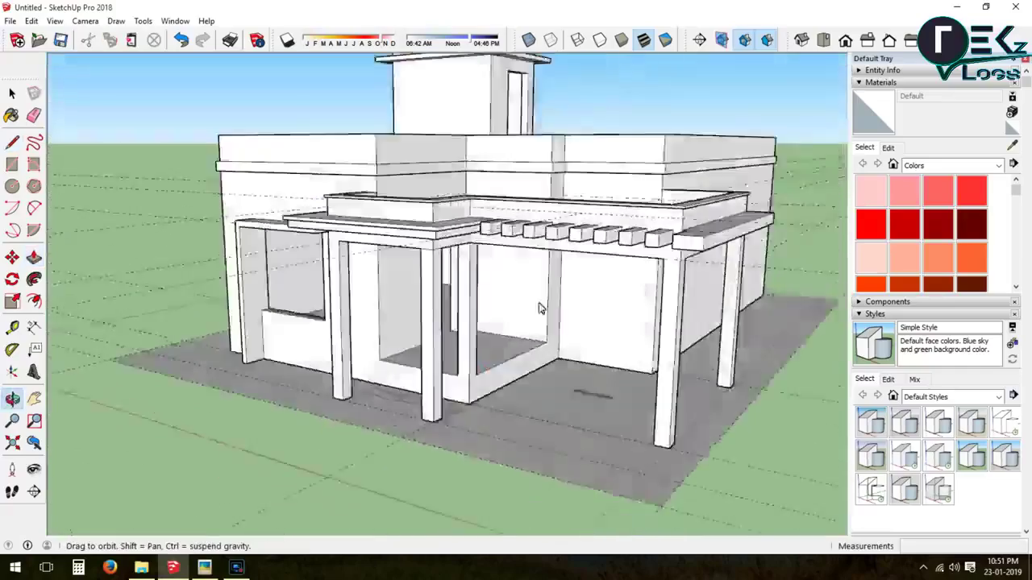
Draw a small rectangle on the pillar face beside the opening
{"action": "scroll", "coordinate": [540, 308], "scroll_direction": "up", "scroll_amount": 5}
{"action": "scroll", "coordinate": [516, 362], "scroll_direction": "up", "scroll_amount": 3}
{"action": "scroll", "coordinate": [557, 320], "scroll_direction": "down", "scroll_amount": 4}
{"action": "scroll", "coordinate": [489, 387], "scroll_direction": "up", "scroll_amount": 4}
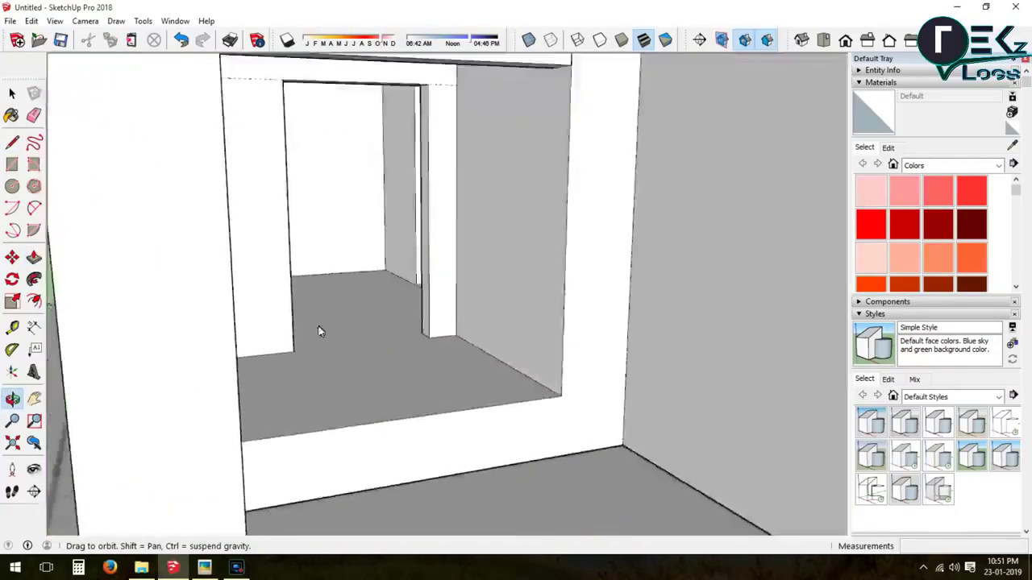
{"action": "scroll", "coordinate": [320, 331], "scroll_direction": "down", "scroll_amount": 3}
{"action": "scroll", "coordinate": [408, 322], "scroll_direction": "up", "scroll_amount": 3}
{"action": "scroll", "coordinate": [408, 299], "scroll_direction": "down", "scroll_amount": 3}
{"action": "key", "text": "r"}
{"action": "scroll", "coordinate": [350, 393], "scroll_direction": "up", "scroll_amount": 2}
{"action": "left_click", "coordinate": [355, 311]}
{"action": "scroll", "coordinate": [355, 311], "scroll_direction": "up", "scroll_amount": 2}
{"action": "left_click", "coordinate": [357, 286]}
{"action": "scroll", "coordinate": [351, 297], "scroll_direction": "down", "scroll_amount": 3}
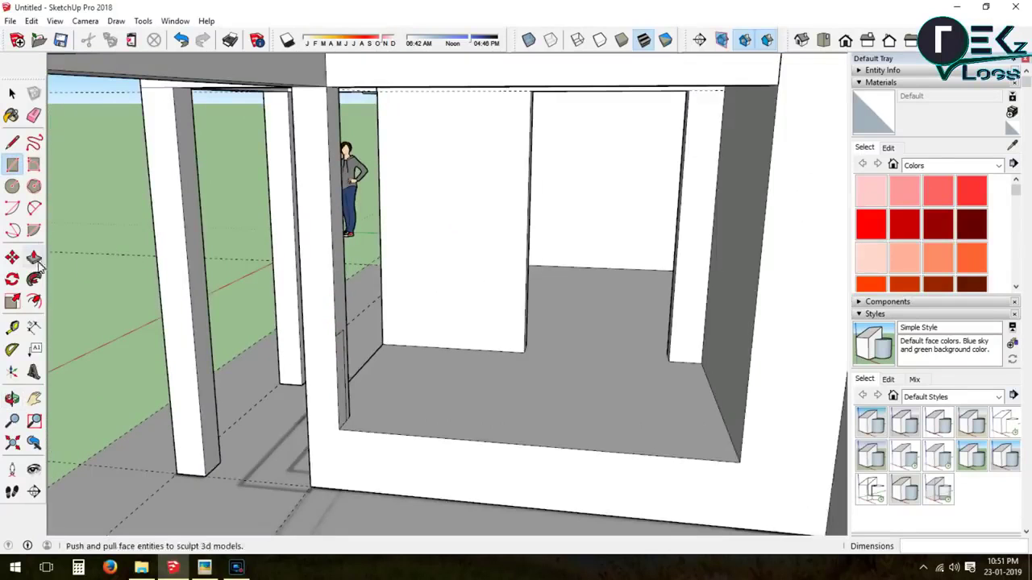
Draw a line about 2.30 m long along the ledge edge of the side opening
{"action": "left_click", "coordinate": [33, 257]}
{"action": "scroll", "coordinate": [734, 414], "scroll_direction": "down", "scroll_amount": 3}
{"action": "mouse_move", "coordinate": [734, 415]}
{"action": "middle_mouse_down"}
{"action": "mouse_move", "coordinate": [541, 424]}
{"action": "mouse_move", "coordinate": [462, 361]}
{"action": "middle_mouse_up"}
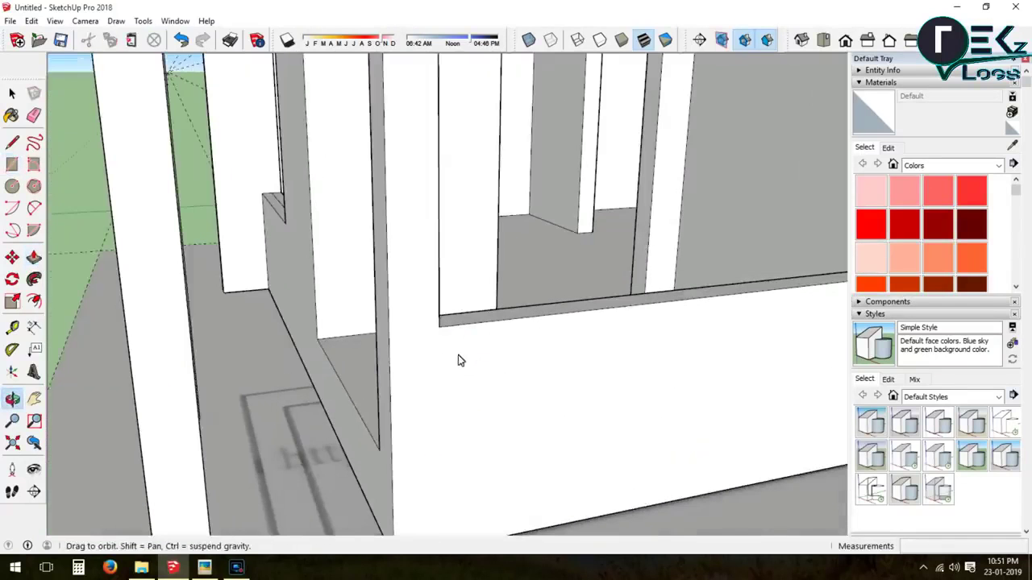
{"action": "left_click", "coordinate": [441, 328]}
{"action": "scroll", "coordinate": [435, 306], "scroll_direction": "down", "scroll_amount": 3}
{"action": "scroll", "coordinate": [428, 339], "scroll_direction": "up", "scroll_amount": 3}
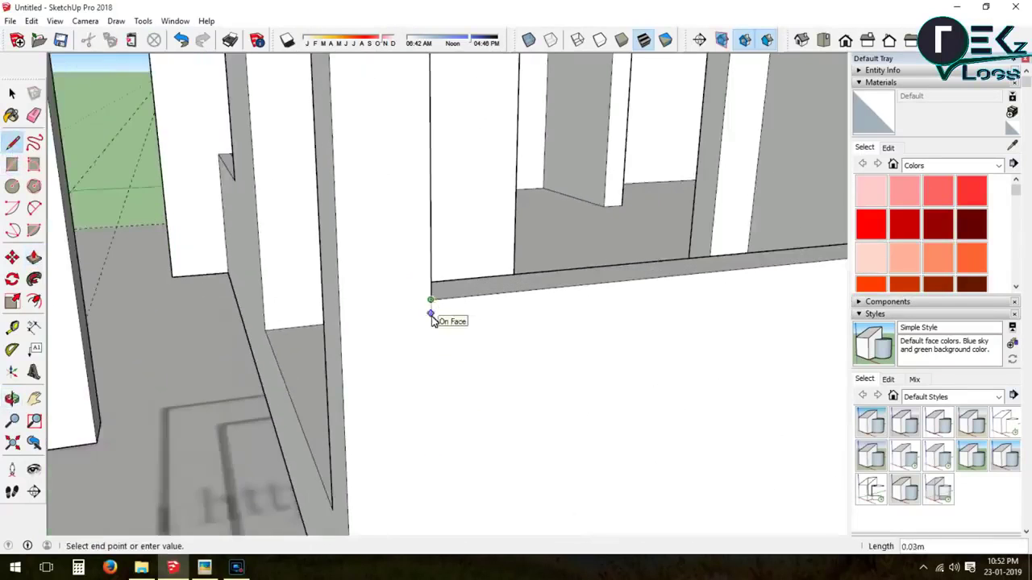
{"action": "scroll", "coordinate": [435, 324], "scroll_direction": "down", "scroll_amount": 3}
{"action": "scroll", "coordinate": [774, 299], "scroll_direction": "up", "scroll_amount": 3}
{"action": "scroll", "coordinate": [761, 302], "scroll_direction": "up", "scroll_amount": 1}
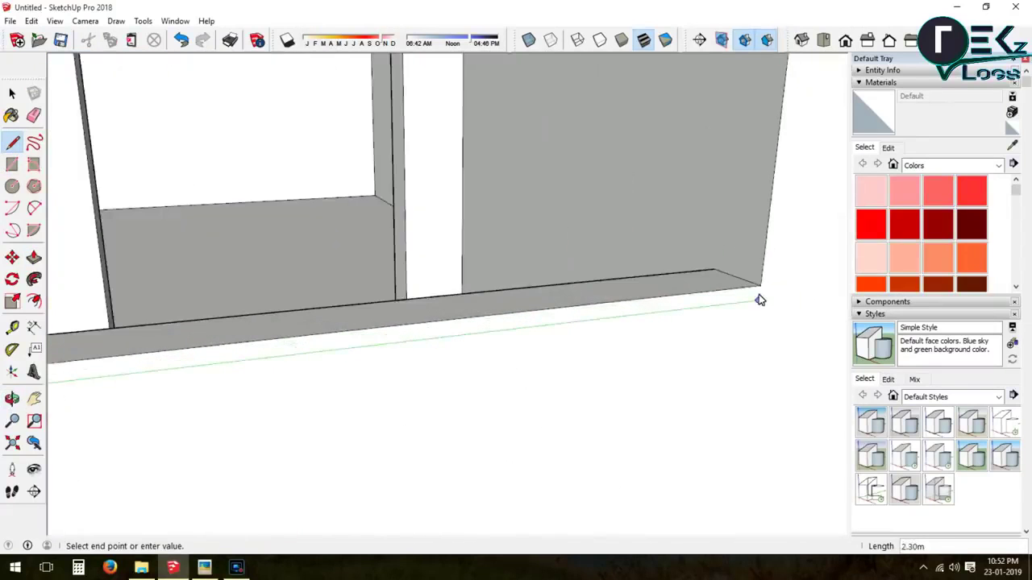
{"action": "scroll", "coordinate": [763, 304], "scroll_direction": "down", "scroll_amount": 1}
{"action": "left_click", "coordinate": [762, 286]}
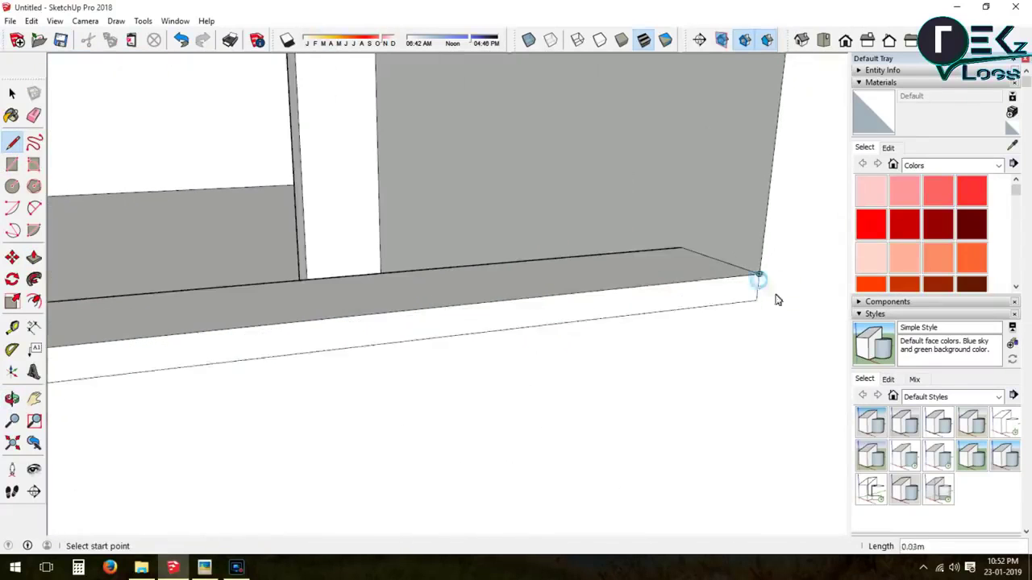
{"action": "scroll", "coordinate": [794, 307], "scroll_direction": "down", "scroll_amount": 3}
Push/Pull the new strip along the ledge out by 0.03 m
{"action": "key", "text": "p"}
{"action": "left_click", "coordinate": [323, 352]}
{"action": "left_click", "coordinate": [321, 355]}
{"action": "scroll", "coordinate": [299, 427], "scroll_direction": "down", "scroll_amount": 2}
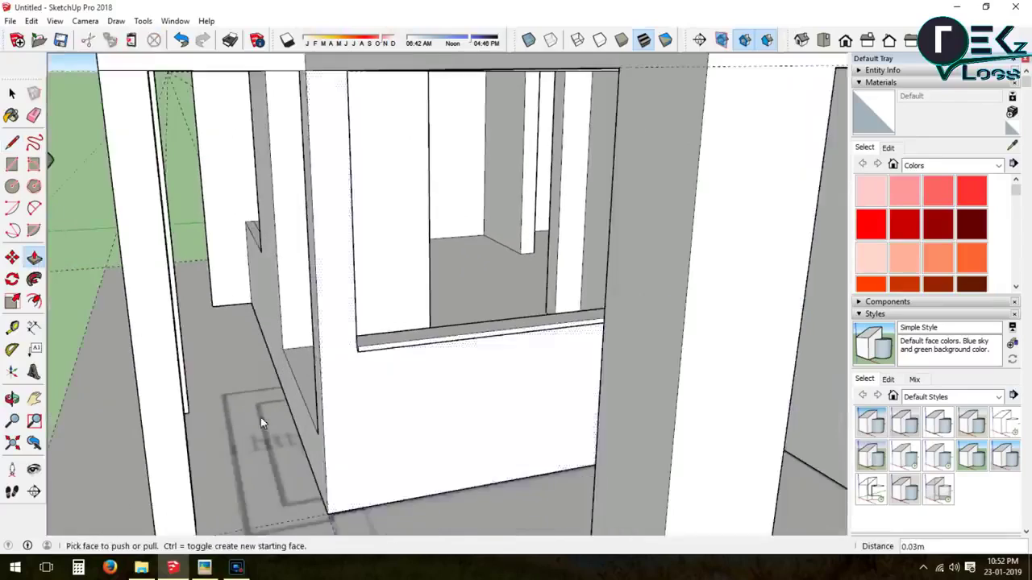
{"action": "scroll", "coordinate": [523, 399], "scroll_direction": "down", "scroll_amount": 5}
{"action": "middle_click_drag", "start_coordinate": [523, 399], "coordinate": [830, 392]}
{"action": "scroll", "coordinate": [830, 393], "scroll_direction": "up", "scroll_amount": 4}
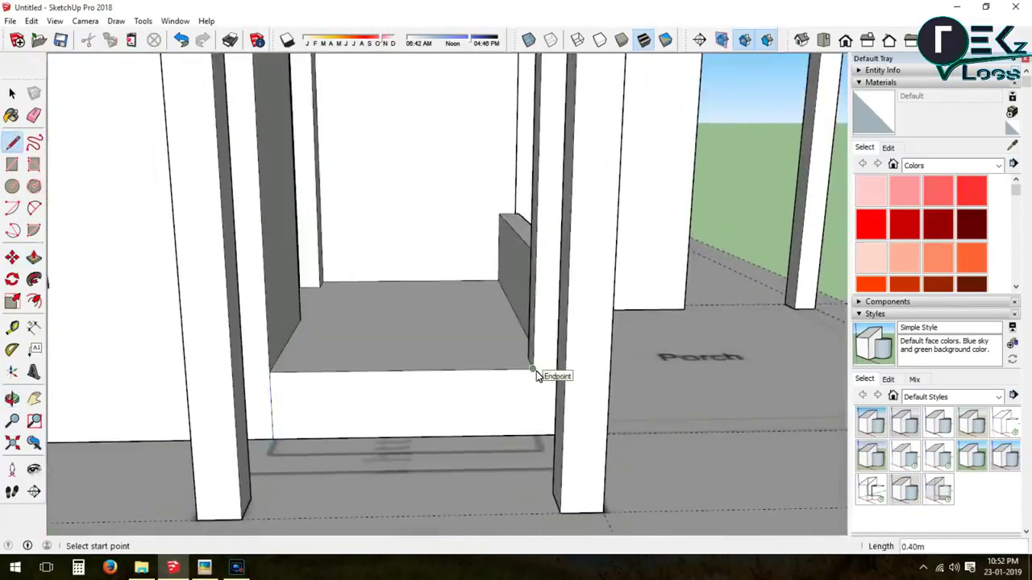
Draw the step outline rectangle on the threshold face between the pillars
{"action": "left_click", "coordinate": [13, 165]}
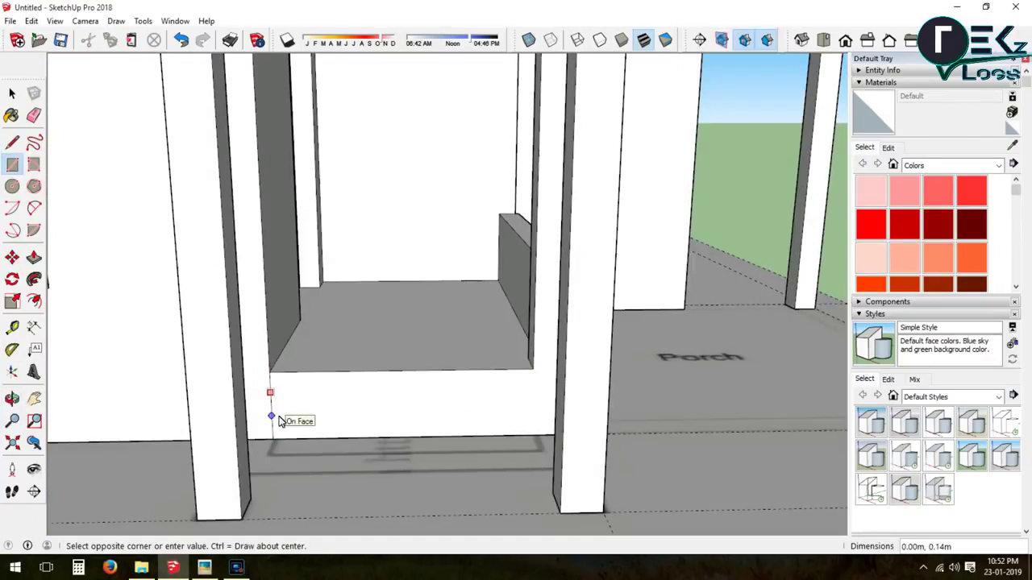
{"action": "left_click", "coordinate": [520, 420]}
{"action": "middle_click_drag", "start_coordinate": [421, 443], "coordinate": [323, 411]}
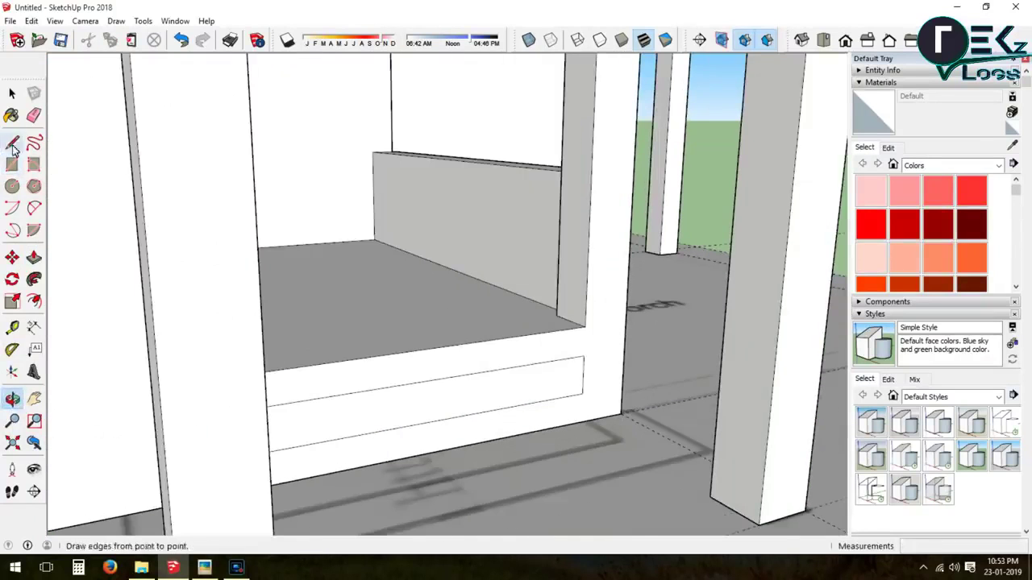
{"action": "key", "text": "e"}
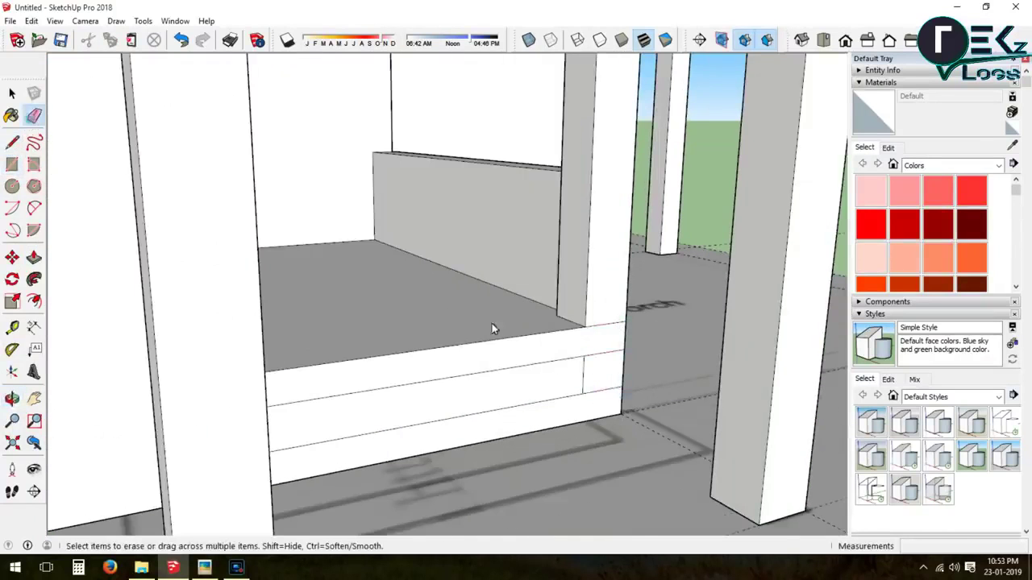
{"action": "middle_click_drag", "start_coordinate": [492, 323], "coordinate": [528, 412]}
Push/Pull the outline out into a step and extend its end by 0.18 m
{"action": "left_click", "coordinate": [34, 257]}
{"action": "left_click", "coordinate": [472, 449]}
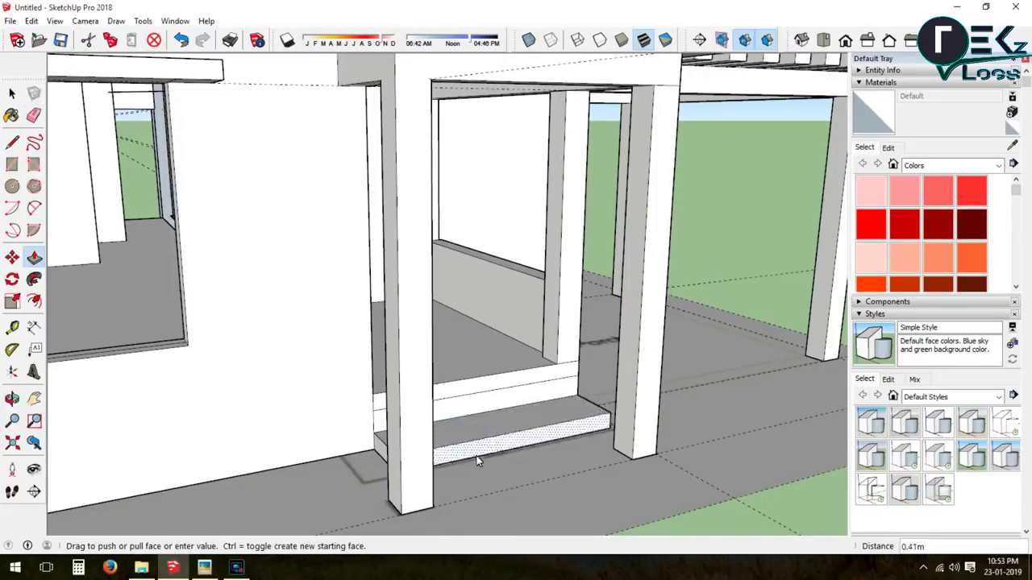
{"action": "left_click", "coordinate": [511, 416]}
{"action": "left_click", "coordinate": [381, 453]}
{"action": "left_click", "coordinate": [387, 466]}
Erase leftover edges around the steps and view the finished entrance
{"action": "middle_click_drag", "start_coordinate": [521, 445], "coordinate": [403, 432]}
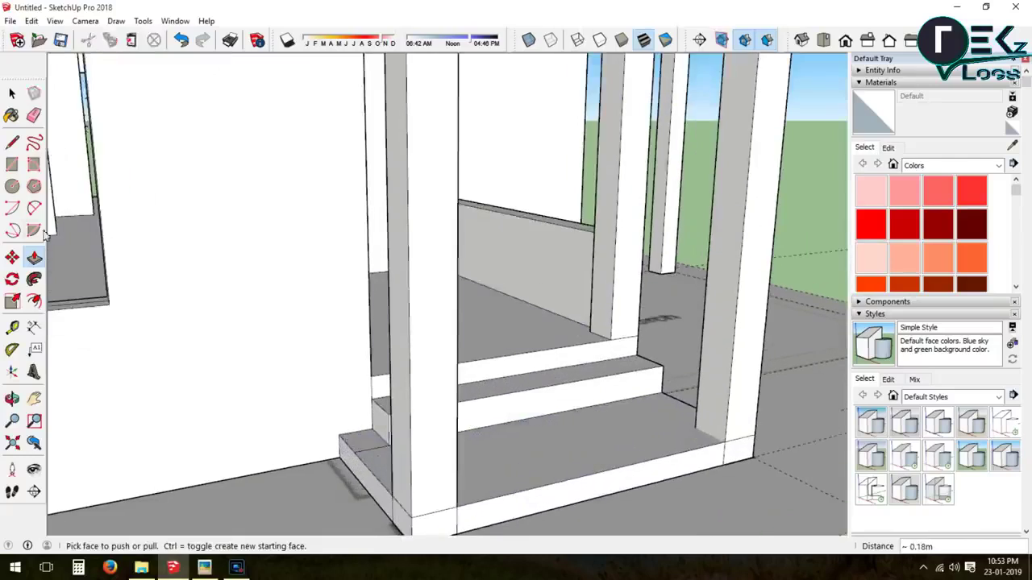
{"action": "left_click", "coordinate": [34, 257]}
{"action": "key", "text": "e"}
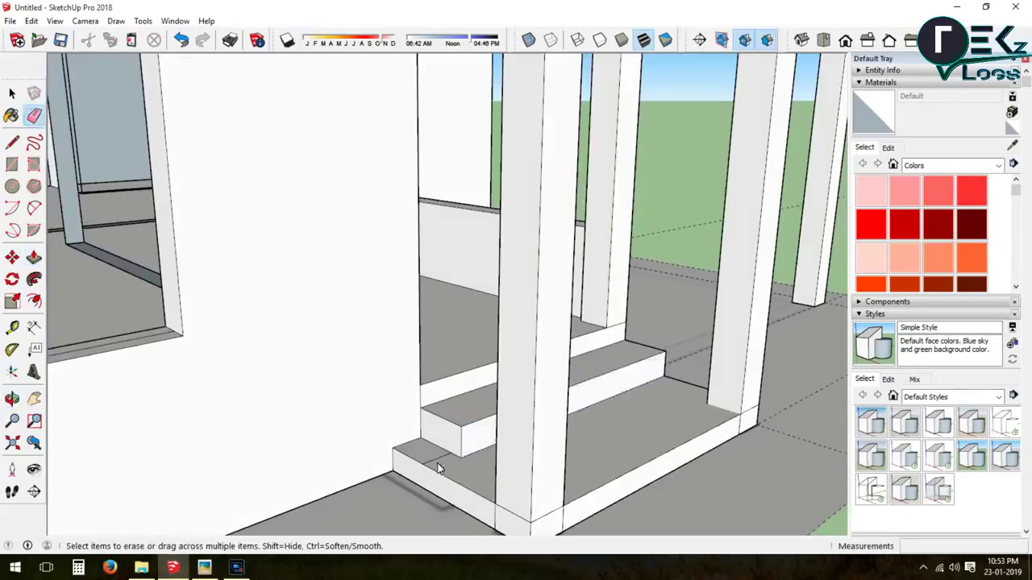
{"action": "middle_click_drag", "start_coordinate": [438, 473], "coordinate": [473, 479]}
{"action": "scroll", "coordinate": [449, 481], "scroll_direction": "down", "scroll_amount": 3}
{"action": "left_click", "coordinate": [12, 399]}
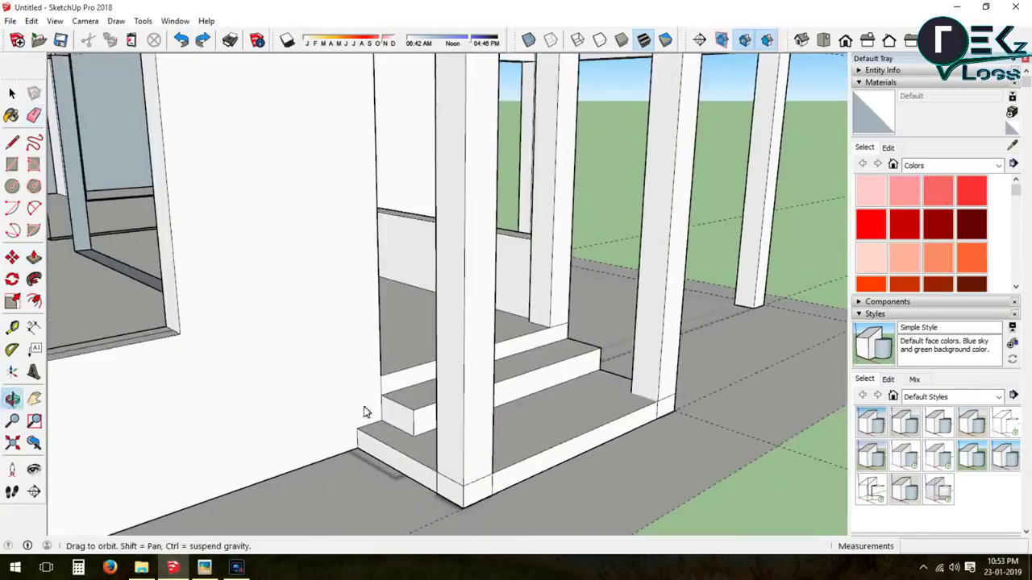
{"action": "mouse_move", "coordinate": [363, 410]}
{"action": "left_mouse_down"}
{"action": "mouse_move", "coordinate": [332, 418]}
{"action": "mouse_move", "coordinate": [526, 438]}
{"action": "left_mouse_up"}
{"action": "scroll", "coordinate": [526, 438], "scroll_direction": "up", "scroll_amount": 3}
{"action": "key", "text": "p"}
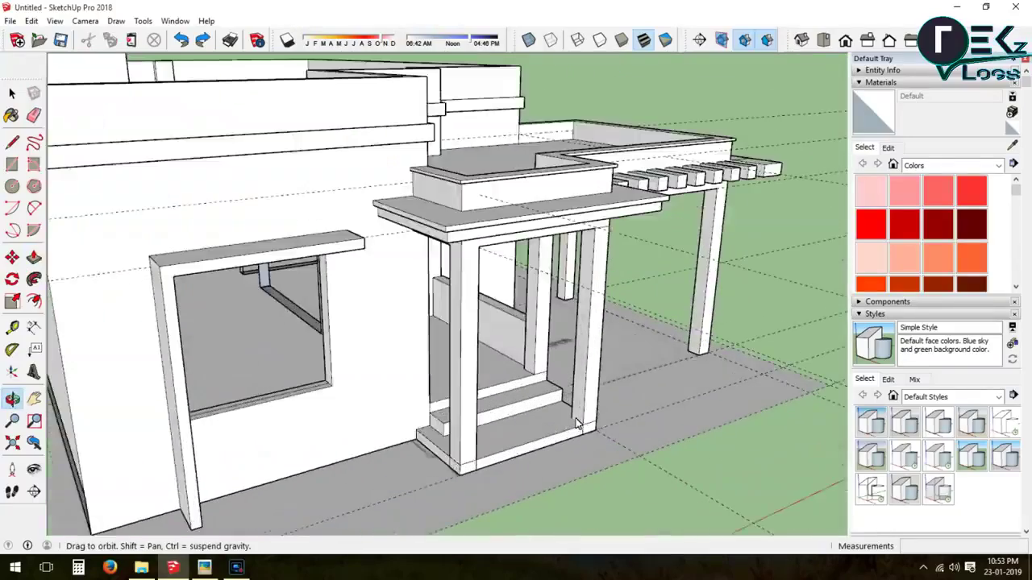
{"action": "left_click", "coordinate": [428, 442]}
{"action": "key", "text": "Escape"}
{"action": "middle_click_drag", "start_coordinate": [126, 442], "coordinate": [396, 424]}
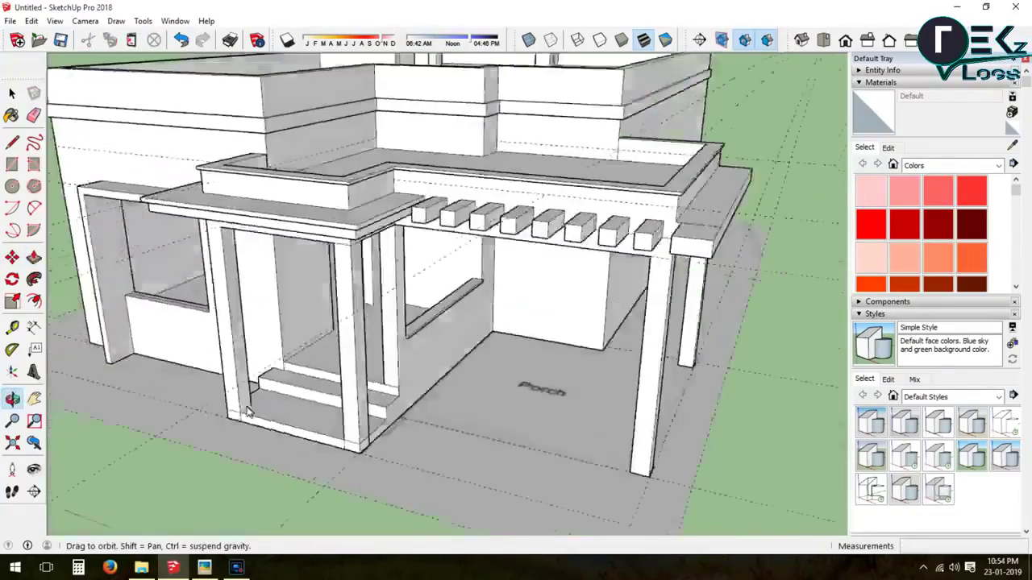
{"action": "scroll", "coordinate": [396, 424], "scroll_direction": "up", "scroll_amount": 3}
{"action": "scroll", "coordinate": [387, 233], "scroll_direction": "up", "scroll_amount": 3}
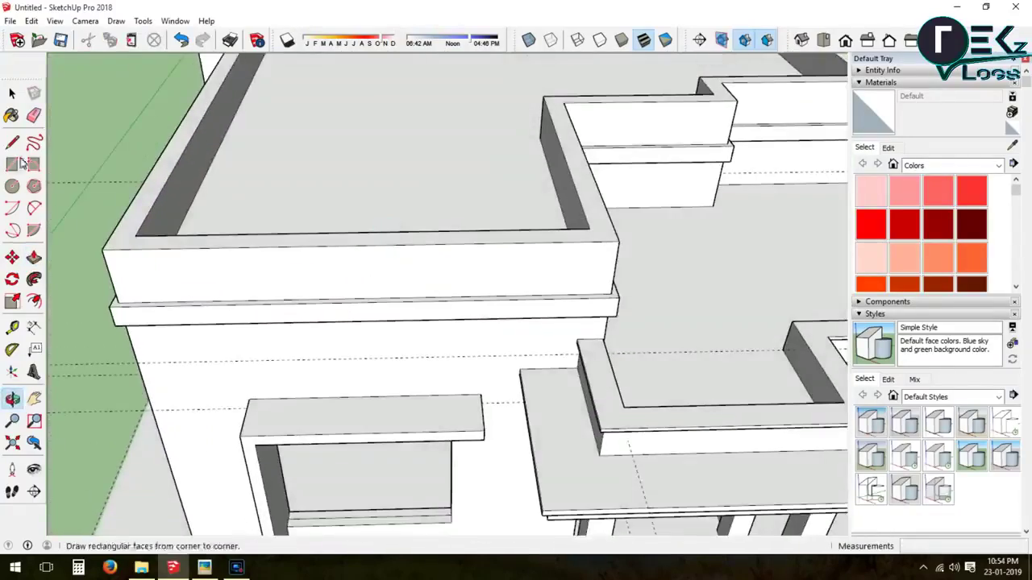
{"action": "key", "text": "l"}
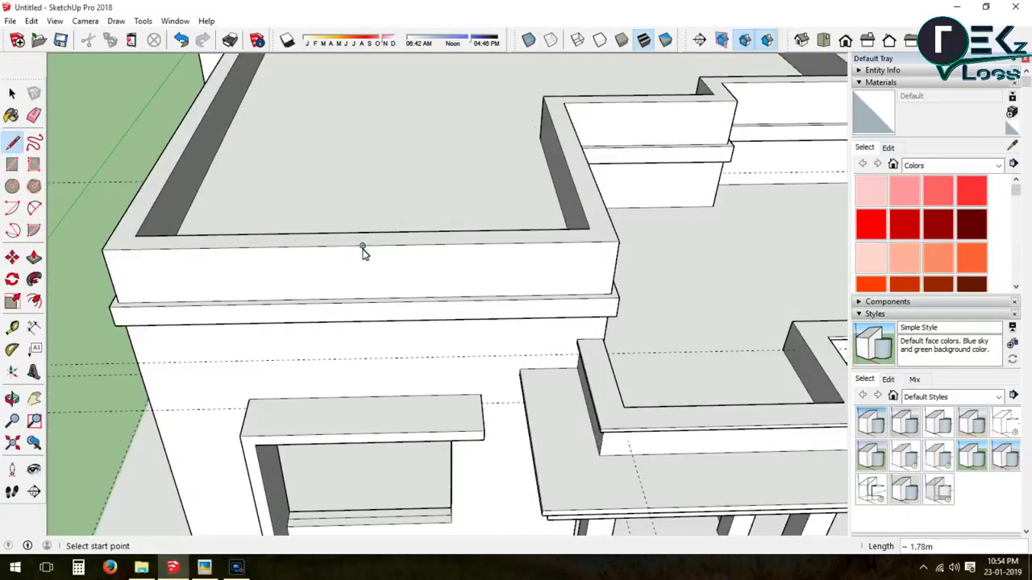
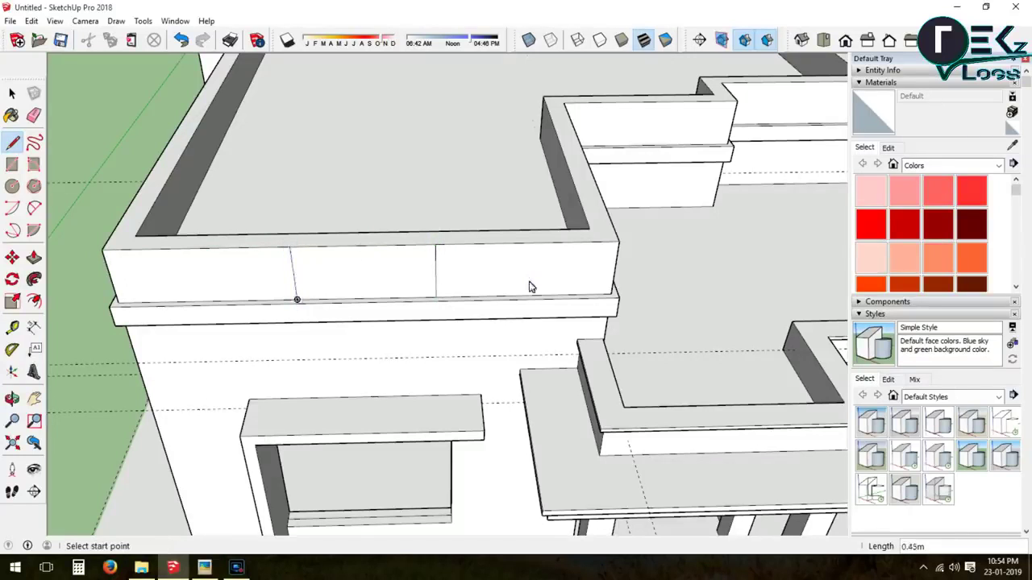
Lower the first wall-top section into a notch and erase its leftover edges
{"action": "scroll", "coordinate": [386, 264], "scroll_direction": "up", "scroll_amount": 2}
{"action": "left_click", "coordinate": [34, 257]}
{"action": "left_click", "coordinate": [355, 270]}
{"action": "left_click", "coordinate": [346, 294]}
{"action": "scroll", "coordinate": [371, 274], "scroll_direction": "up", "scroll_amount": 3}
{"action": "left_click", "coordinate": [34, 116]}
{"action": "left_click", "coordinate": [337, 305]}
{"action": "scroll", "coordinate": [330, 323], "scroll_direction": "down", "scroll_amount": 2}
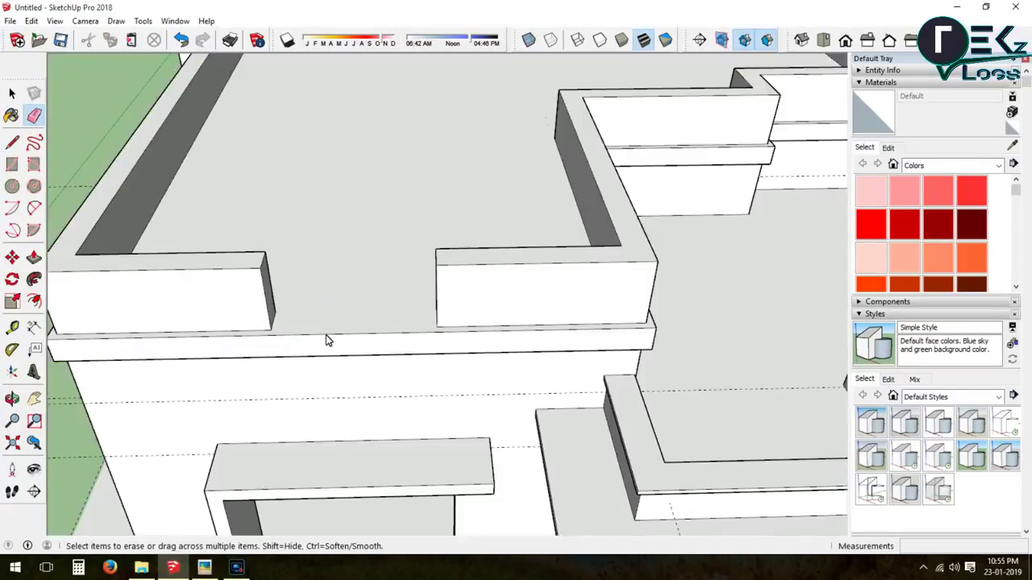
{"action": "scroll", "coordinate": [333, 334], "scroll_direction": "down", "scroll_amount": 4}
On the next wall, draw a dividing line and push the strip between the end blocks down
{"action": "mouse_move", "coordinate": [333, 334]}
{"action": "middle_mouse_down"}
{"action": "mouse_move", "coordinate": [443, 189]}
{"action": "mouse_move", "coordinate": [362, 157]}
{"action": "mouse_move", "coordinate": [489, 211]}
{"action": "mouse_move", "coordinate": [352, 142]}
{"action": "middle_mouse_up"}
{"action": "scroll", "coordinate": [352, 142], "scroll_direction": "up", "scroll_amount": 5}
{"action": "key", "text": "l"}
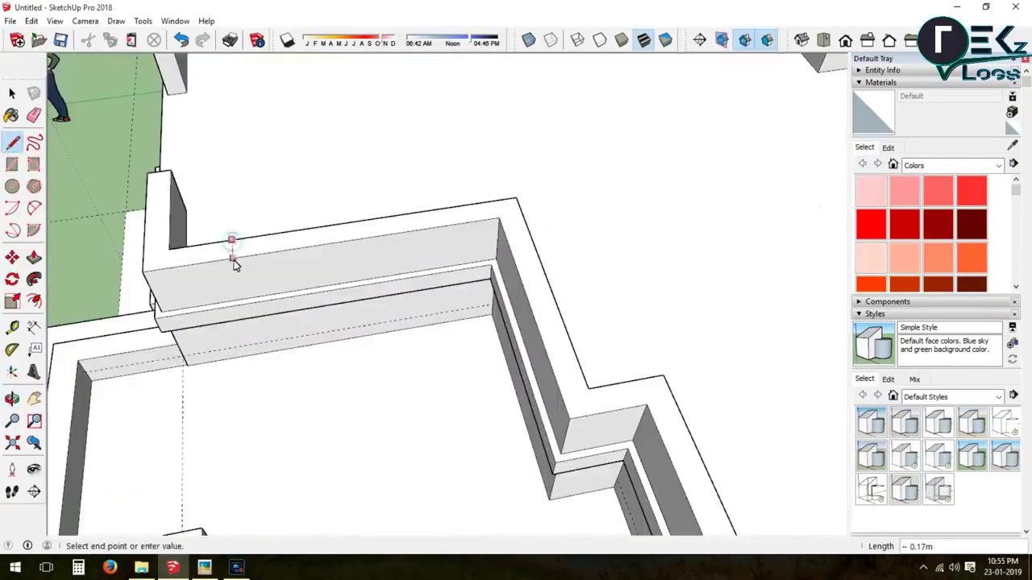
{"action": "left_click", "coordinate": [429, 214]}
{"action": "key", "text": "p"}
{"action": "left_click_drag", "start_coordinate": [312, 235], "coordinate": [312, 266]}
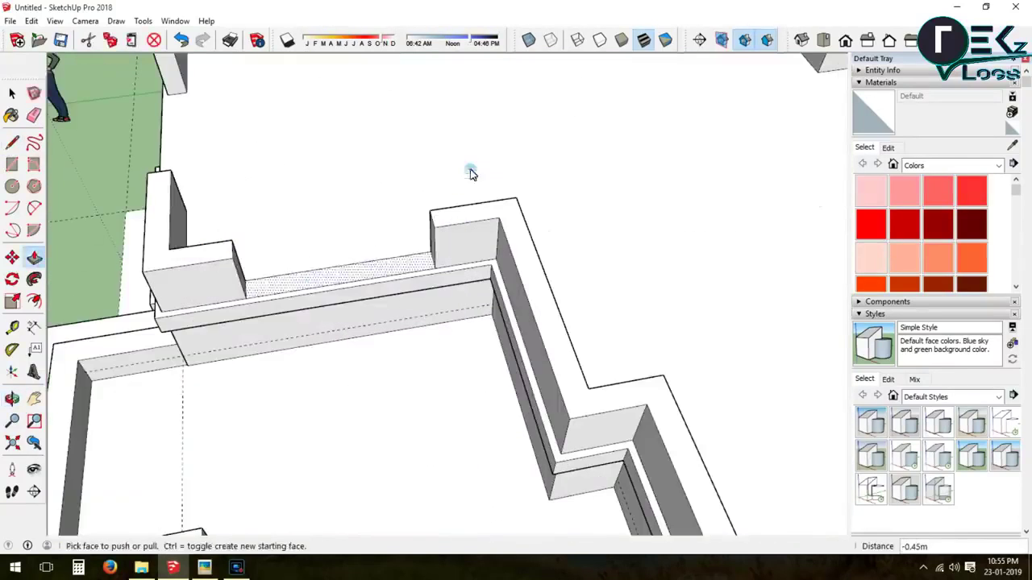
{"action": "key", "text": "l"}
{"action": "key", "text": "p"}
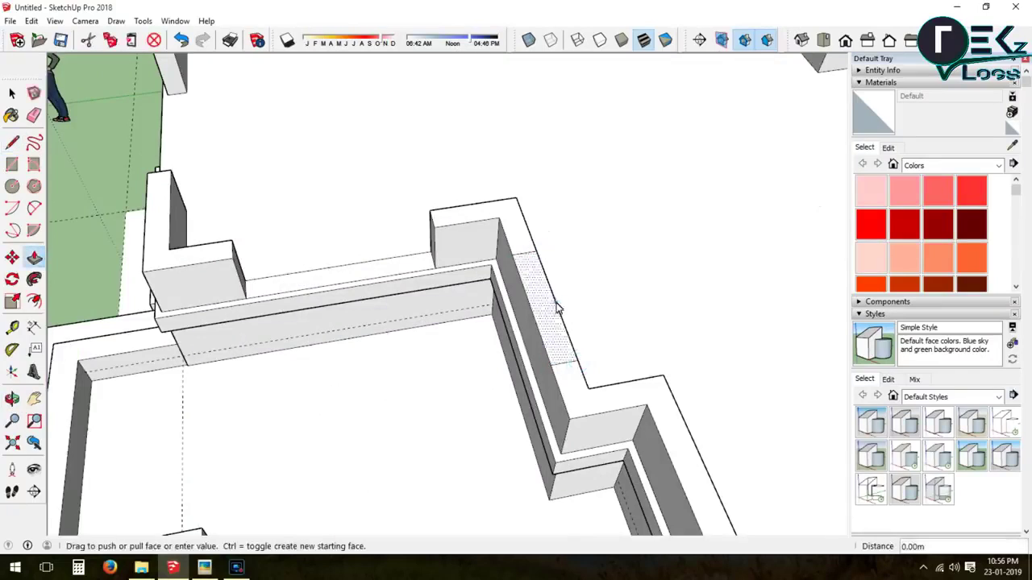
{"action": "scroll", "coordinate": [500, 277], "scroll_direction": "down", "scroll_amount": 3}
Draw another dividing line on the wall top and lower that section by 0.45 m
{"action": "key", "text": "l"}
{"action": "scroll", "coordinate": [502, 321], "scroll_direction": "up", "scroll_amount": 3}
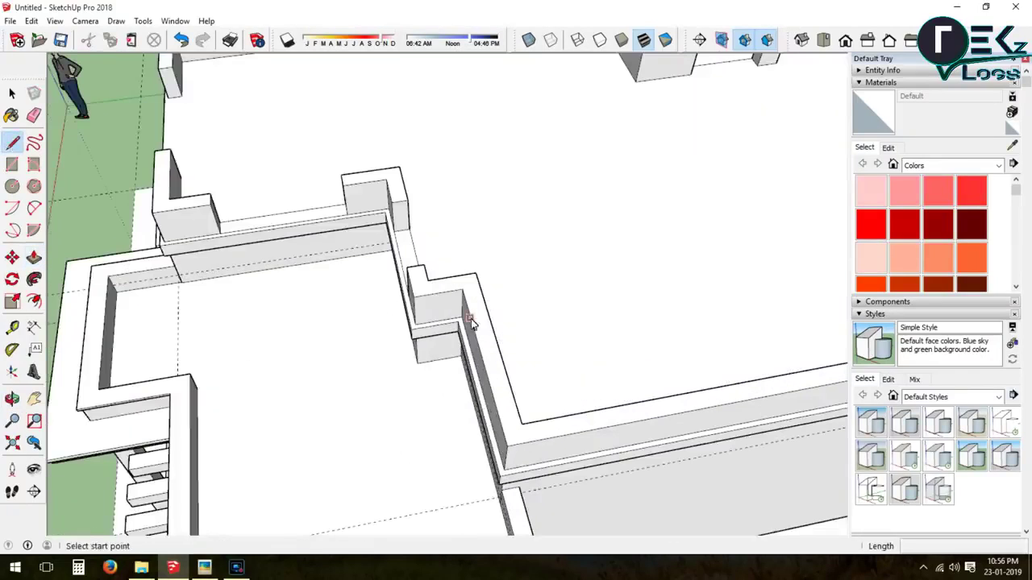
{"action": "key", "text": "p"}
{"action": "scroll", "coordinate": [500, 379], "scroll_direction": "down", "scroll_amount": 3}
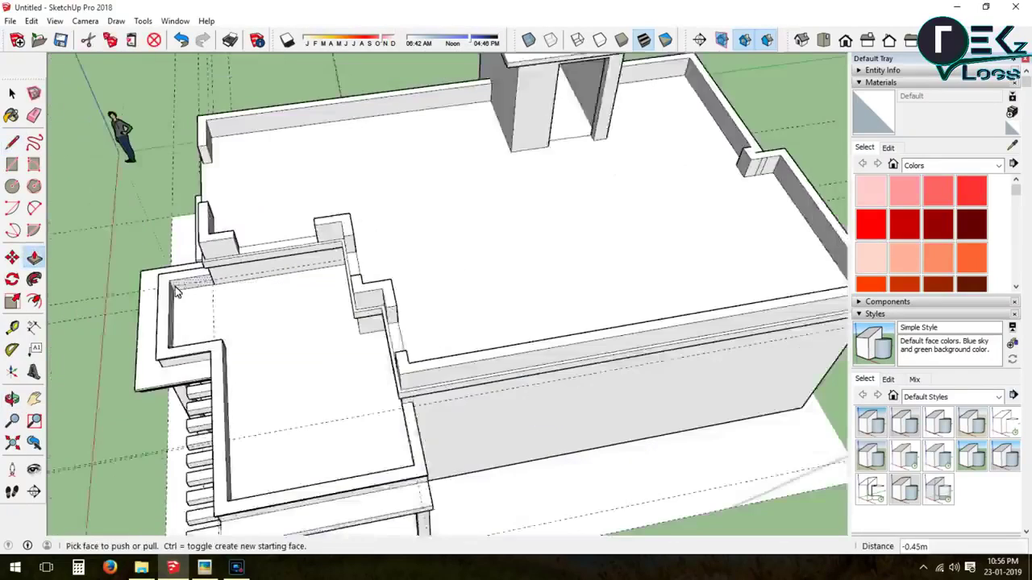
{"action": "key", "text": "l"}
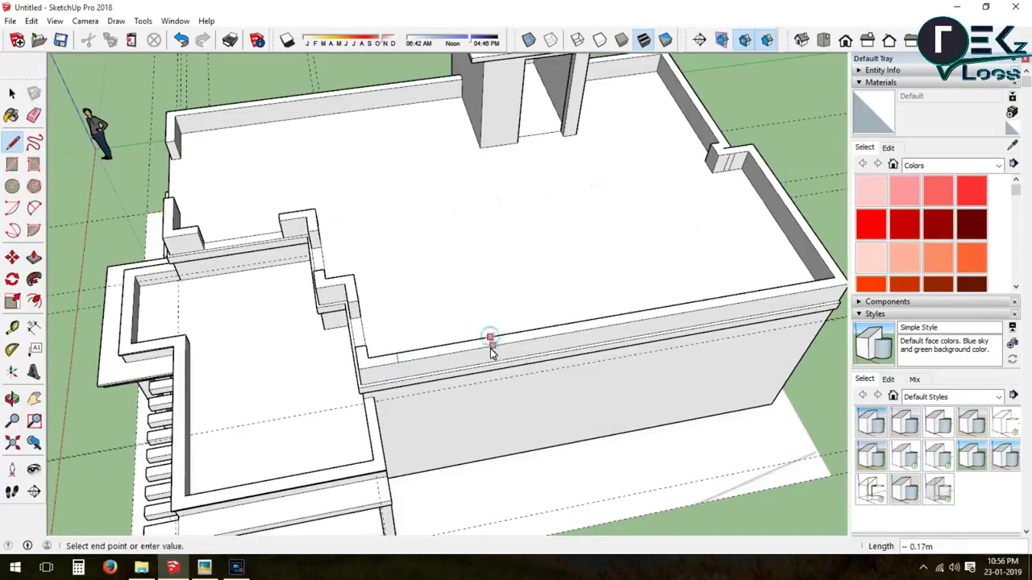
{"action": "key", "text": "p"}
{"action": "left_click", "coordinate": [438, 352]}
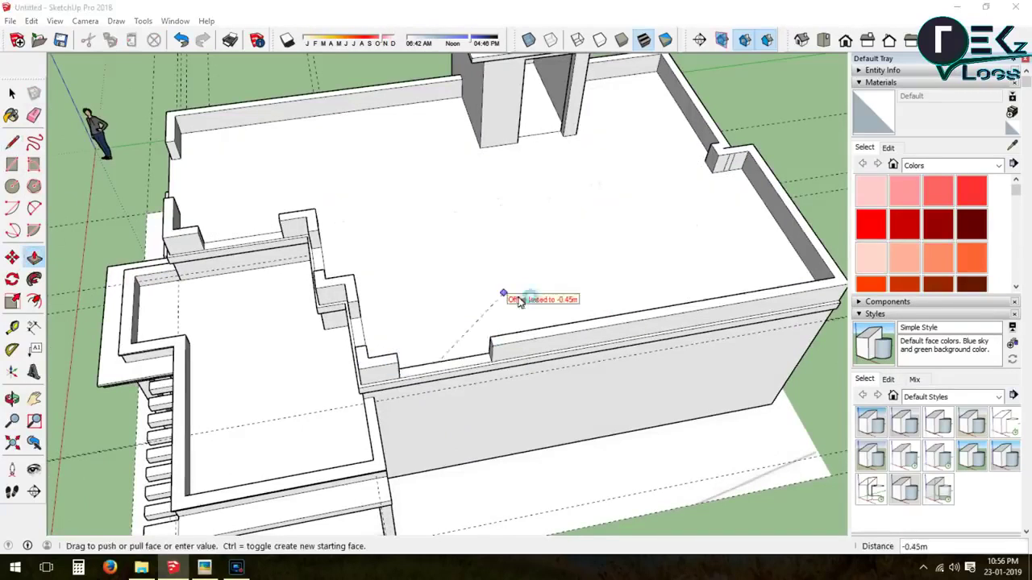
{"action": "left_click", "coordinate": [507, 295]}
{"action": "scroll", "coordinate": [194, 161], "scroll_direction": "down", "scroll_amount": 3}
{"action": "scroll", "coordinate": [194, 161], "scroll_direction": "up", "scroll_amount": 3}
Draw a dividing line beside the corner and lower that wall-top section
{"action": "left_click", "coordinate": [12, 141]}
{"action": "left_click", "coordinate": [309, 275]}
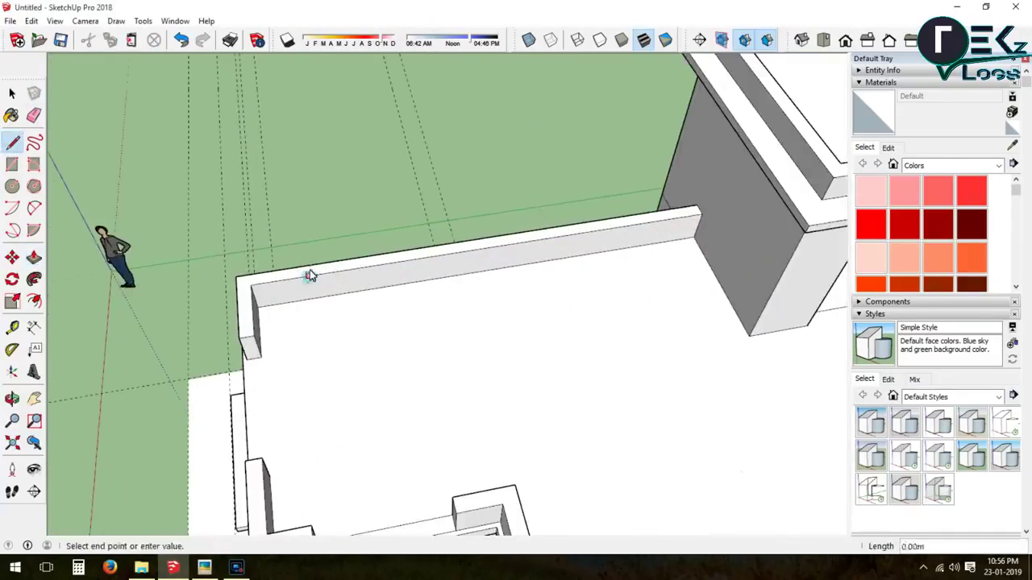
{"action": "left_click", "coordinate": [425, 257]}
{"action": "key", "text": "p"}
{"action": "left_click_drag", "start_coordinate": [371, 270], "coordinate": [357, 318]}
{"action": "scroll", "coordinate": [360, 303], "scroll_direction": "up", "scroll_amount": 2}
Erase leftover notch edges and orbit to the far side of the building
{"action": "key", "text": "e"}
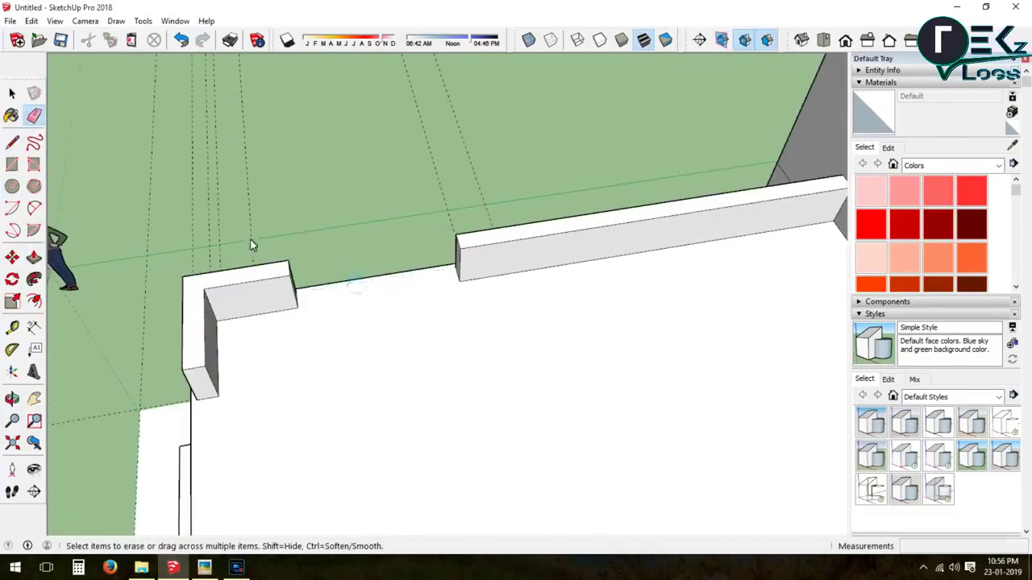
{"action": "scroll", "coordinate": [295, 326], "scroll_direction": "down", "scroll_amount": 3}
{"action": "scroll", "coordinate": [427, 375], "scroll_direction": "down", "scroll_amount": 3}
{"action": "middle_click_drag", "start_coordinate": [315, 321], "coordinate": [639, 278]}
{"action": "scroll", "coordinate": [639, 278], "scroll_direction": "down", "scroll_amount": 2}
{"action": "key", "text": "l"}
{"action": "scroll", "coordinate": [613, 209], "scroll_direction": "down", "scroll_amount": 2}
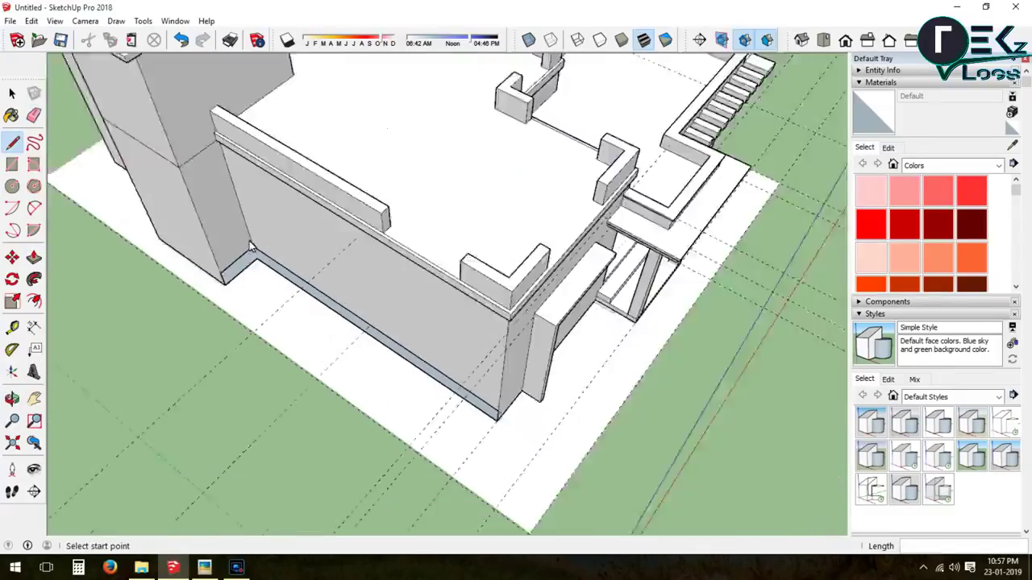
Measure a guide on the raised parapet block and draw a small rectangle on its face
{"action": "scroll", "coordinate": [613, 204], "scroll_direction": "up", "scroll_amount": 3}
{"action": "scroll", "coordinate": [516, 313], "scroll_direction": "down", "scroll_amount": 3}
{"action": "middle_click_drag", "start_coordinate": [516, 313], "coordinate": [658, 120]}
{"action": "scroll", "coordinate": [659, 119], "scroll_direction": "up", "scroll_amount": 4}
{"action": "scroll", "coordinate": [580, 202], "scroll_direction": "up", "scroll_amount": 3}
{"action": "scroll", "coordinate": [581, 201], "scroll_direction": "down", "scroll_amount": 5}
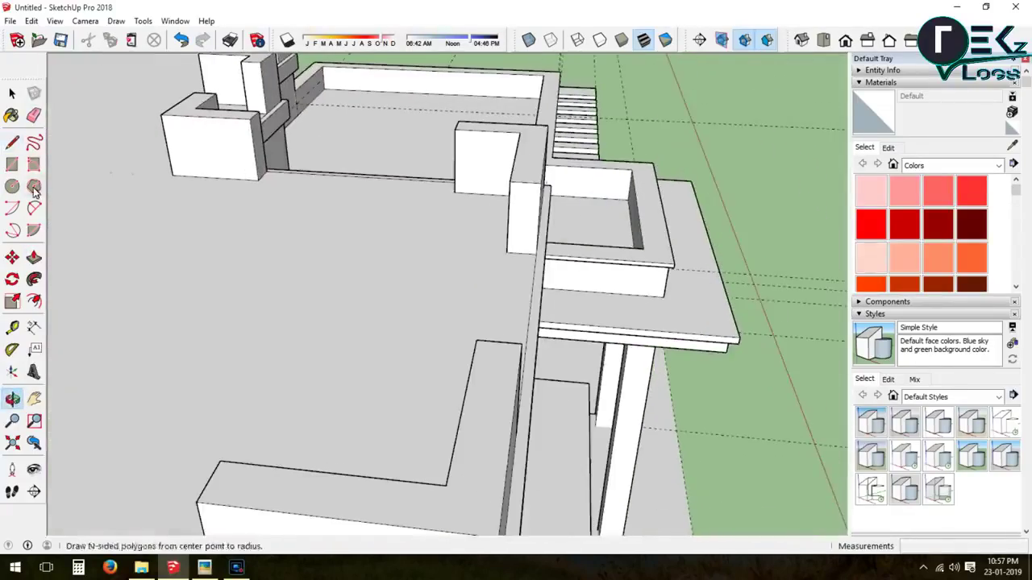
{"action": "left_click", "coordinate": [12, 327]}
{"action": "left_click", "coordinate": [511, 203]}
{"action": "scroll", "coordinate": [483, 234], "scroll_direction": "up", "scroll_amount": 3}
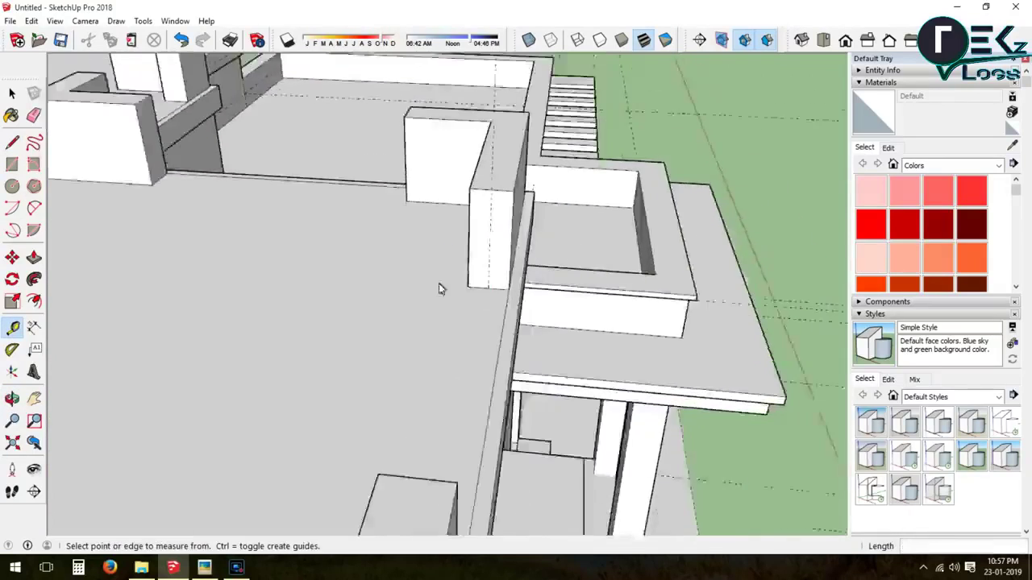
{"action": "left_click", "coordinate": [13, 164]}
{"action": "left_click", "coordinate": [458, 379]}
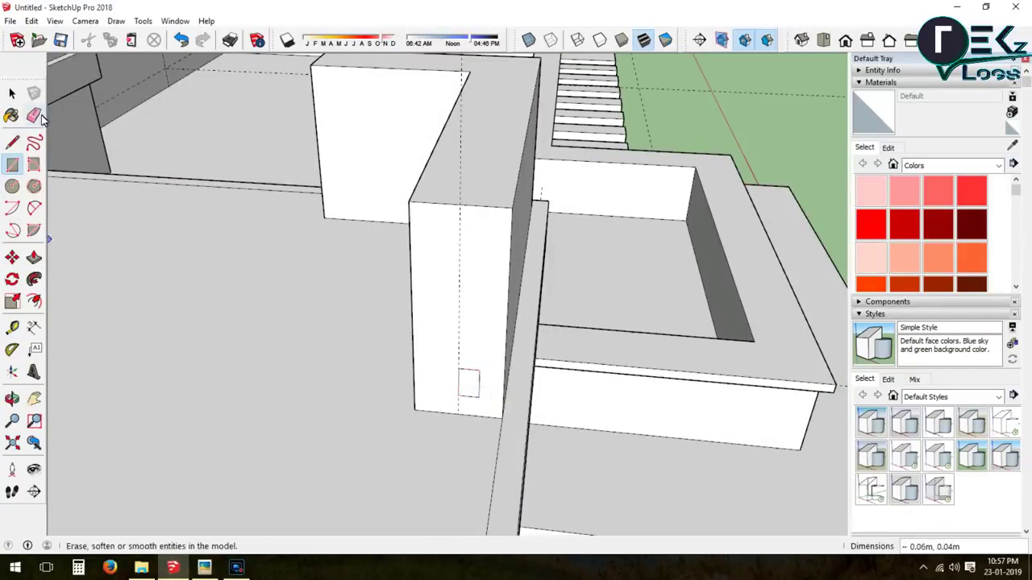
Copy the small rectangle and paste two copies stacked above it on the block
{"action": "left_click", "coordinate": [13, 93]}
{"action": "left_click_drag", "start_coordinate": [450, 358], "coordinate": [487, 404]}
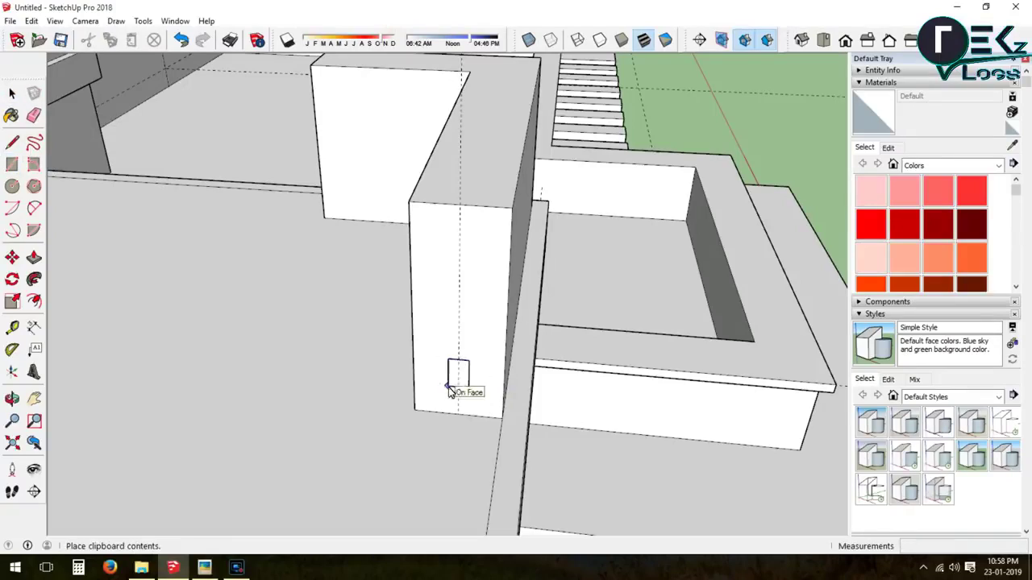
{"action": "left_click", "coordinate": [450, 341]}
{"action": "key", "text": "ctrl+v"}
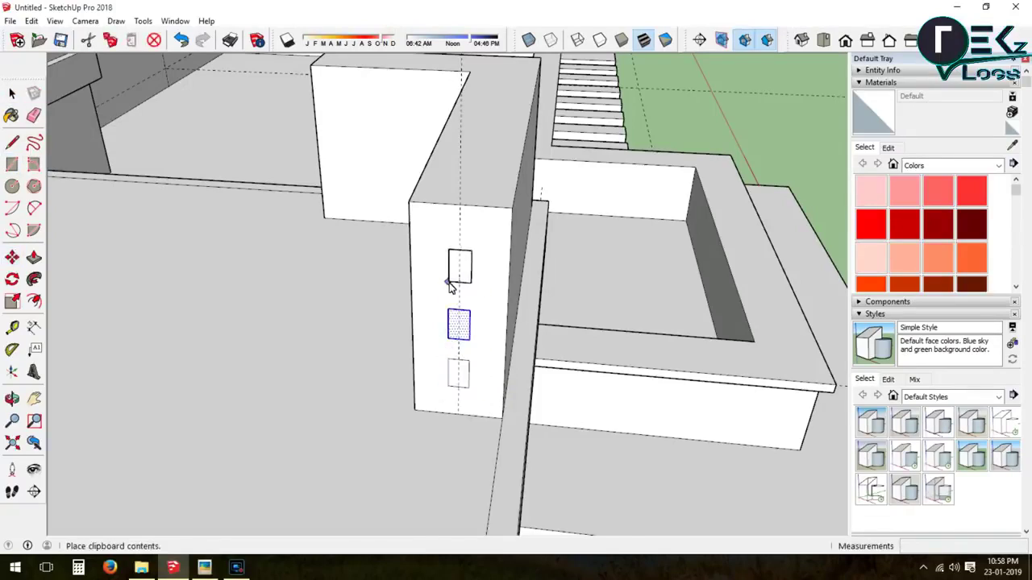
{"action": "left_click", "coordinate": [450, 282]}
Orbit out and pull the top rectangle out into a rail
{"action": "scroll", "coordinate": [288, 215], "scroll_direction": "down", "scroll_amount": 5}
{"action": "middle_click_drag", "start_coordinate": [288, 215], "coordinate": [491, 254]}
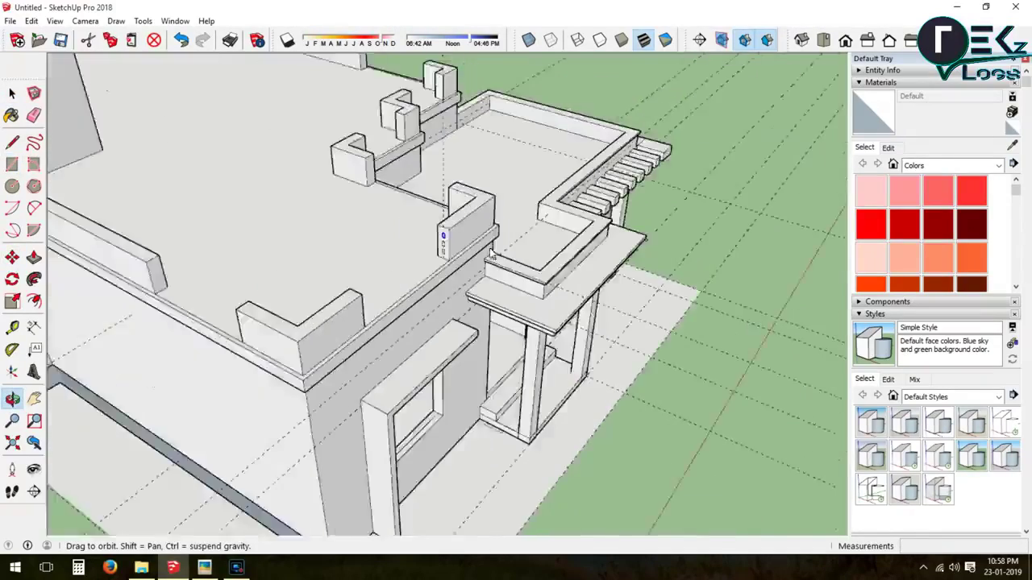
{"action": "scroll", "coordinate": [491, 254], "scroll_direction": "up", "scroll_amount": 5}
{"action": "key", "text": "p"}
{"action": "left_click", "coordinate": [508, 166]}
Pull the two lower rectangles across the gap into rails
{"action": "left_click", "coordinate": [246, 347]}
{"action": "left_click", "coordinate": [507, 198]}
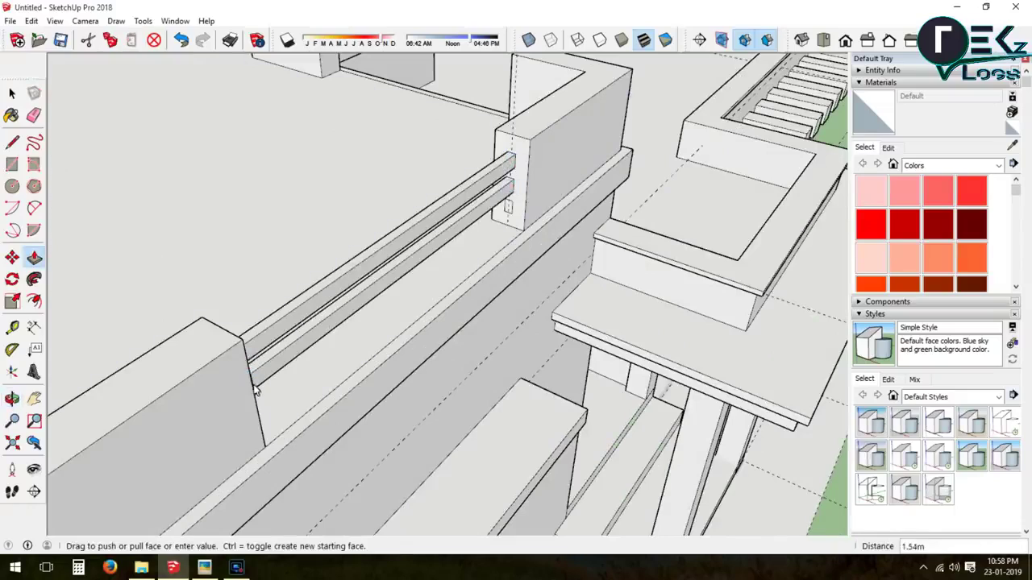
{"action": "mouse_move", "coordinate": [510, 211]}
{"action": "middle_mouse_down"}
{"action": "mouse_move", "coordinate": [155, 207]}
{"action": "mouse_move", "coordinate": [249, 63]}
{"action": "middle_mouse_up"}
{"action": "scroll", "coordinate": [264, 229], "scroll_direction": "up", "scroll_amount": 3}
Paste three rectangles stacked vertically on another raised block's face
{"action": "key", "text": "t"}
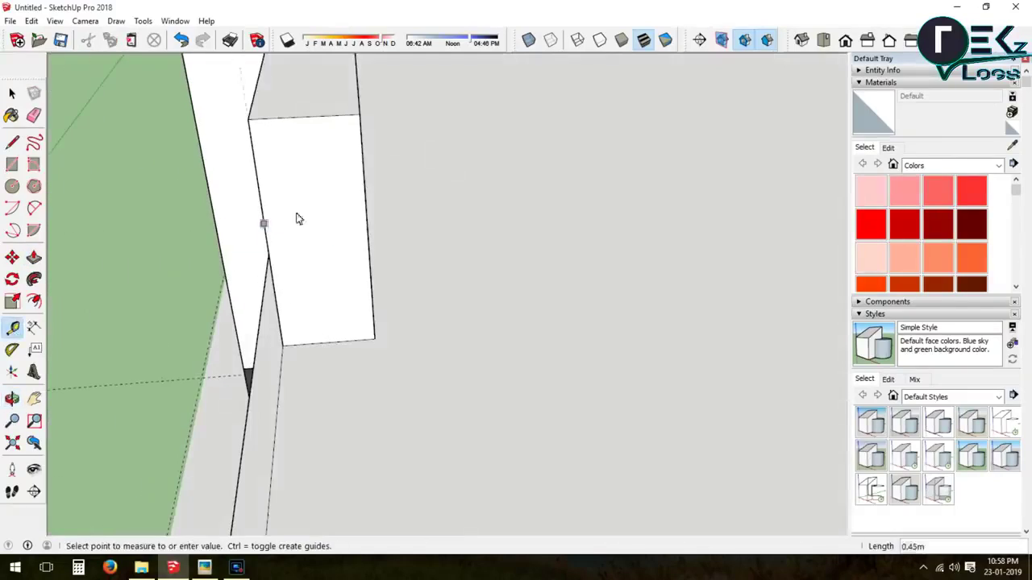
{"action": "key", "text": "ctrl+v"}
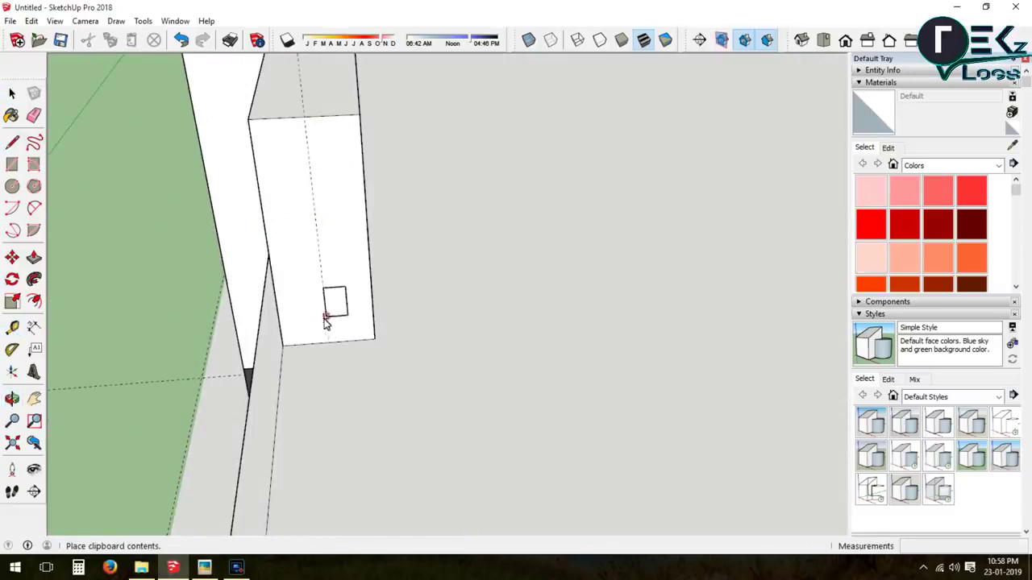
{"action": "scroll", "coordinate": [310, 327], "scroll_direction": "up", "scroll_amount": 2}
{"action": "left_click", "coordinate": [314, 299]}
{"action": "scroll", "coordinate": [300, 270], "scroll_direction": "down", "scroll_amount": 1}
{"action": "key", "text": "ctrl+v"}
{"action": "scroll", "coordinate": [315, 287], "scroll_direction": "up", "scroll_amount": 1}
{"action": "scroll", "coordinate": [323, 270], "scroll_direction": "up", "scroll_amount": 1}
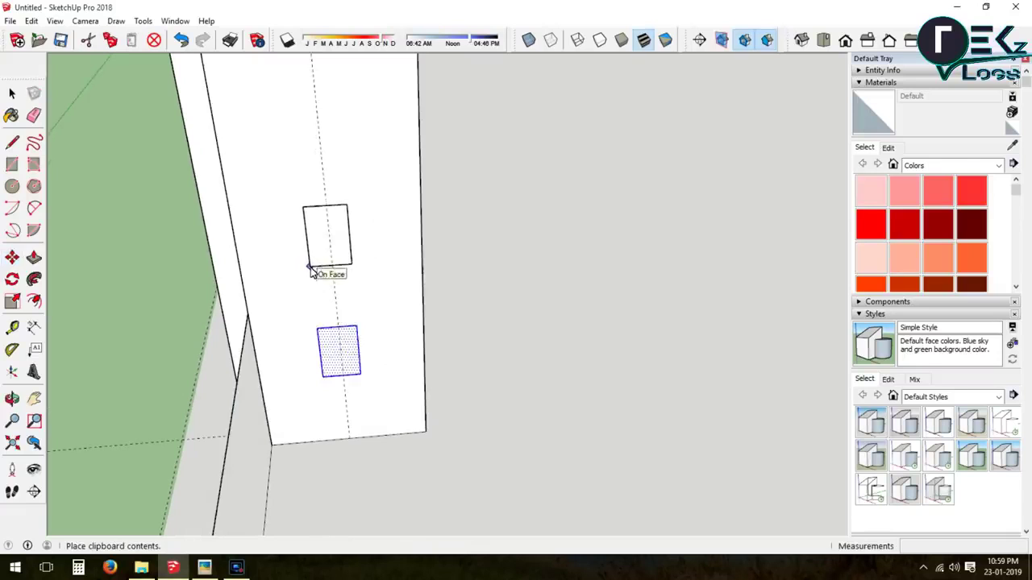
{"action": "left_click", "coordinate": [313, 274]}
{"action": "scroll", "coordinate": [327, 373], "scroll_direction": "down", "scroll_amount": 1}
{"action": "scroll", "coordinate": [310, 258], "scroll_direction": "down", "scroll_amount": 1}
{"action": "key", "text": "ctrl+v"}
{"action": "scroll", "coordinate": [319, 233], "scroll_direction": "up", "scroll_amount": 2}
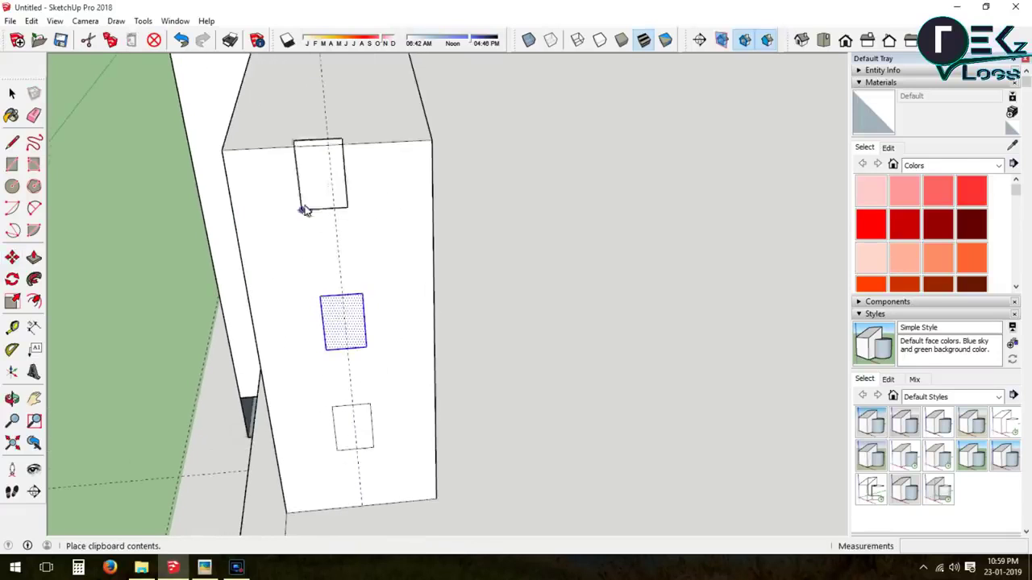
{"action": "scroll", "coordinate": [303, 219], "scroll_direction": "up", "scroll_amount": 2}
{"action": "left_click", "coordinate": [314, 268]}
{"action": "scroll", "coordinate": [266, 198], "scroll_direction": "down", "scroll_amount": 2}
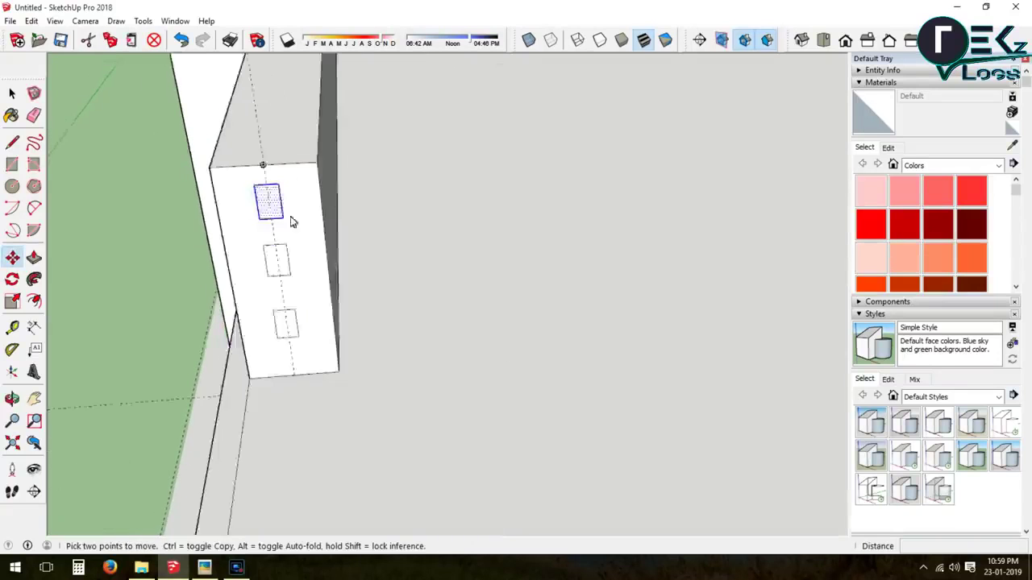
Facing the parapet gap, pull those rectangles out into long rails
{"action": "middle_click_drag", "start_coordinate": [266, 198], "coordinate": [301, 207]}
{"action": "key", "text": "o"}
{"action": "mouse_move", "coordinate": [301, 207]}
{"action": "left_mouse_down"}
{"action": "mouse_move", "coordinate": [431, 358]}
{"action": "mouse_move", "coordinate": [467, 329]}
{"action": "mouse_move", "coordinate": [500, 335]}
{"action": "left_mouse_up"}
{"action": "key", "text": "p"}
{"action": "left_click_drag", "start_coordinate": [203, 262], "coordinate": [519, 376]}
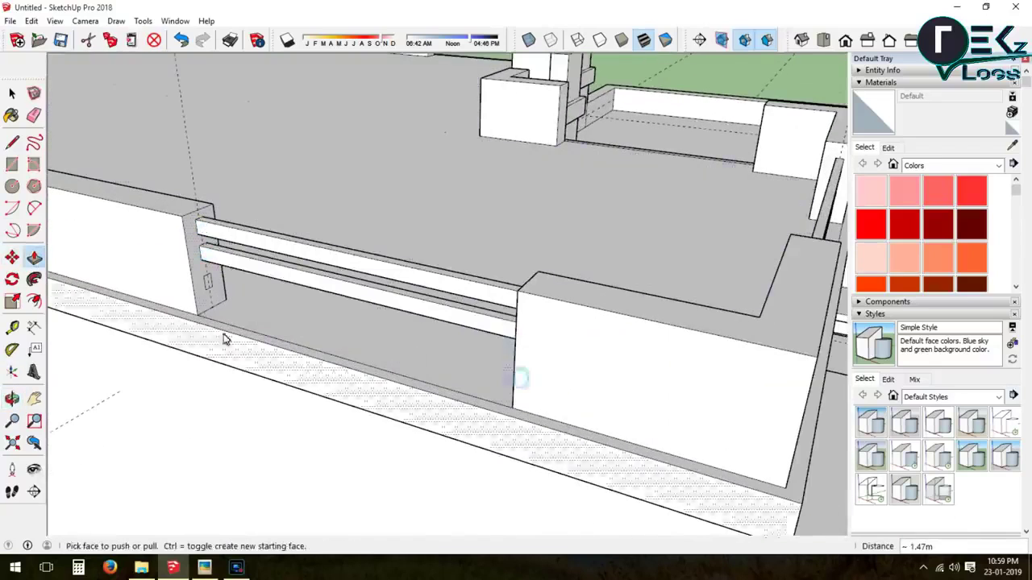
{"action": "left_click_drag", "start_coordinate": [208, 282], "coordinate": [521, 392]}
Orbit around the upper floor to review the railed parapet walls
{"action": "key", "text": "o"}
{"action": "mouse_move", "coordinate": [132, 424]}
{"action": "left_mouse_down"}
{"action": "mouse_move", "coordinate": [495, 382]}
{"action": "mouse_move", "coordinate": [204, 277]}
{"action": "left_mouse_up"}
{"action": "scroll", "coordinate": [204, 276], "scroll_direction": "down", "scroll_amount": 3}
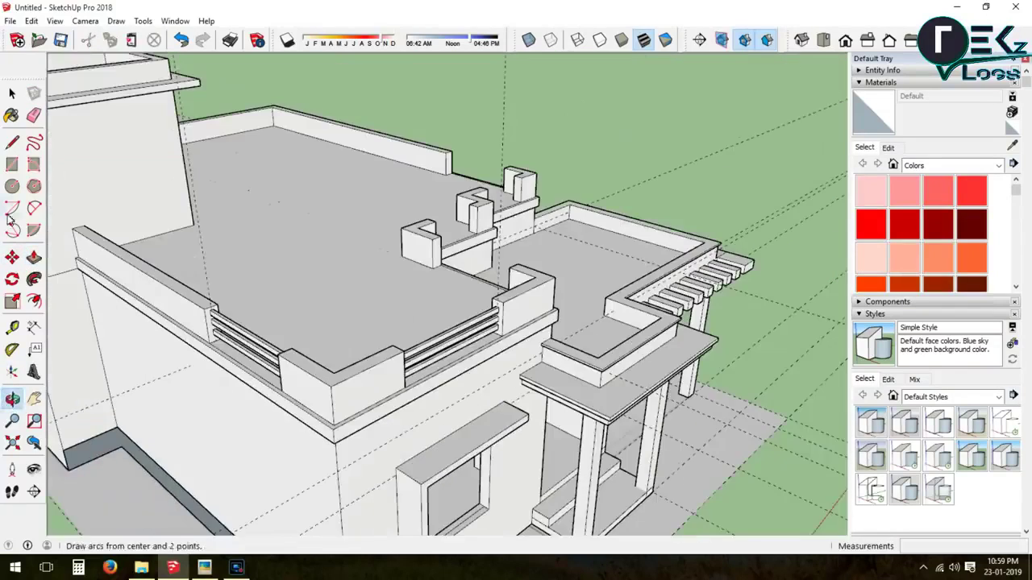
{"action": "key", "text": "e"}
{"action": "left_click", "coordinate": [12, 398]}
{"action": "mouse_move", "coordinate": [242, 323]}
{"action": "left_mouse_down"}
{"action": "mouse_move", "coordinate": [359, 184]}
{"action": "mouse_move", "coordinate": [544, 184]}
{"action": "left_mouse_up"}
{"action": "scroll", "coordinate": [358, 184], "scroll_direction": "down", "scroll_amount": 5}
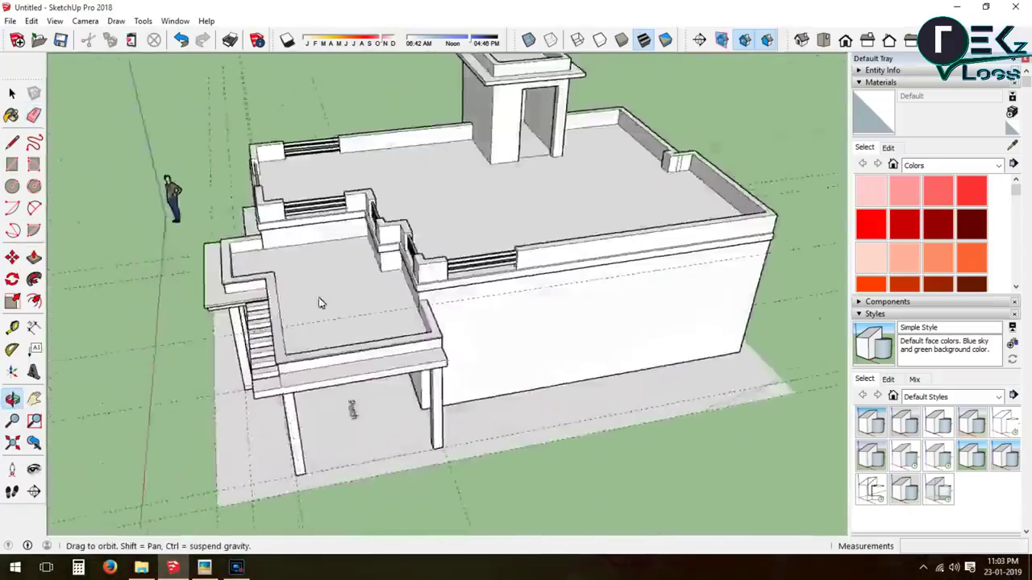
Pull the pillar cap's front face outward slightly, about 0.02–0.03 m
{"action": "scroll", "coordinate": [433, 237], "scroll_direction": "up", "scroll_amount": 5}
{"action": "scroll", "coordinate": [433, 237], "scroll_direction": "up", "scroll_amount": 2}
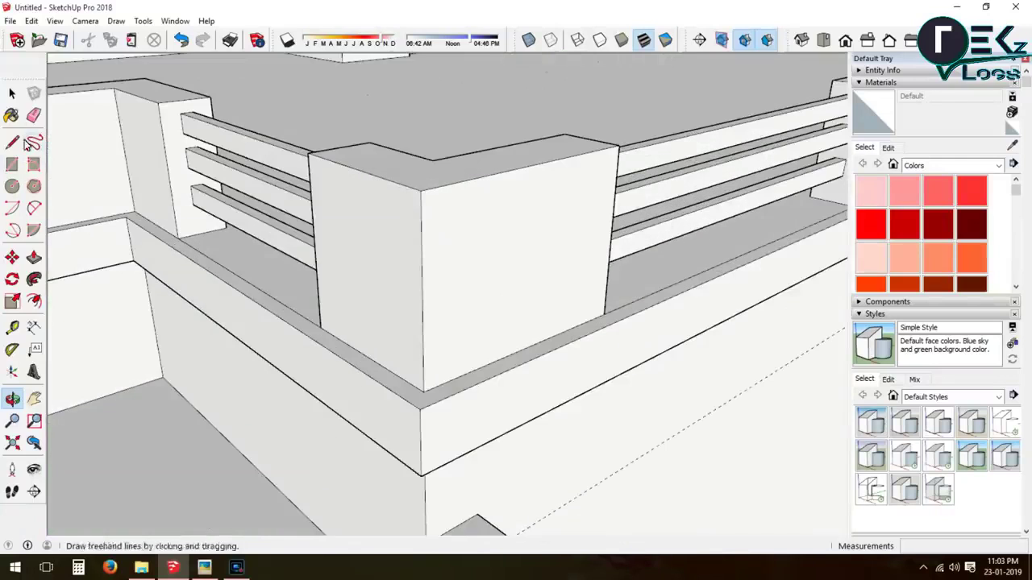
{"action": "left_click", "coordinate": [420, 192]}
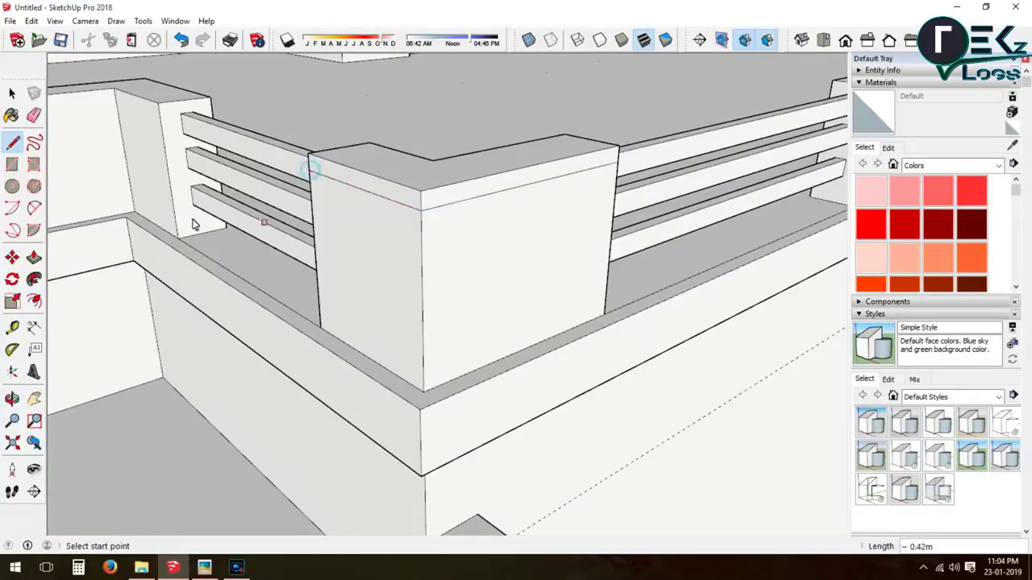
{"action": "scroll", "coordinate": [336, 101], "scroll_direction": "down", "scroll_amount": 3}
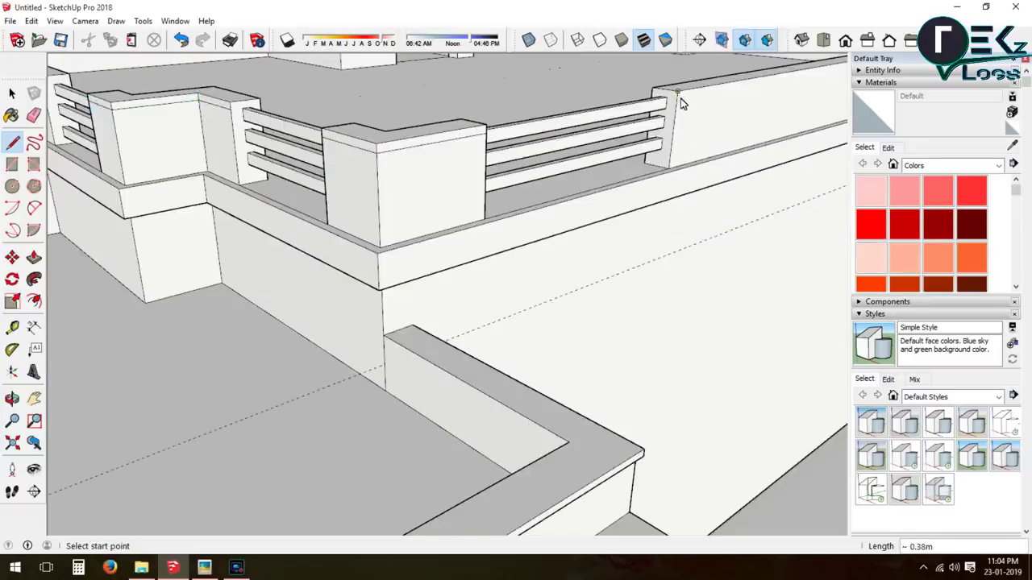
{"action": "scroll", "coordinate": [374, 145], "scroll_direction": "up", "scroll_amount": 3}
{"action": "key", "text": "p"}
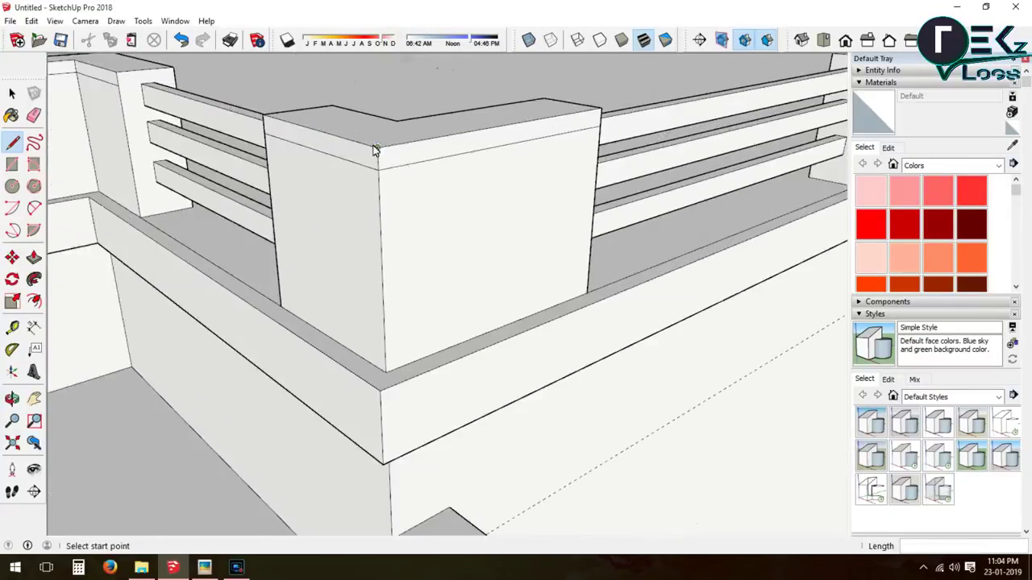
{"action": "left_click_drag", "start_coordinate": [372, 165], "coordinate": [395, 167]}
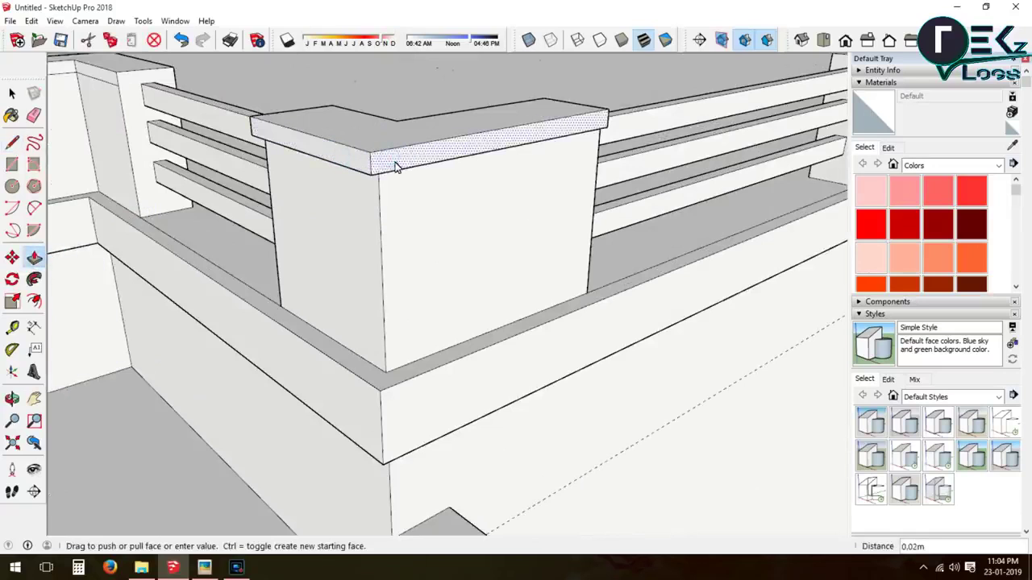
{"action": "left_click", "coordinate": [398, 167]}
{"action": "scroll", "coordinate": [318, 121], "scroll_direction": "down", "scroll_amount": 1}
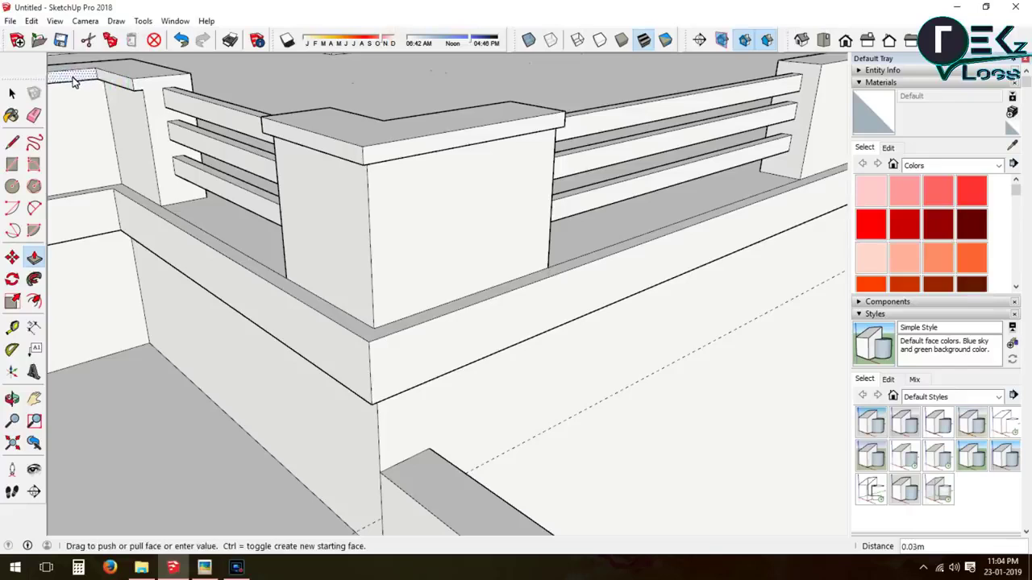
Draw a line along the parapet top to the corner to mark an edge strip
{"action": "key", "text": "l"}
{"action": "scroll", "coordinate": [417, 247], "scroll_direction": "down", "scroll_amount": 3}
{"action": "middle_click_drag", "start_coordinate": [417, 247], "coordinate": [167, 271]}
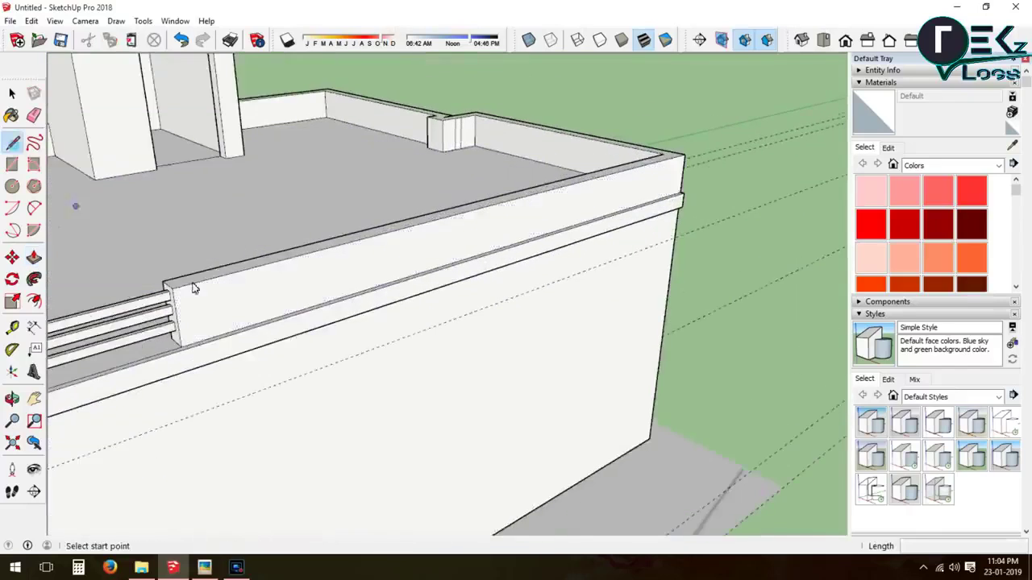
{"action": "scroll", "coordinate": [168, 271], "scroll_direction": "up", "scroll_amount": 2}
{"action": "left_click", "coordinate": [147, 291]}
{"action": "scroll", "coordinate": [406, 288], "scroll_direction": "down", "scroll_amount": 3}
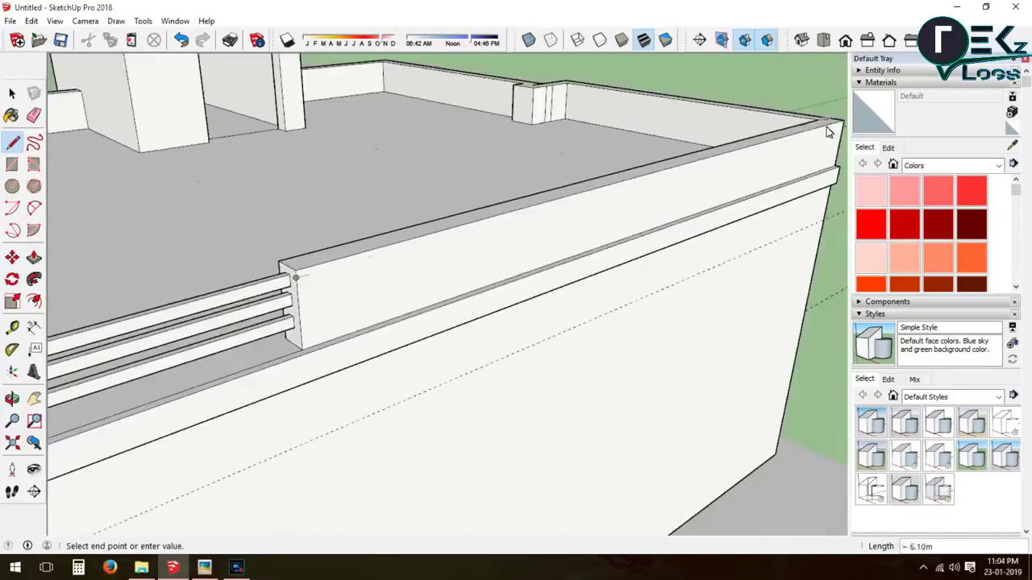
{"action": "scroll", "coordinate": [794, 141], "scroll_direction": "up", "scroll_amount": 3}
{"action": "left_click", "coordinate": [803, 128]}
Pull that parapet top strip outward 0.03 m as a thin ledge
{"action": "scroll", "coordinate": [730, 173], "scroll_direction": "down", "scroll_amount": 3}
{"action": "scroll", "coordinate": [414, 258], "scroll_direction": "up", "scroll_amount": 3}
{"action": "scroll", "coordinate": [414, 258], "scroll_direction": "up", "scroll_amount": 2}
{"action": "key", "text": "p"}
{"action": "left_click", "coordinate": [373, 233]}
{"action": "middle_click_drag", "start_coordinate": [375, 234], "coordinate": [470, 190]}
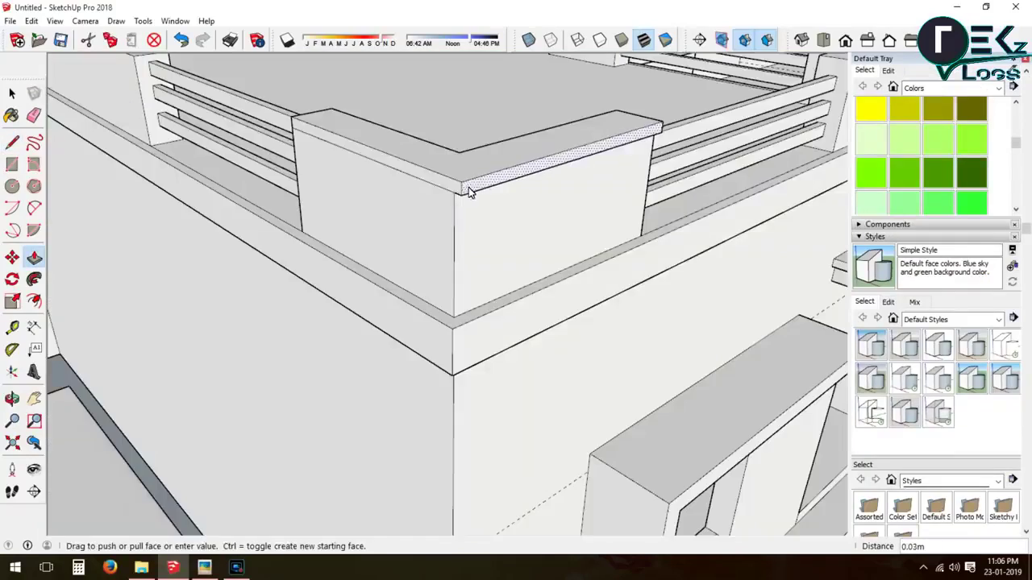
{"action": "left_click", "coordinate": [446, 191]}
{"action": "scroll", "coordinate": [490, 407], "scroll_direction": "down", "scroll_amount": 3}
{"action": "scroll", "coordinate": [486, 323], "scroll_direction": "up", "scroll_amount": 5}
Mark the parapet cap strip at the railing end and pull it outward, then view the whole house
{"action": "key", "text": "l"}
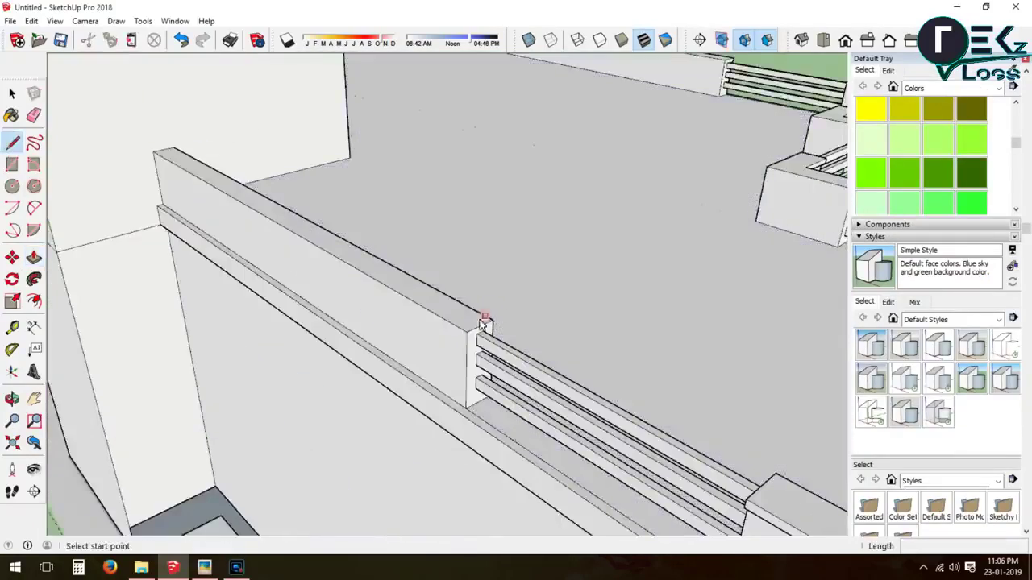
{"action": "left_click", "coordinate": [470, 323]}
{"action": "scroll", "coordinate": [355, 315], "scroll_direction": "down", "scroll_amount": 3}
{"action": "scroll", "coordinate": [226, 196], "scroll_direction": "up", "scroll_amount": 3}
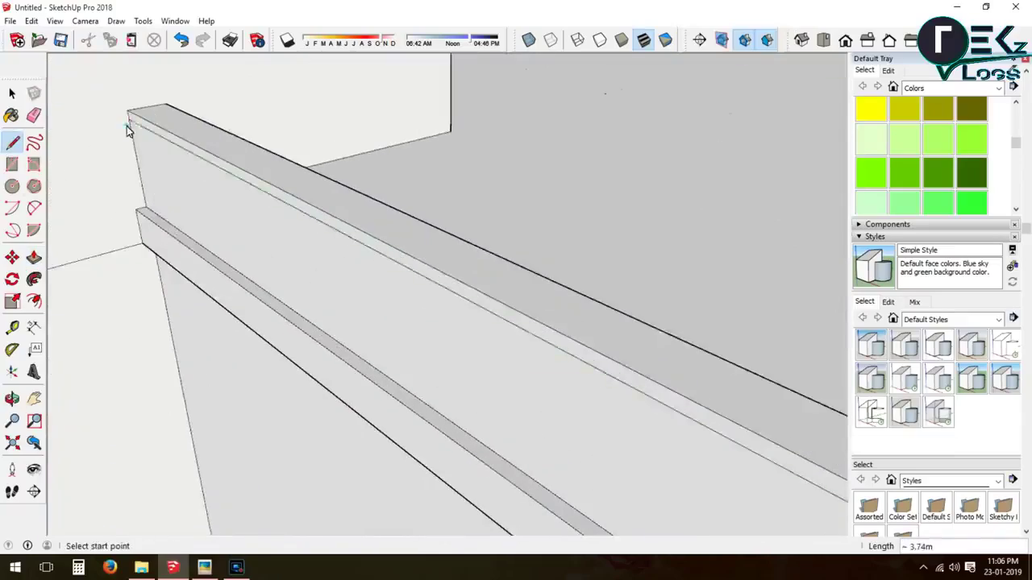
{"action": "key", "text": "p"}
{"action": "scroll", "coordinate": [362, 355], "scroll_direction": "down", "scroll_amount": 2}
{"action": "scroll", "coordinate": [337, 332], "scroll_direction": "up", "scroll_amount": 2}
{"action": "left_click", "coordinate": [336, 332]}
{"action": "scroll", "coordinate": [337, 332], "scroll_direction": "down", "scroll_amount": 3}
{"action": "scroll", "coordinate": [337, 332], "scroll_direction": "down", "scroll_amount": 5}
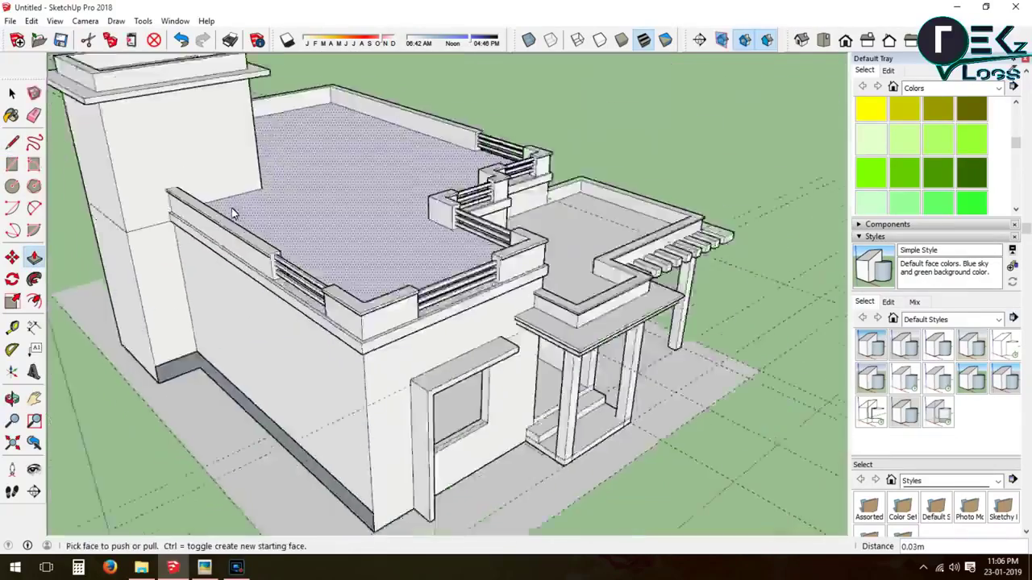
{"action": "mouse_move", "coordinate": [346, 322]}
{"action": "middle_mouse_down"}
{"action": "mouse_move", "coordinate": [567, 269]}
{"action": "mouse_move", "coordinate": [319, 225]}
{"action": "middle_mouse_up"}
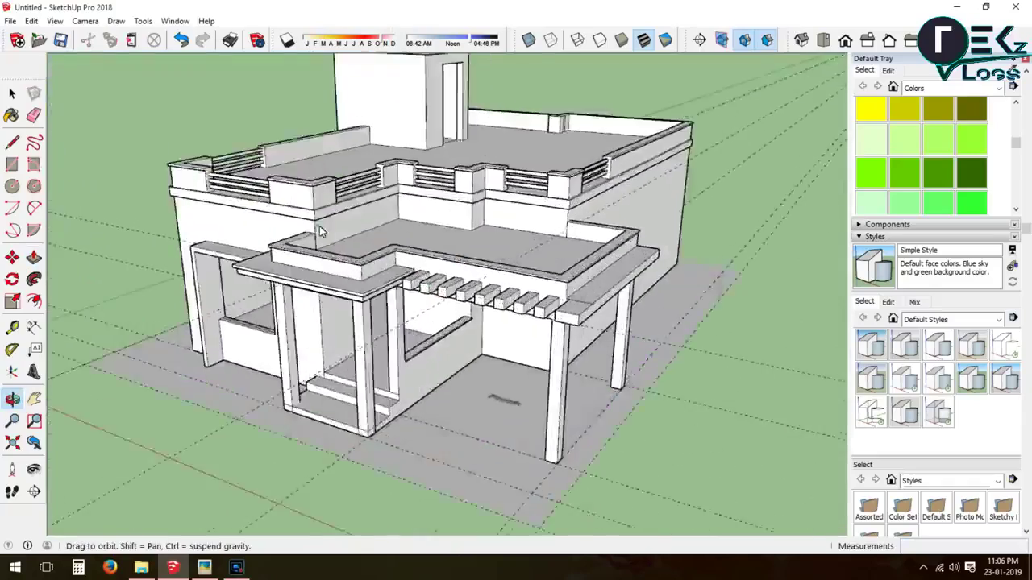
Outline a square on the wall's front face and divide it into horizontal strips
{"action": "scroll", "coordinate": [419, 231], "scroll_direction": "up", "scroll_amount": 3}
{"action": "scroll", "coordinate": [440, 284], "scroll_direction": "up", "scroll_amount": 3}
{"action": "mouse_move", "coordinate": [440, 284]}
{"action": "middle_mouse_down"}
{"action": "mouse_move", "coordinate": [304, 203]}
{"action": "mouse_move", "coordinate": [285, 150]}
{"action": "mouse_move", "coordinate": [325, 199]}
{"action": "mouse_move", "coordinate": [248, 193]}
{"action": "middle_mouse_up"}
{"action": "left_click", "coordinate": [13, 164]}
{"action": "left_click", "coordinate": [179, 132]}
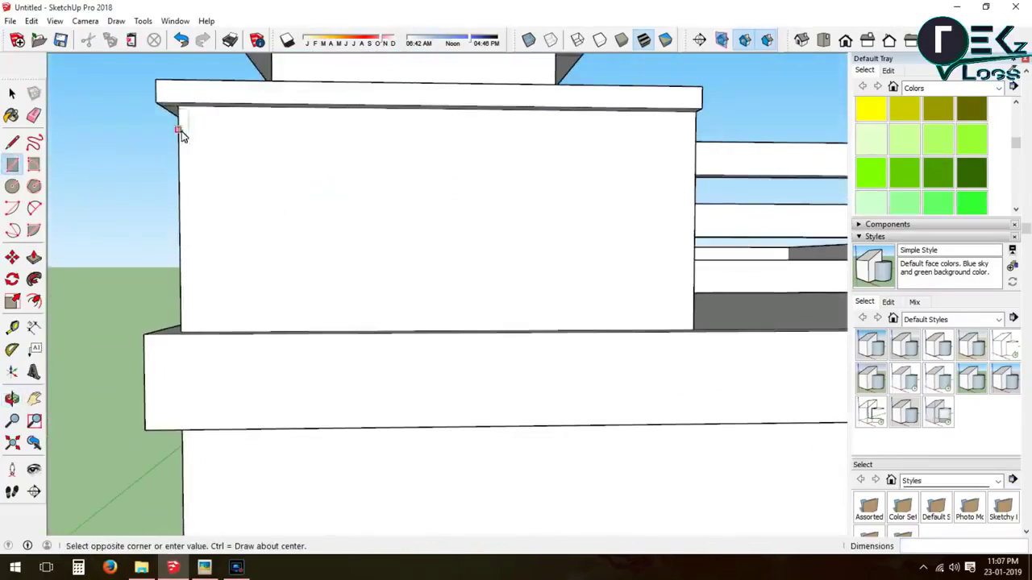
{"action": "left_click", "coordinate": [361, 313]}
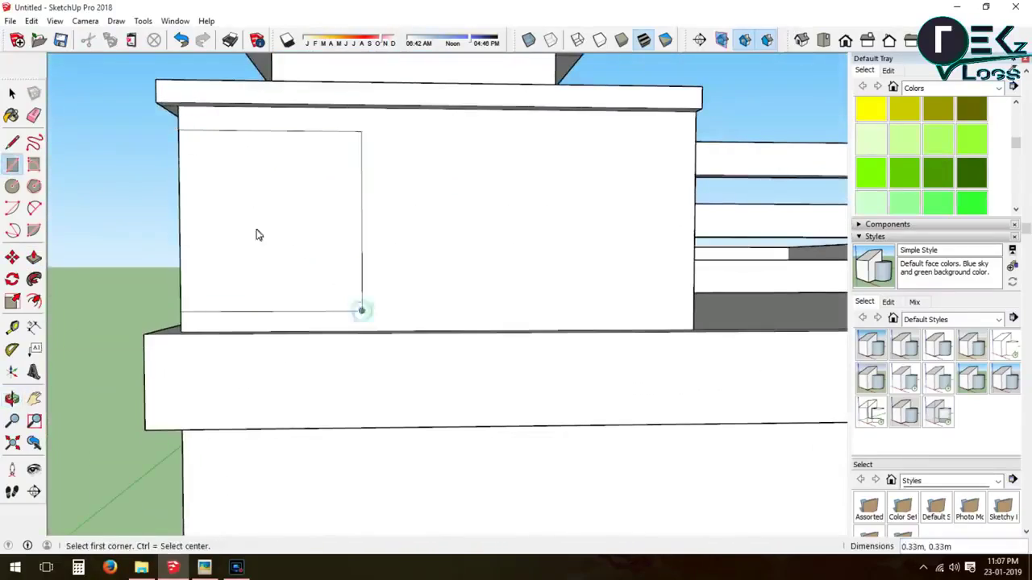
{"action": "left_click", "coordinate": [362, 276]}
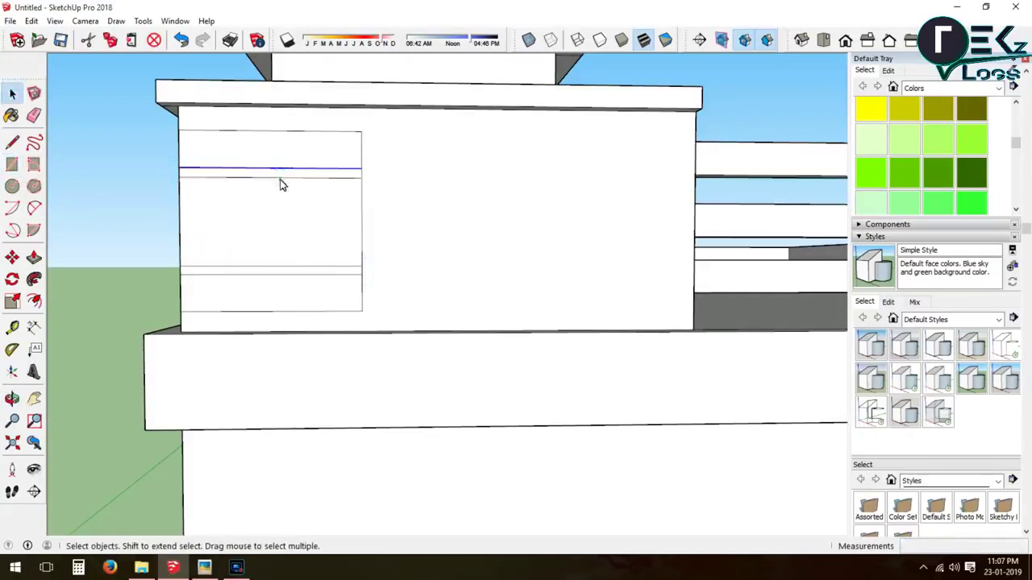
{"action": "left_click", "coordinate": [181, 233]}
Erase the stray edges and pull the top front slat out 0.01 m
{"action": "scroll", "coordinate": [76, 347], "scroll_direction": "down", "scroll_amount": 3}
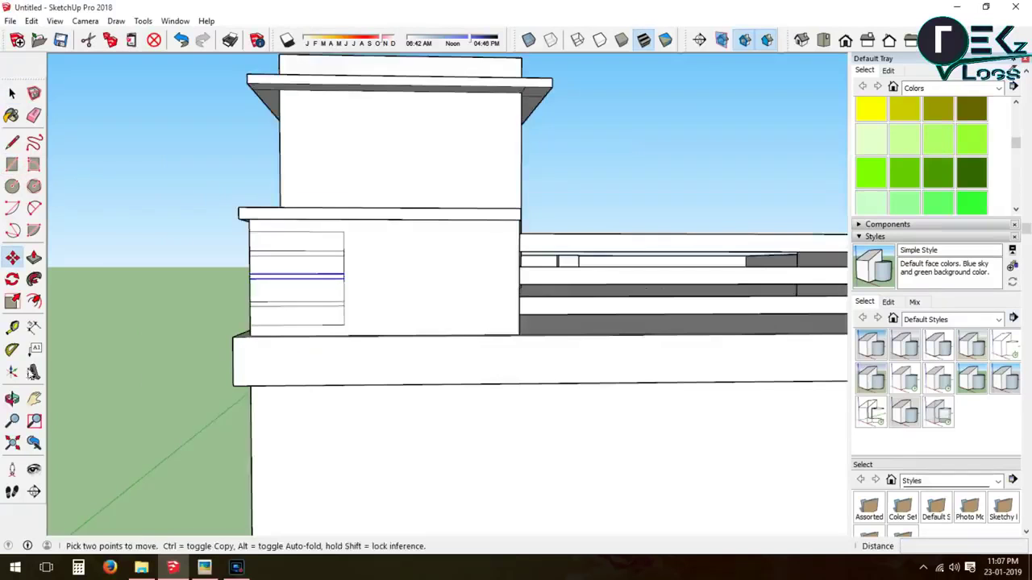
{"action": "middle_click_drag", "start_coordinate": [75, 346], "coordinate": [184, 321]}
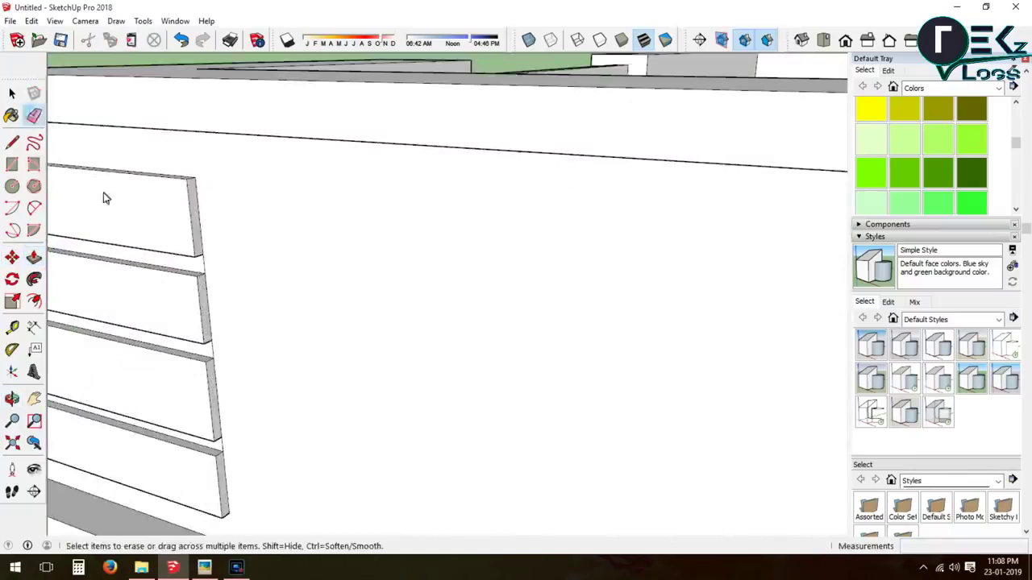
{"action": "mouse_move", "coordinate": [168, 364]}
{"action": "middle_mouse_down"}
{"action": "mouse_move", "coordinate": [504, 332]}
{"action": "mouse_move", "coordinate": [488, 364]}
{"action": "middle_mouse_up"}
{"action": "scroll", "coordinate": [504, 333], "scroll_direction": "down", "scroll_amount": 3}
{"action": "scroll", "coordinate": [489, 364], "scroll_direction": "up", "scroll_amount": 3}
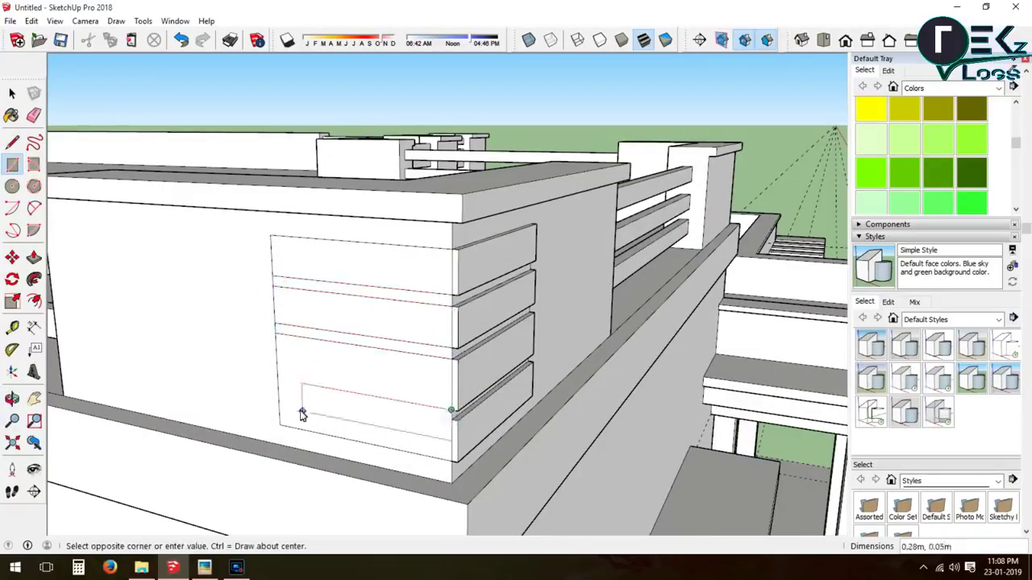
{"action": "key", "text": "p"}
{"action": "key", "text": "e"}
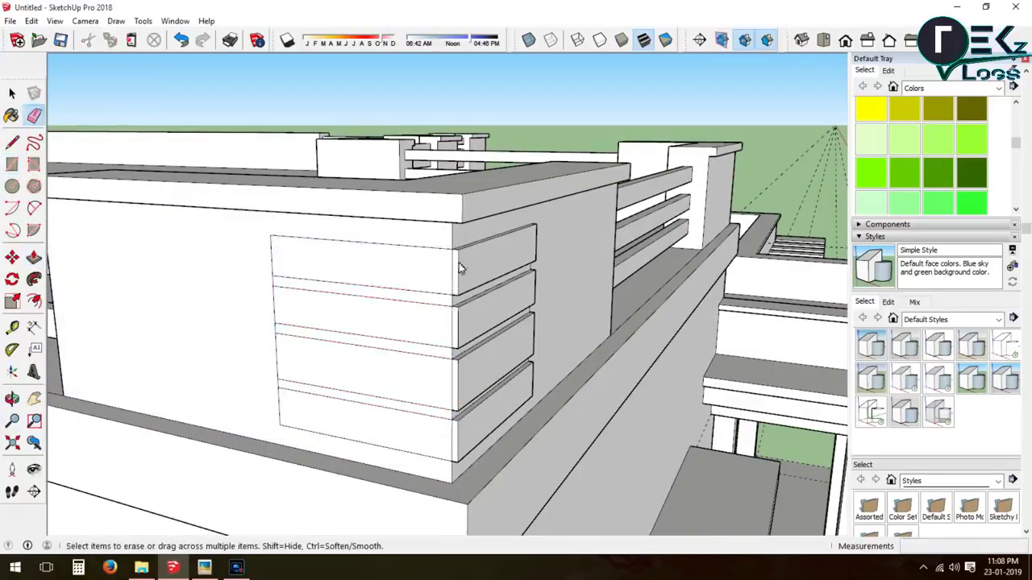
{"action": "left_click", "coordinate": [34, 258]}
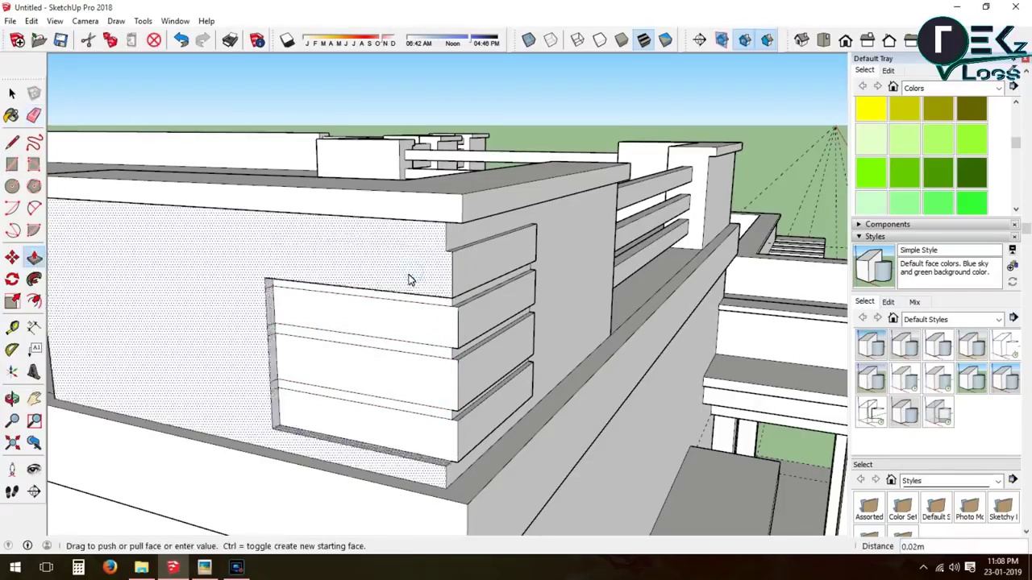
{"action": "middle_click_drag", "start_coordinate": [410, 276], "coordinate": [271, 281]}
{"action": "left_click", "coordinate": [271, 280]}
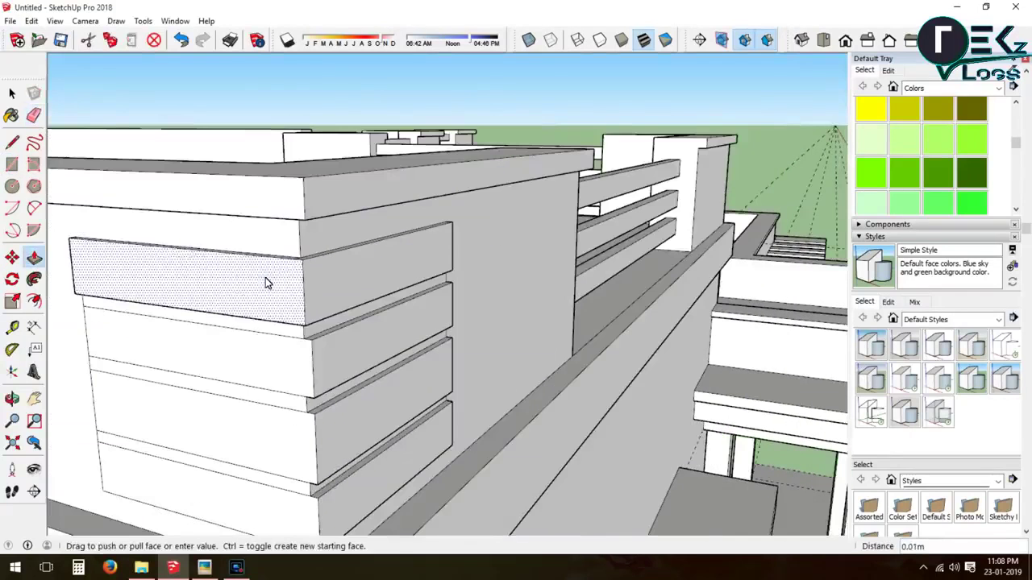
{"action": "left_click", "coordinate": [265, 306]}
Divide the pillar's side face into thin strips and pull its slats out 0.01 m
{"action": "mouse_move", "coordinate": [265, 495]}
{"action": "middle_mouse_down"}
{"action": "mouse_move", "coordinate": [163, 300]}
{"action": "mouse_move", "coordinate": [438, 282]}
{"action": "mouse_move", "coordinate": [223, 288]}
{"action": "mouse_move", "coordinate": [466, 262]}
{"action": "mouse_move", "coordinate": [145, 253]}
{"action": "mouse_move", "coordinate": [396, 237]}
{"action": "mouse_move", "coordinate": [242, 242]}
{"action": "middle_mouse_up"}
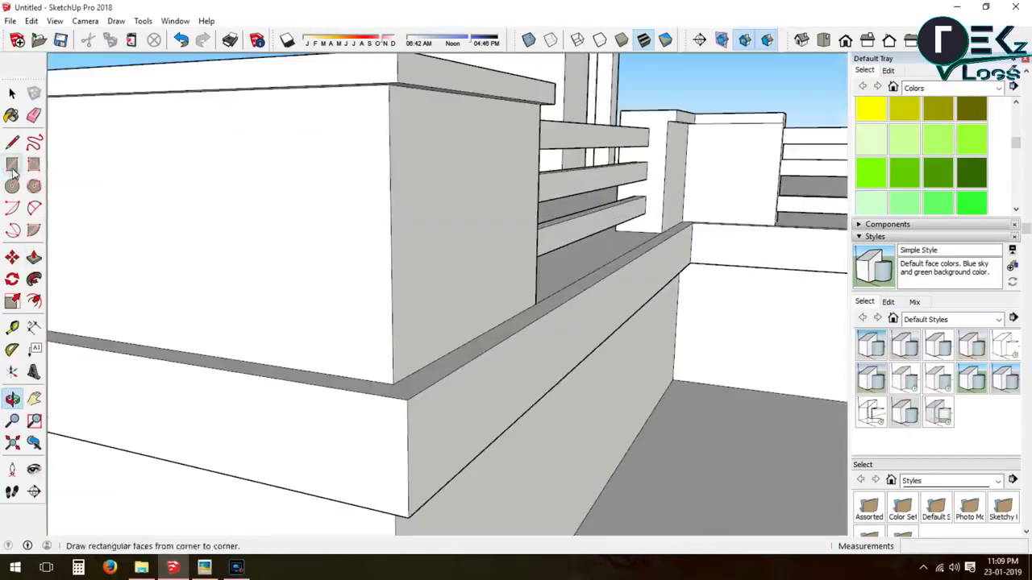
{"action": "left_click", "coordinate": [513, 281]}
{"action": "left_click", "coordinate": [517, 171]}
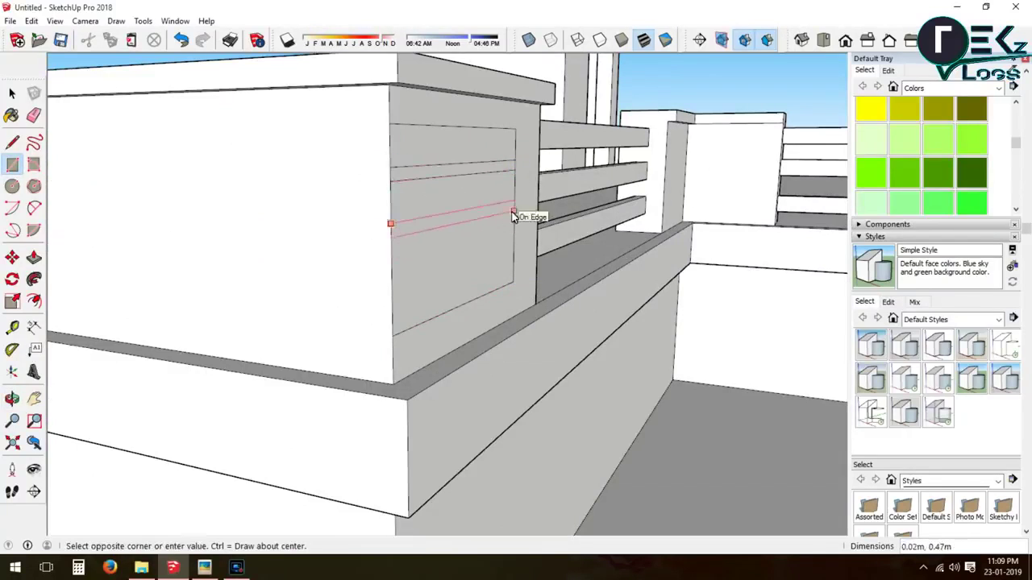
{"action": "scroll", "coordinate": [392, 278], "scroll_direction": "up", "scroll_amount": 2}
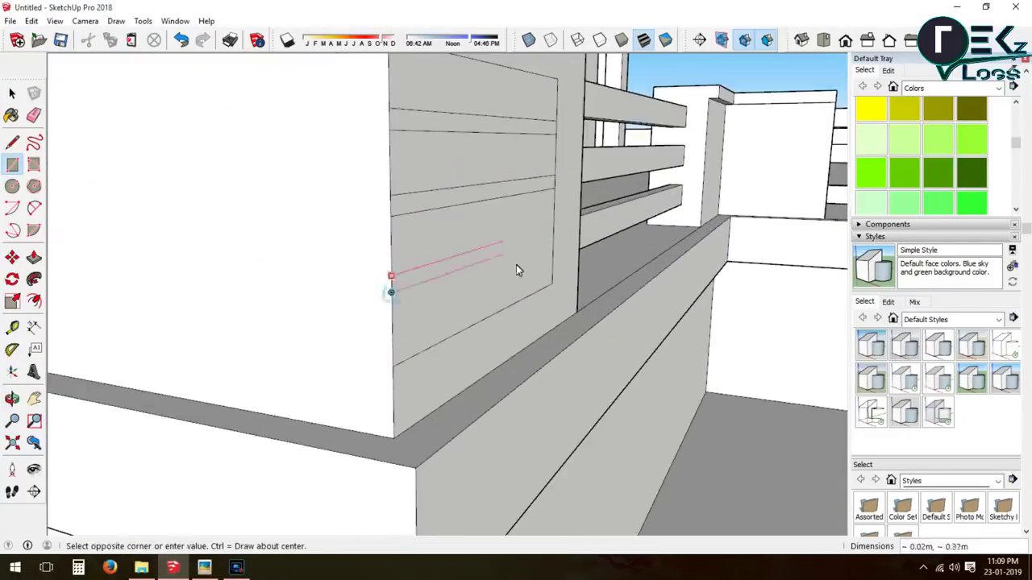
{"action": "scroll", "coordinate": [487, 306], "scroll_direction": "down", "scroll_amount": 2}
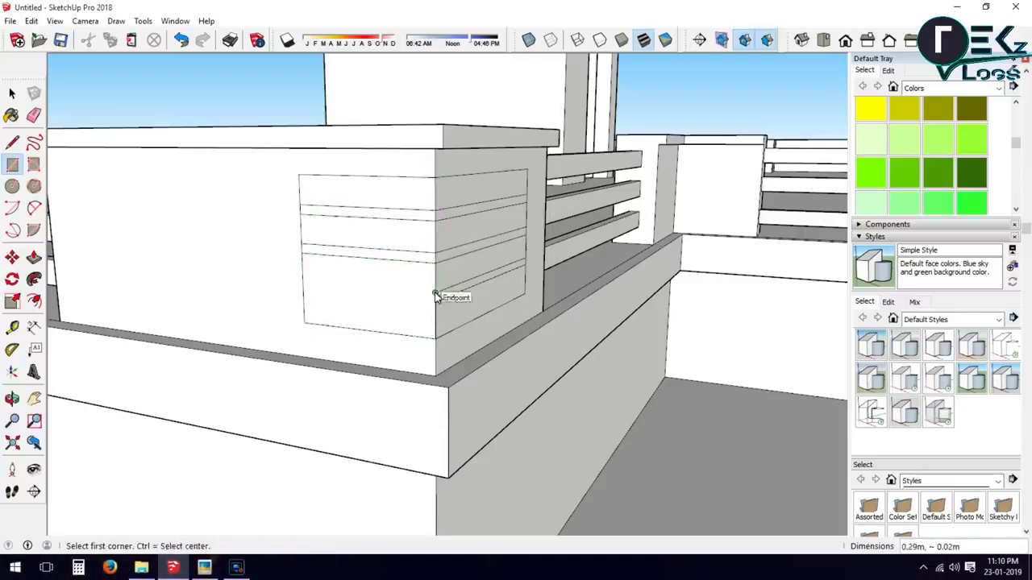
{"action": "left_click", "coordinate": [307, 302]}
{"action": "scroll", "coordinate": [410, 230], "scroll_direction": "up", "scroll_amount": 2}
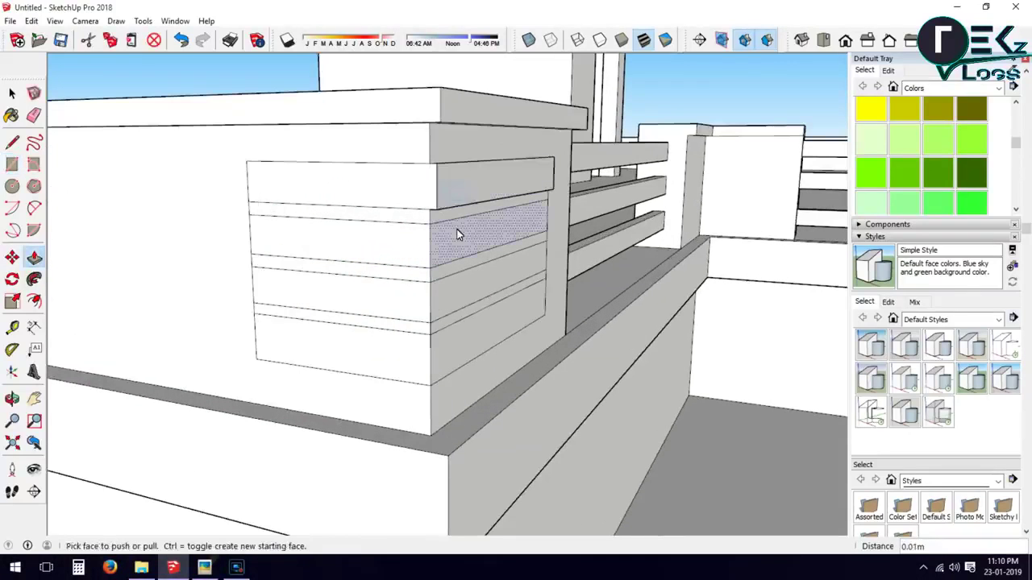
{"action": "left_click", "coordinate": [411, 193]}
{"action": "double_click", "coordinate": [409, 238]}
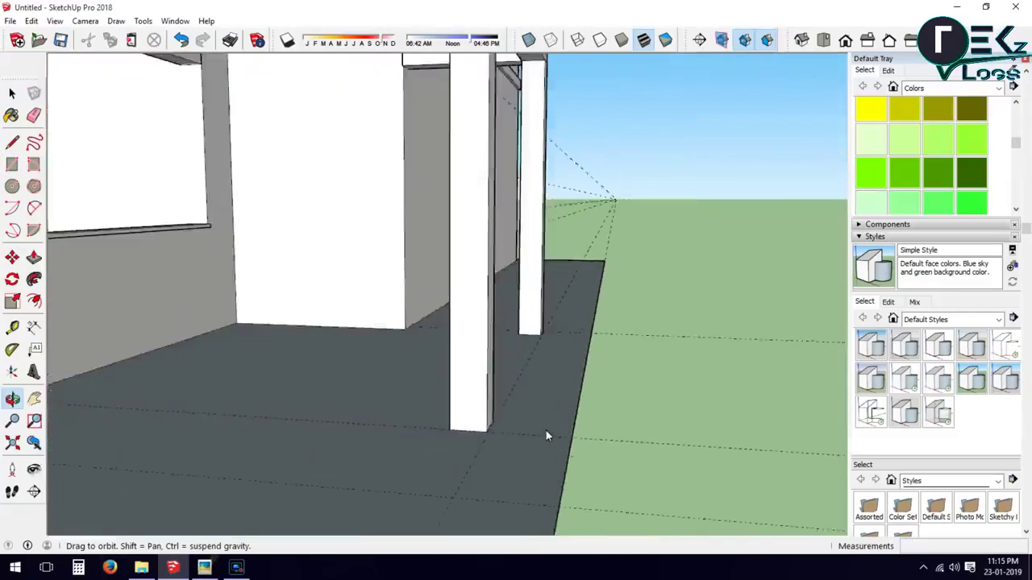
Finish a 0.20 m line at the post edge, viewed from outside the house
{"action": "scroll", "coordinate": [473, 298], "scroll_direction": "down", "scroll_amount": 3}
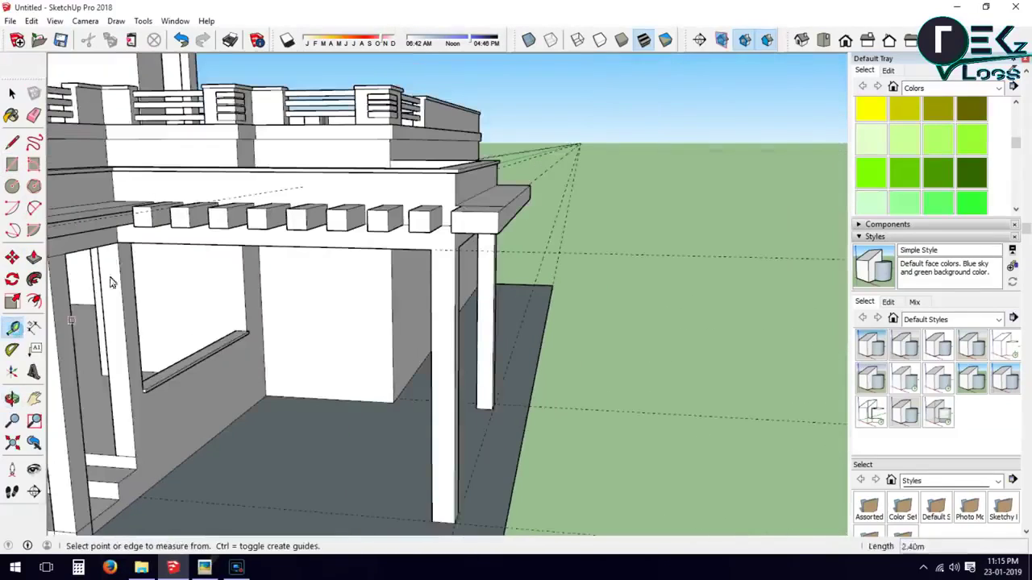
{"action": "scroll", "coordinate": [103, 306], "scroll_direction": "up", "scroll_amount": 5}
{"action": "middle_click_drag", "start_coordinate": [258, 222], "coordinate": [161, 241]}
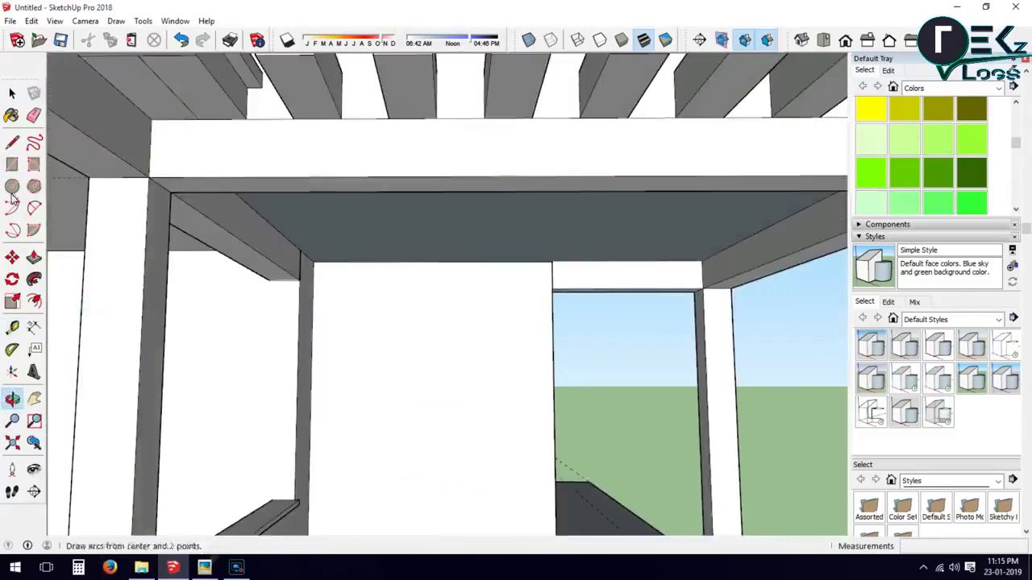
{"action": "scroll", "coordinate": [200, 299], "scroll_direction": "down", "scroll_amount": 1}
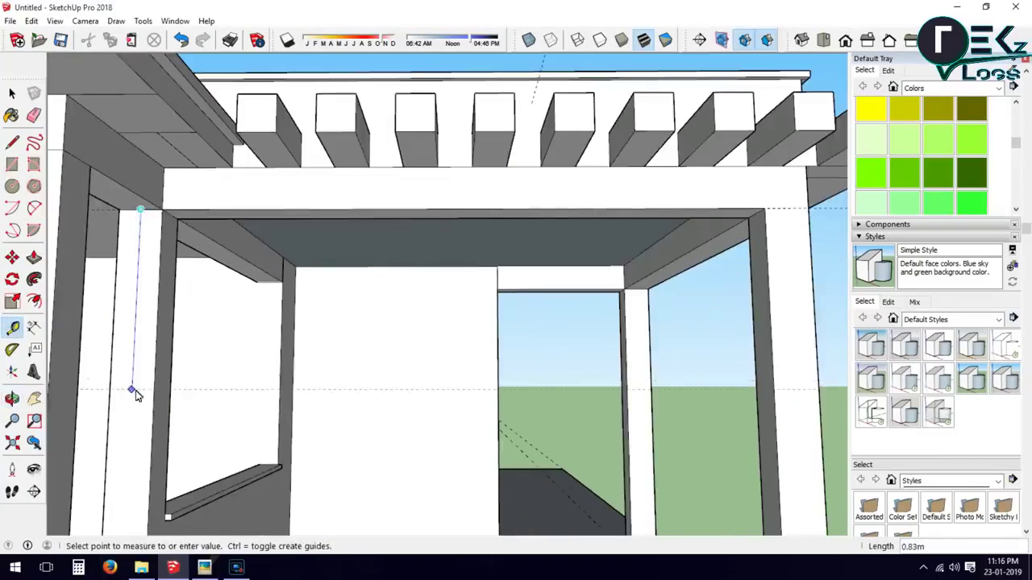
{"action": "scroll", "coordinate": [242, 379], "scroll_direction": "down", "scroll_amount": 5}
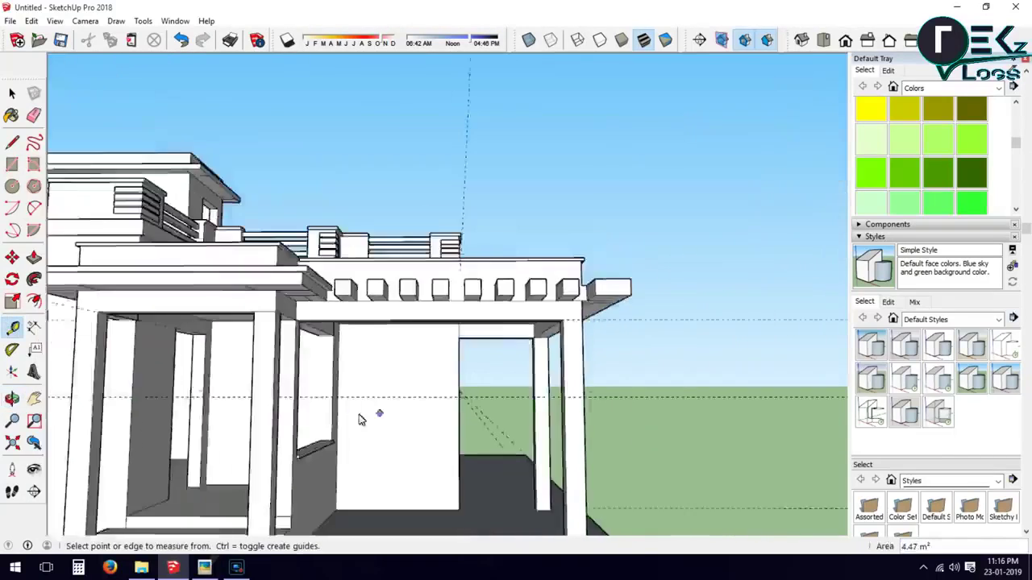
{"action": "scroll", "coordinate": [357, 417], "scroll_direction": "up", "scroll_amount": 2}
{"action": "middle_click_drag", "start_coordinate": [357, 416], "coordinate": [404, 338]}
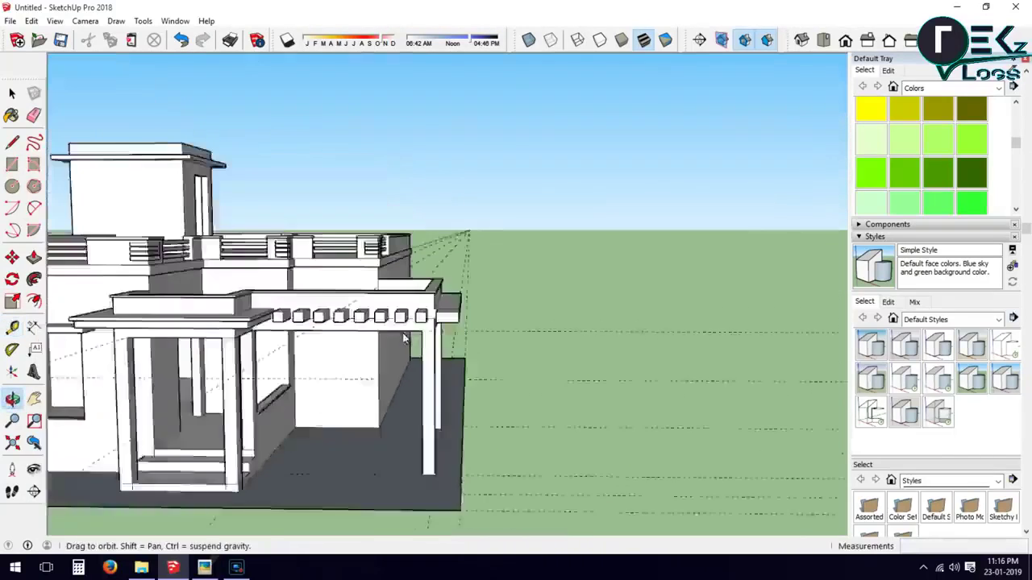
{"action": "scroll", "coordinate": [405, 338], "scroll_direction": "up", "scroll_amount": 3}
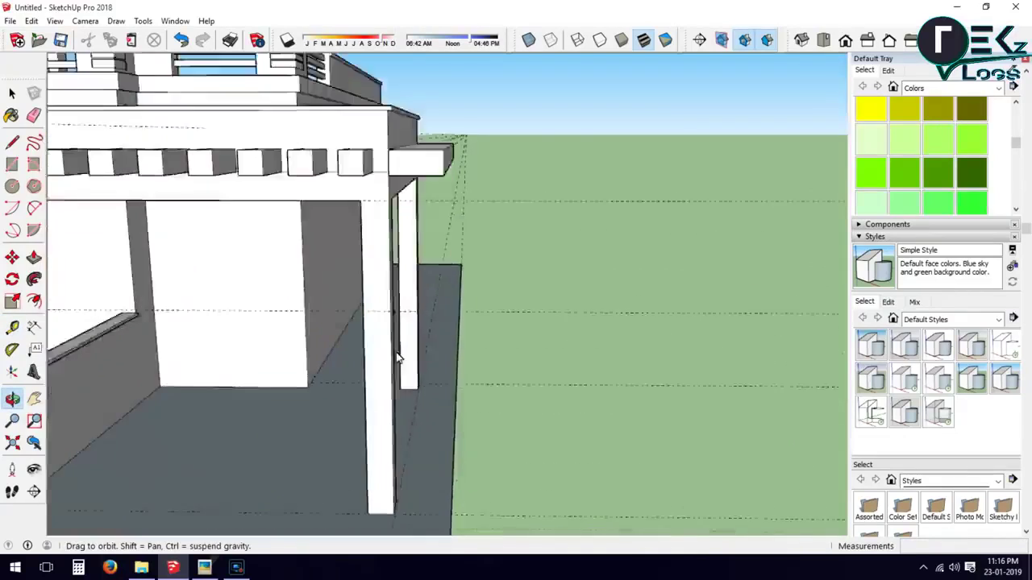
{"action": "scroll", "coordinate": [403, 348], "scroll_direction": "up", "scroll_amount": 3}
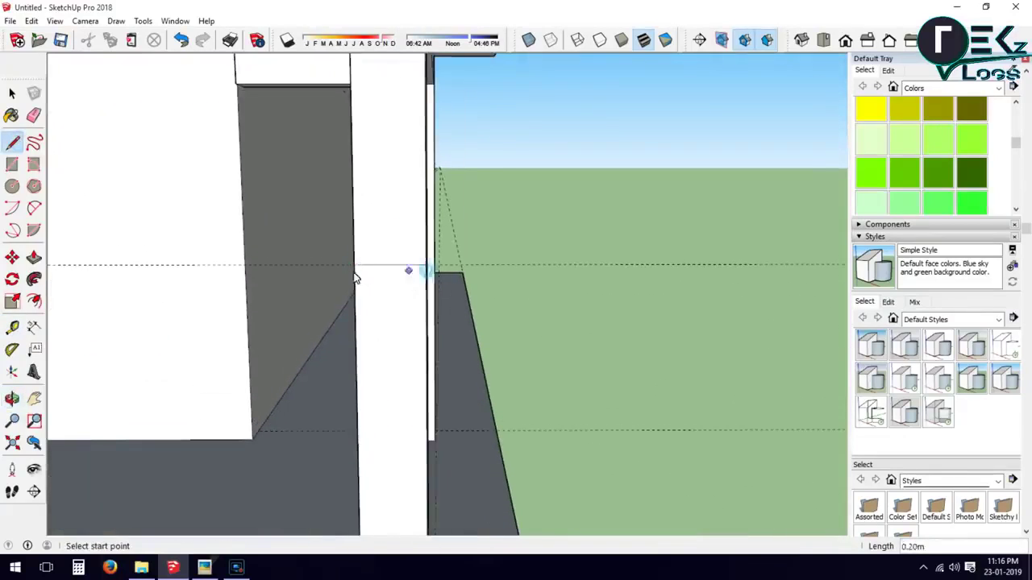
{"action": "scroll", "coordinate": [355, 278], "scroll_direction": "up", "scroll_amount": 2}
{"action": "scroll", "coordinate": [293, 269], "scroll_direction": "up", "scroll_amount": 1}
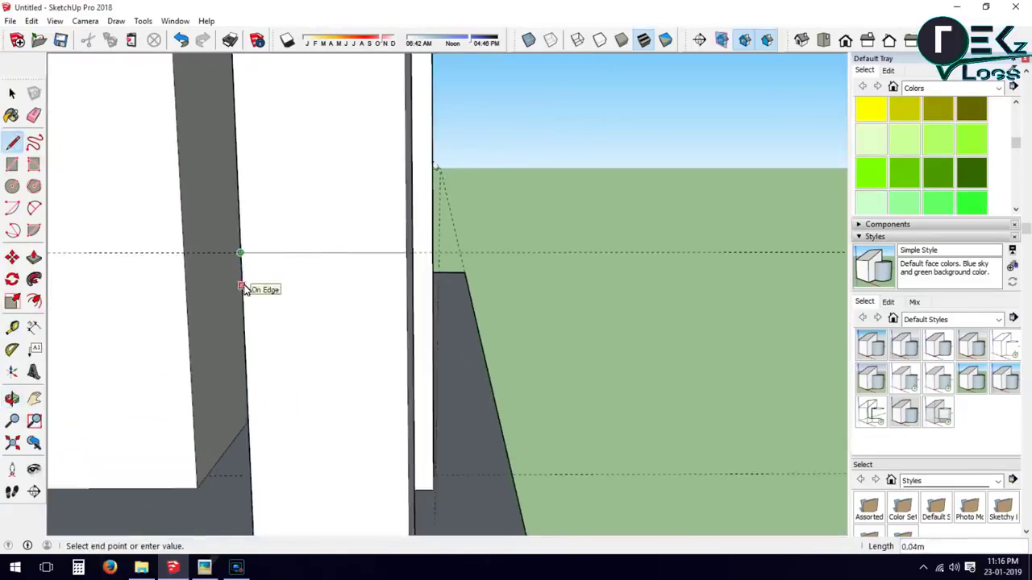
{"action": "left_click", "coordinate": [404, 295]}
Select the thin band face across the column with Push/Pull
{"action": "scroll", "coordinate": [269, 362], "scroll_direction": "down", "scroll_amount": 1}
{"action": "middle_click_drag", "start_coordinate": [269, 362], "coordinate": [315, 304]}
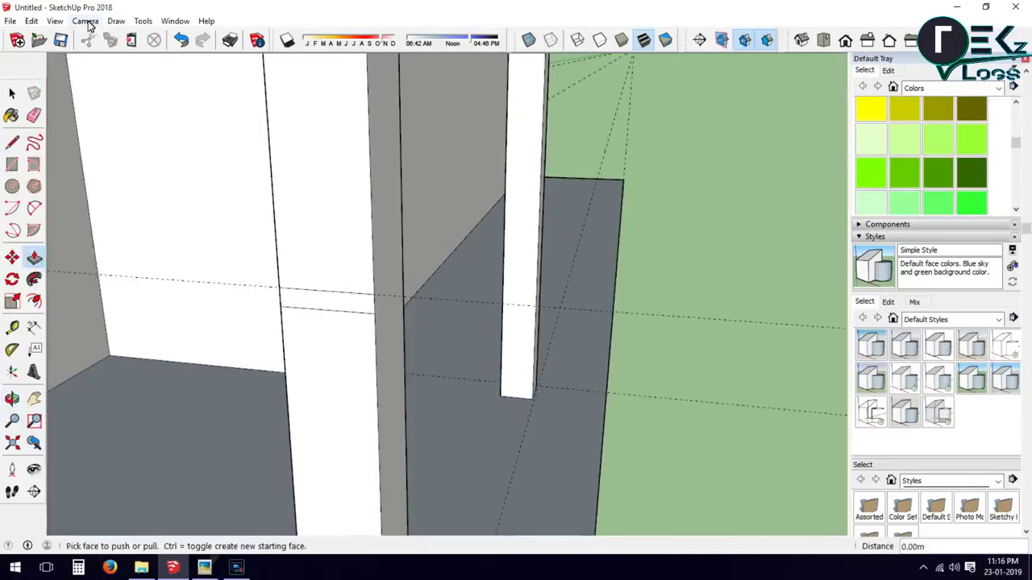
{"action": "left_click", "coordinate": [357, 307]}
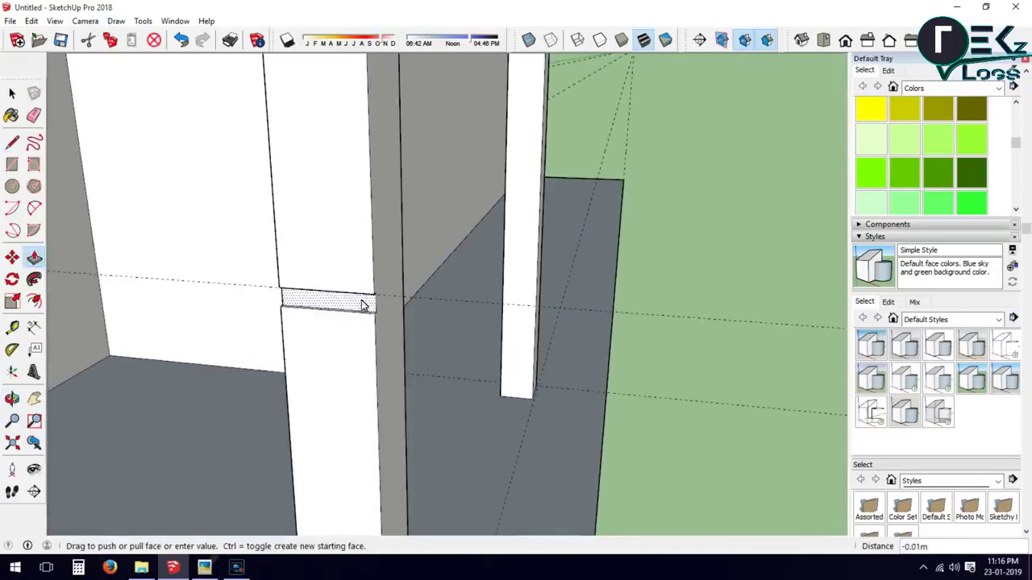
{"action": "mouse_move", "coordinate": [382, 307]}
{"action": "middle_mouse_down"}
{"action": "mouse_move", "coordinate": [221, 368]}
{"action": "mouse_move", "coordinate": [495, 295]}
{"action": "mouse_move", "coordinate": [457, 318]}
{"action": "middle_mouse_up"}
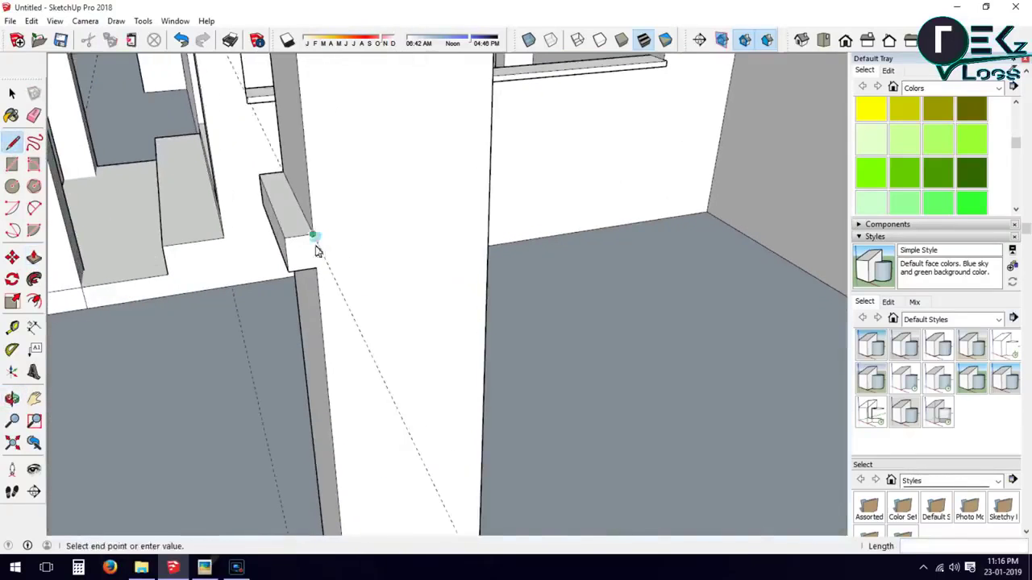
Extend the band's end face out beyond the column face
{"action": "mouse_move", "coordinate": [306, 276]}
{"action": "middle_mouse_down"}
{"action": "mouse_move", "coordinate": [587, 242]}
{"action": "mouse_move", "coordinate": [572, 224]}
{"action": "mouse_move", "coordinate": [521, 241]}
{"action": "middle_mouse_up"}
{"action": "scroll", "coordinate": [521, 241], "scroll_direction": "up", "scroll_amount": 3}
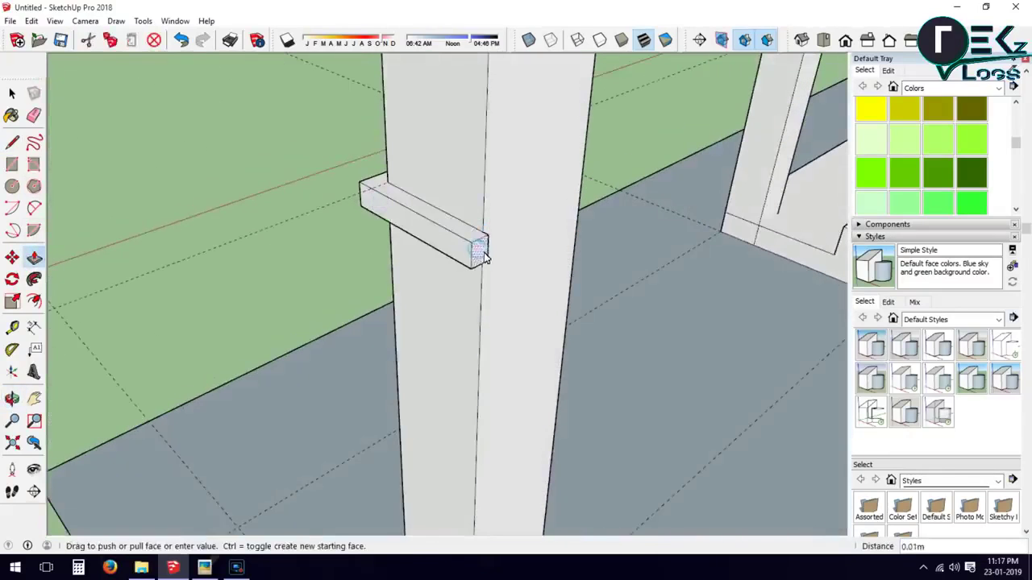
{"action": "mouse_move", "coordinate": [202, 338]}
{"action": "middle_mouse_down"}
{"action": "mouse_move", "coordinate": [256, 291]}
{"action": "mouse_move", "coordinate": [399, 311]}
{"action": "middle_mouse_up"}
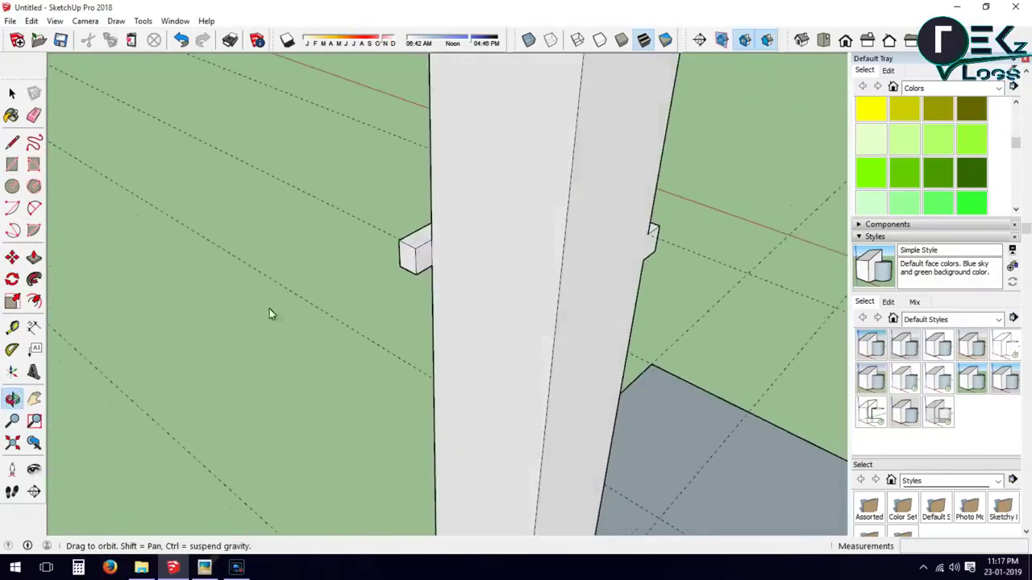
{"action": "mouse_move", "coordinate": [550, 315]}
{"action": "left_mouse_down"}
{"action": "mouse_move", "coordinate": [558, 301]}
{"action": "mouse_move", "coordinate": [551, 324]}
{"action": "left_mouse_up"}
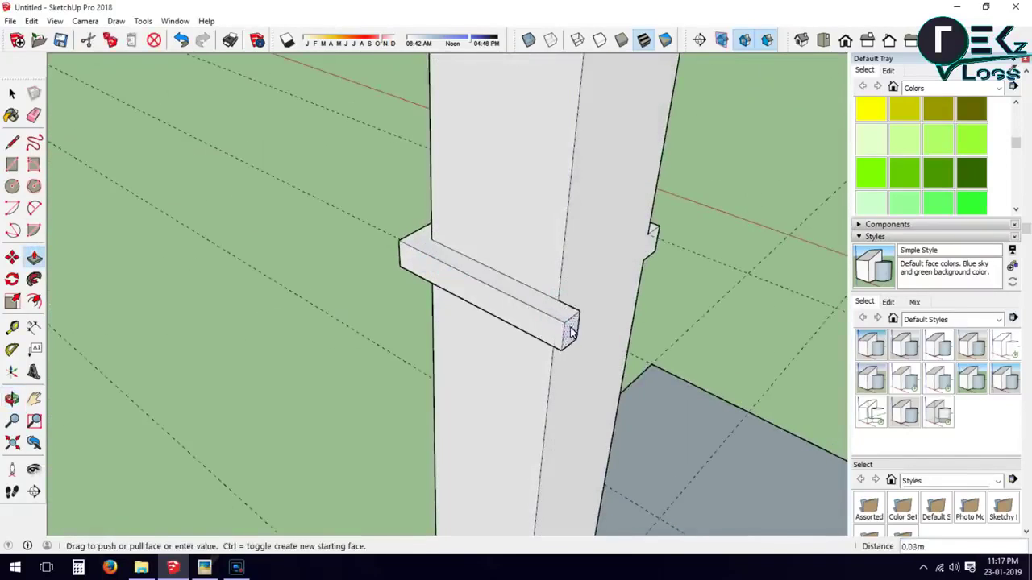
{"action": "left_click", "coordinate": [14, 401]}
{"action": "mouse_move", "coordinate": [403, 323]}
{"action": "left_mouse_down"}
{"action": "mouse_move", "coordinate": [521, 323]}
{"action": "mouse_move", "coordinate": [146, 353]}
{"action": "left_mouse_up"}
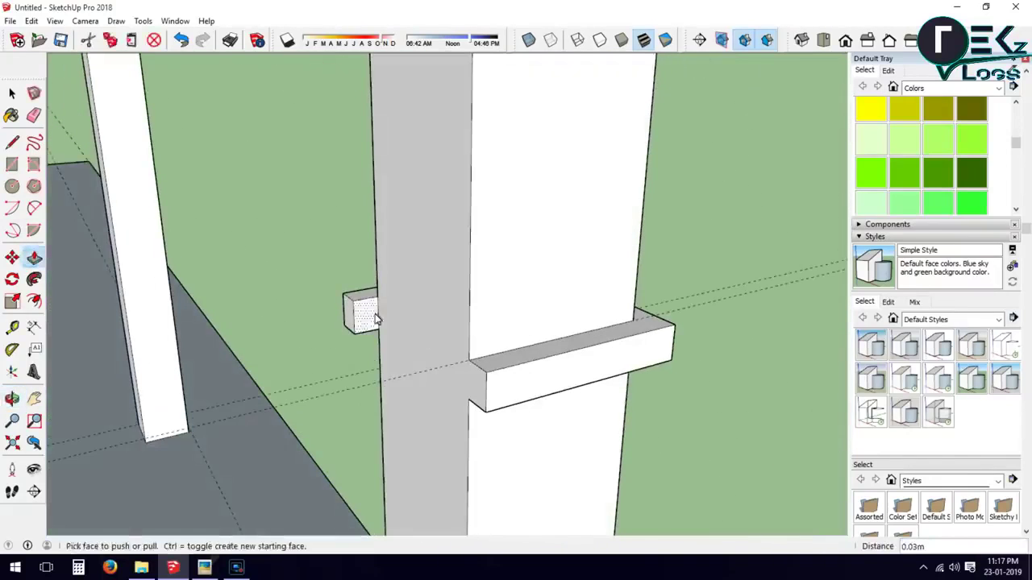
{"action": "scroll", "coordinate": [228, 147], "scroll_direction": "down", "scroll_amount": 5}
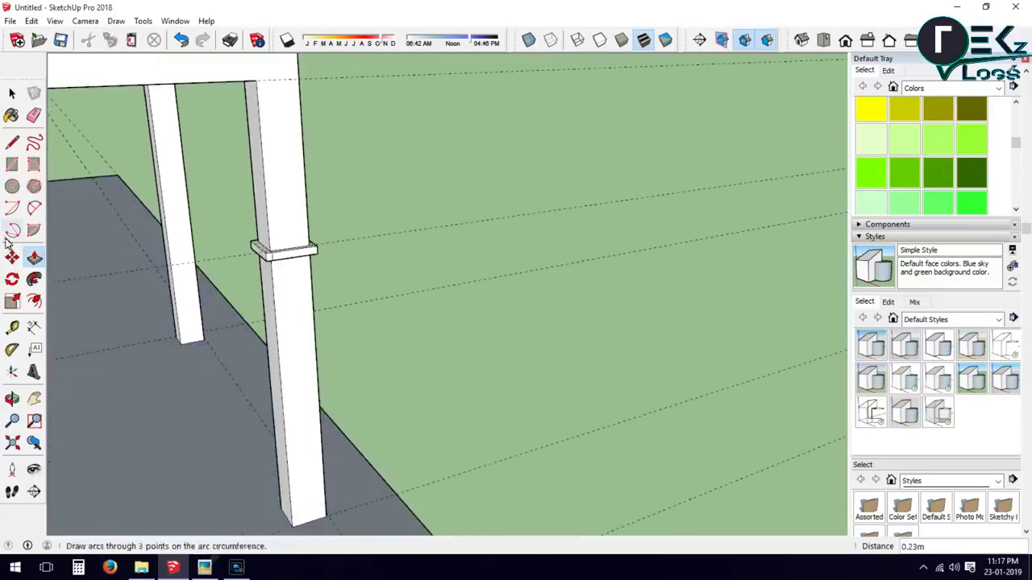
Push the column face below the band to its depth on the next side
{"action": "left_click", "coordinate": [34, 258]}
{"action": "left_click", "coordinate": [298, 294]}
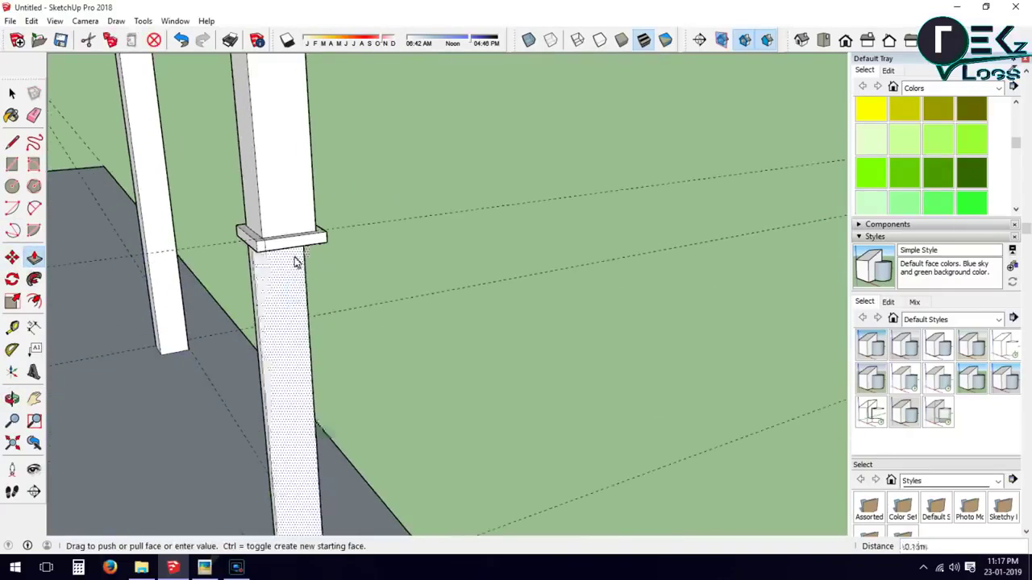
{"action": "scroll", "coordinate": [300, 246], "scroll_direction": "up", "scroll_amount": 1}
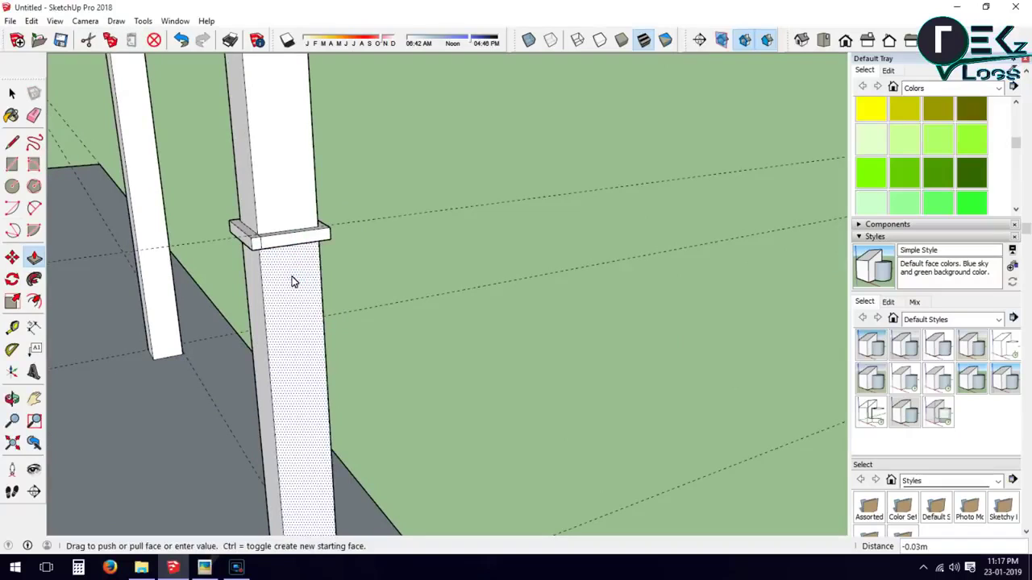
{"action": "left_click", "coordinate": [292, 276]}
{"action": "left_click", "coordinate": [12, 398]}
{"action": "mouse_move", "coordinate": [270, 253]}
{"action": "left_mouse_down"}
{"action": "mouse_move", "coordinate": [317, 342]}
{"action": "mouse_move", "coordinate": [290, 315]}
{"action": "left_mouse_up"}
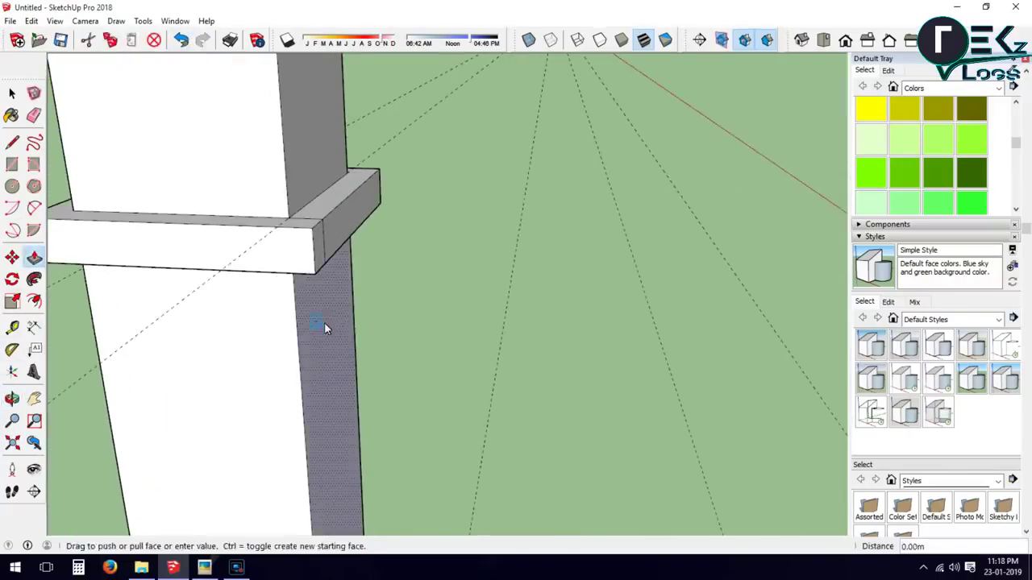
{"action": "left_click", "coordinate": [272, 348]}
{"action": "middle_click_drag", "start_coordinate": [272, 348], "coordinate": [456, 325]}
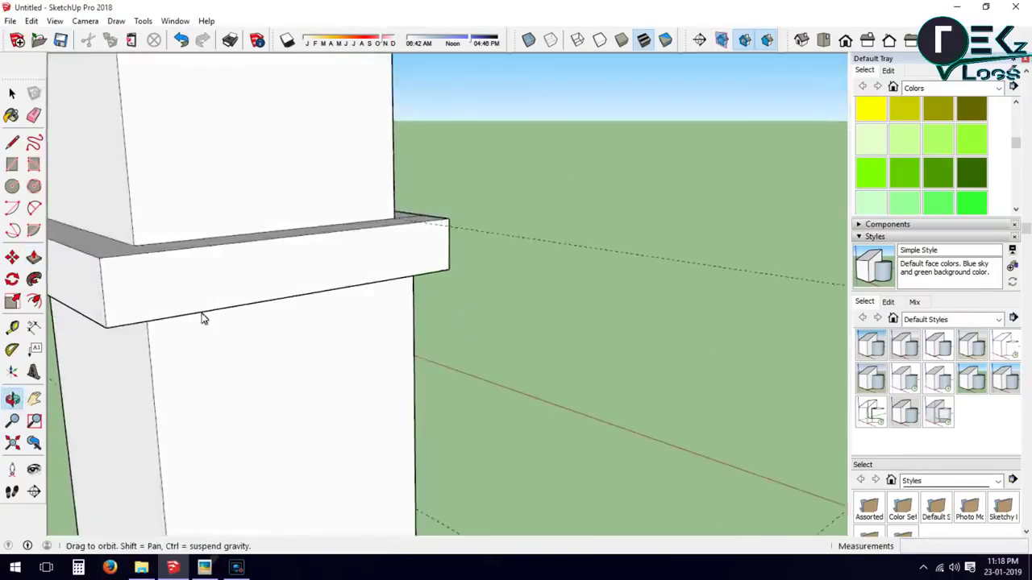
{"action": "left_click_drag", "start_coordinate": [203, 319], "coordinate": [320, 441]}
Push the remaining column face below the ledge and inspect the finished collar
{"action": "left_click", "coordinate": [34, 257]}
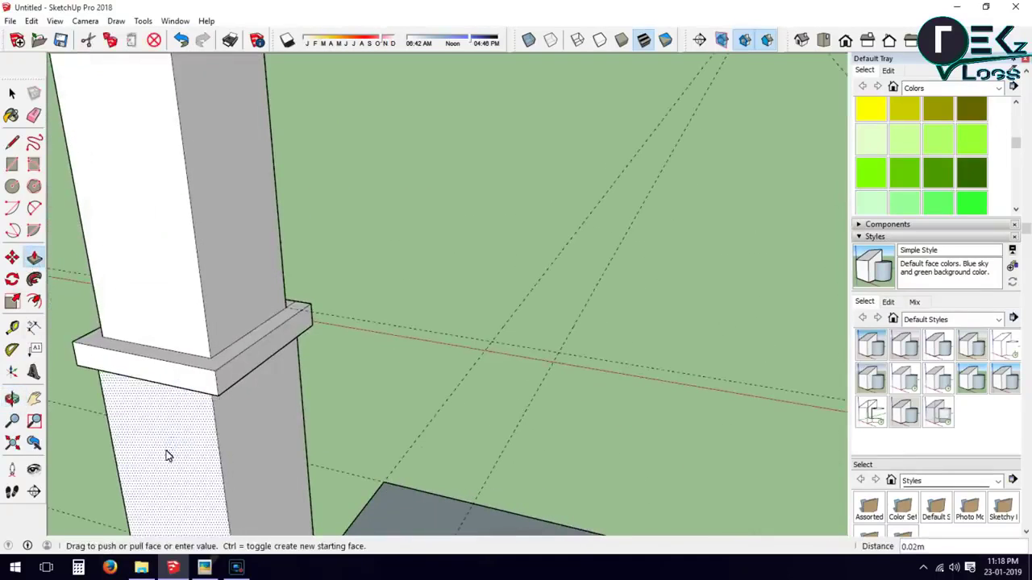
{"action": "left_click", "coordinate": [12, 398]}
{"action": "mouse_move", "coordinate": [177, 435]}
{"action": "left_mouse_down"}
{"action": "mouse_move", "coordinate": [379, 439]}
{"action": "mouse_move", "coordinate": [435, 427]}
{"action": "mouse_move", "coordinate": [403, 435]}
{"action": "left_mouse_up"}
{"action": "mouse_move", "coordinate": [94, 448]}
{"action": "middle_mouse_down"}
{"action": "mouse_move", "coordinate": [518, 391]}
{"action": "mouse_move", "coordinate": [605, 369]}
{"action": "mouse_move", "coordinate": [489, 381]}
{"action": "middle_mouse_up"}
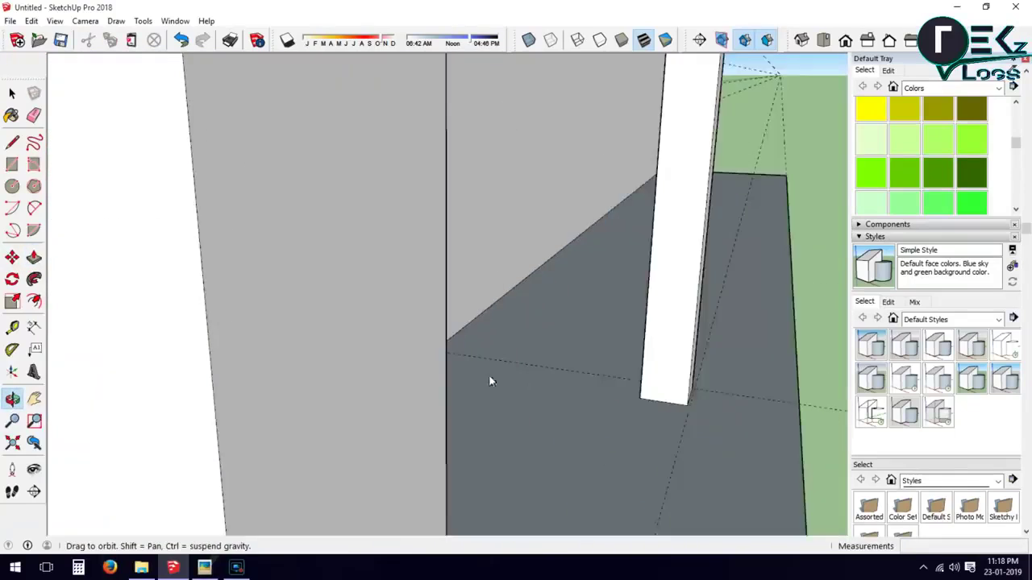
{"action": "scroll", "coordinate": [490, 381], "scroll_direction": "down", "scroll_amount": 3}
{"action": "mouse_move", "coordinate": [435, 302]}
{"action": "middle_mouse_down"}
{"action": "mouse_move", "coordinate": [373, 322]}
{"action": "mouse_move", "coordinate": [353, 268]}
{"action": "middle_mouse_up"}
{"action": "scroll", "coordinate": [352, 268], "scroll_direction": "up", "scroll_amount": 4}
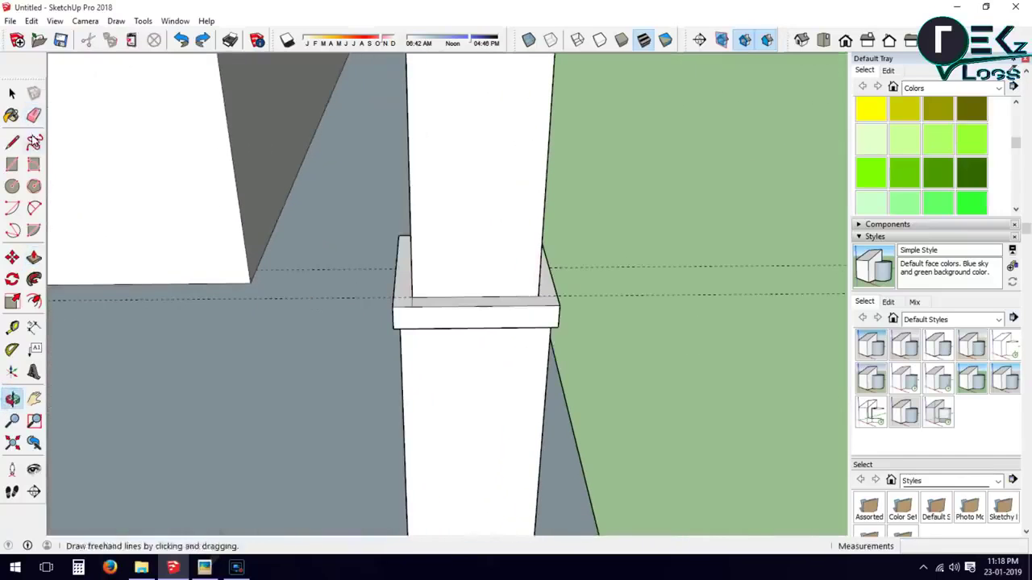
{"action": "scroll", "coordinate": [413, 309], "scroll_direction": "down", "scroll_amount": 3}
{"action": "scroll", "coordinate": [391, 257], "scroll_direction": "up", "scroll_amount": 3}
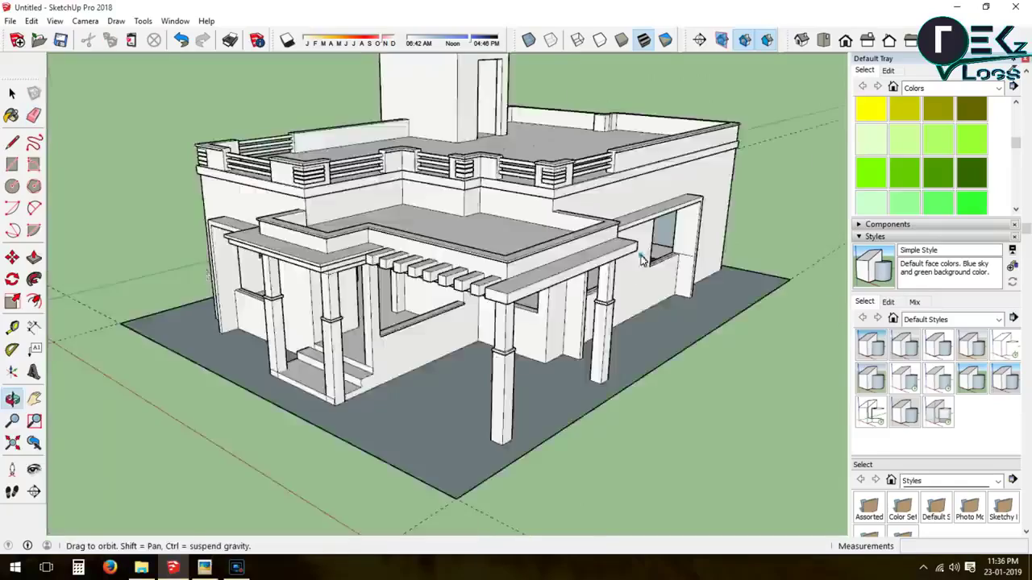
Orbit and zoom around the textured house and pergola porch from several angles
{"action": "middle_click_drag", "start_coordinate": [339, 306], "coordinate": [289, 303]}
{"action": "scroll", "coordinate": [289, 303], "scroll_direction": "up", "scroll_amount": 5}
{"action": "scroll", "coordinate": [288, 304], "scroll_direction": "down", "scroll_amount": 5}
{"action": "scroll", "coordinate": [323, 315], "scroll_direction": "up", "scroll_amount": 5}
{"action": "scroll", "coordinate": [348, 332], "scroll_direction": "down", "scroll_amount": 3}
{"action": "scroll", "coordinate": [357, 329], "scroll_direction": "up", "scroll_amount": 2}
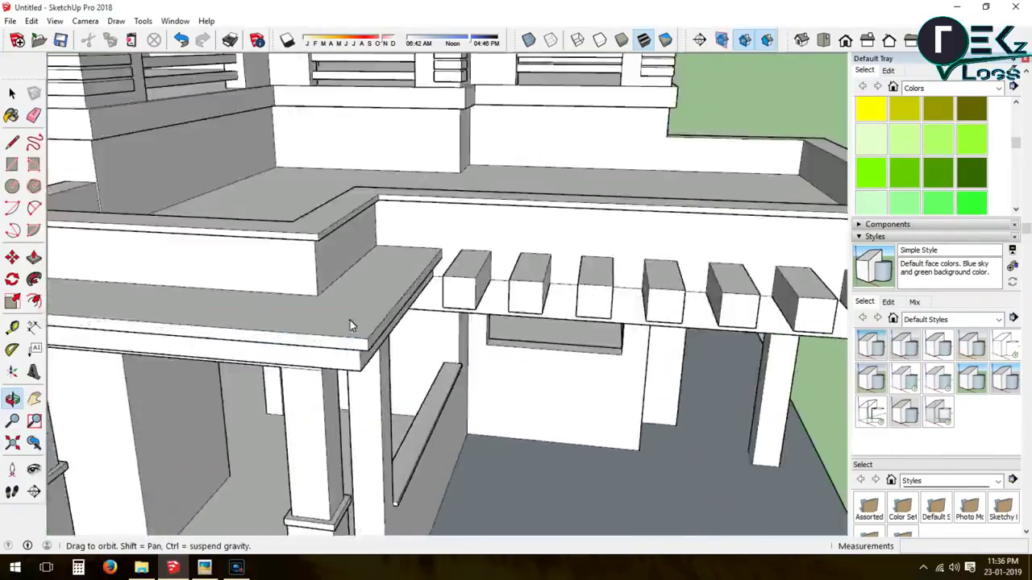
{"action": "middle_click_drag", "start_coordinate": [357, 329], "coordinate": [353, 320]}
{"action": "scroll", "coordinate": [352, 320], "scroll_direction": "down", "scroll_amount": 4}
{"action": "scroll", "coordinate": [518, 347], "scroll_direction": "up", "scroll_amount": 3}
{"action": "scroll", "coordinate": [518, 347], "scroll_direction": "down", "scroll_amount": 3}
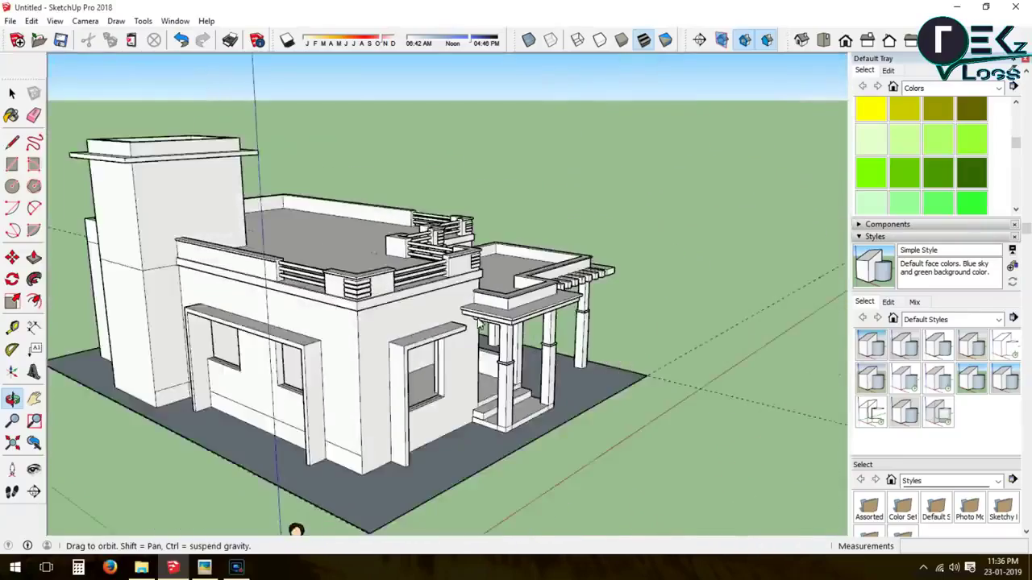
{"action": "middle_click_drag", "start_coordinate": [518, 346], "coordinate": [198, 346]}
{"action": "scroll", "coordinate": [198, 345], "scroll_direction": "down", "scroll_amount": 2}
{"action": "scroll", "coordinate": [442, 342], "scroll_direction": "up", "scroll_amount": 5}
{"action": "scroll", "coordinate": [442, 343], "scroll_direction": "down", "scroll_amount": 4}
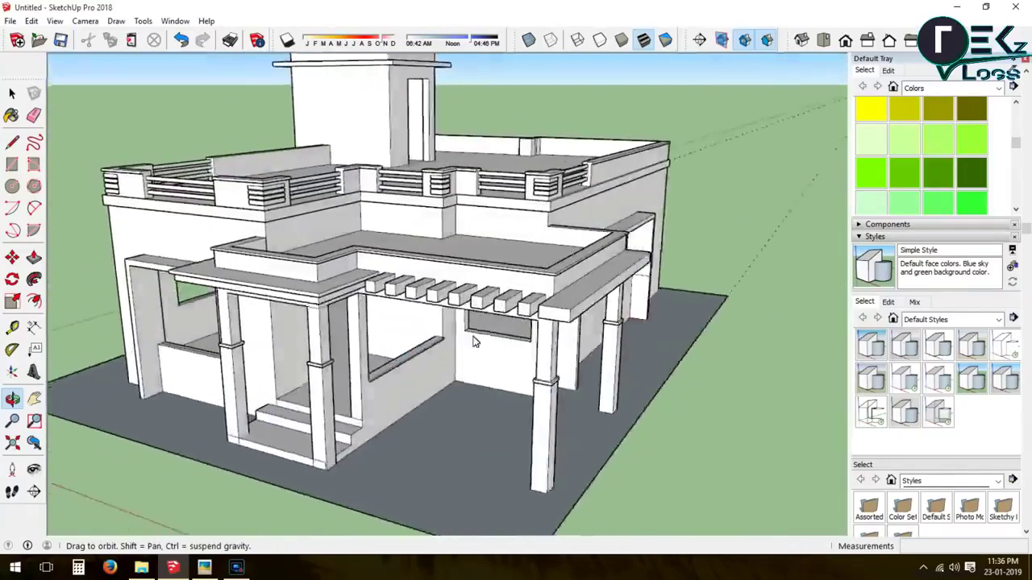
{"action": "middle_click_drag", "start_coordinate": [442, 343], "coordinate": [461, 338]}
{"action": "scroll", "coordinate": [409, 345], "scroll_direction": "up", "scroll_amount": 4}
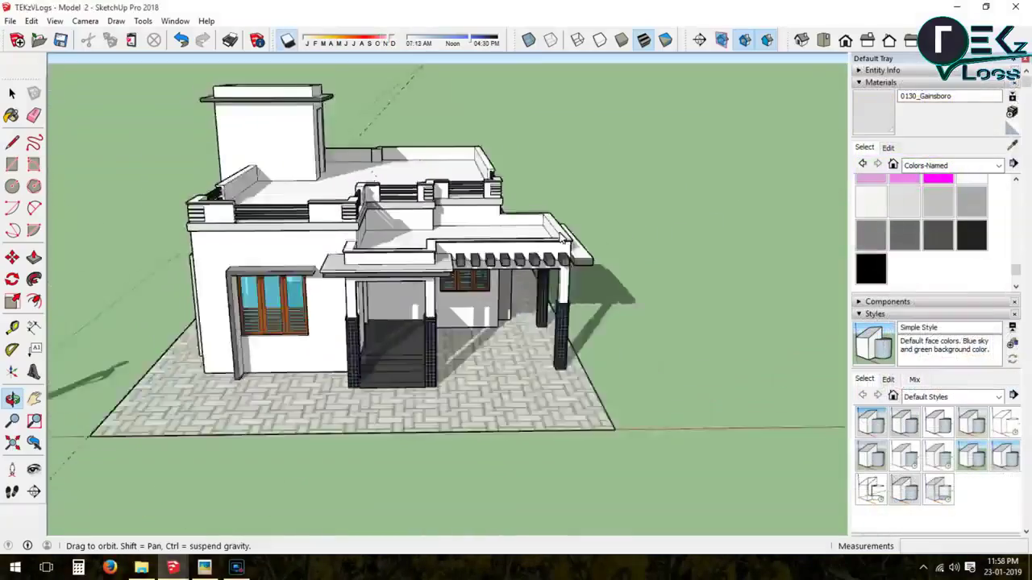
{"action": "scroll", "coordinate": [562, 236], "scroll_direction": "down", "scroll_amount": 3}
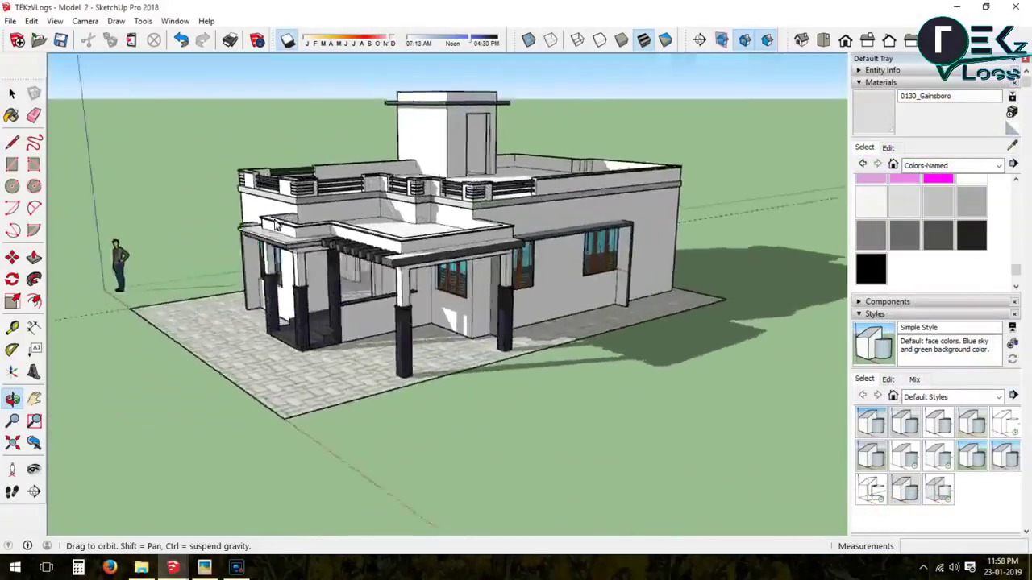
Sweep the shadow time into daylight and move the shadow date earlier in the year
{"action": "middle_click_drag", "start_coordinate": [562, 236], "coordinate": [674, 229]}
{"action": "scroll", "coordinate": [398, 298], "scroll_direction": "up", "scroll_amount": 2}
{"action": "scroll", "coordinate": [397, 294], "scroll_direction": "up", "scroll_amount": 3}
{"action": "middle_click_drag", "start_coordinate": [397, 293], "coordinate": [356, 275]}
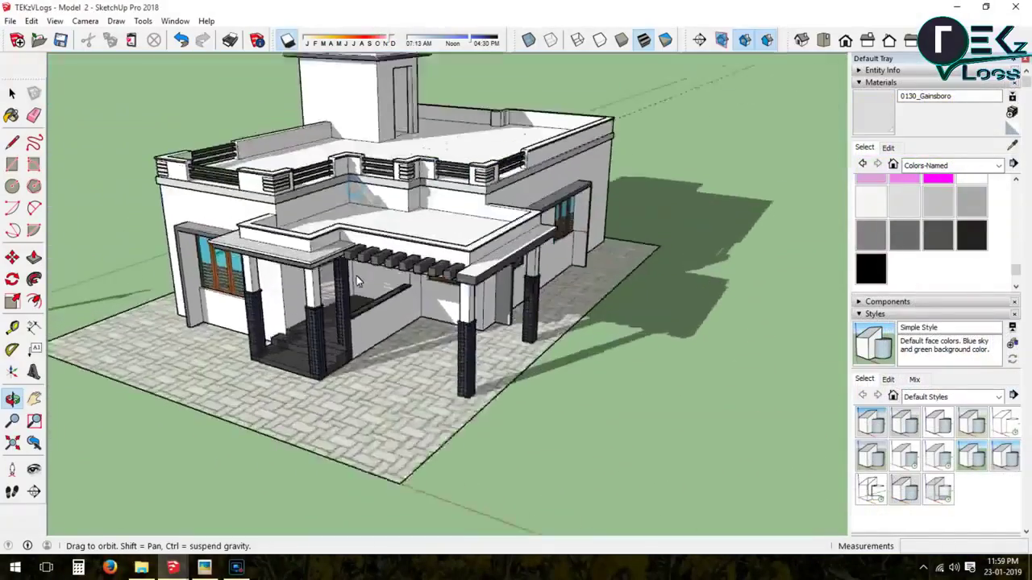
{"action": "scroll", "coordinate": [356, 276], "scroll_direction": "down", "scroll_amount": 1}
{"action": "scroll", "coordinate": [357, 275], "scroll_direction": "down", "scroll_amount": 1}
{"action": "left_click", "coordinate": [455, 41]}
{"action": "mouse_move", "coordinate": [455, 40]}
{"action": "left_mouse_down"}
{"action": "mouse_move", "coordinate": [442, 42]}
{"action": "mouse_move", "coordinate": [464, 41]}
{"action": "left_mouse_up"}
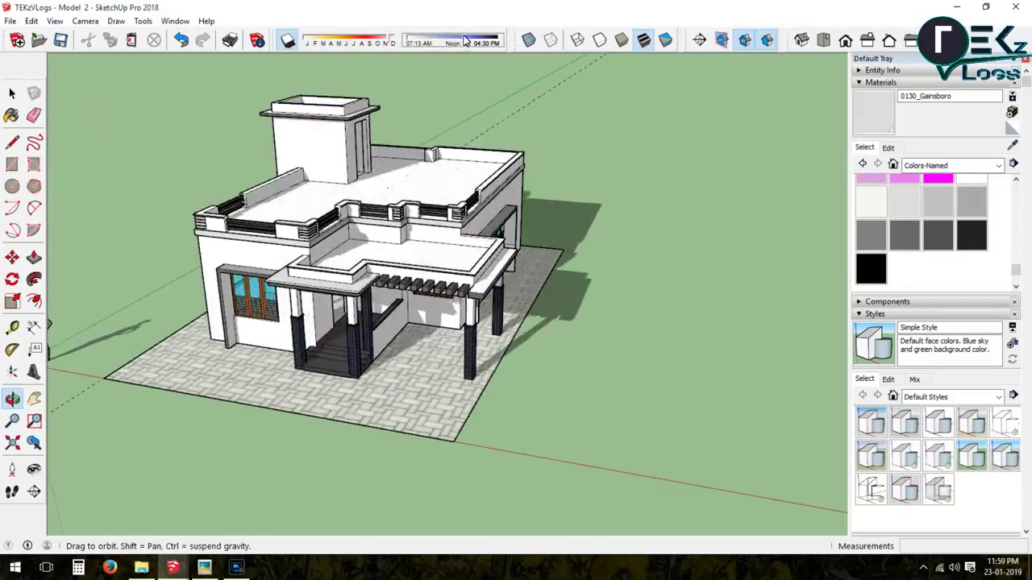
{"action": "mouse_move", "coordinate": [383, 42]}
{"action": "left_mouse_down"}
{"action": "mouse_move", "coordinate": [293, 50]}
{"action": "mouse_move", "coordinate": [306, 42]}
{"action": "left_mouse_up"}
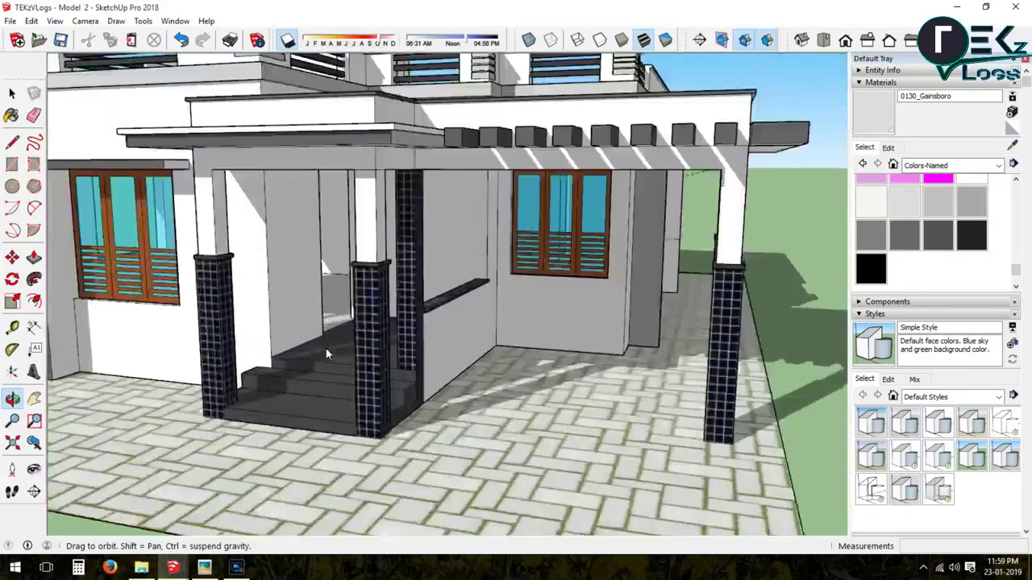
Orbit around the trimmed house exterior and shift the shadow time of day again
{"action": "scroll", "coordinate": [243, 263], "scroll_direction": "down", "scroll_amount": 5}
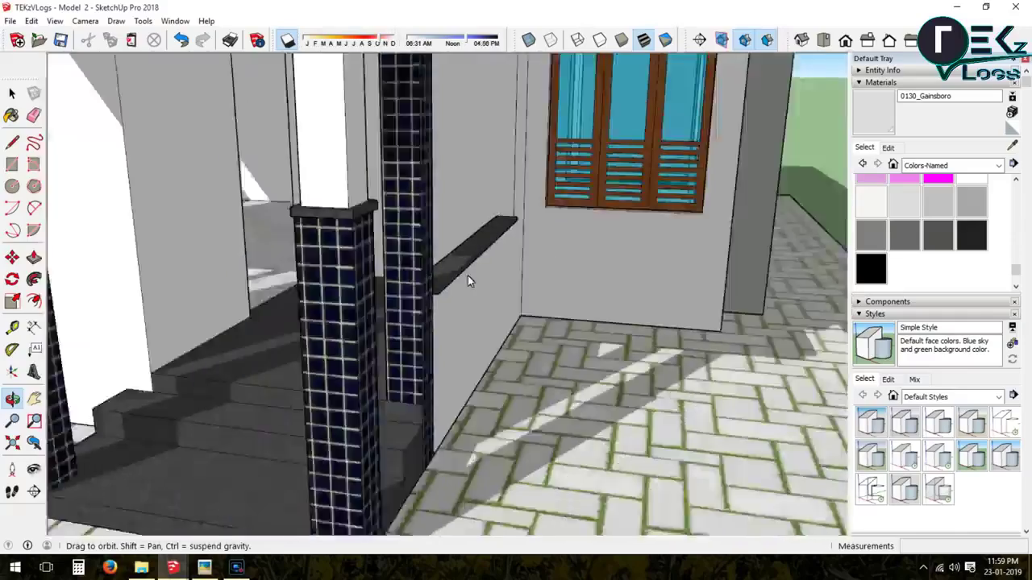
{"action": "scroll", "coordinate": [467, 274], "scroll_direction": "down", "scroll_amount": 5}
{"action": "scroll", "coordinate": [341, 293], "scroll_direction": "down", "scroll_amount": 5}
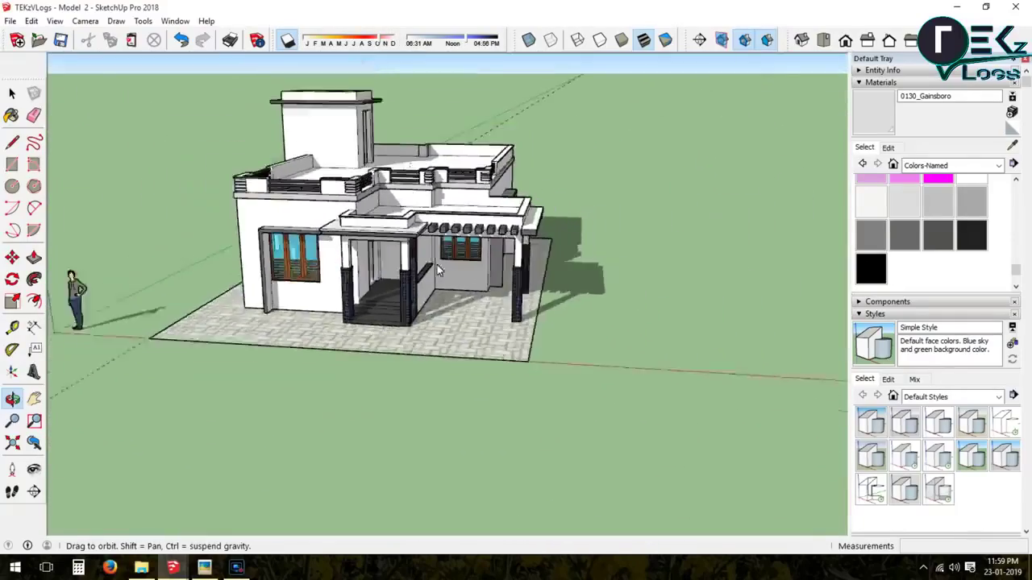
{"action": "left_click_drag", "start_coordinate": [437, 265], "coordinate": [209, 174]}
{"action": "scroll", "coordinate": [358, 342], "scroll_direction": "up", "scroll_amount": 2}
{"action": "scroll", "coordinate": [358, 342], "scroll_direction": "up", "scroll_amount": 3}
{"action": "mouse_move", "coordinate": [358, 342]}
{"action": "left_mouse_down"}
{"action": "mouse_move", "coordinate": [467, 214]}
{"action": "mouse_move", "coordinate": [458, 313]}
{"action": "left_mouse_up"}
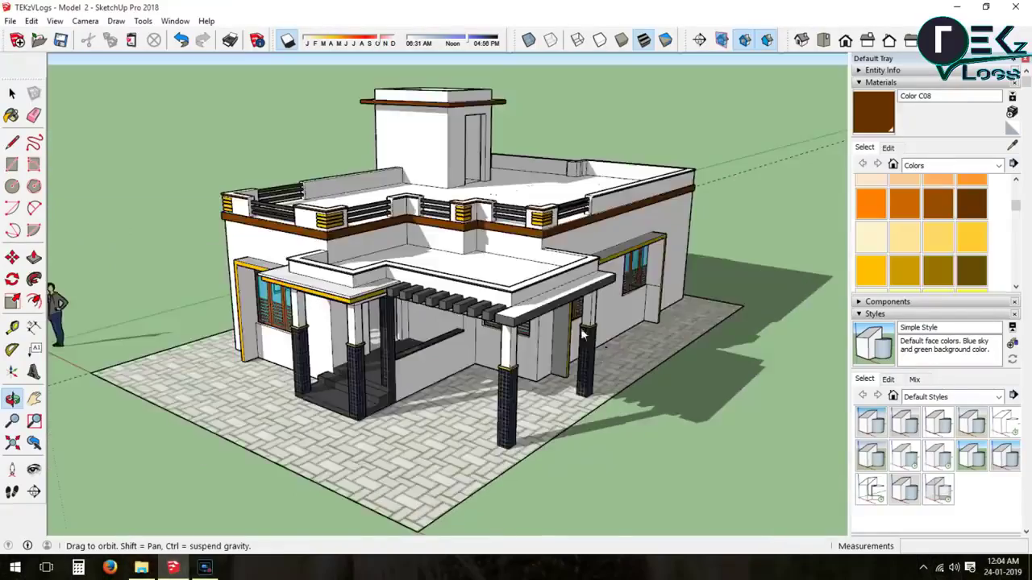
{"action": "mouse_move", "coordinate": [580, 327]}
{"action": "left_mouse_down"}
{"action": "mouse_move", "coordinate": [630, 274]}
{"action": "mouse_move", "coordinate": [528, 287]}
{"action": "mouse_move", "coordinate": [518, 273]}
{"action": "mouse_move", "coordinate": [545, 310]}
{"action": "mouse_move", "coordinate": [426, 299]}
{"action": "mouse_move", "coordinate": [555, 288]}
{"action": "mouse_move", "coordinate": [410, 295]}
{"action": "mouse_move", "coordinate": [456, 299]}
{"action": "mouse_move", "coordinate": [459, 247]}
{"action": "left_mouse_up"}
{"action": "scroll", "coordinate": [528, 286], "scroll_direction": "down", "scroll_amount": 3}
{"action": "scroll", "coordinate": [519, 273], "scroll_direction": "up", "scroll_amount": 4}
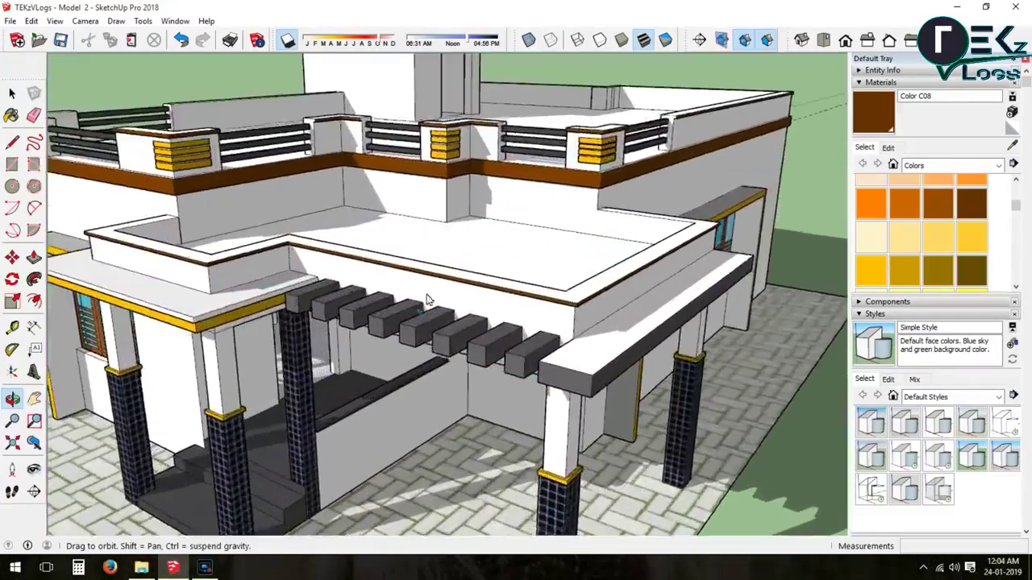
{"action": "scroll", "coordinate": [427, 299], "scroll_direction": "up", "scroll_amount": 4}
{"action": "scroll", "coordinate": [456, 298], "scroll_direction": "up", "scroll_amount": 3}
{"action": "left_click_drag", "start_coordinate": [471, 42], "coordinate": [443, 46]}
{"action": "scroll", "coordinate": [532, 266], "scroll_direction": "down", "scroll_amount": 5}
{"action": "mouse_move", "coordinate": [532, 266]}
{"action": "left_mouse_down"}
{"action": "mouse_move", "coordinate": [516, 270]}
{"action": "mouse_move", "coordinate": [532, 282]}
{"action": "mouse_move", "coordinate": [528, 219]}
{"action": "left_mouse_up"}
{"action": "left_click", "coordinate": [665, 40]}
{"action": "left_click", "coordinate": [528, 41]}
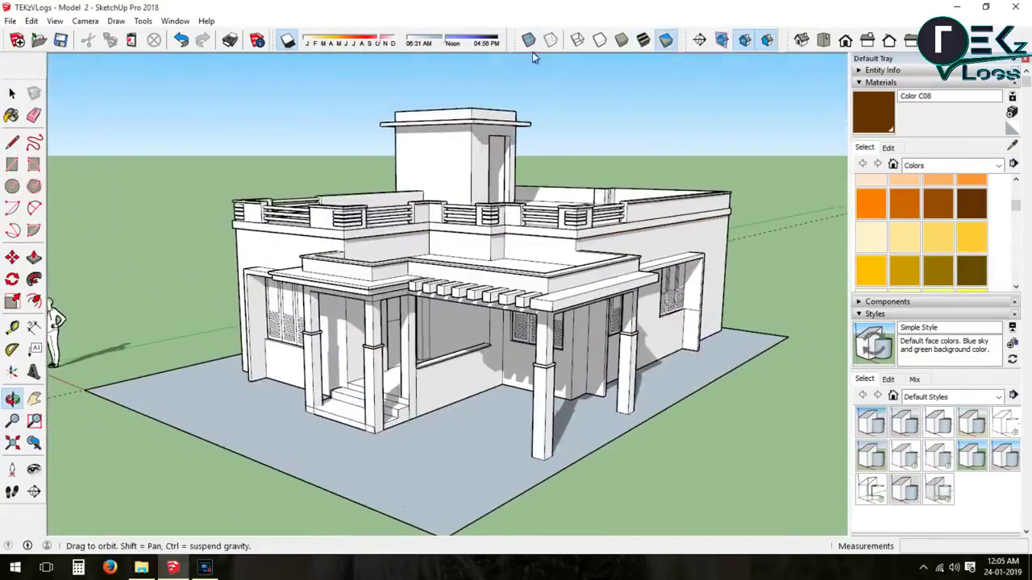
{"action": "left_click", "coordinate": [528, 40]}
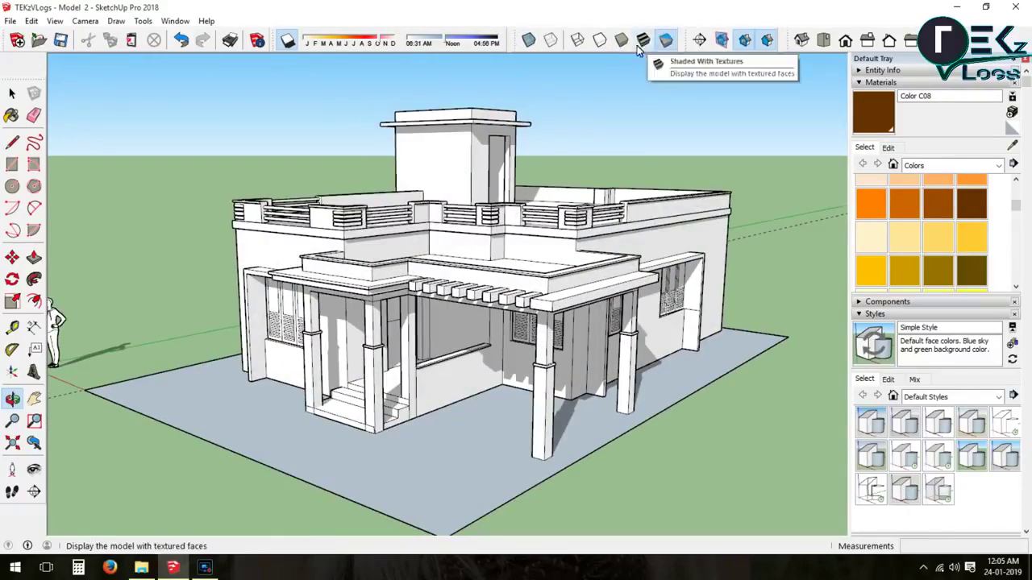
{"action": "left_click", "coordinate": [642, 41]}
{"action": "left_click", "coordinate": [600, 41]}
{"action": "mouse_move", "coordinate": [588, 306]}
{"action": "left_mouse_down"}
{"action": "mouse_move", "coordinate": [567, 301]}
{"action": "mouse_move", "coordinate": [571, 51]}
{"action": "left_mouse_up"}
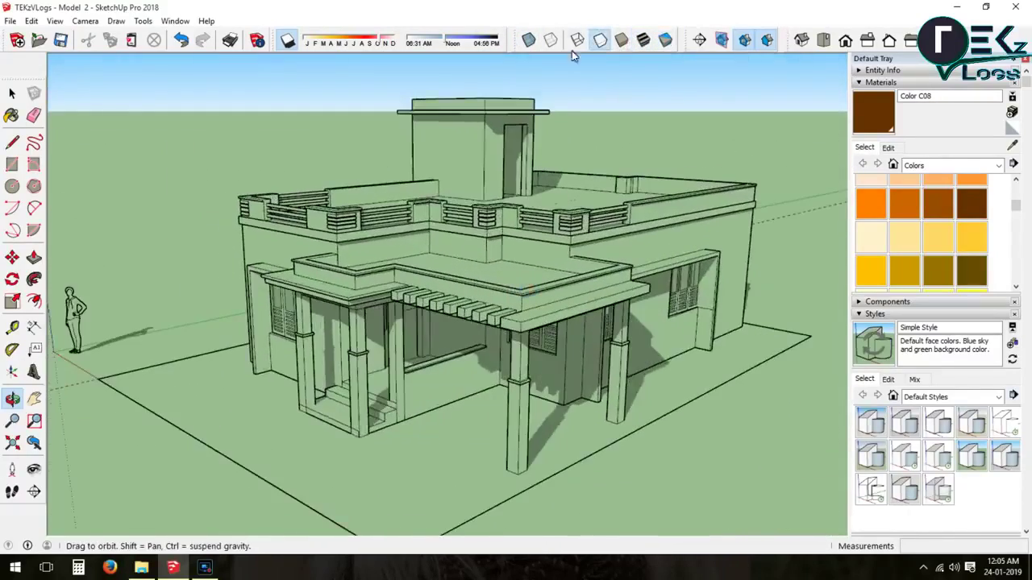
{"action": "left_click", "coordinate": [576, 40]}
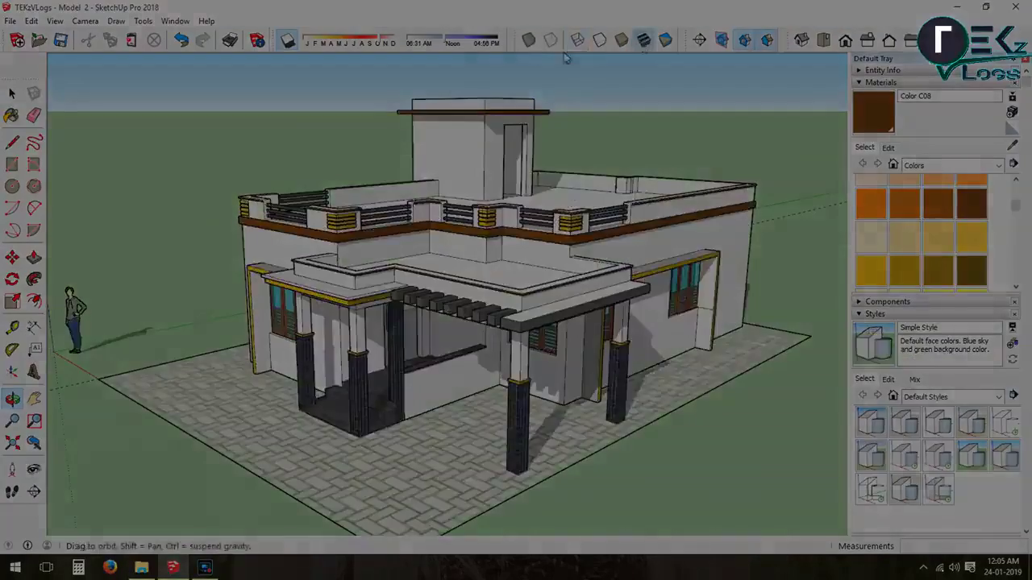